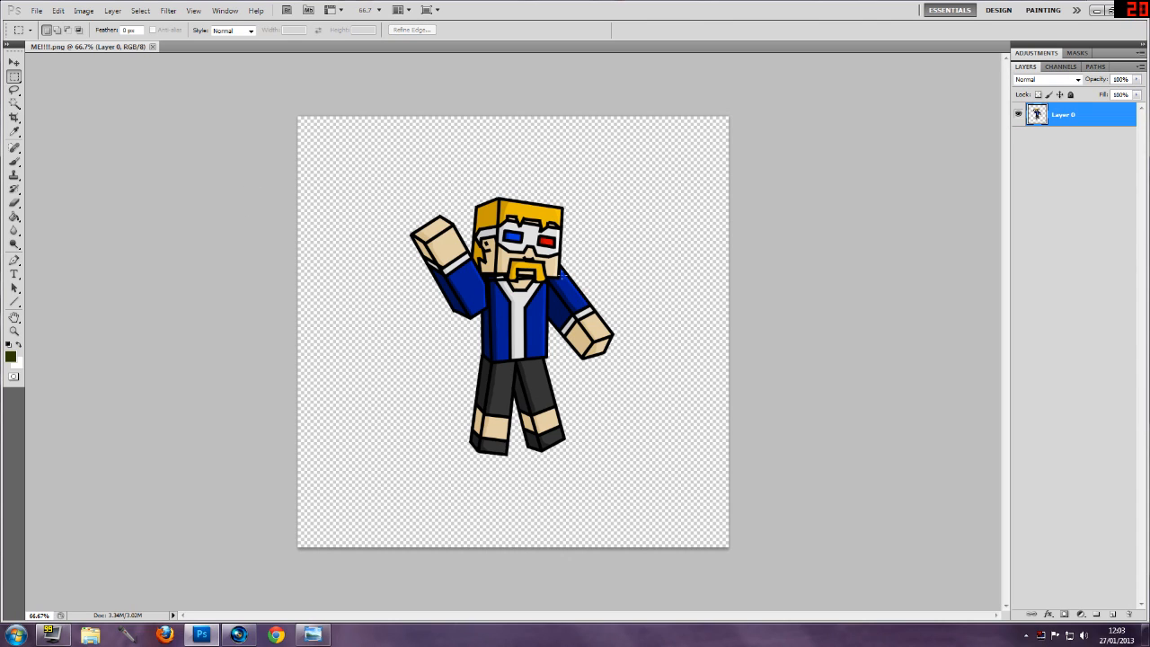
{"action": "left_click", "coordinate": [14, 330]}
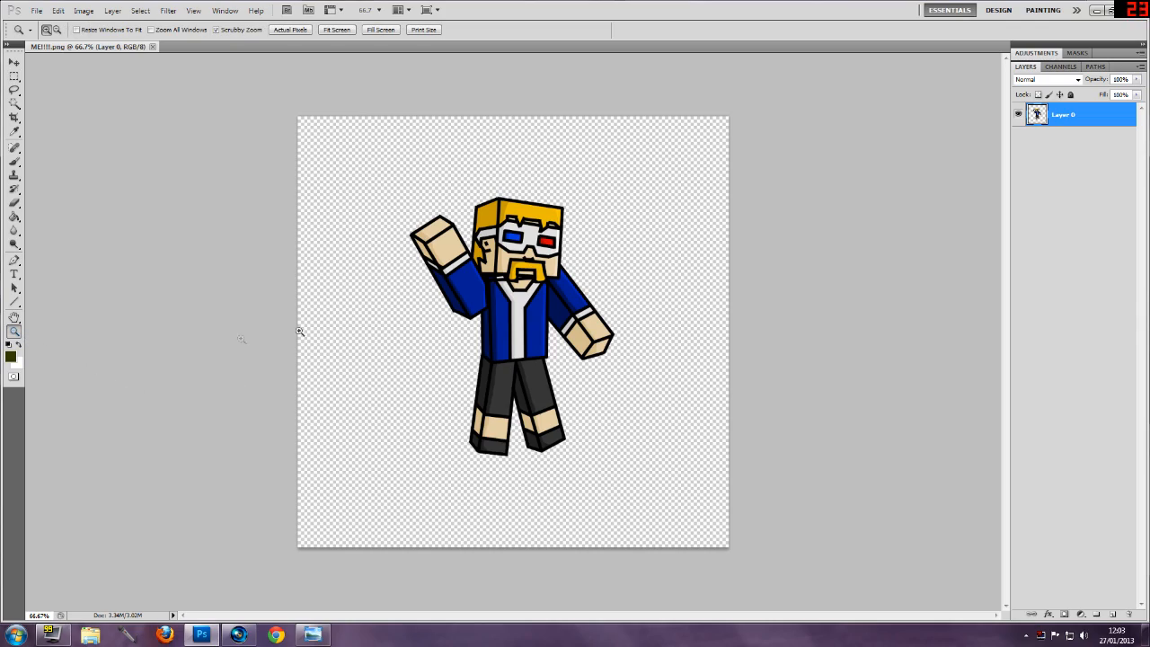
{"action": "left_click", "coordinate": [520, 287]}
{"action": "mouse_move", "coordinate": [521, 292]}
{"action": "left_mouse_down"}
{"action": "mouse_move", "coordinate": [601, 218]}
{"action": "mouse_move", "coordinate": [503, 286]}
{"action": "left_mouse_up"}
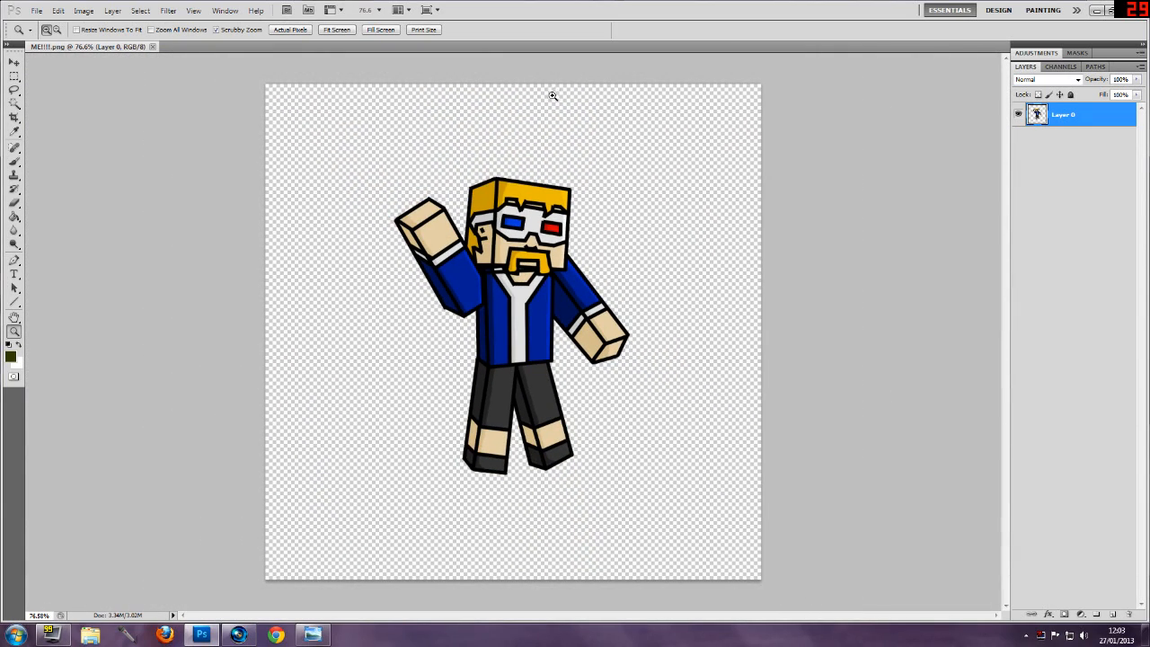
- Switch to the desktop and launch Mine-imator, accepting the offered update and aborting the error report
{"action": "left_click", "coordinate": [1096, 10]}
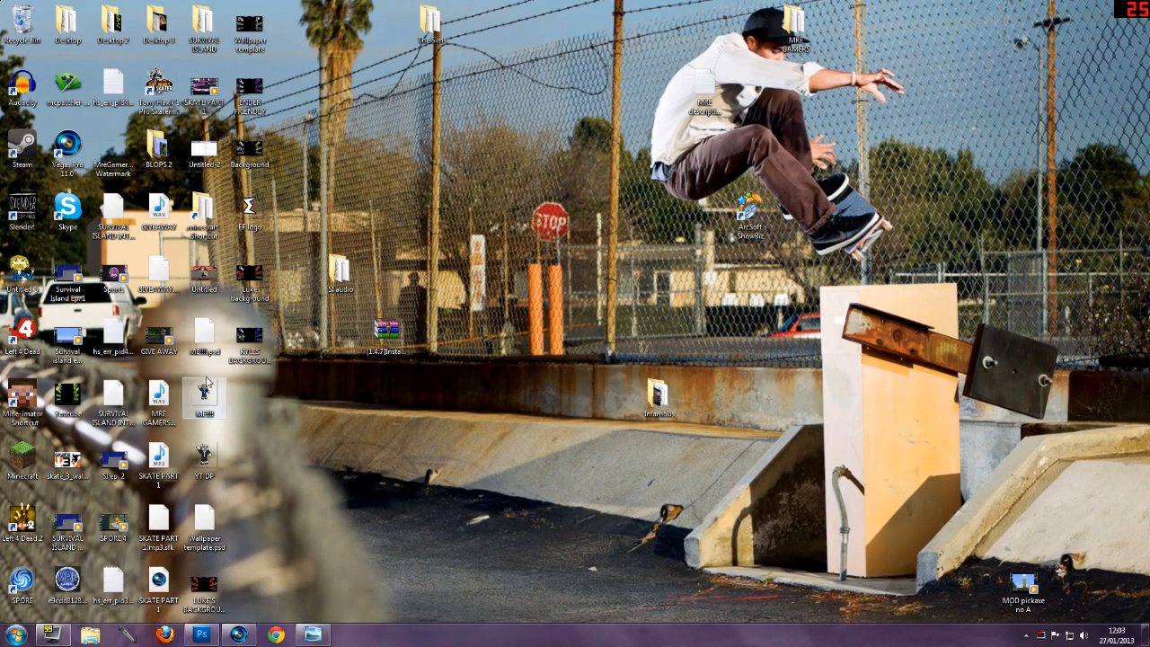
{"action": "double_click", "coordinate": [22, 396]}
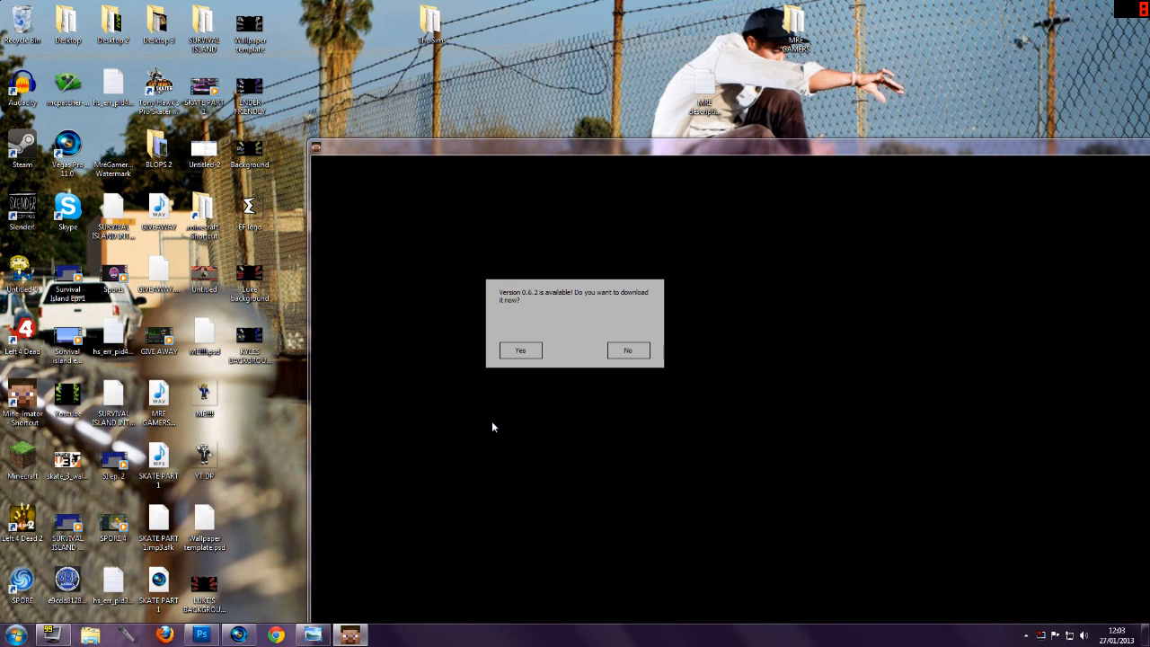
{"action": "left_click", "coordinate": [528, 352]}
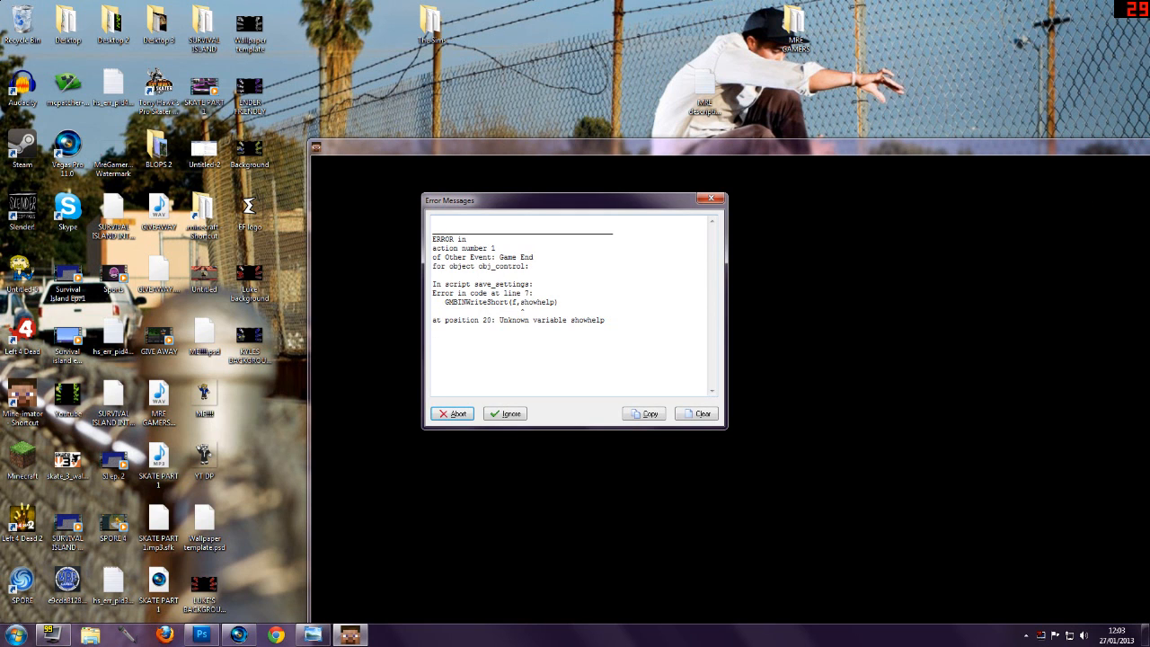
{"action": "left_click", "coordinate": [468, 415]}
{"action": "left_click_drag", "start_coordinate": [525, 295], "coordinate": [675, 192]}
{"action": "left_click_drag", "start_coordinate": [462, 202], "coordinate": [891, 260]}
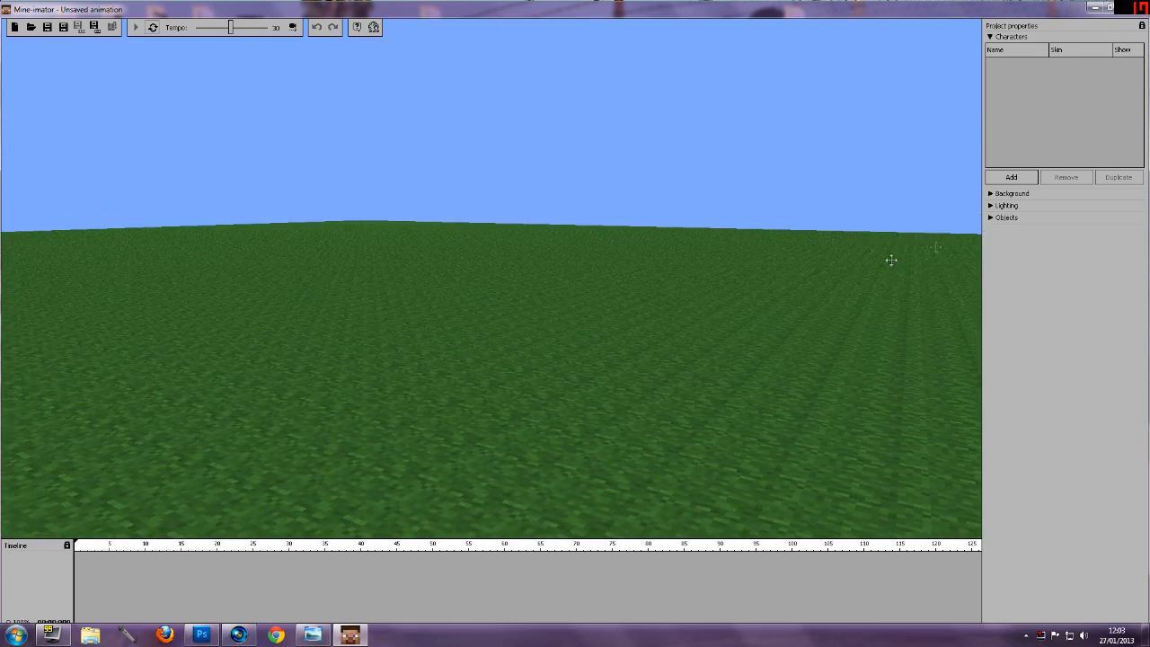
- Set the scene's background colour to bright green and hide the ground
{"action": "left_click", "coordinate": [993, 195]}
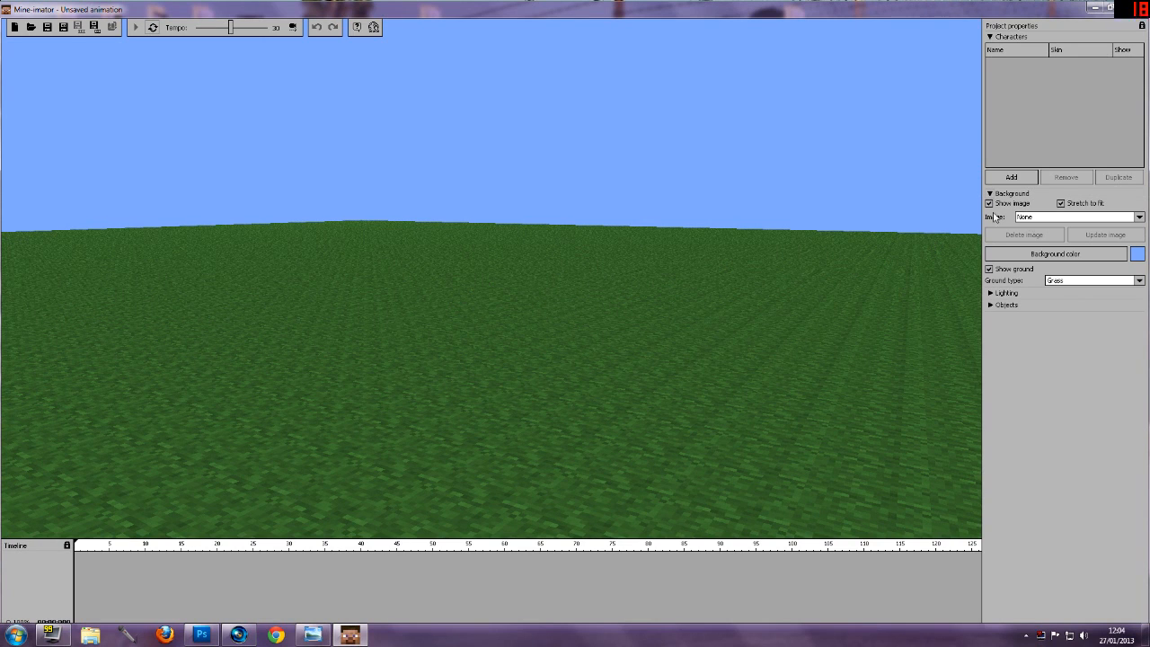
{"action": "left_click", "coordinate": [1078, 253]}
{"action": "left_click", "coordinate": [550, 213]}
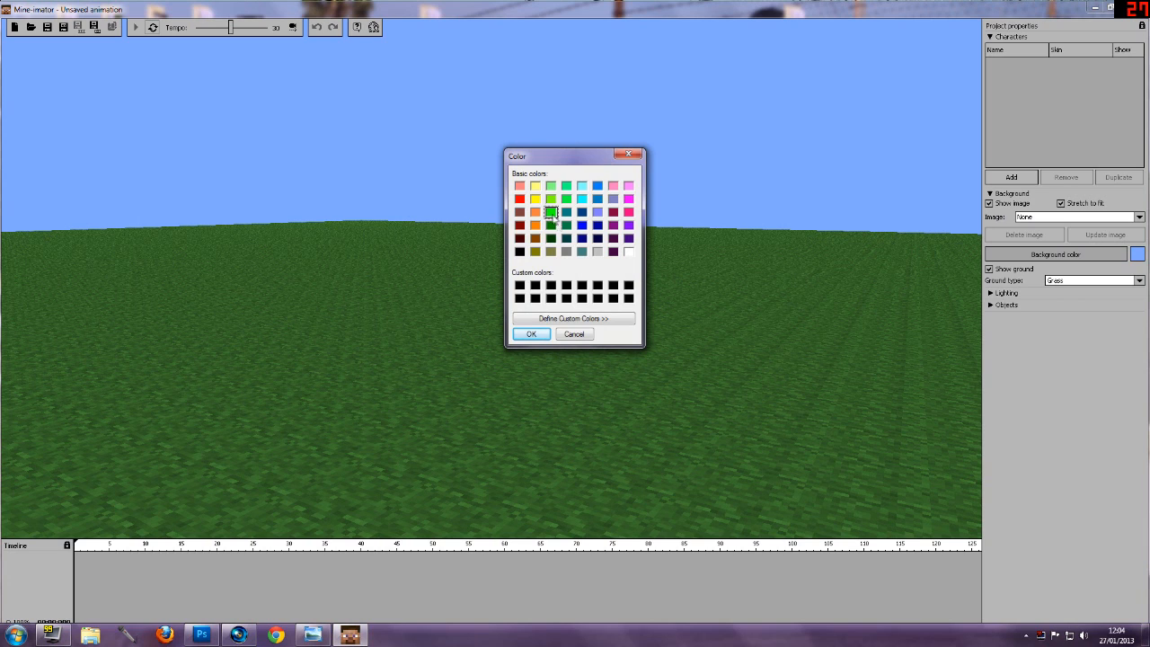
{"action": "left_click", "coordinate": [531, 334]}
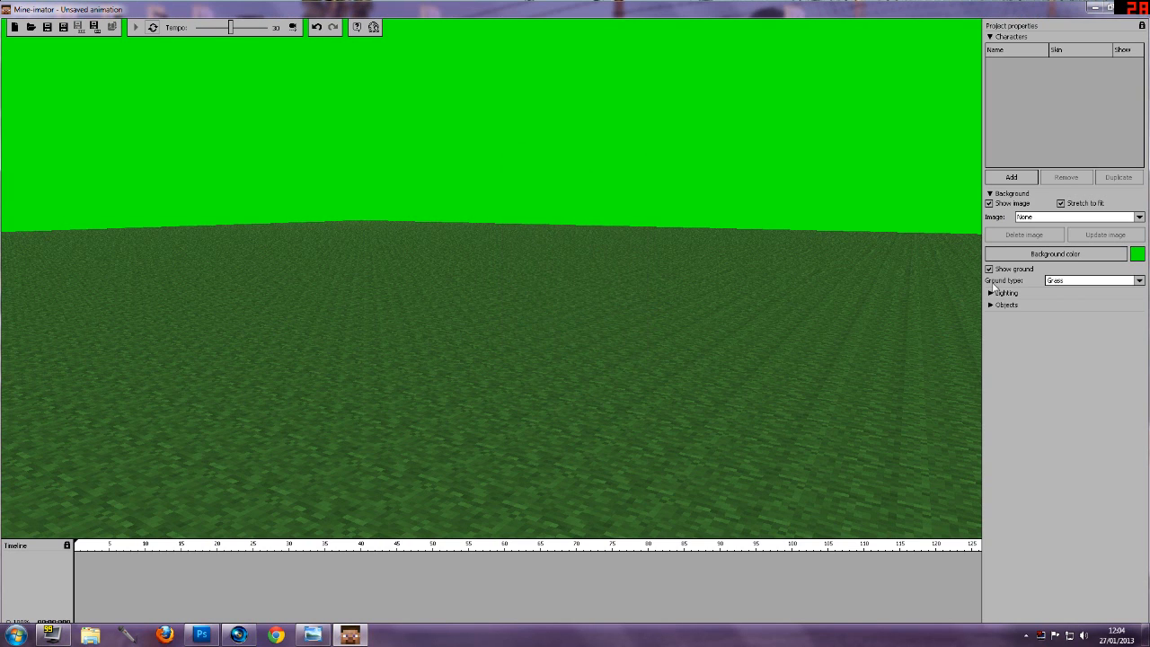
{"action": "left_click", "coordinate": [1033, 268]}
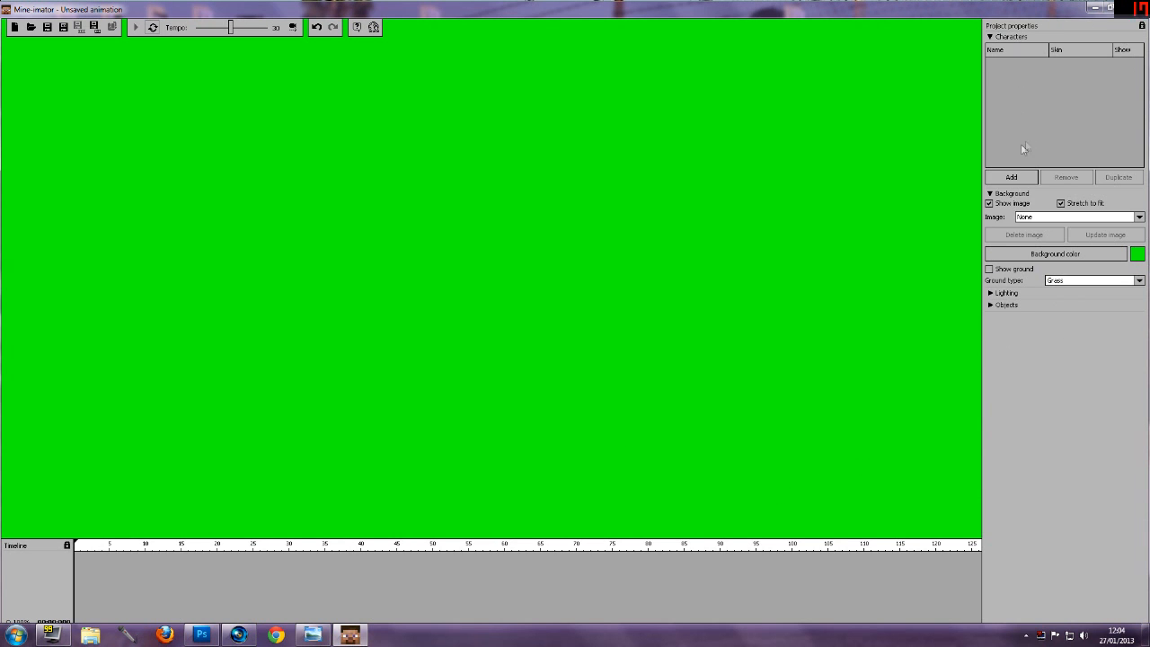
- Add a new human character with the default skin and frame it from the front
{"action": "left_click", "coordinate": [1011, 180]}
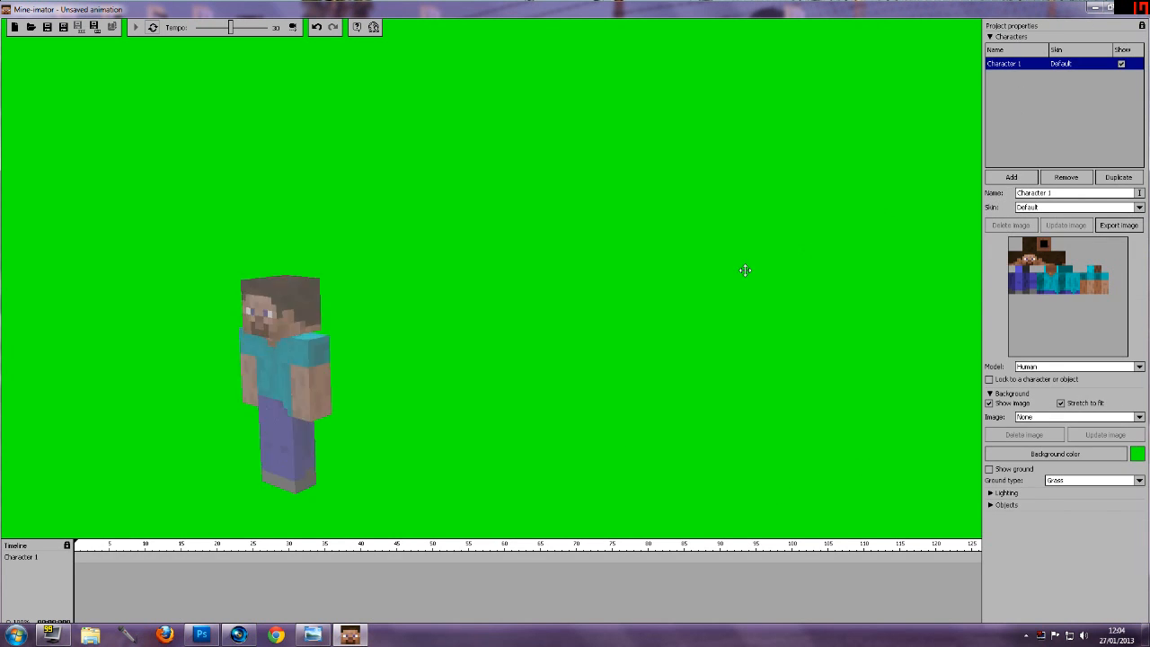
{"action": "left_click_drag", "start_coordinate": [441, 329], "coordinate": [527, 318]}
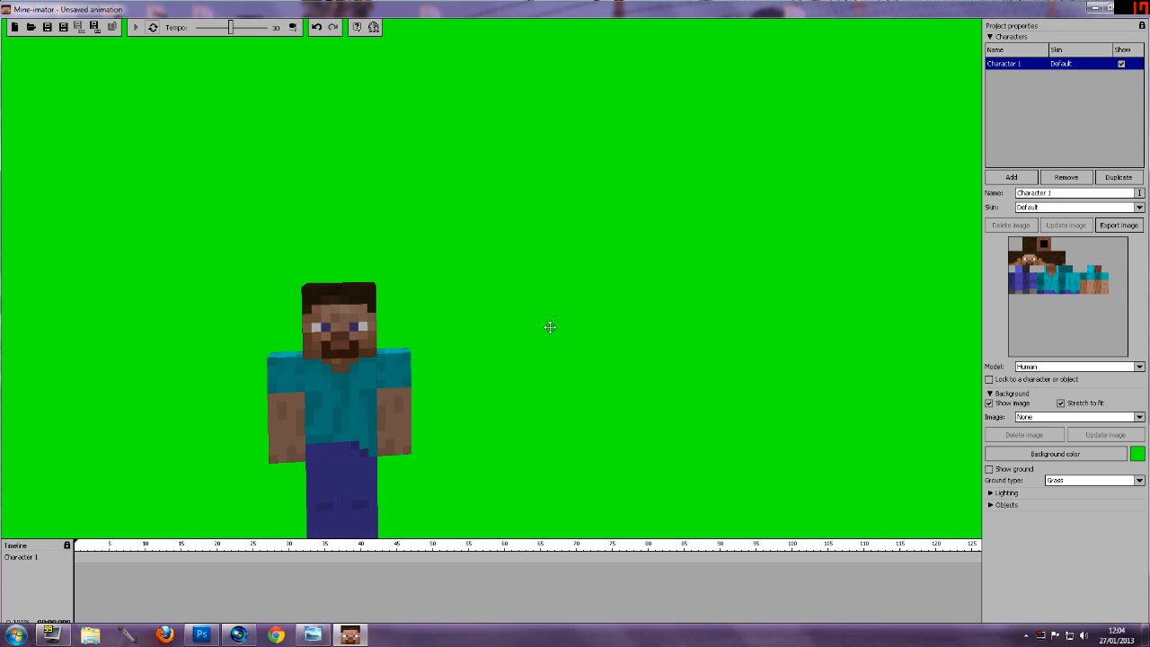
{"action": "left_click_drag", "start_coordinate": [426, 395], "coordinate": [424, 395]}
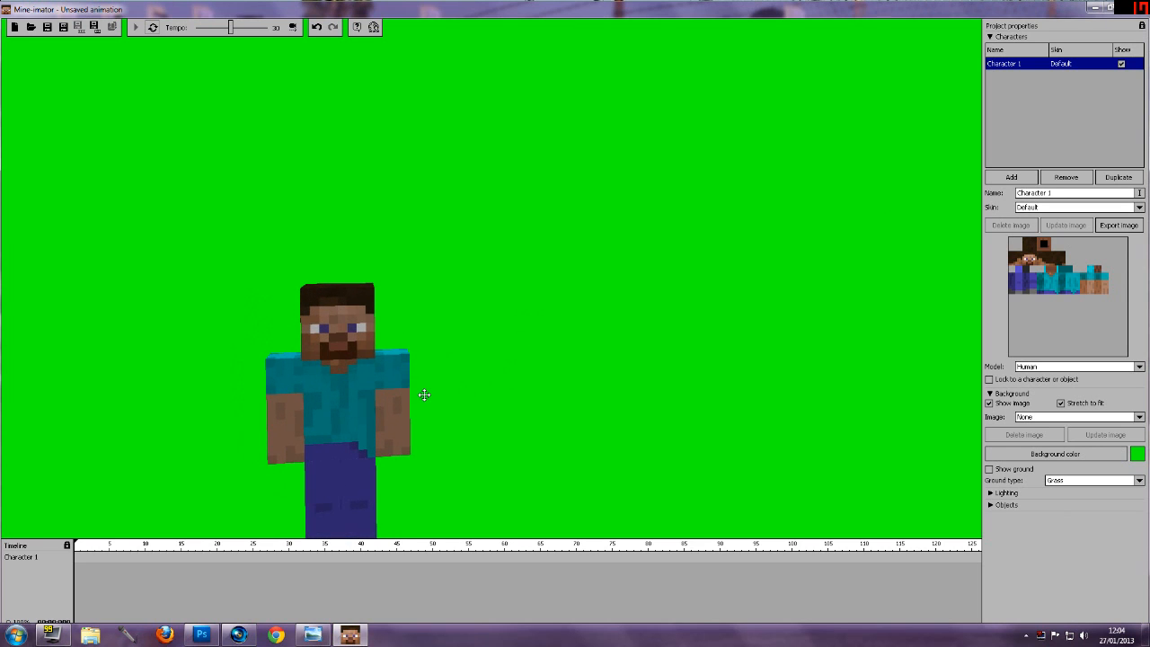
{"action": "scroll", "coordinate": [422, 396], "scroll_direction": "down", "scroll_amount": 3}
{"action": "left_click_drag", "start_coordinate": [367, 392], "coordinate": [303, 395]}
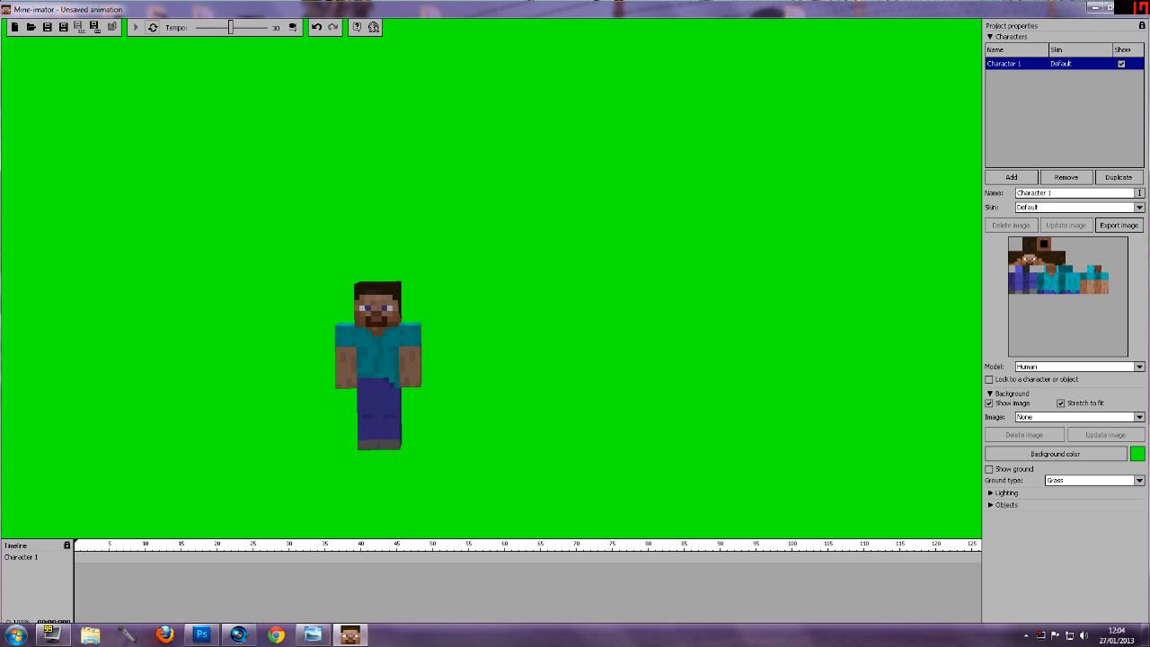
{"action": "key", "text": "w"}
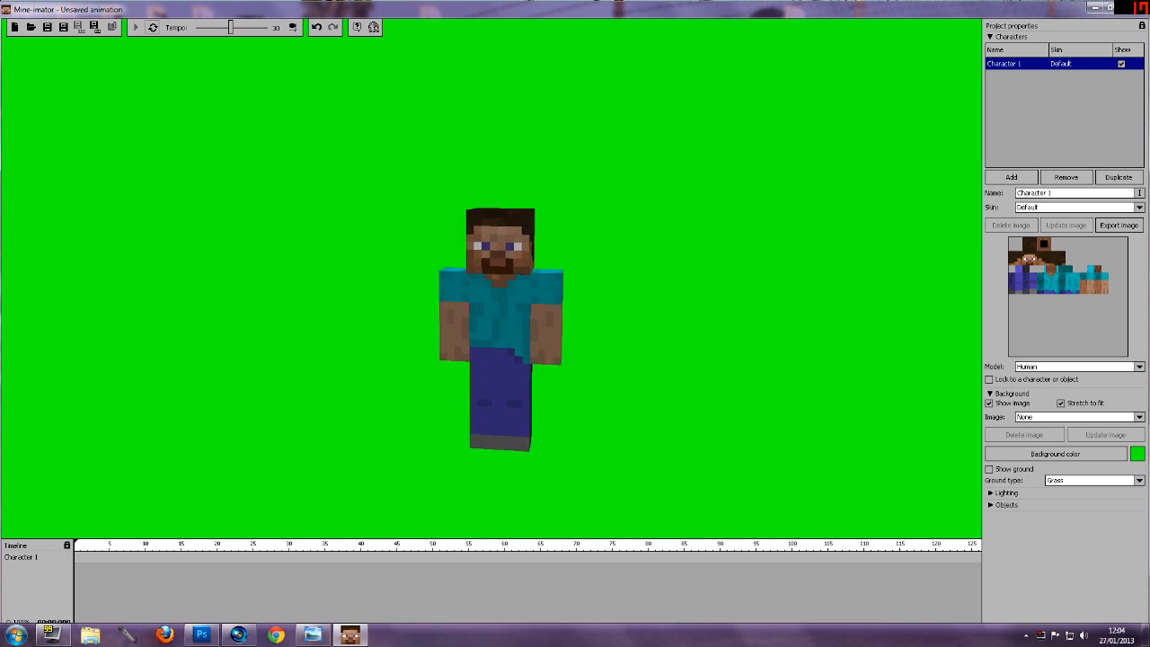
{"action": "key", "text": "a"}
{"action": "key", "text": "w"}
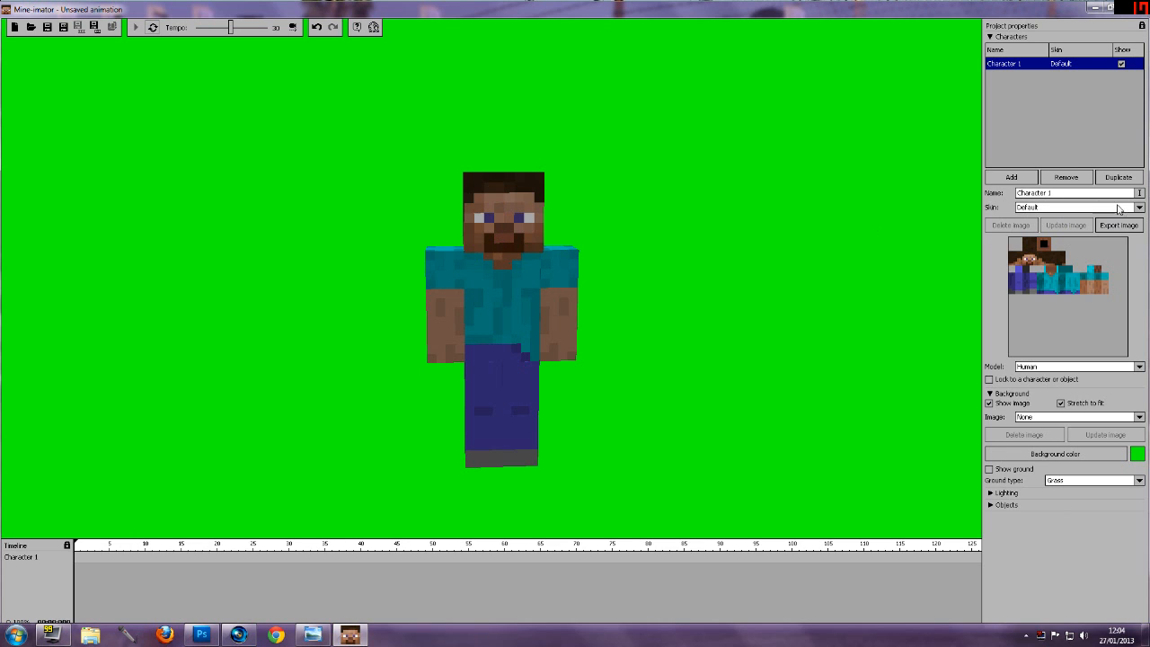
{"action": "left_click", "coordinate": [1140, 207]}
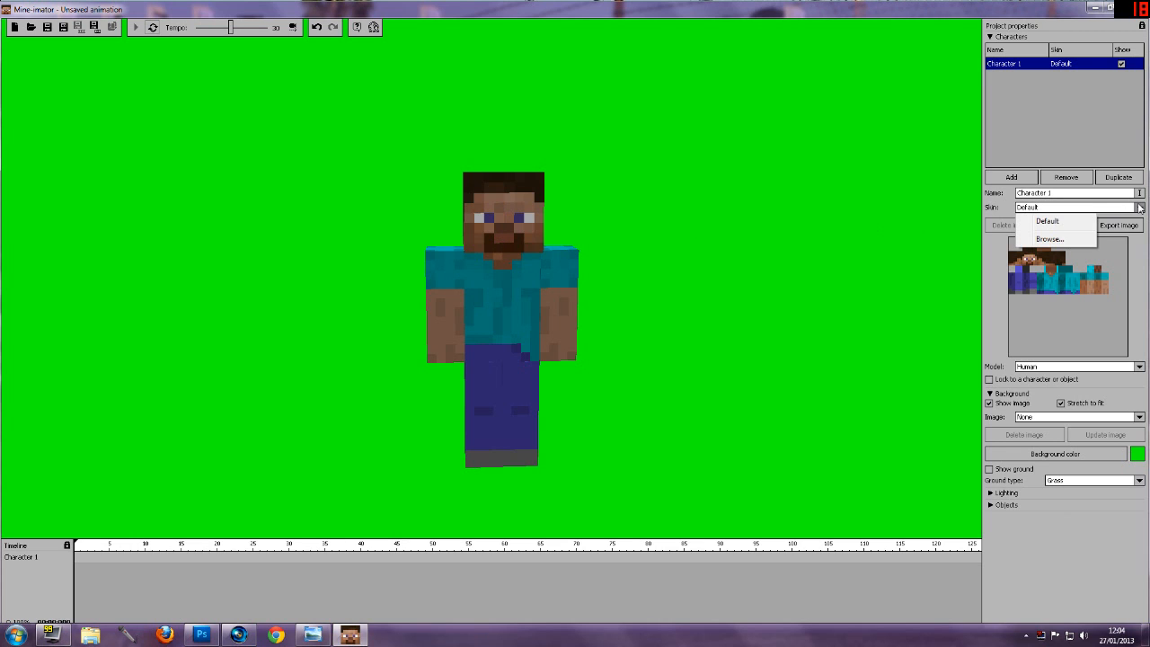
{"action": "left_click", "coordinate": [1049, 239]}
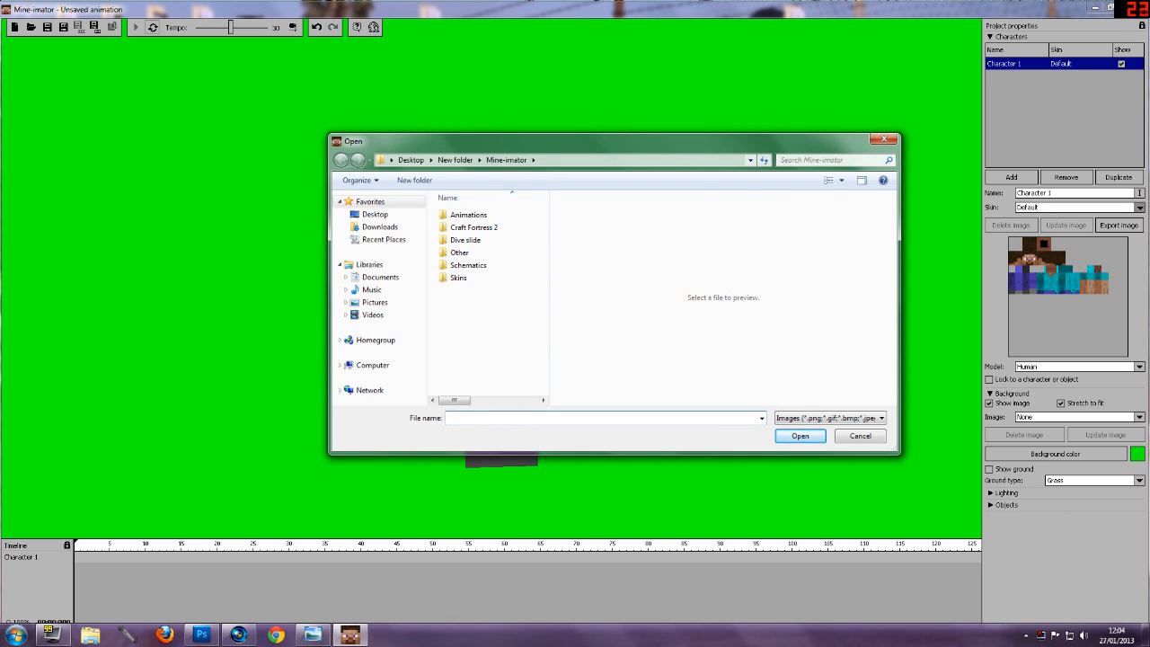
{"action": "left_click", "coordinate": [882, 140]}
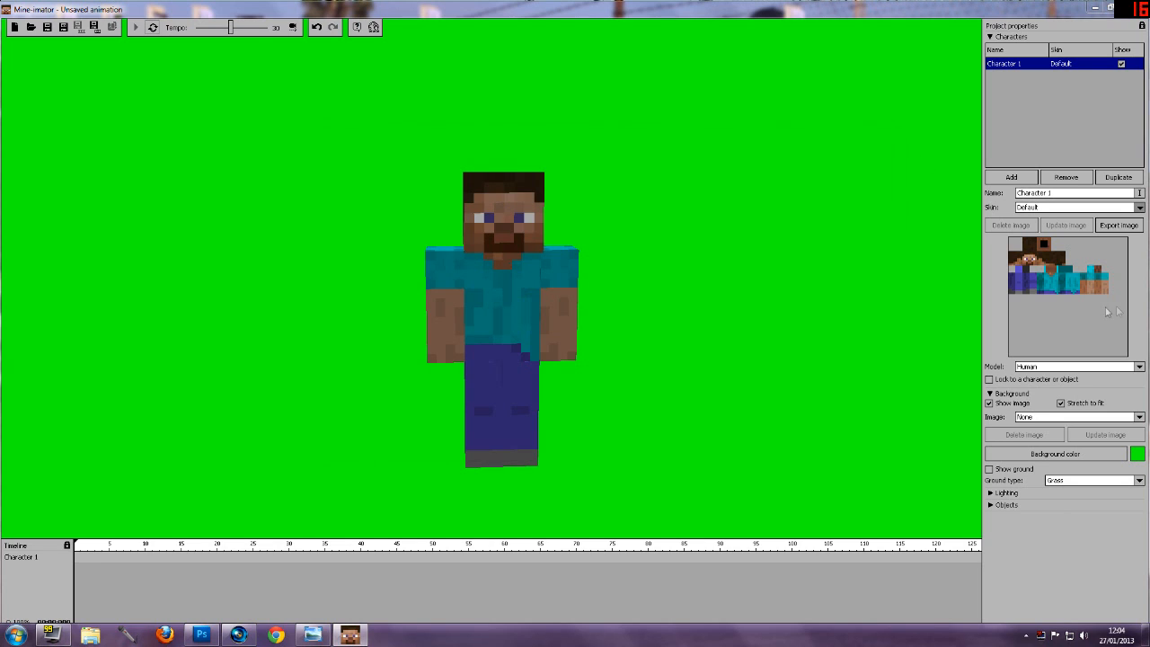
{"action": "left_click", "coordinate": [1085, 209]}
{"action": "left_click", "coordinate": [1126, 208]}
{"action": "left_click", "coordinate": [1128, 207]}
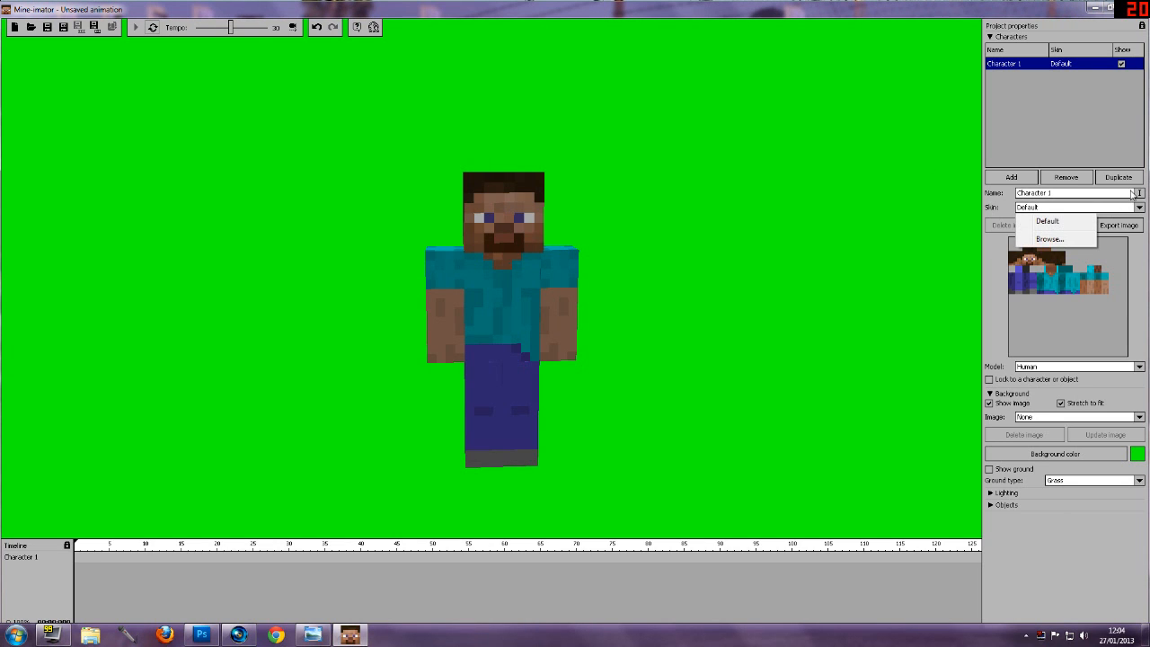
- Change the character's model to Zombie
{"action": "left_click", "coordinate": [1083, 368]}
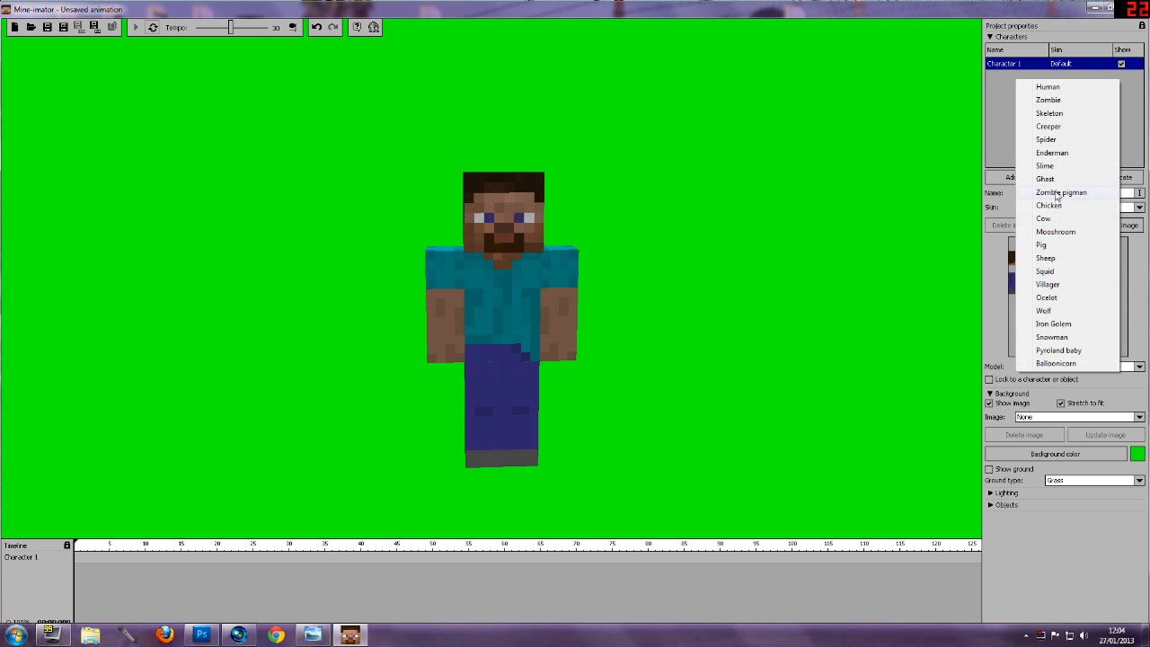
{"action": "left_click", "coordinate": [1048, 101]}
{"action": "mouse_move", "coordinate": [529, 287]}
{"action": "left_mouse_down"}
{"action": "mouse_move", "coordinate": [662, 282]}
{"action": "mouse_move", "coordinate": [567, 288]}
{"action": "mouse_move", "coordinate": [552, 270]}
{"action": "mouse_move", "coordinate": [531, 291]}
{"action": "left_mouse_up"}
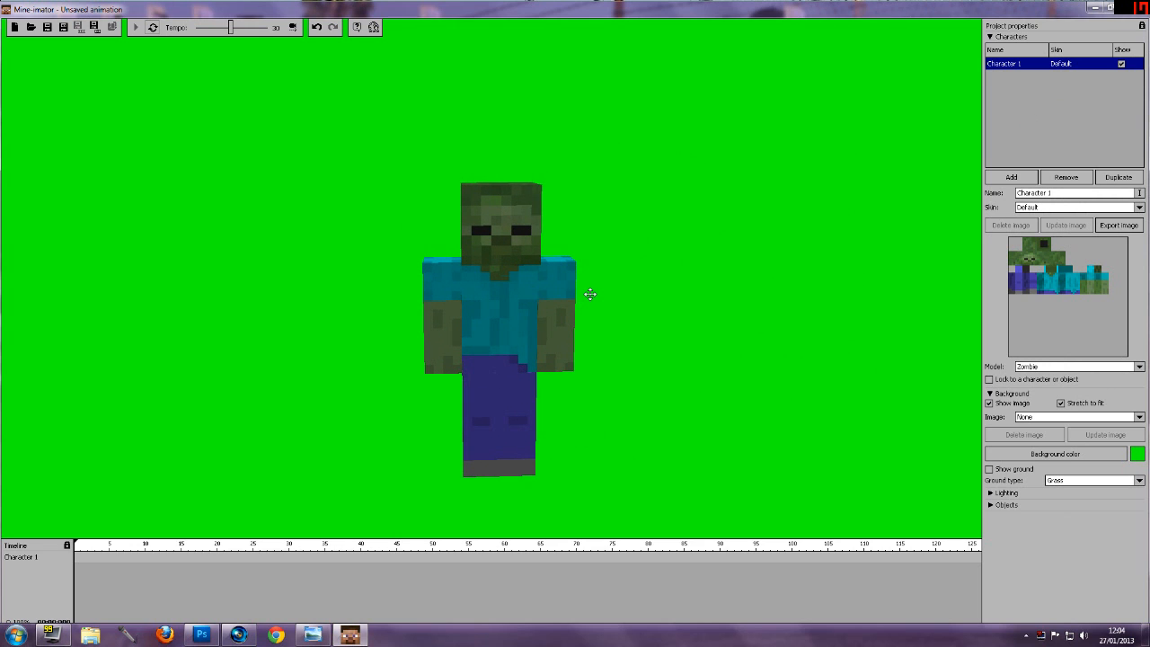
{"action": "left_click_drag", "start_coordinate": [545, 242], "coordinate": [565, 246]}
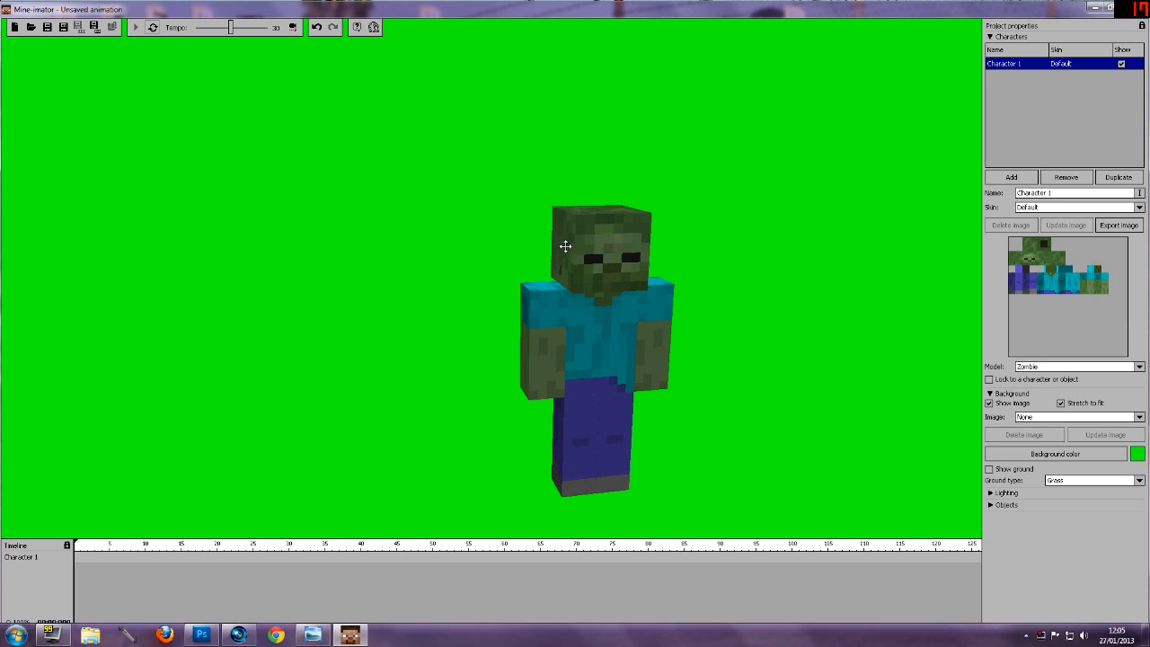
{"action": "left_click_drag", "start_coordinate": [655, 321], "coordinate": [638, 331]}
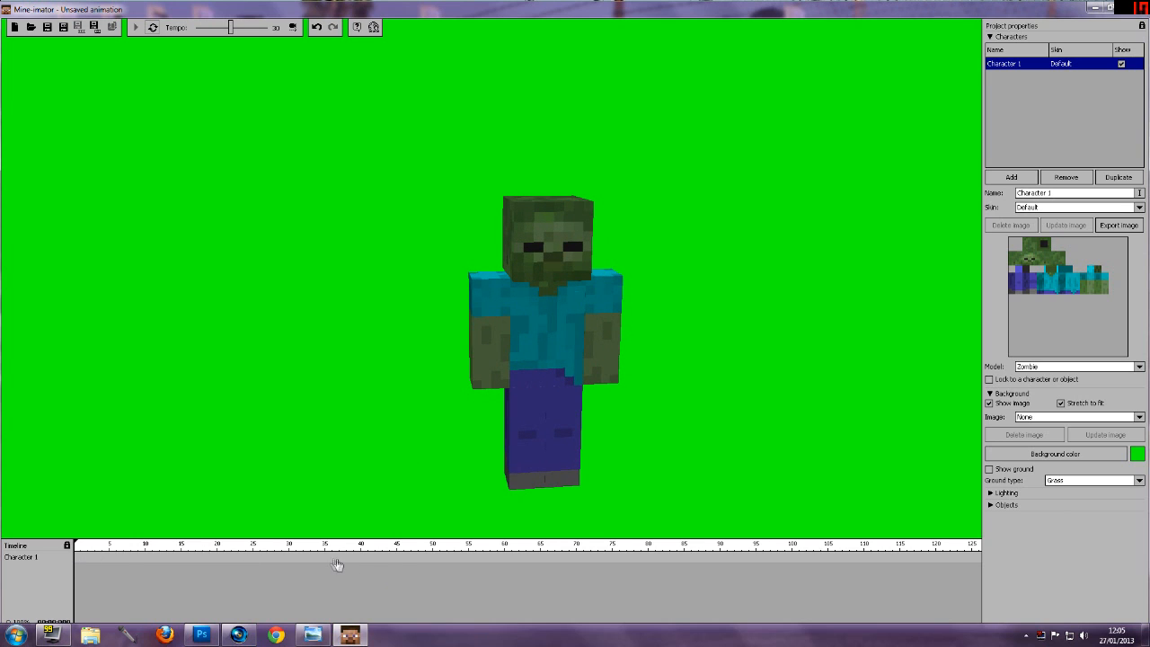
- Add a keyframe for Character 1 at frame 7 and rotate the left leg to about X -2, Y 7
{"action": "left_click", "coordinate": [124, 561]}
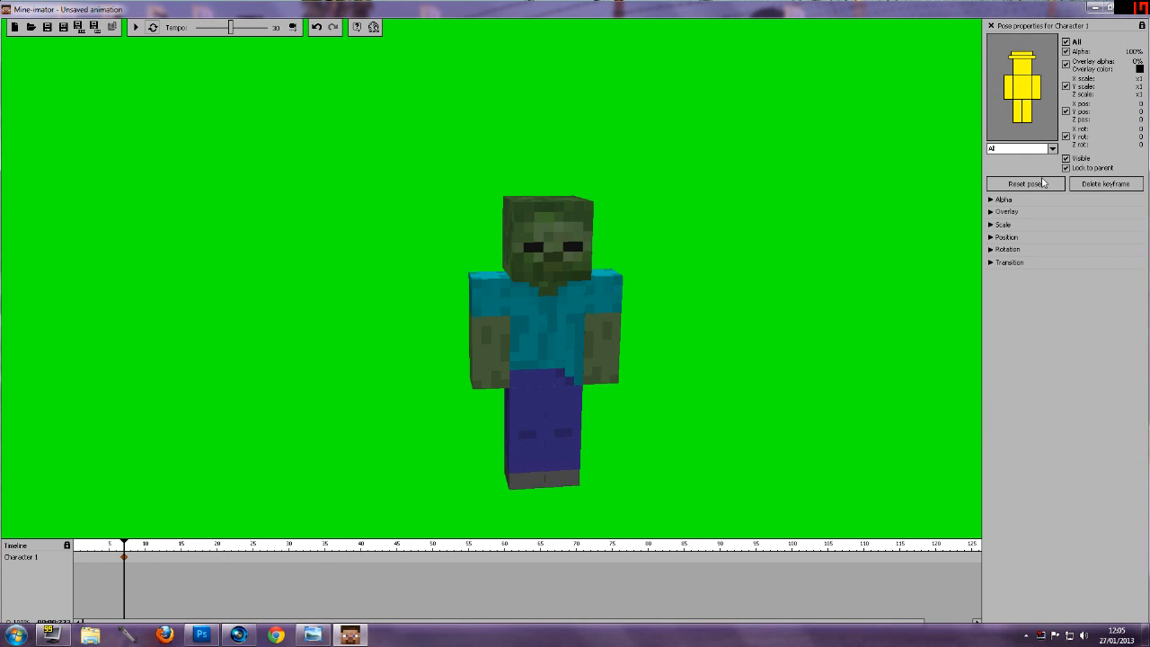
{"action": "left_click", "coordinate": [1030, 114]}
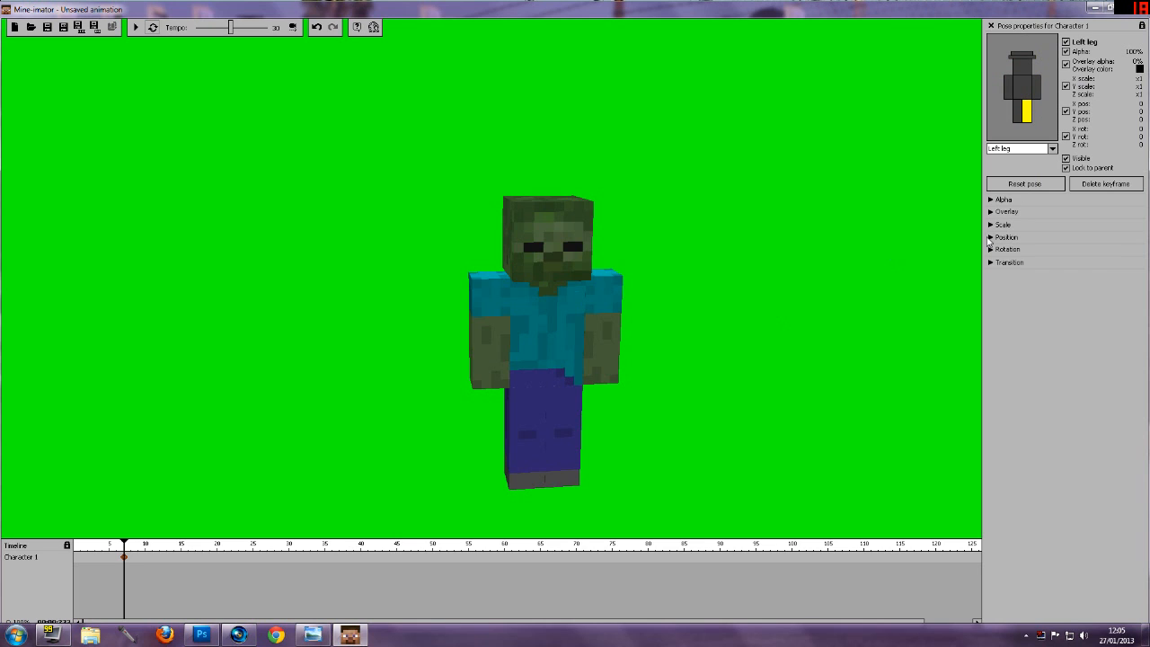
{"action": "left_click", "coordinate": [993, 238]}
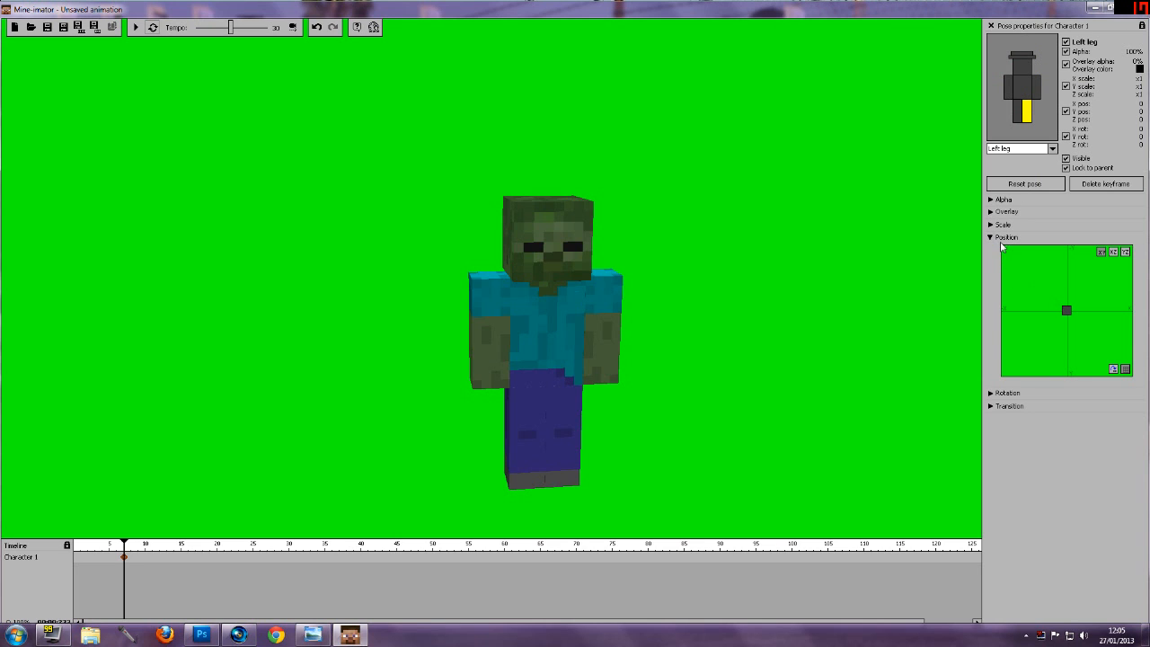
{"action": "left_click", "coordinate": [991, 238]}
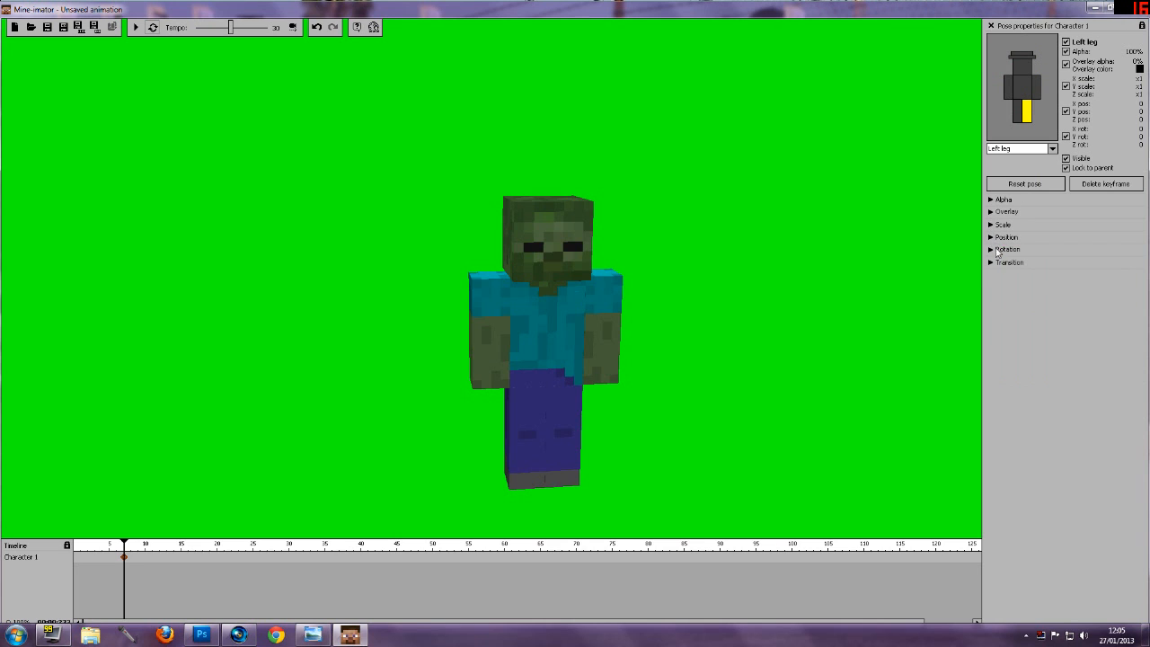
{"action": "left_click", "coordinate": [992, 250]}
{"action": "left_click_drag", "start_coordinate": [1083, 280], "coordinate": [1031, 285]}
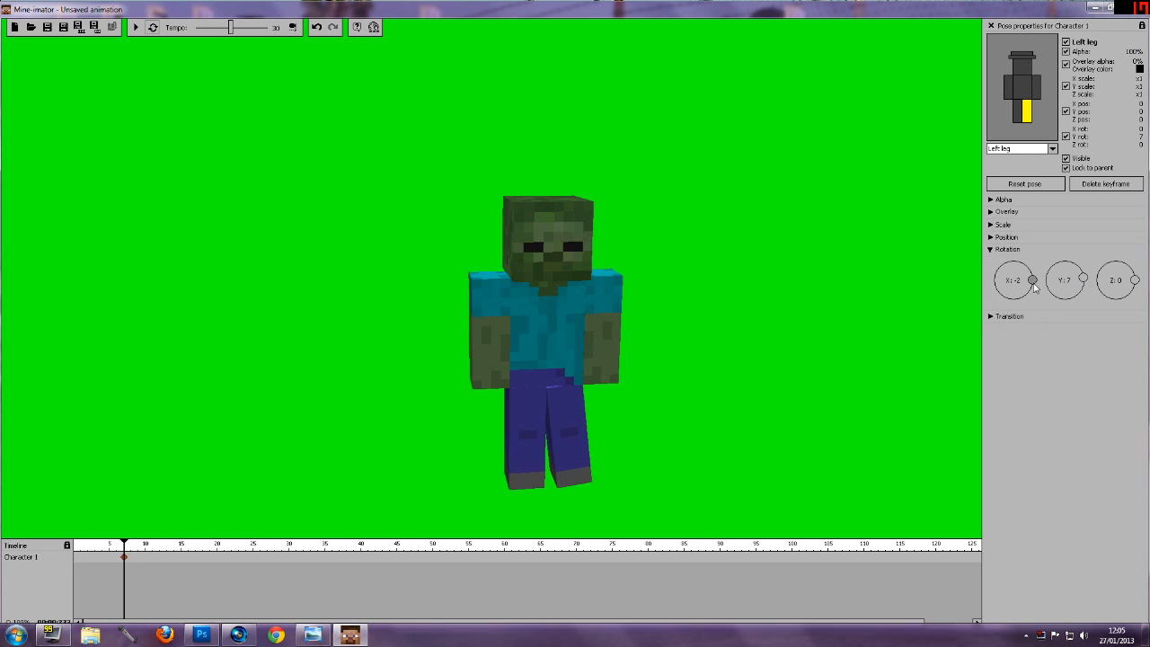
{"action": "left_click_drag", "start_coordinate": [1135, 281], "coordinate": [1134, 279]}
- Pose the zombie's legs, arms and head by rotation, with the left leg at X 14, Y 12, Z -6
{"action": "left_click", "coordinate": [1016, 111]}
{"action": "left_click_drag", "start_coordinate": [1034, 282], "coordinate": [1088, 290]}
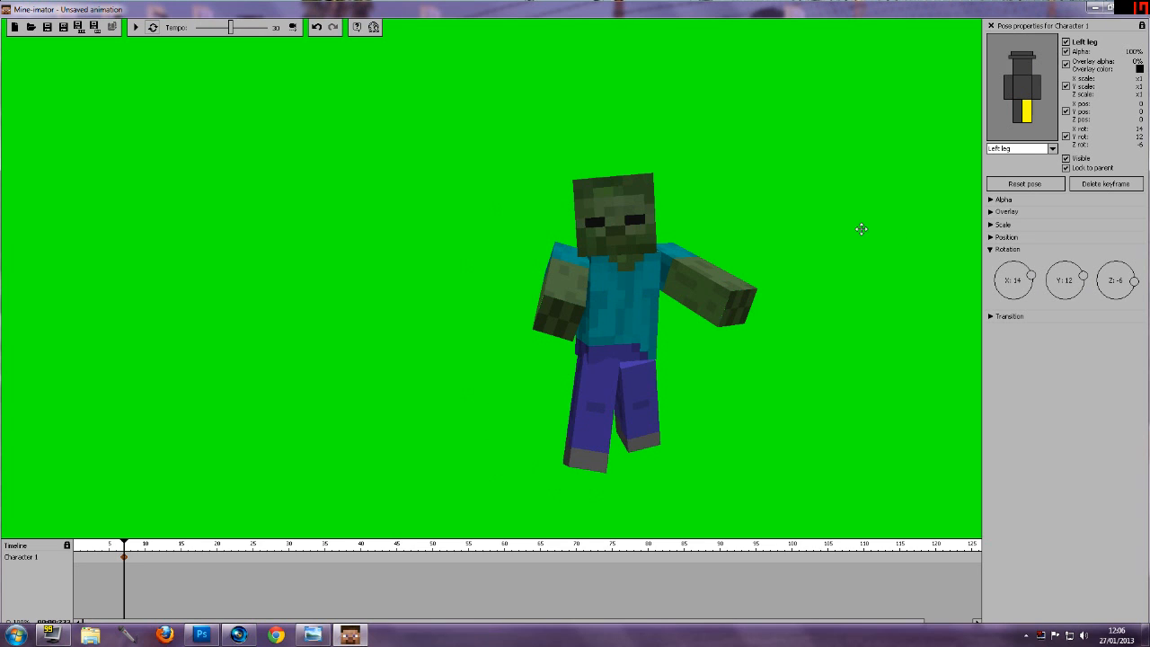
{"action": "left_click_drag", "start_coordinate": [771, 351], "coordinate": [821, 363]}
{"action": "key", "text": "w"}
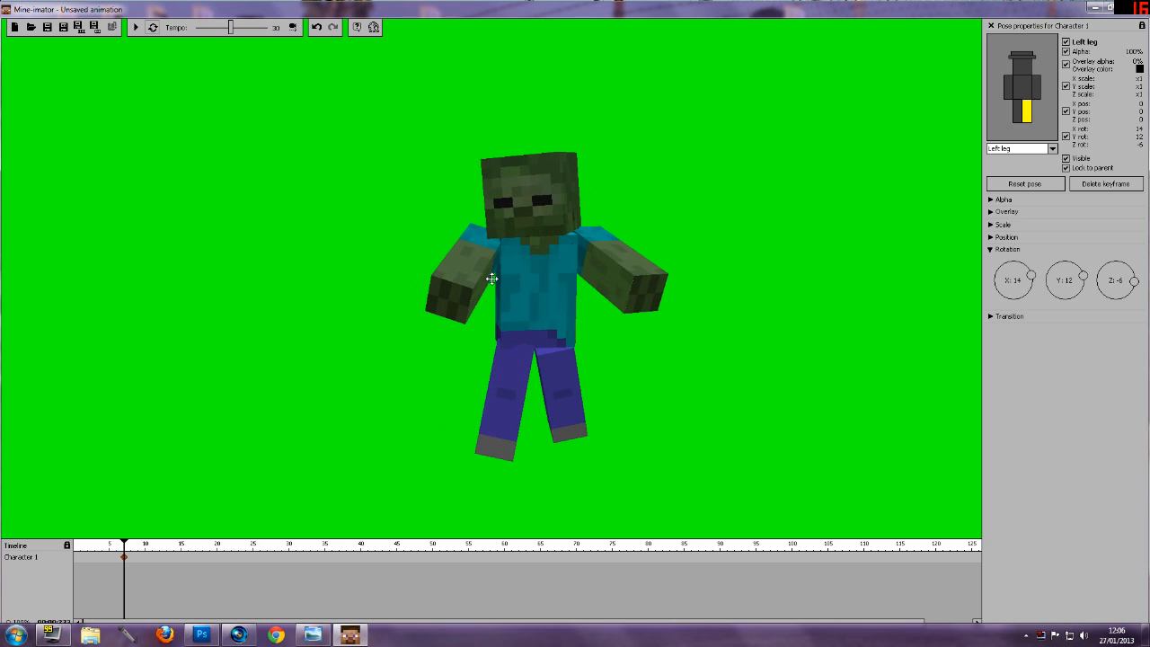
{"action": "mouse_move", "coordinate": [492, 279]}
{"action": "left_mouse_down"}
{"action": "mouse_move", "coordinate": [480, 277]}
{"action": "mouse_move", "coordinate": [470, 301]}
{"action": "mouse_move", "coordinate": [492, 292]}
{"action": "left_mouse_up"}
{"action": "key", "text": "w"}
{"action": "key", "text": "s"}
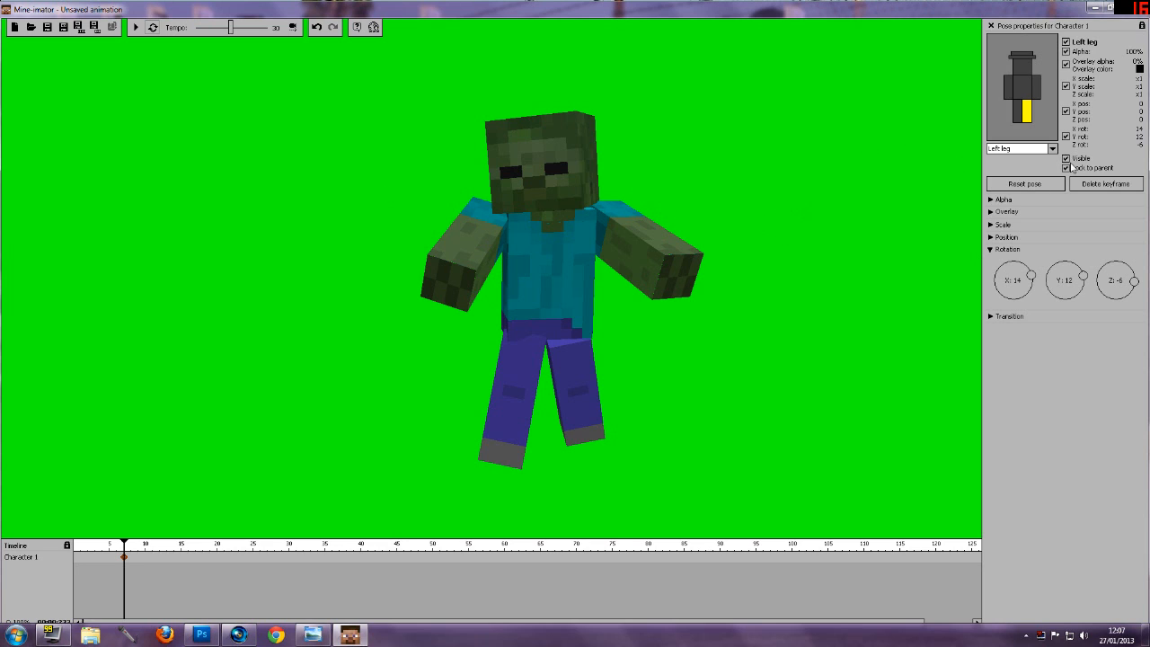
- Reset the pose and rework the zombie's stance, rotating the left leg to X -22, Y 2, Z 0
{"action": "left_click", "coordinate": [1026, 90]}
{"action": "left_click", "coordinate": [1028, 117]}
{"action": "left_click", "coordinate": [1026, 184]}
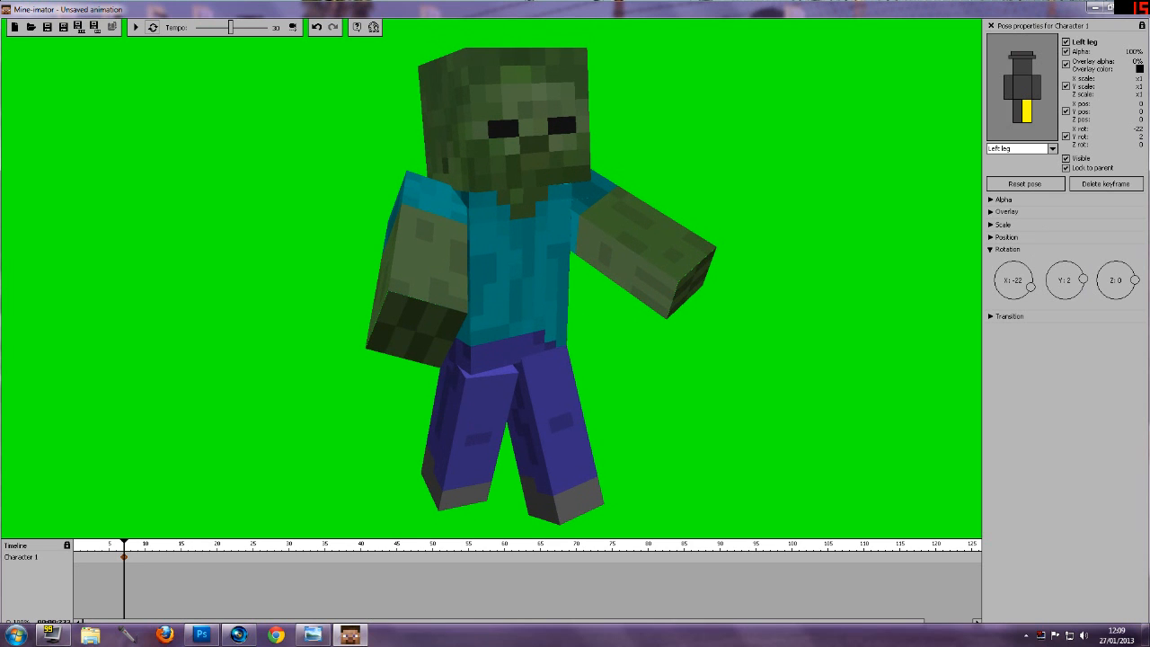
- Switch to Photoshop with the cartoon character document open
{"action": "left_click_drag", "start_coordinate": [558, 97], "coordinate": [564, 97]}
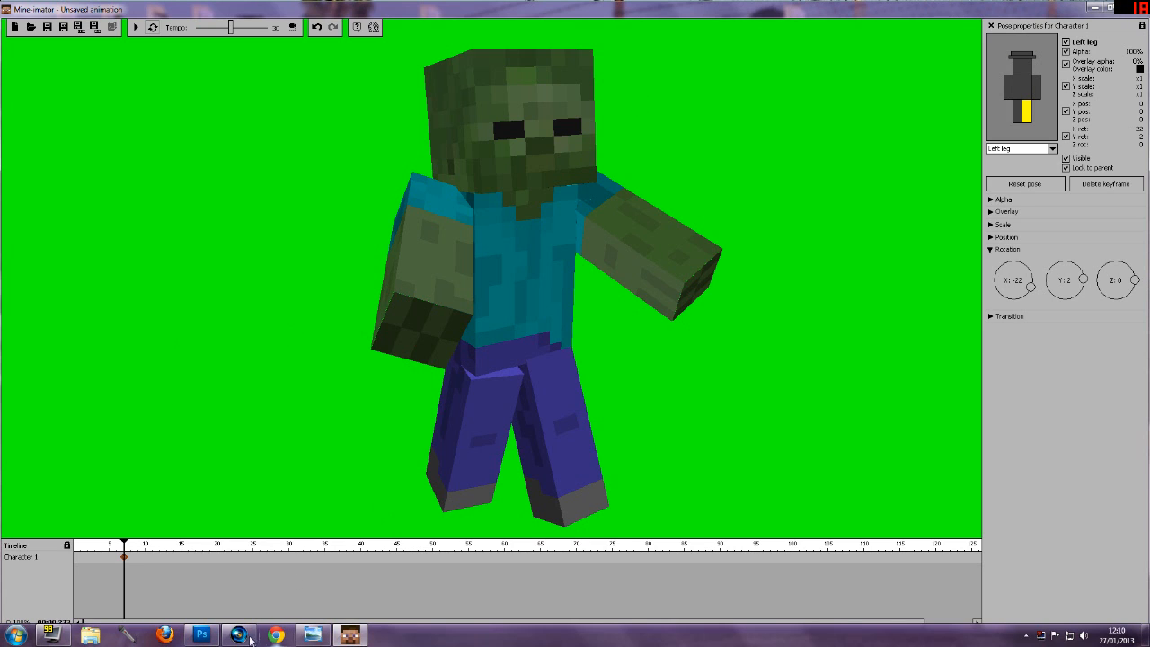
{"action": "left_click", "coordinate": [214, 636]}
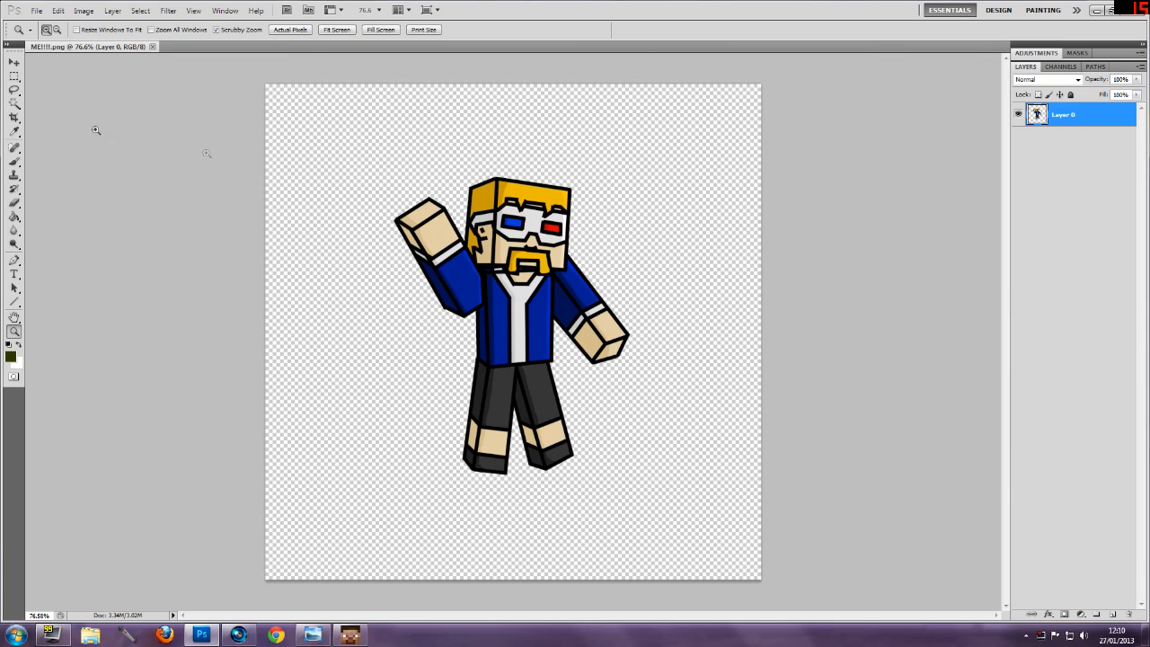
- Create a new square document 1080 pixels wide and 1080 pixels high with a white background
{"action": "left_click", "coordinate": [37, 11]}
{"action": "left_click", "coordinate": [38, 12]}
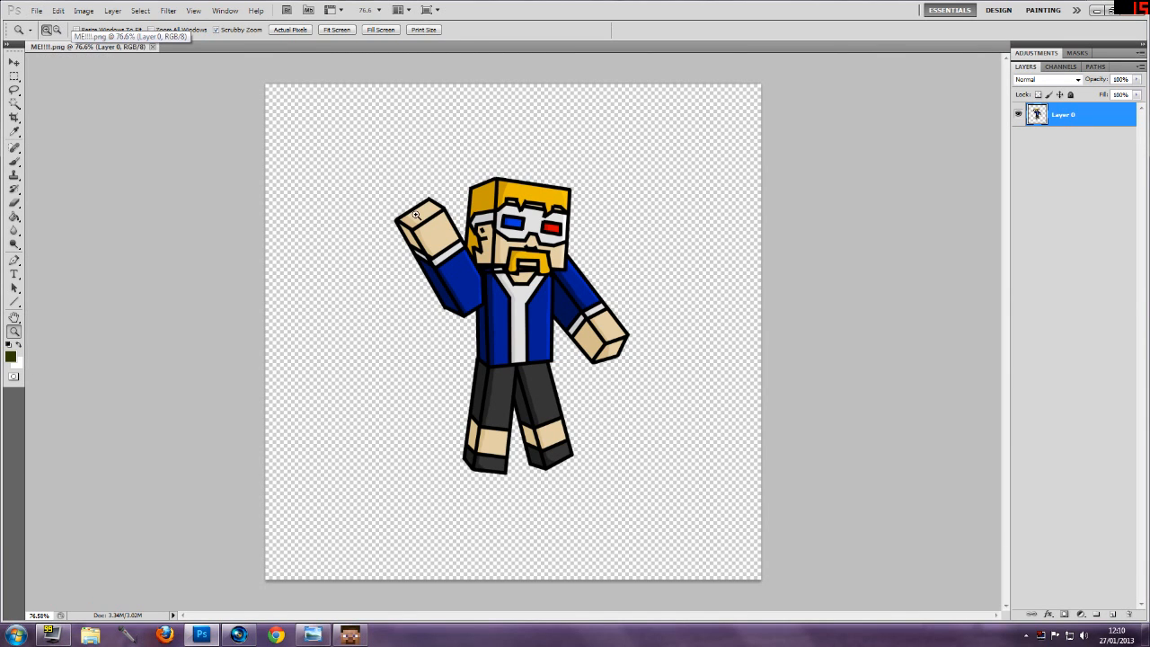
{"action": "left_click", "coordinate": [37, 11]}
{"action": "left_click", "coordinate": [37, 11]}
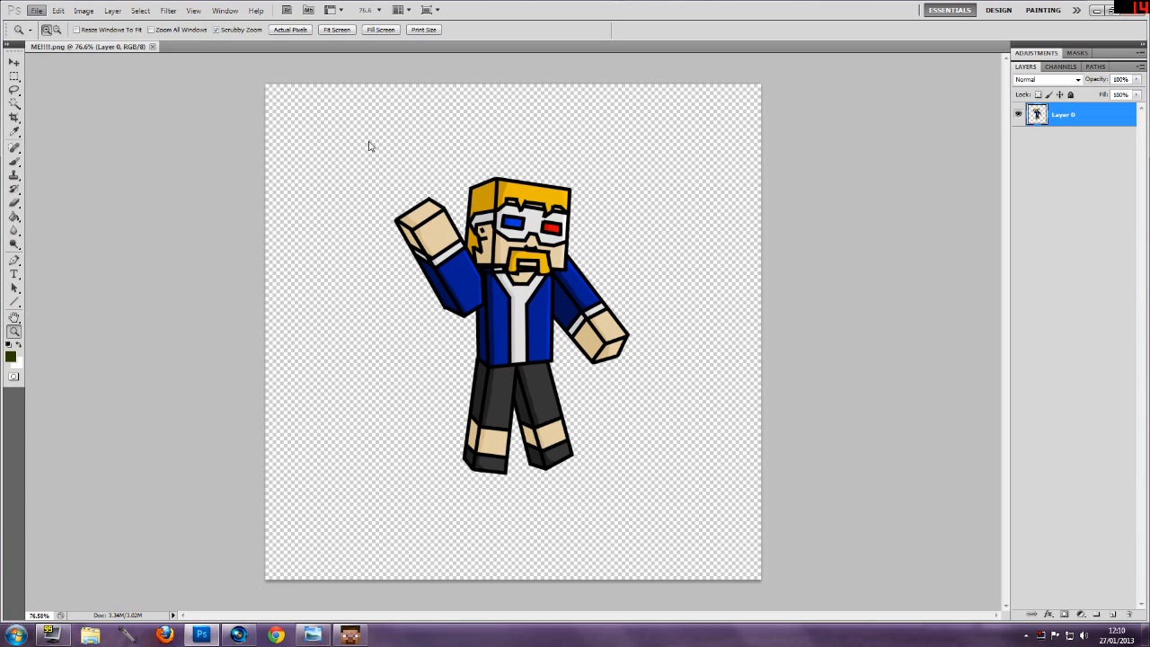
{"action": "key", "text": "ctrl+n"}
{"action": "key", "text": "Tab"}
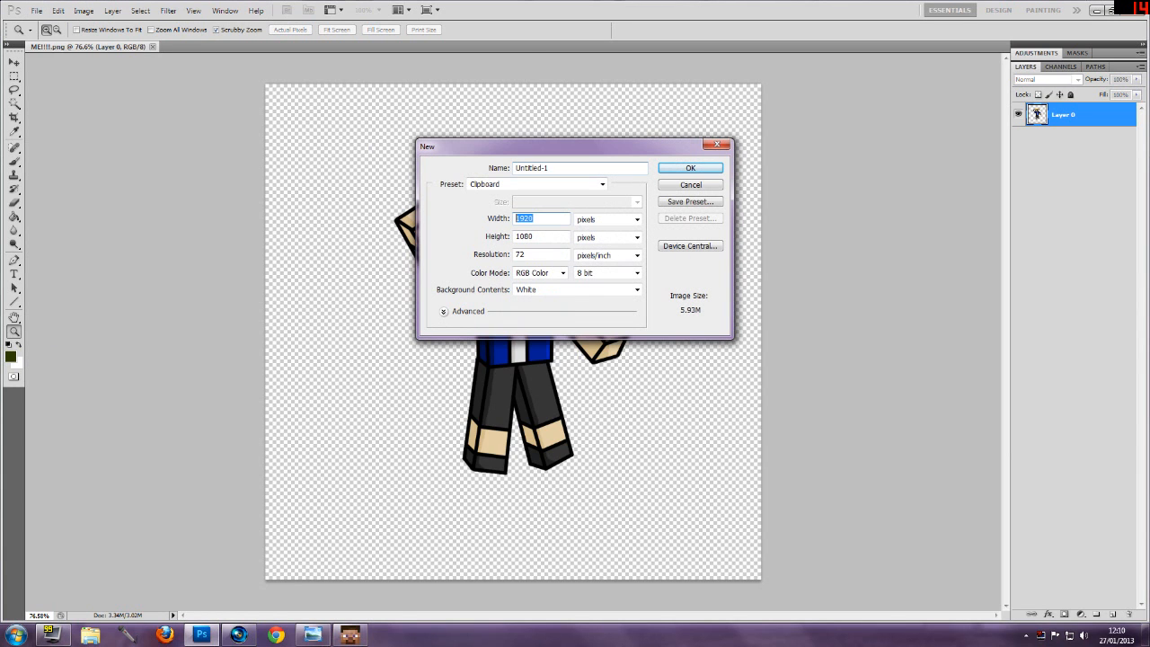
{"action": "type", "text": "10"}
{"action": "left_click", "coordinate": [688, 168]}
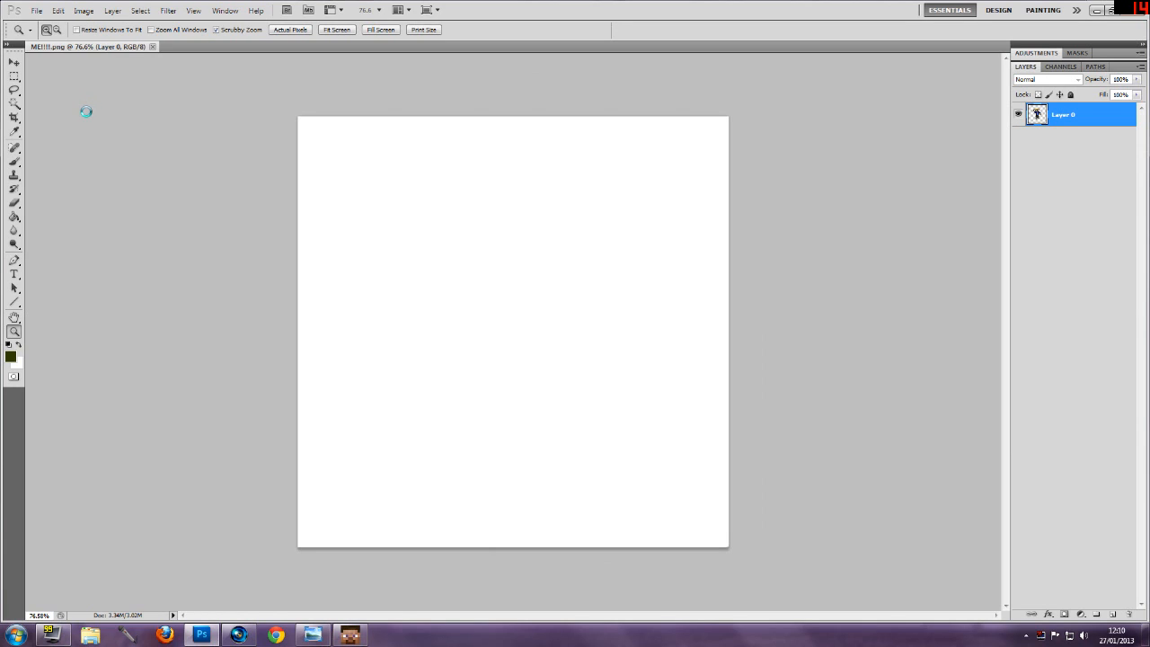
- Convert the locked background into a normal layer and paste the Mine-imator screenshot above it
{"action": "double_click", "coordinate": [1077, 115]}
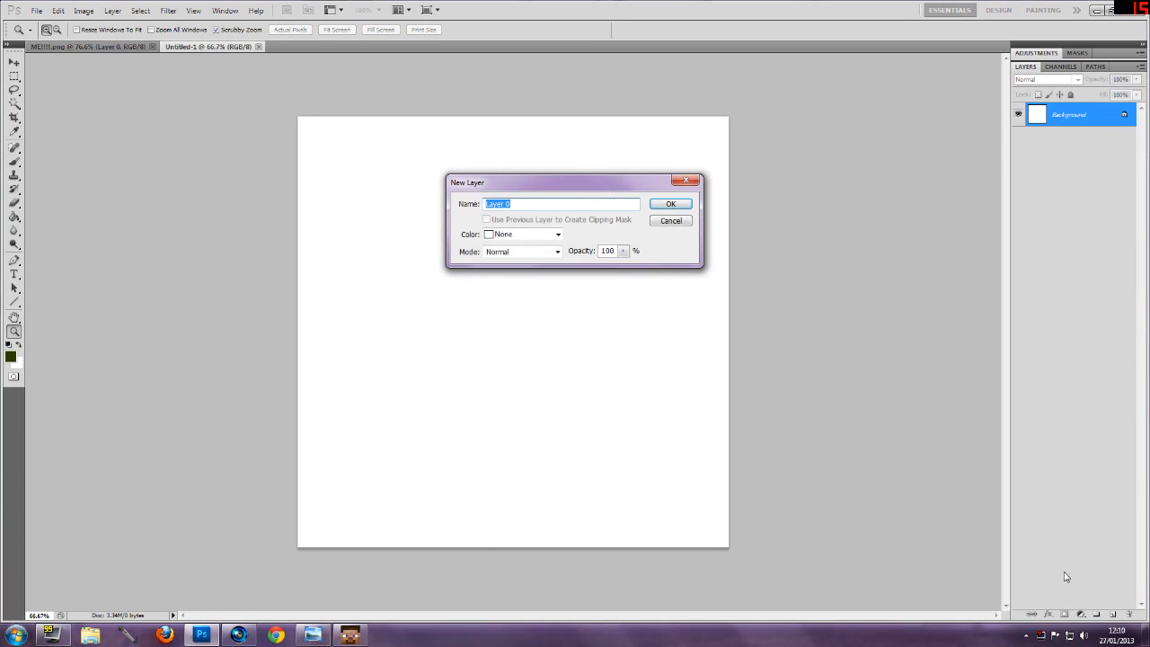
{"action": "left_click", "coordinate": [672, 206]}
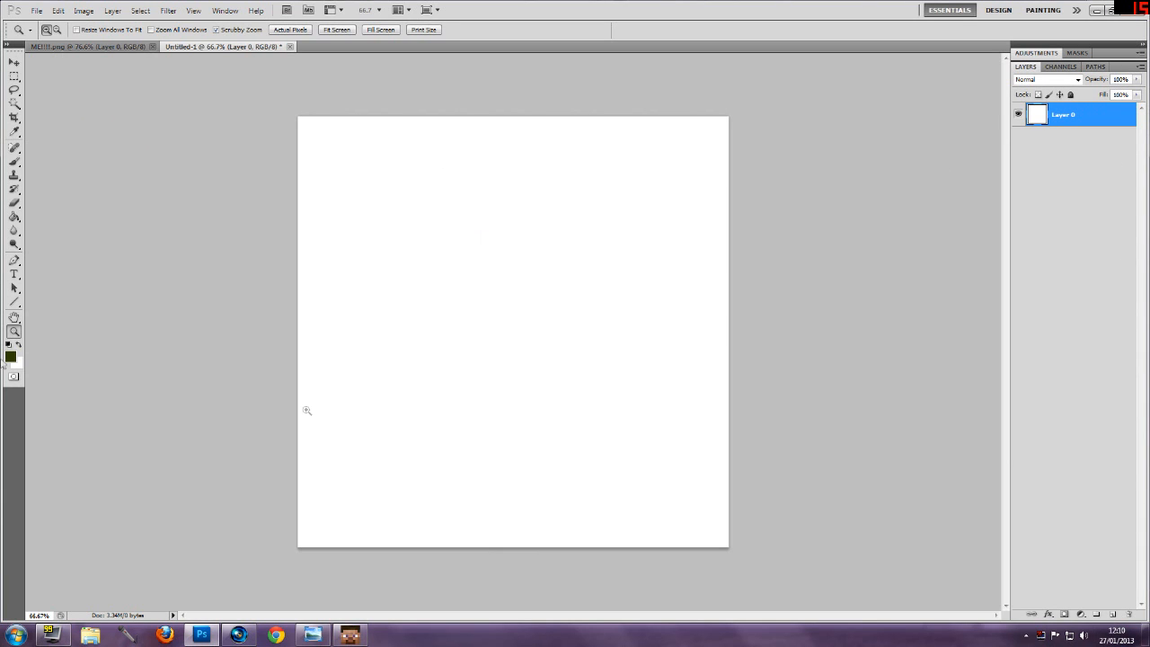
{"action": "key", "text": "ctrl+v"}
- Delete the blank white layer and move the pasted screenshot so the whole zombie fits inside the canvas
{"action": "left_click", "coordinate": [1064, 141]}
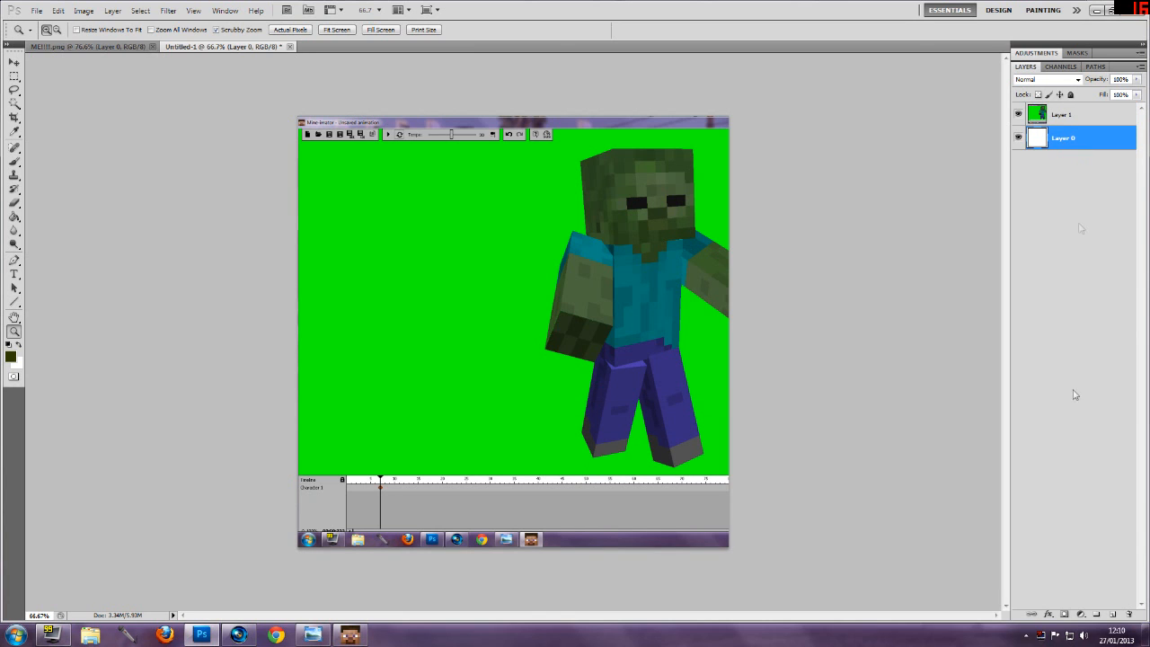
{"action": "left_click", "coordinate": [1129, 614]}
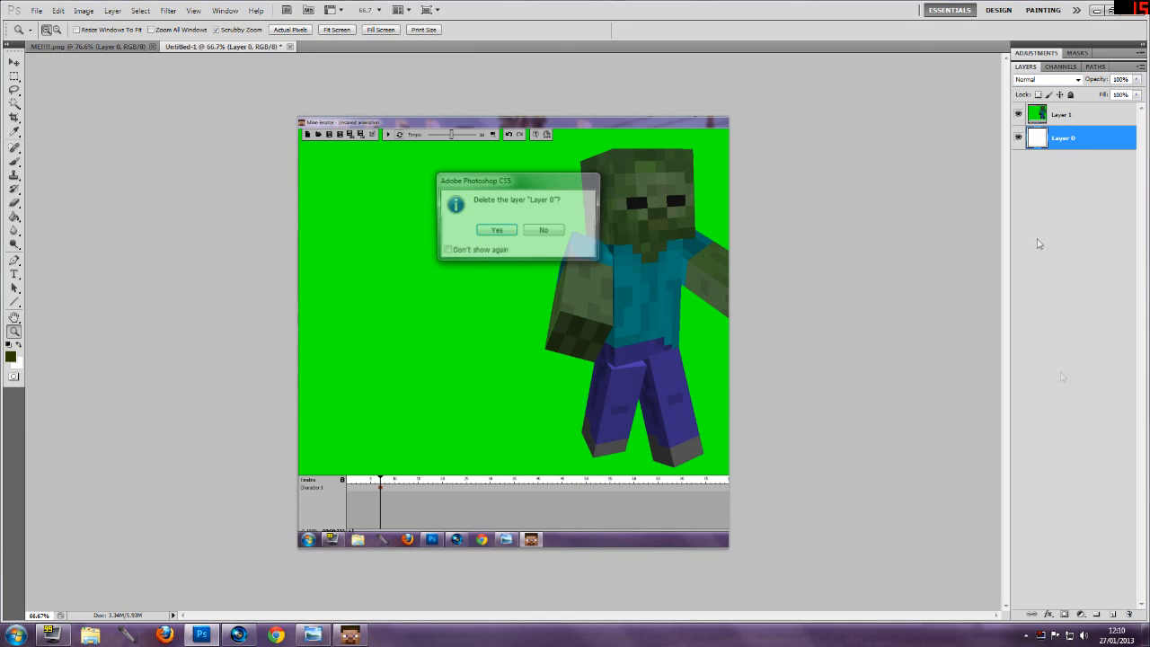
{"action": "left_click", "coordinate": [499, 236]}
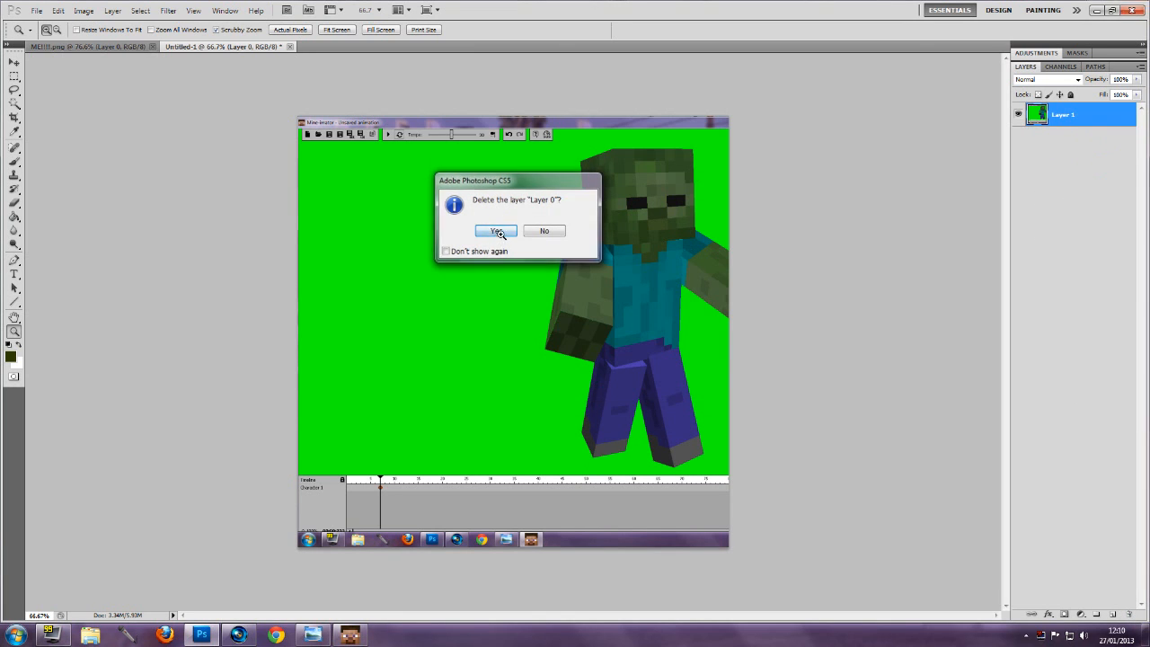
{"action": "left_click", "coordinate": [14, 61]}
{"action": "left_click_drag", "start_coordinate": [457, 290], "coordinate": [400, 291]}
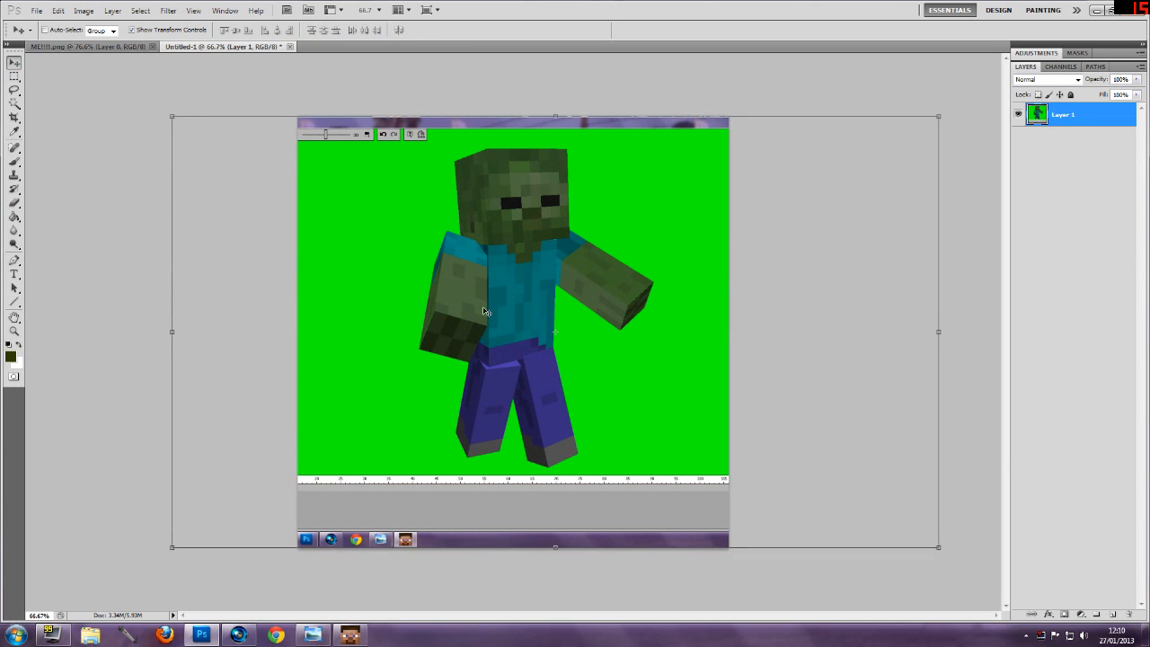
- Select the green background around the zombie with the Magic Wand, delete it, and clear the selection
{"action": "left_click", "coordinate": [13, 105]}
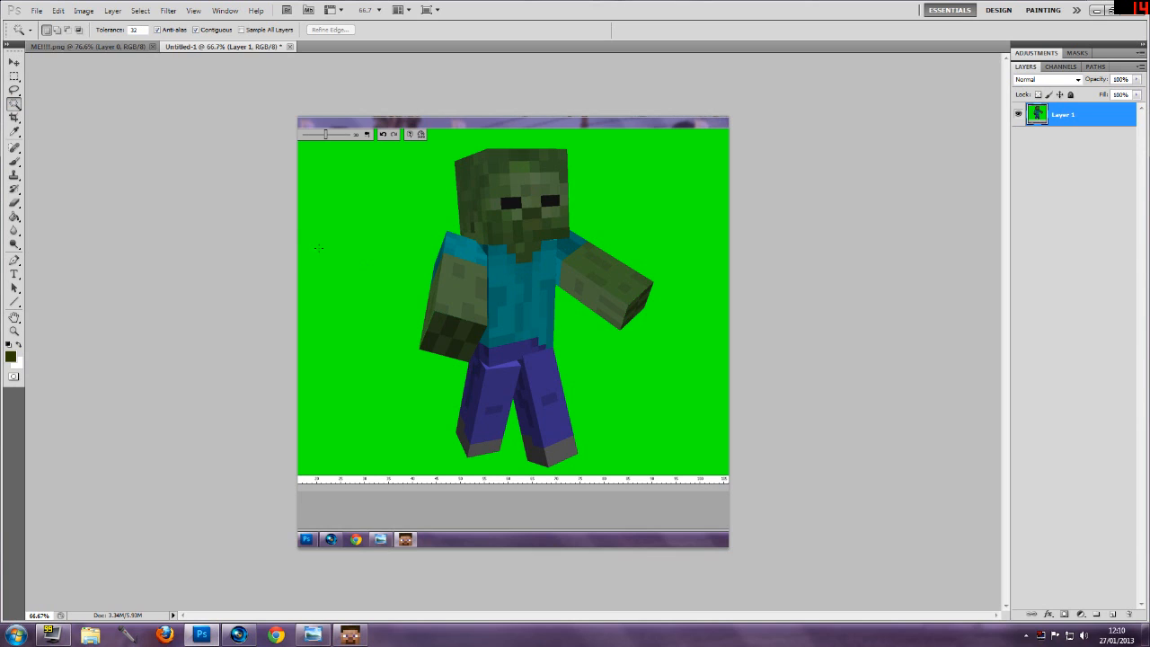
{"action": "right_click", "coordinate": [14, 105]}
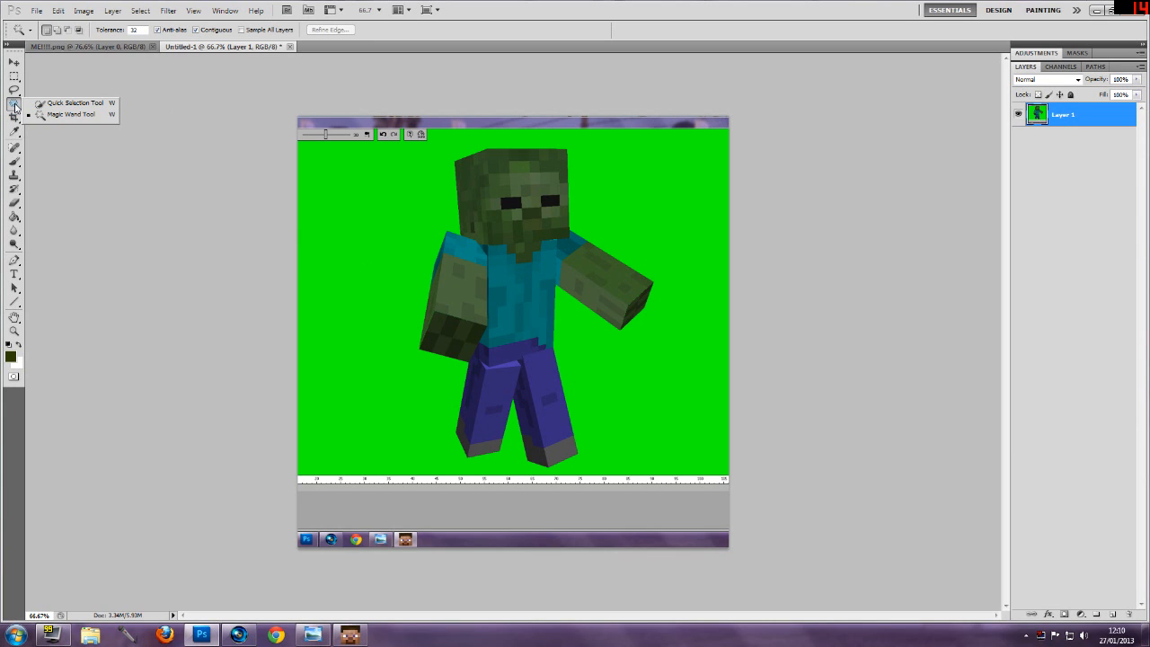
{"action": "left_click", "coordinate": [14, 105]}
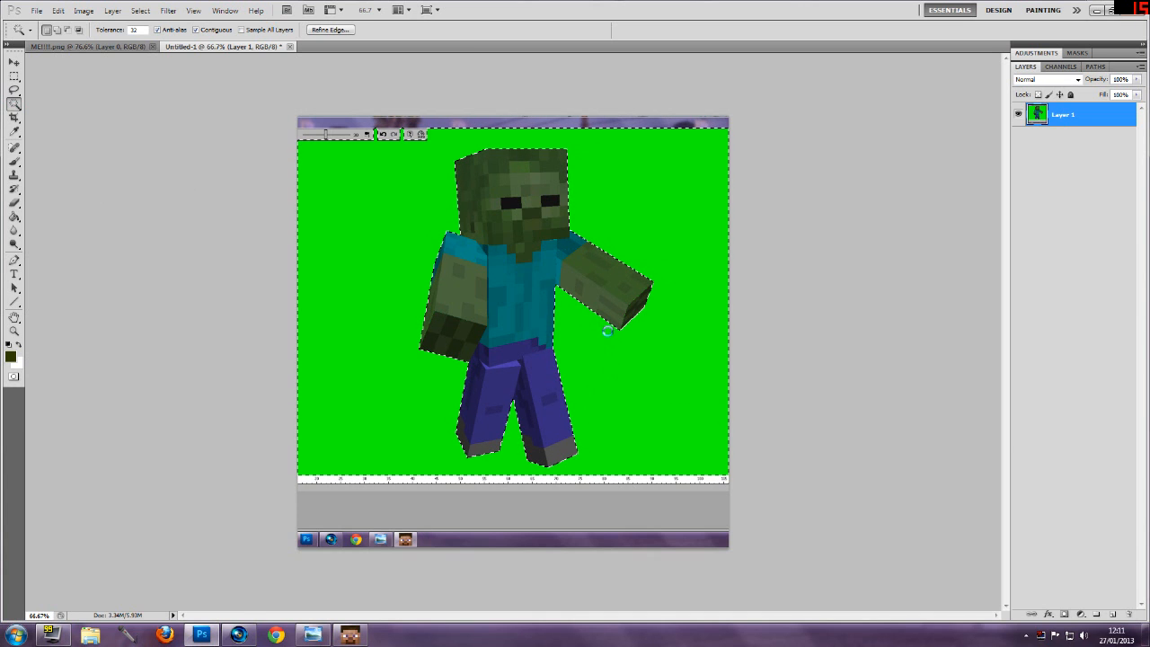
{"action": "key", "text": "Delete"}
{"action": "key", "text": "ctrl+d"}
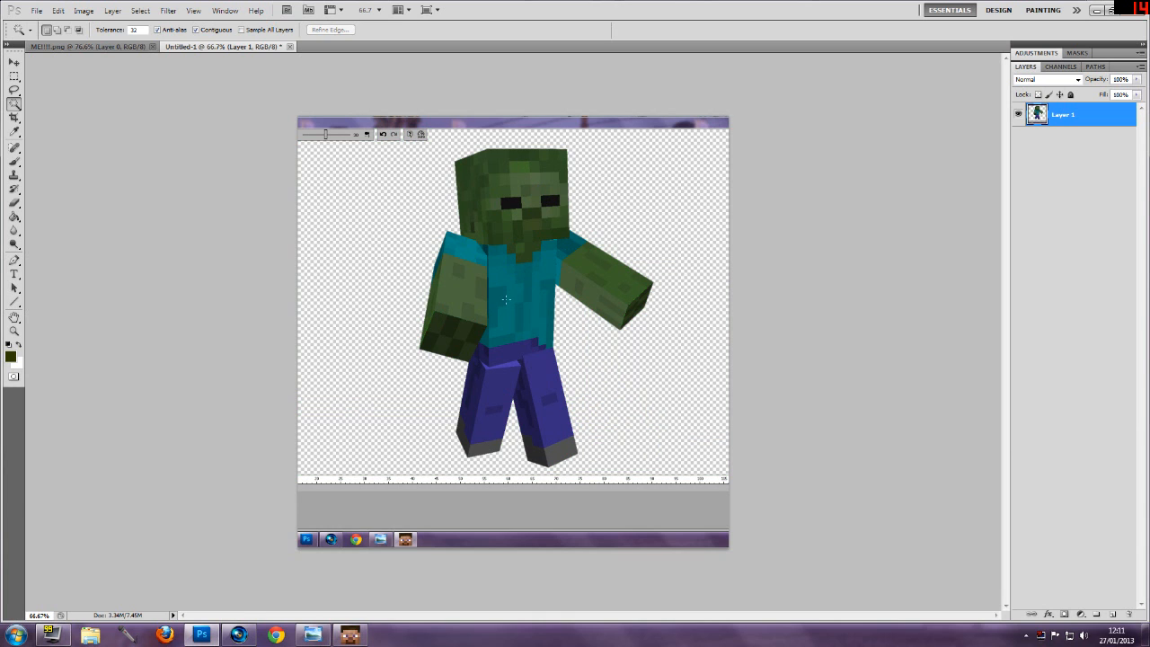
- Delete the leftover interface strips above and below the zombie using rectangular marquee selections
{"action": "left_click", "coordinate": [13, 75]}
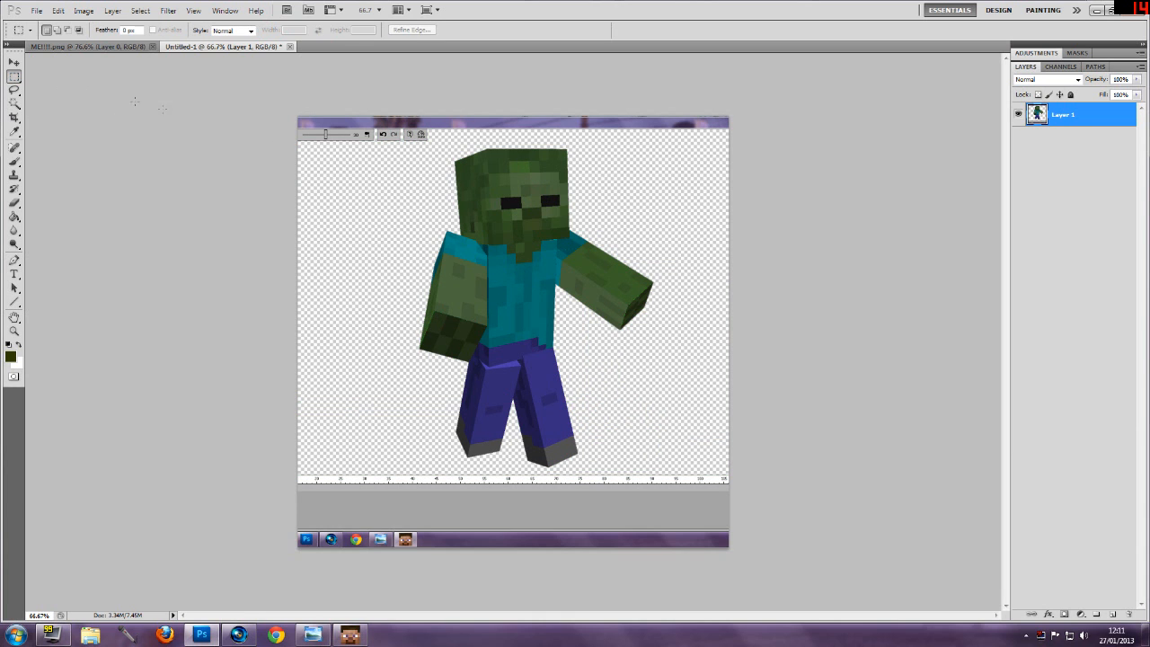
{"action": "left_click_drag", "start_coordinate": [298, 164], "coordinate": [440, 100]}
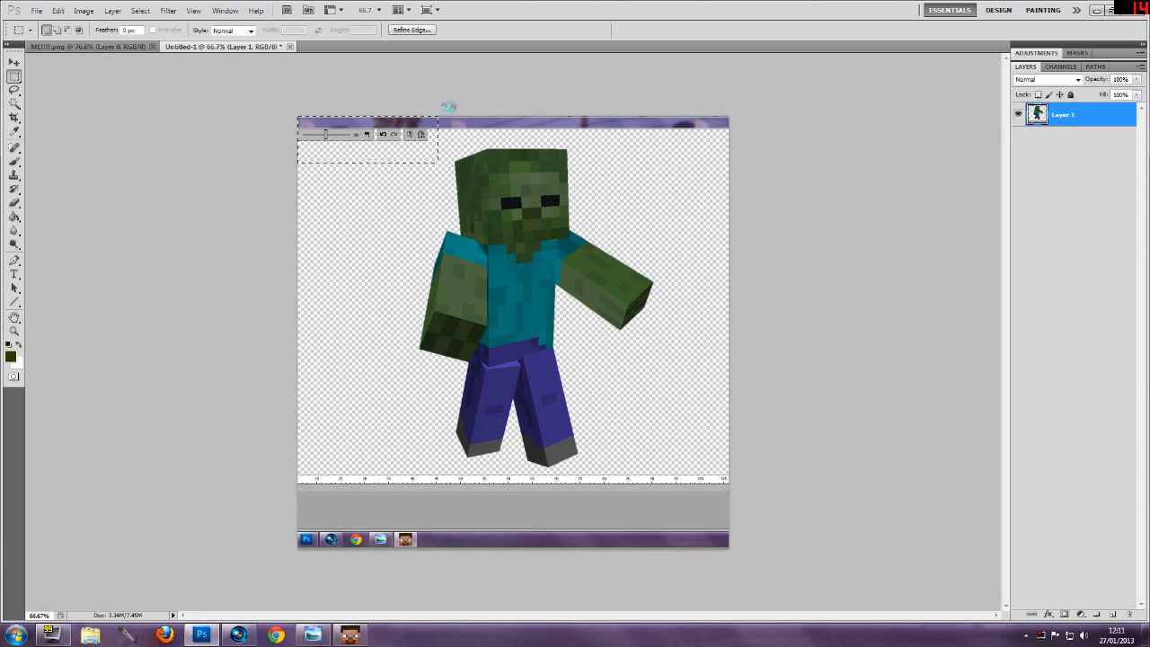
{"action": "key", "text": "Delete"}
{"action": "key", "text": "ctrl+d"}
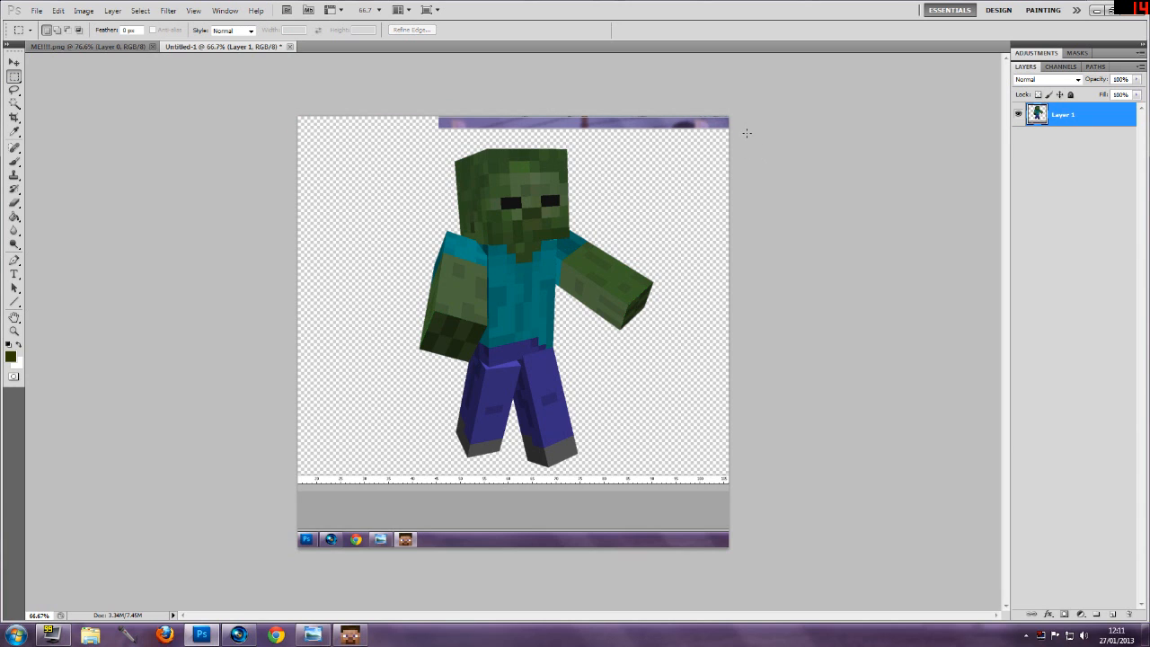
{"action": "left_click", "coordinate": [14, 62]}
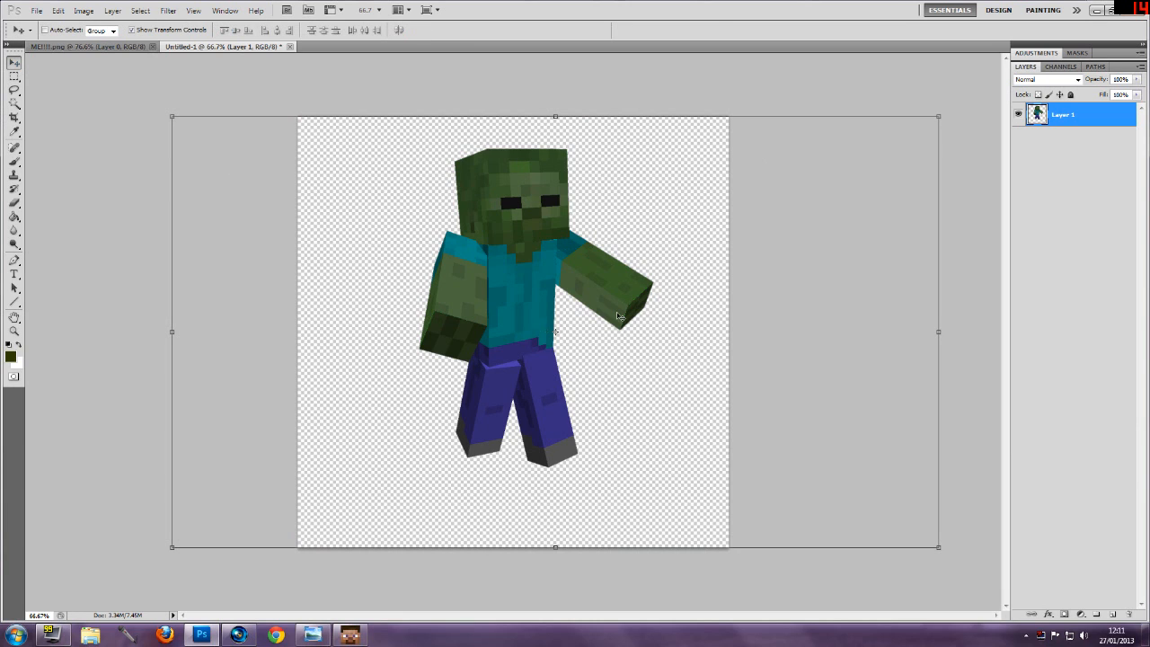
- Select the entire canvas, copy the zombie, and paste it into a new layer
{"action": "left_click", "coordinate": [14, 76]}
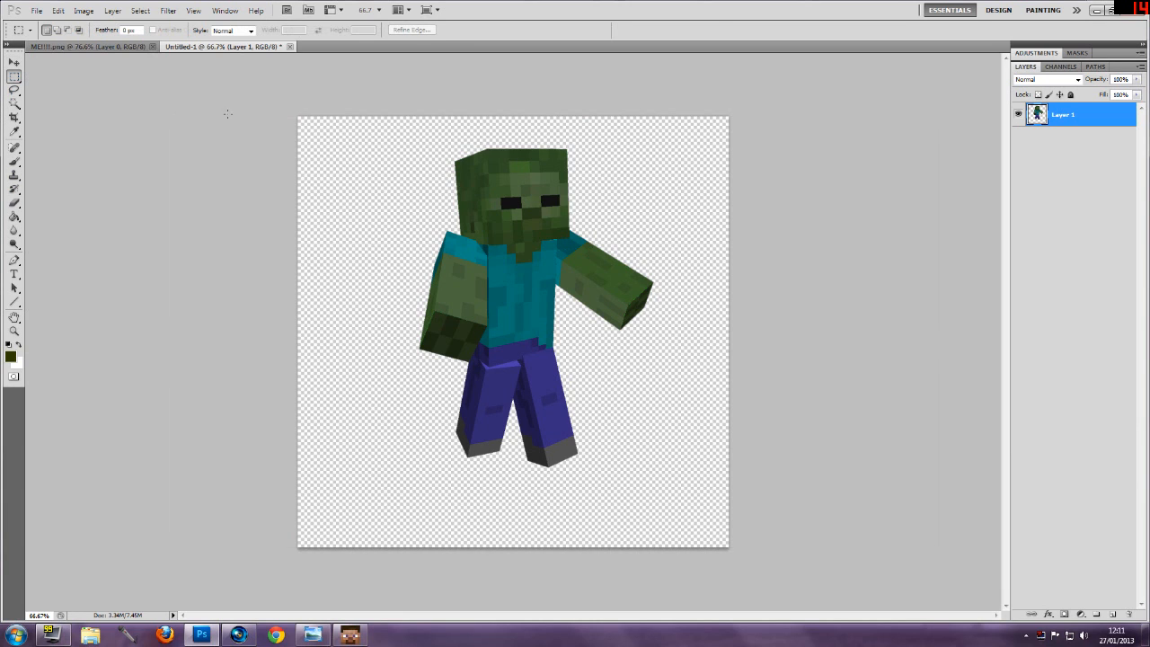
{"action": "left_click_drag", "start_coordinate": [607, 344], "coordinate": [731, 550]}
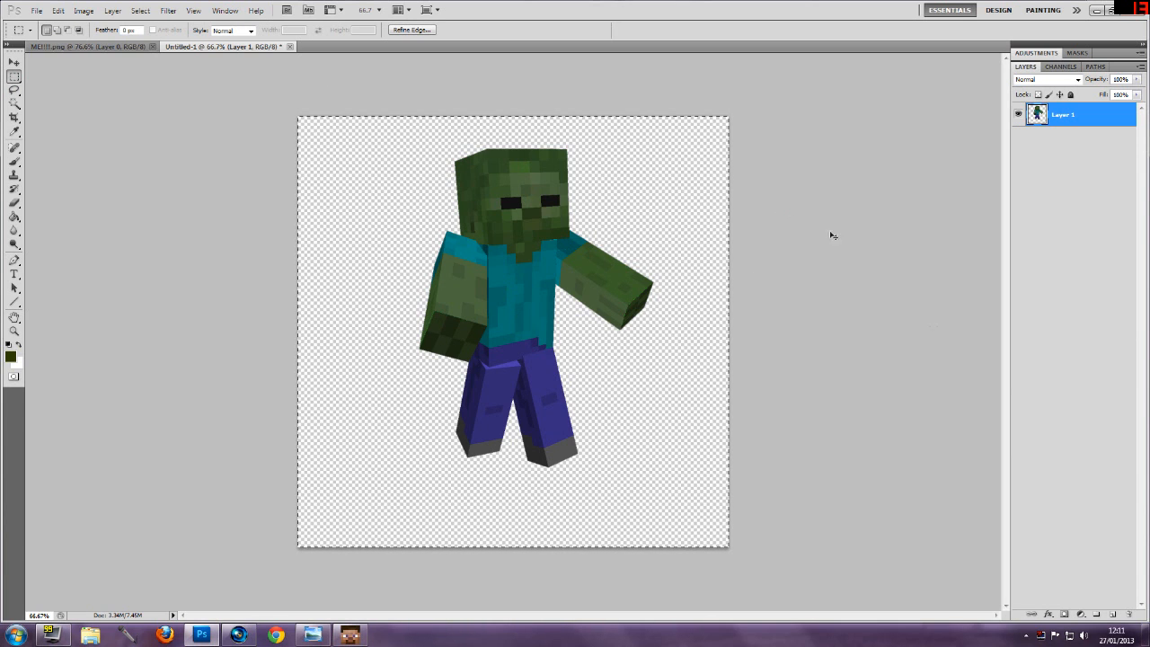
{"action": "left_click", "coordinate": [1113, 615]}
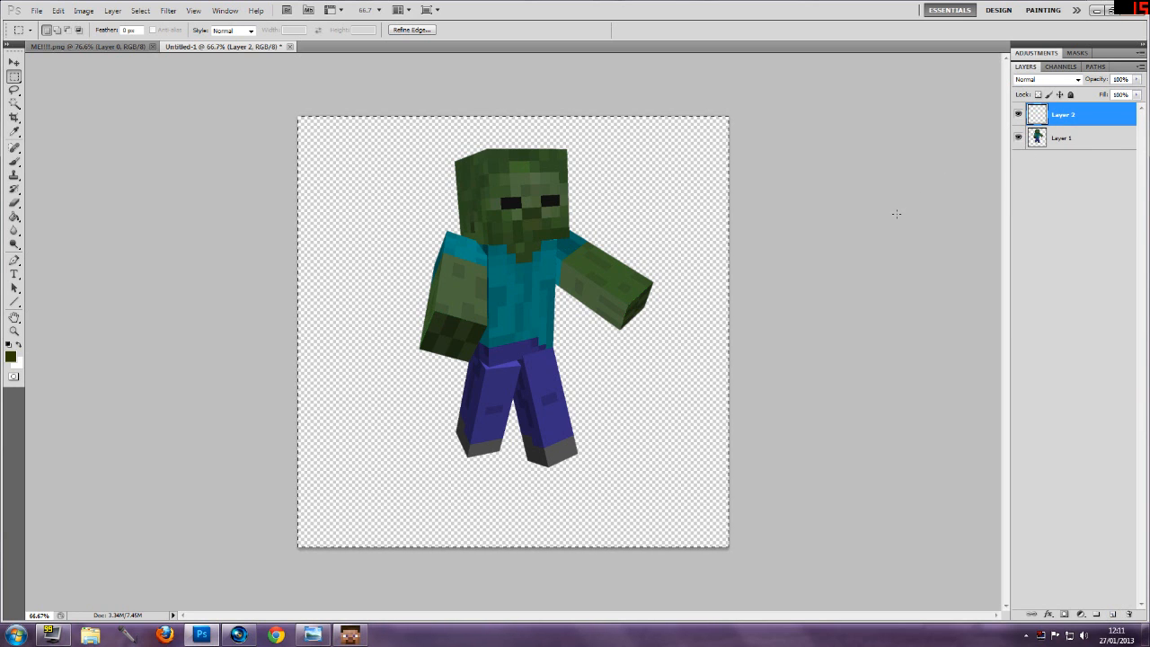
{"action": "key", "text": "ctrl+v"}
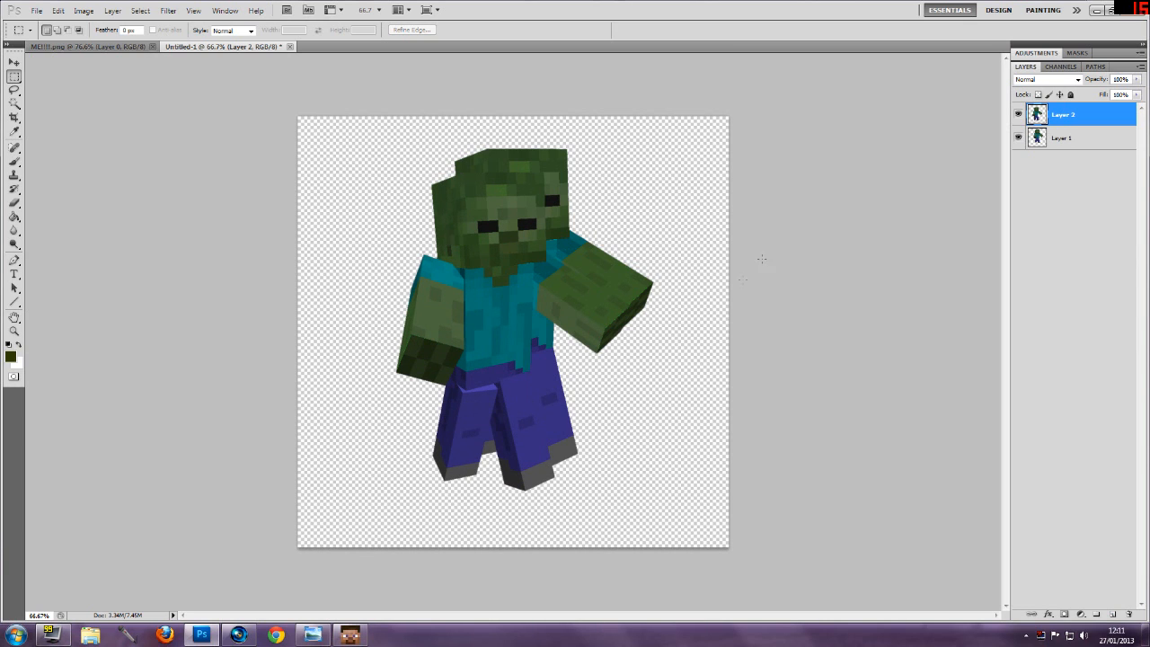
- Shift the old screenshot layer aside to expose its off-canvas remains, and delete that layer
{"action": "left_click", "coordinate": [1071, 141]}
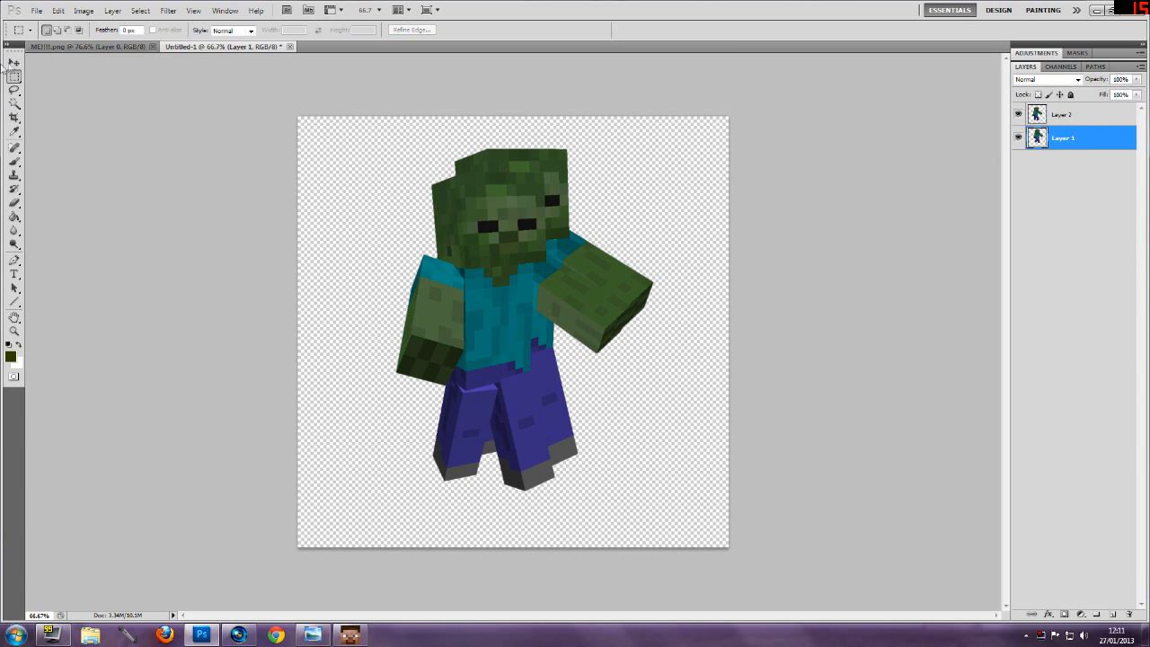
{"action": "left_click", "coordinate": [13, 62]}
{"action": "left_click_drag", "start_coordinate": [357, 215], "coordinate": [429, 223]}
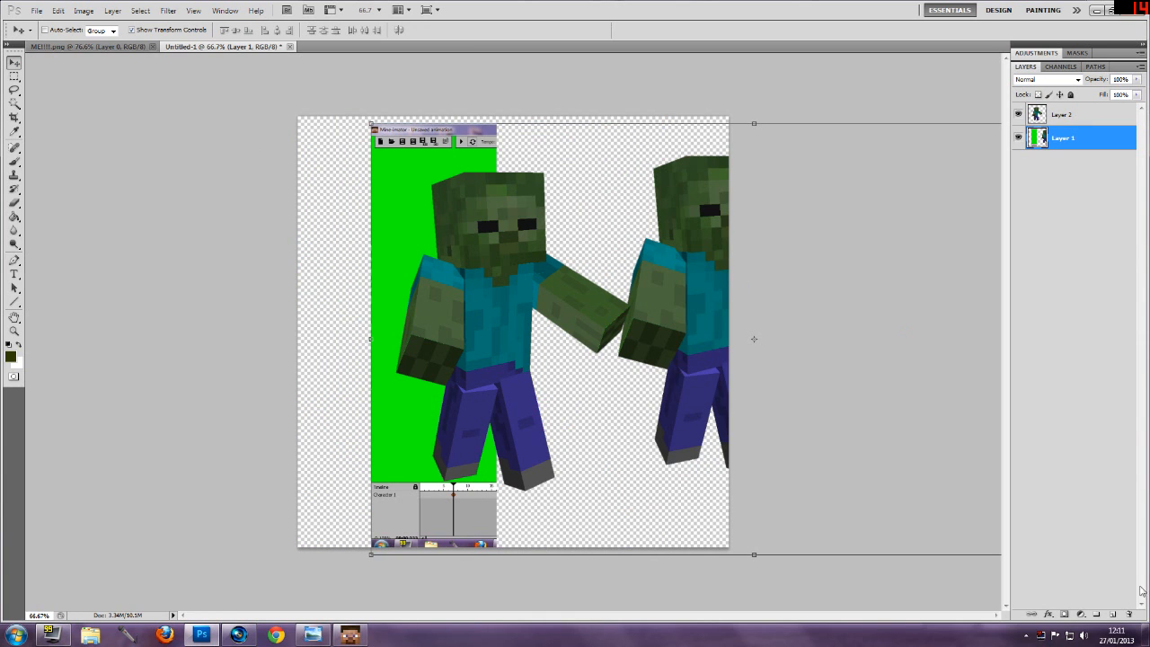
{"action": "left_click", "coordinate": [1127, 615]}
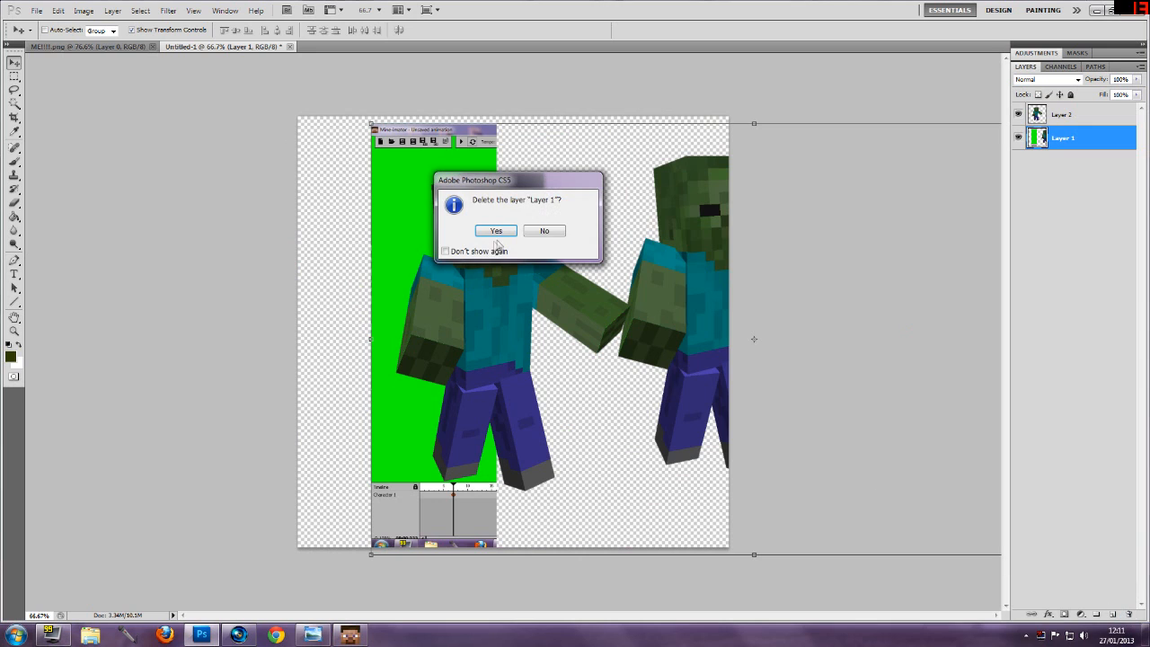
{"action": "left_click", "coordinate": [496, 233]}
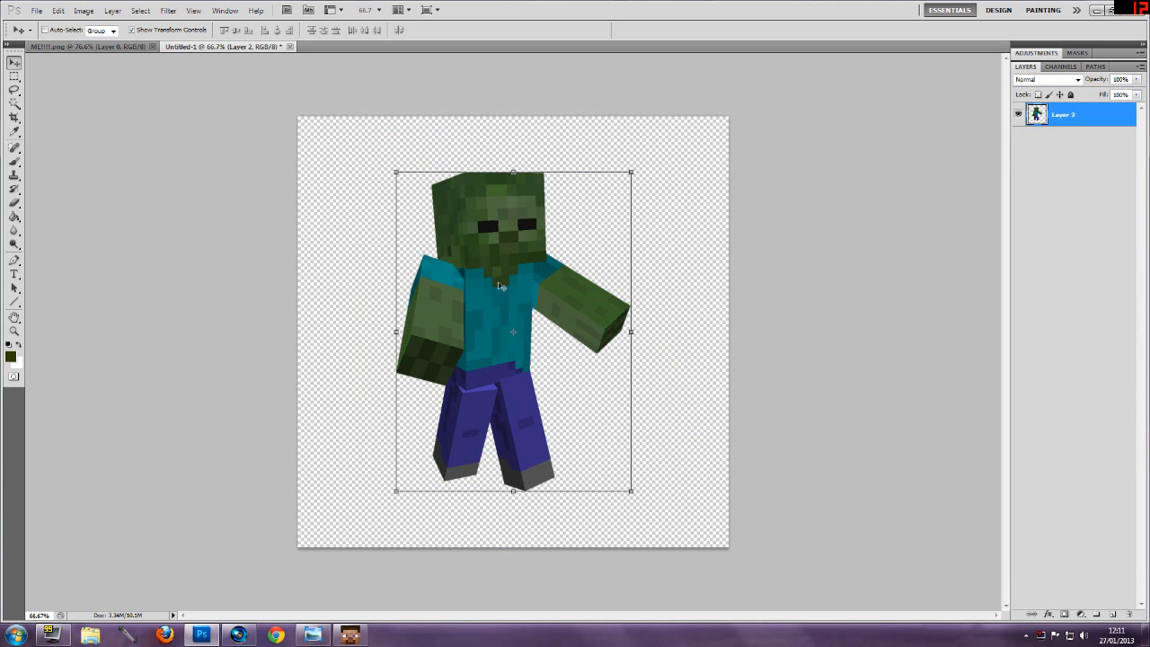
- Scale the zombie to 128.83% width and 121.21% height, centre it on the canvas, and add an empty layer above it
{"action": "left_click_drag", "start_coordinate": [488, 285], "coordinate": [460, 259]}
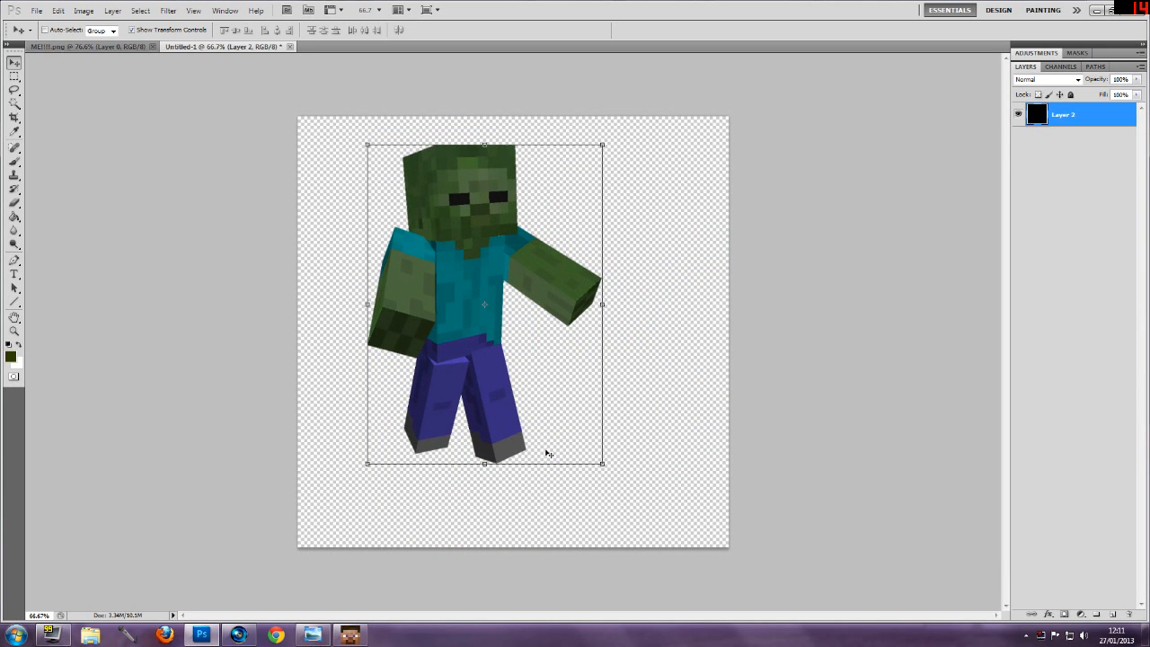
{"action": "left_click", "coordinate": [603, 464]}
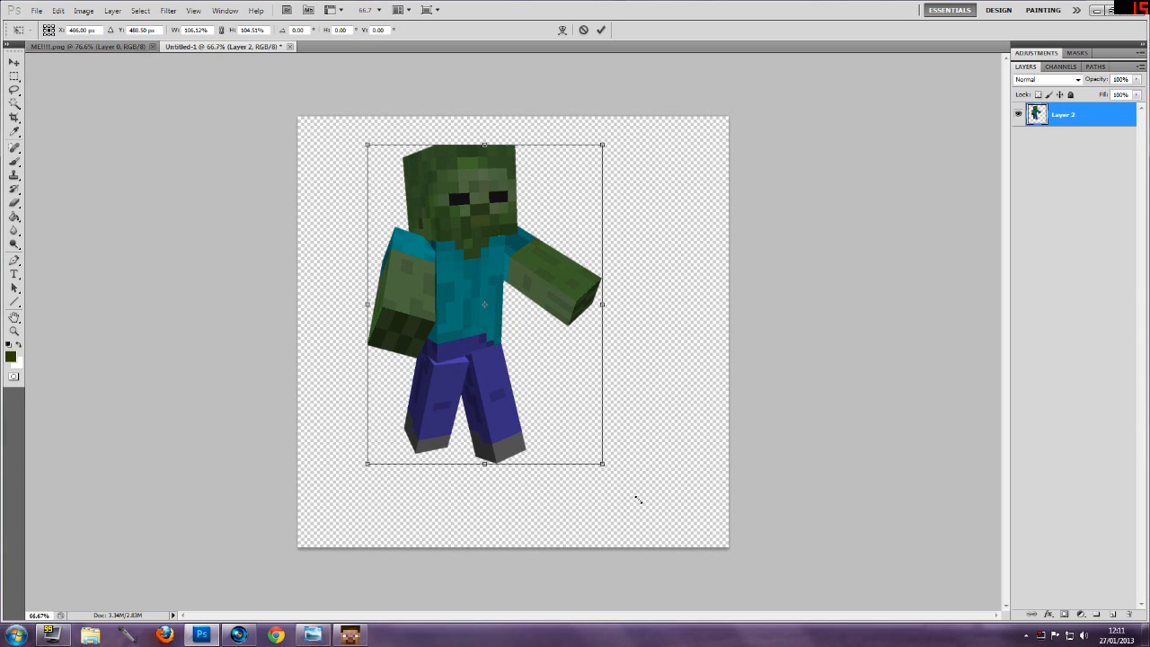
{"action": "left_click_drag", "start_coordinate": [584, 401], "coordinate": [670, 530]}
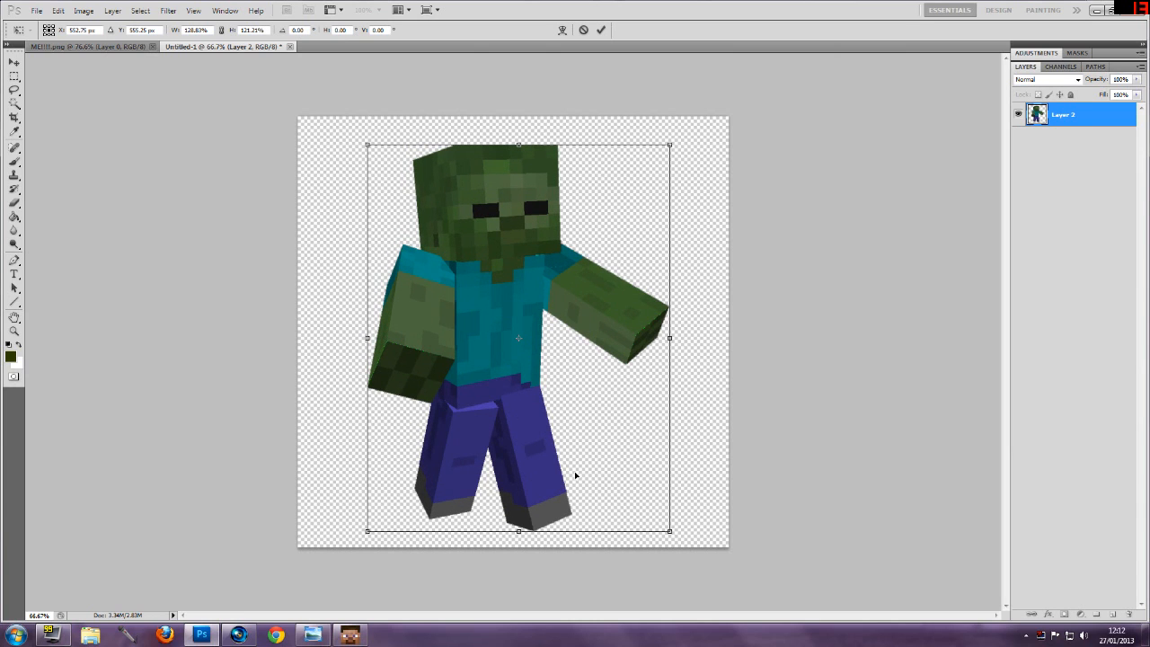
{"action": "left_click_drag", "start_coordinate": [518, 386], "coordinate": [529, 379]}
{"action": "left_click", "coordinate": [15, 61]}
{"action": "left_click", "coordinate": [508, 235]}
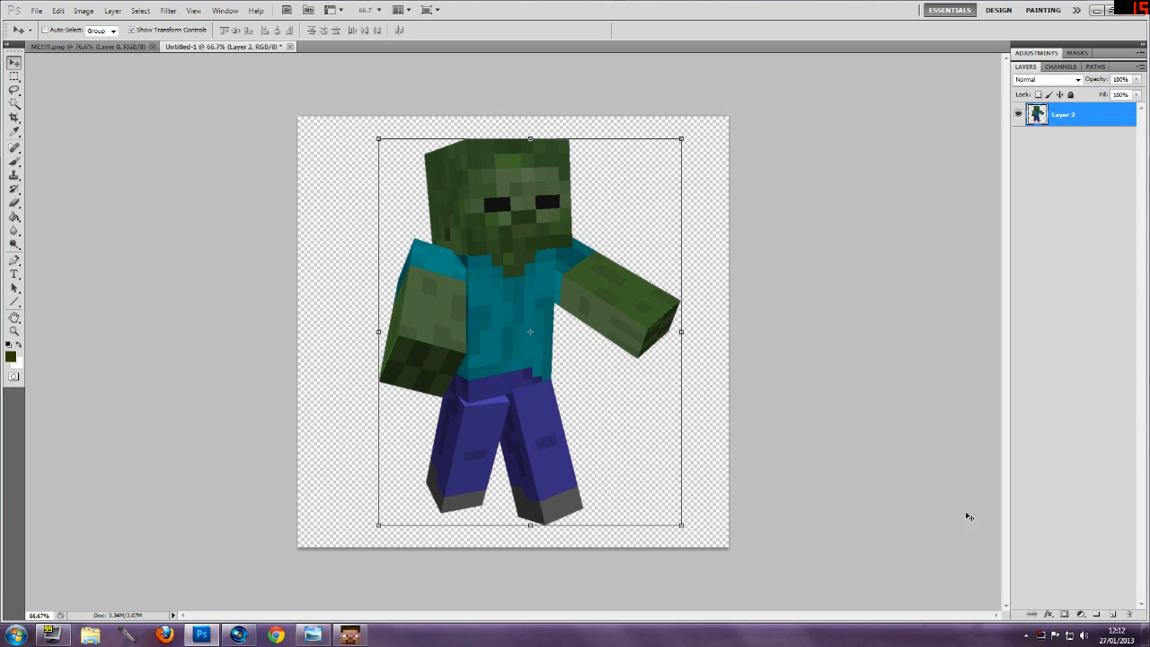
{"action": "left_click", "coordinate": [1114, 614]}
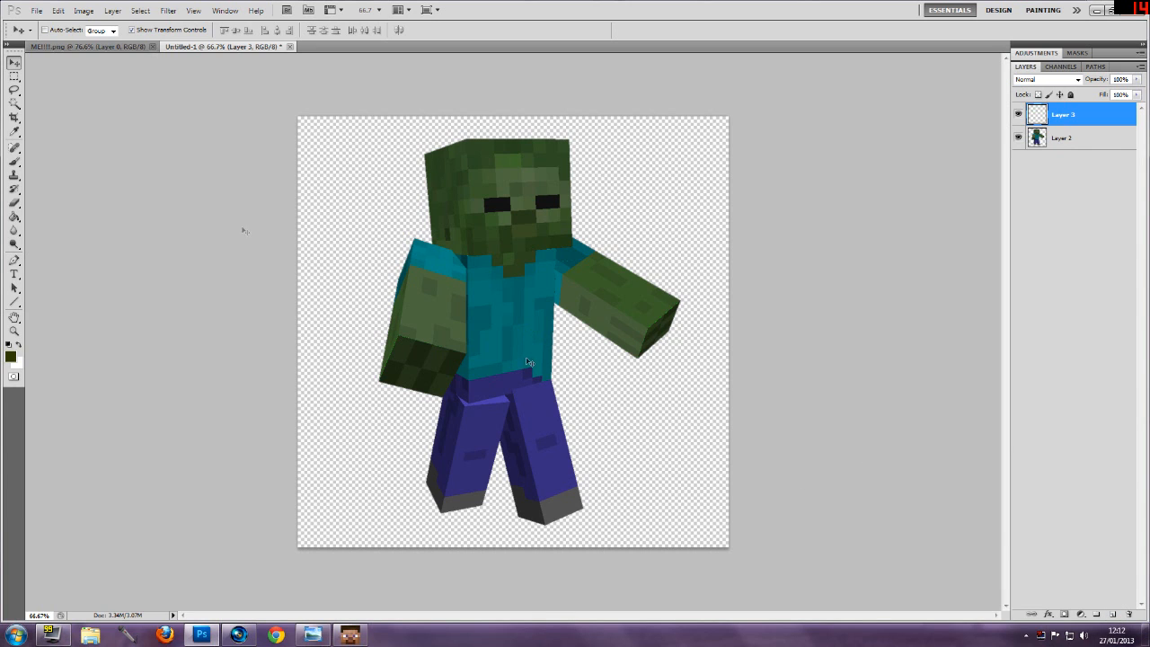
- Fade the zombie on Layer 2 with a 494 px hard eraser at 10% opacity and 22% flow
{"action": "left_click", "coordinate": [1065, 145]}
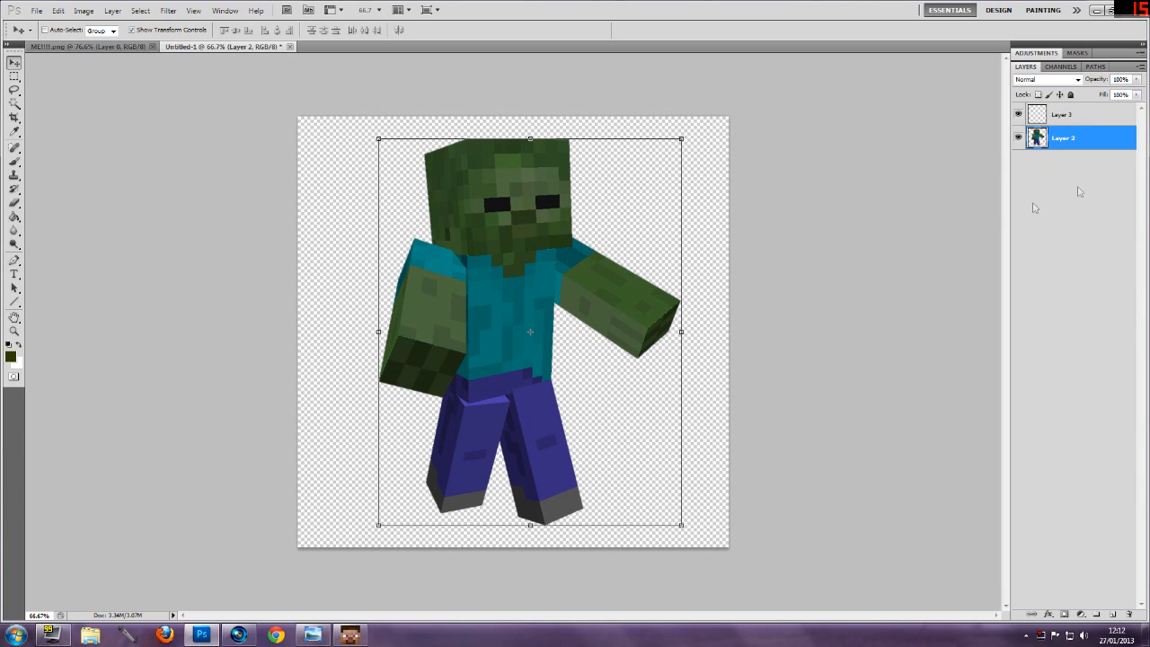
{"action": "left_click", "coordinate": [15, 203]}
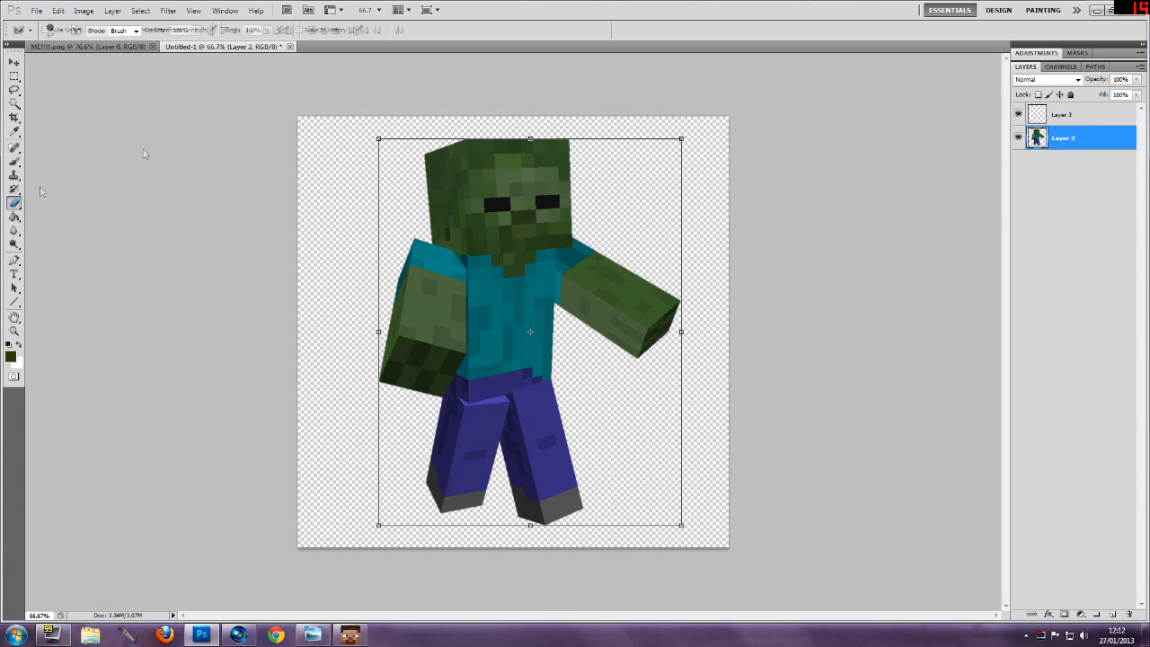
{"action": "left_click", "coordinate": [61, 31]}
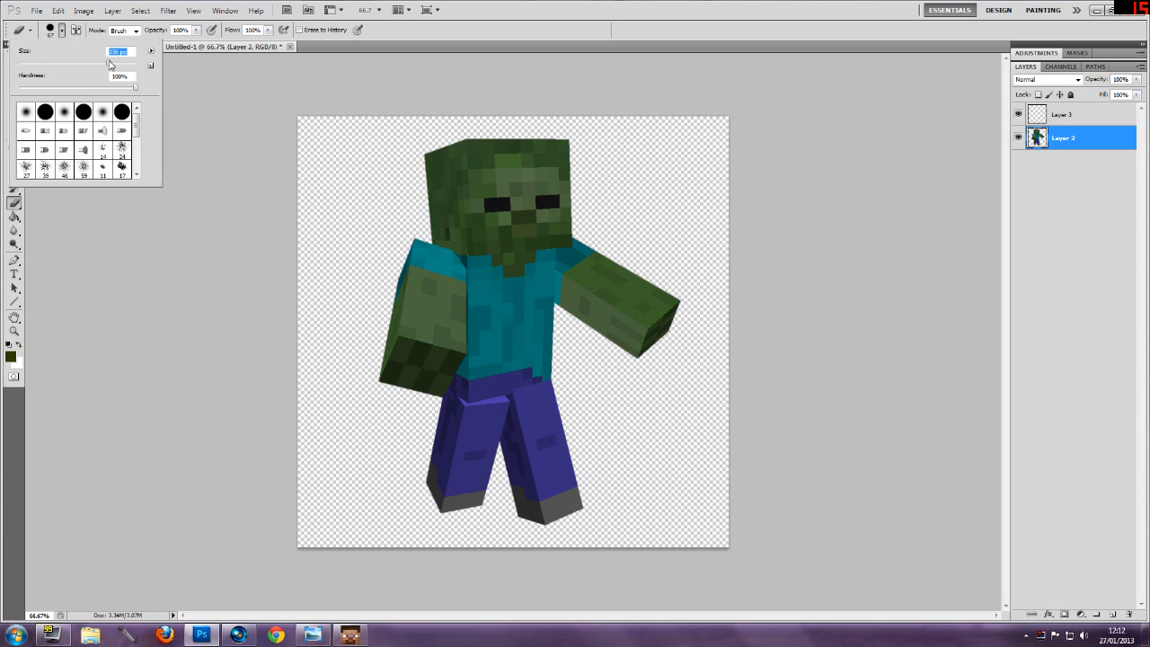
{"action": "left_click_drag", "start_coordinate": [115, 66], "coordinate": [124, 63]}
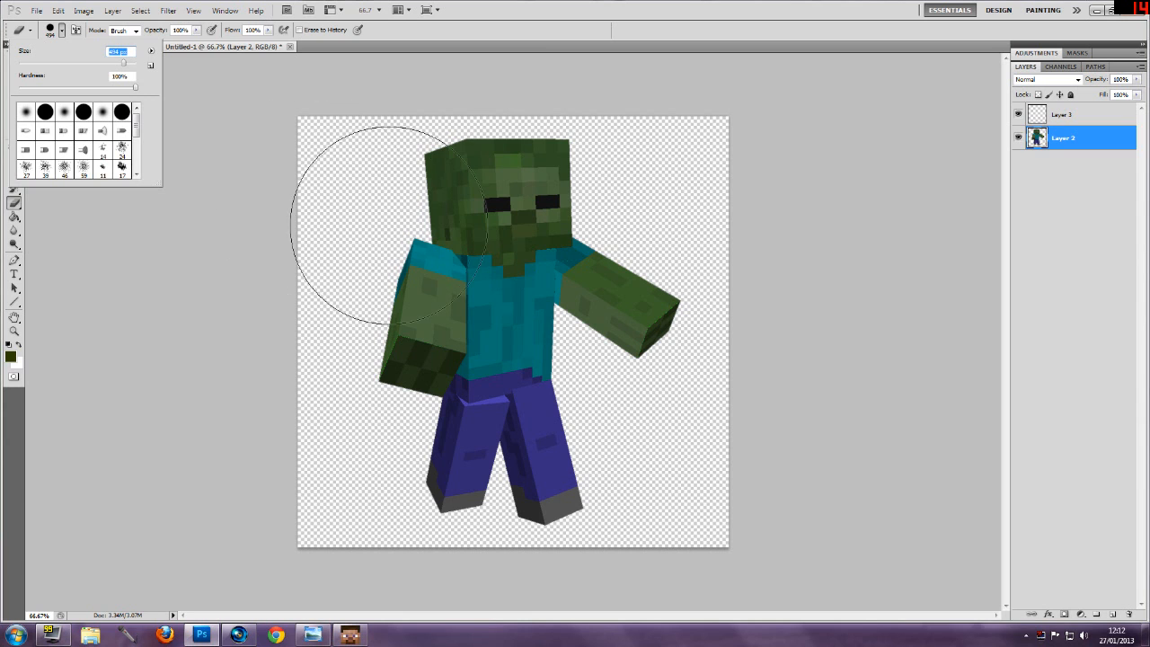
{"action": "left_click", "coordinate": [139, 317]}
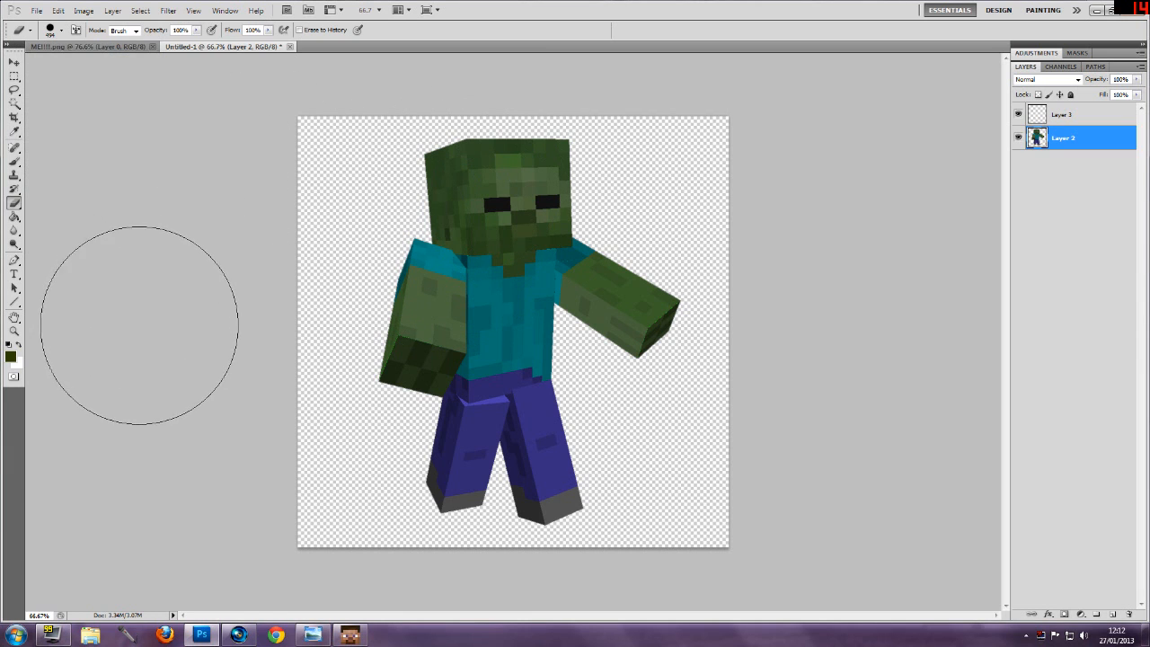
{"action": "key", "text": "1"}
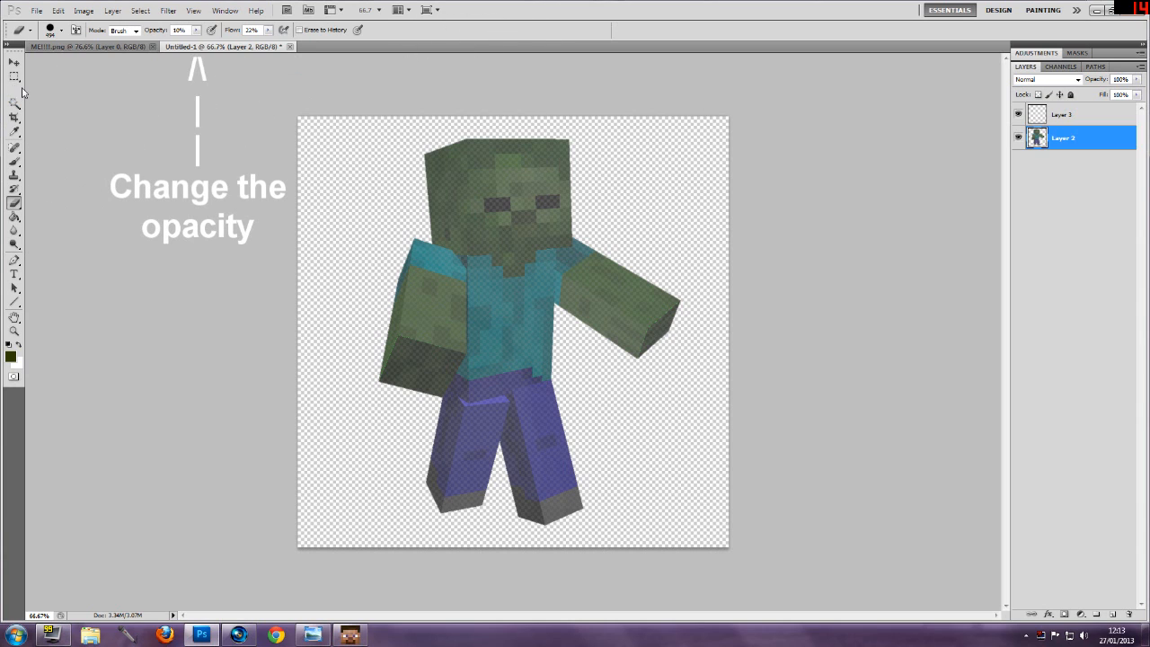
- Activate the empty Layer 3 and get the Line tool ready at 7 px weight for tracing the head
{"action": "left_click", "coordinate": [1110, 115]}
{"action": "left_click", "coordinate": [15, 303]}
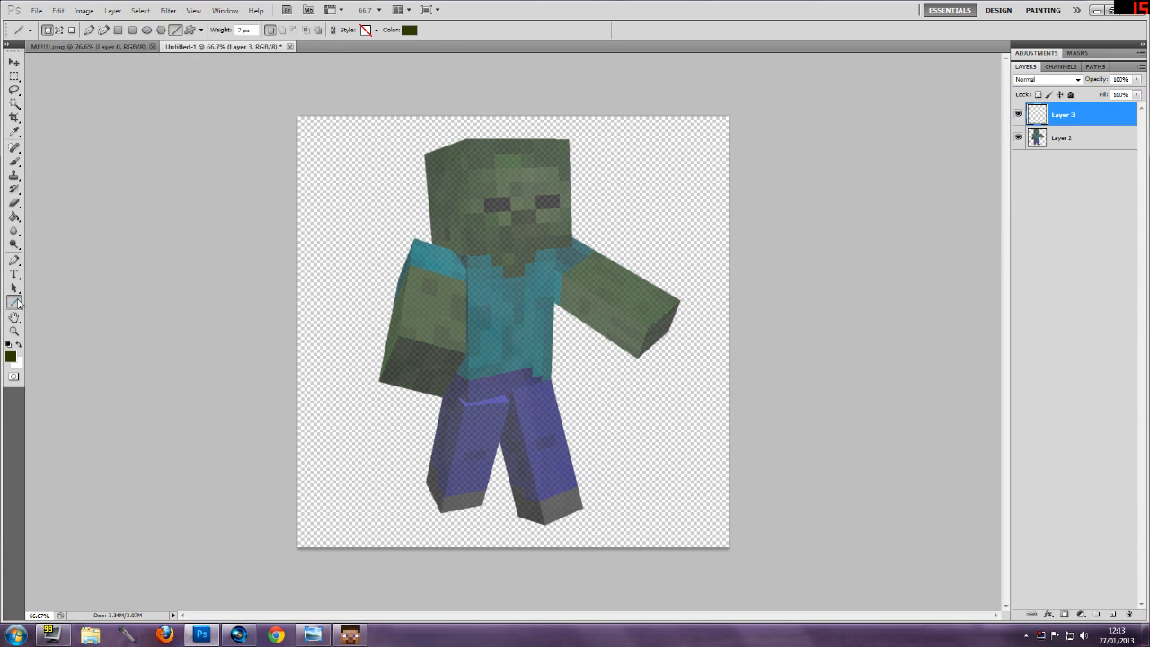
{"action": "right_click", "coordinate": [15, 306]}
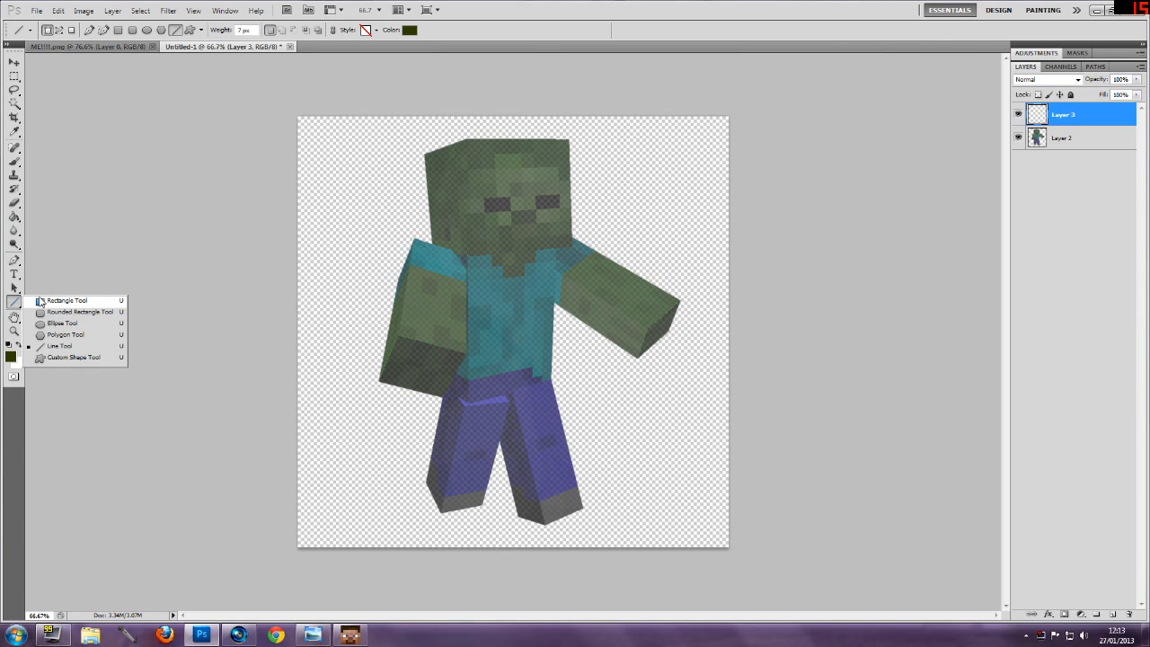
{"action": "left_click", "coordinate": [43, 303]}
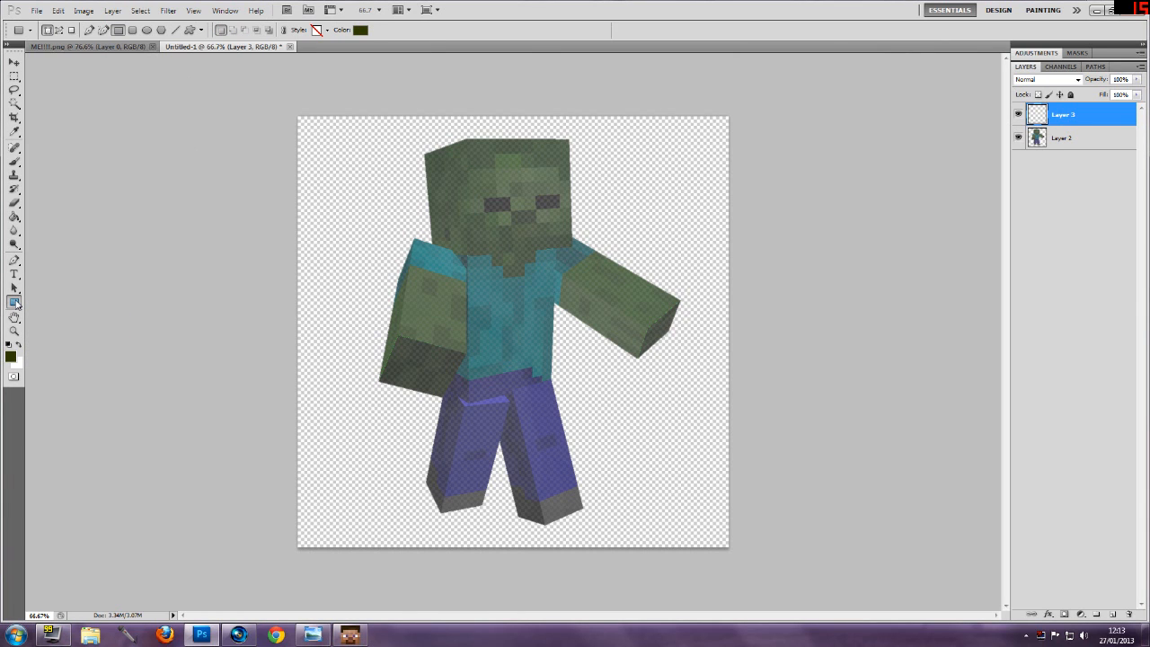
{"action": "right_click", "coordinate": [15, 306]}
{"action": "left_click", "coordinate": [54, 347]}
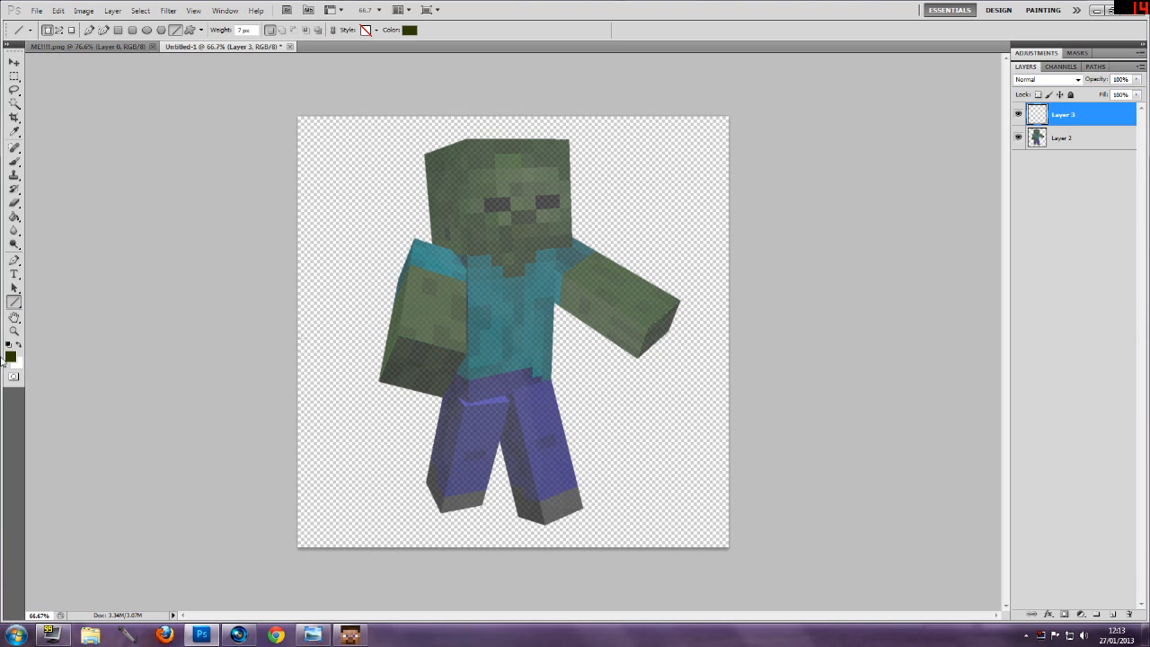
{"action": "left_click", "coordinate": [14, 330]}
{"action": "left_click_drag", "start_coordinate": [416, 241], "coordinate": [462, 206]}
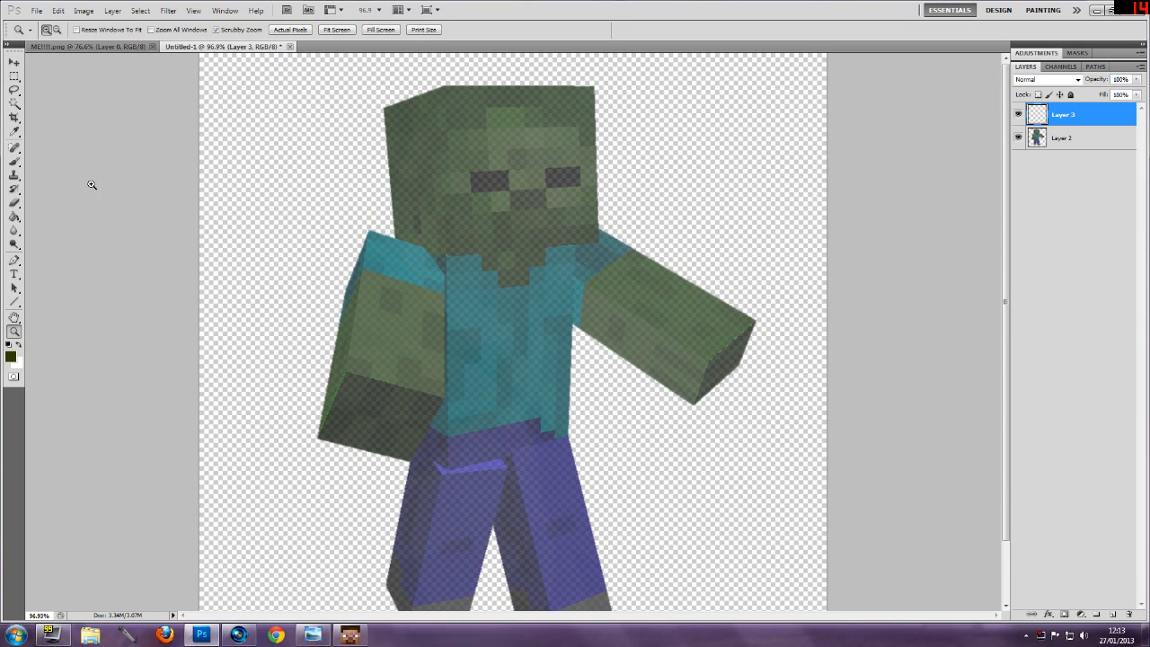
{"action": "left_click", "coordinate": [16, 305]}
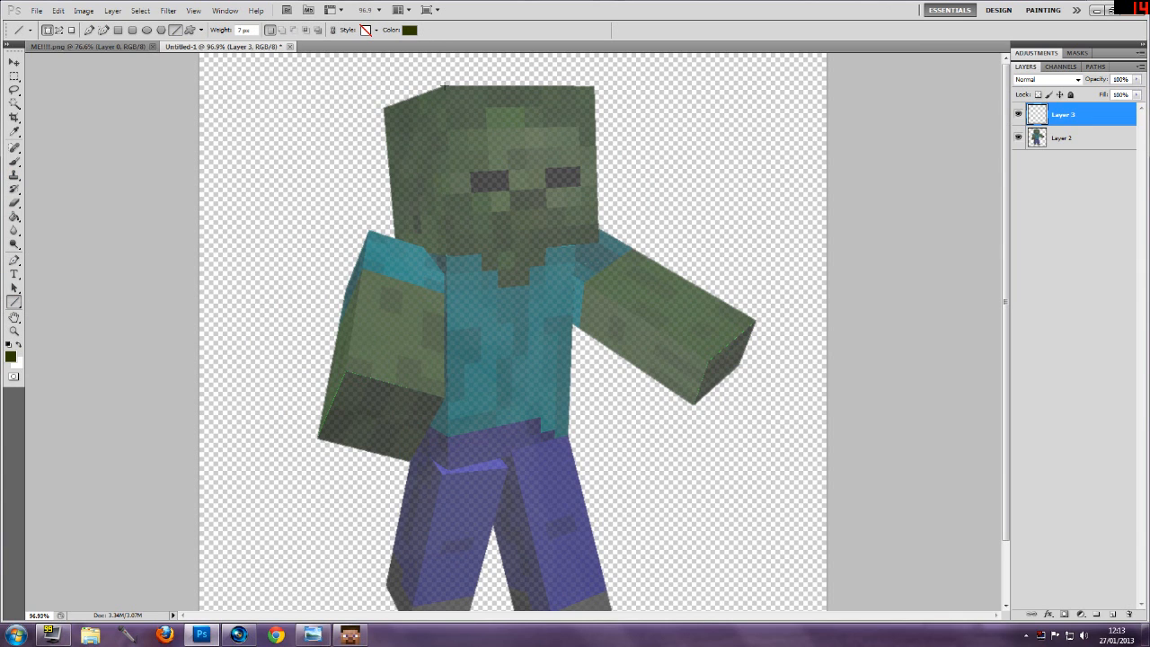
- Discard a trial line along the head's top edge and set the foreground colour to black (#000000)
{"action": "left_click_drag", "start_coordinate": [444, 86], "coordinate": [595, 86]}
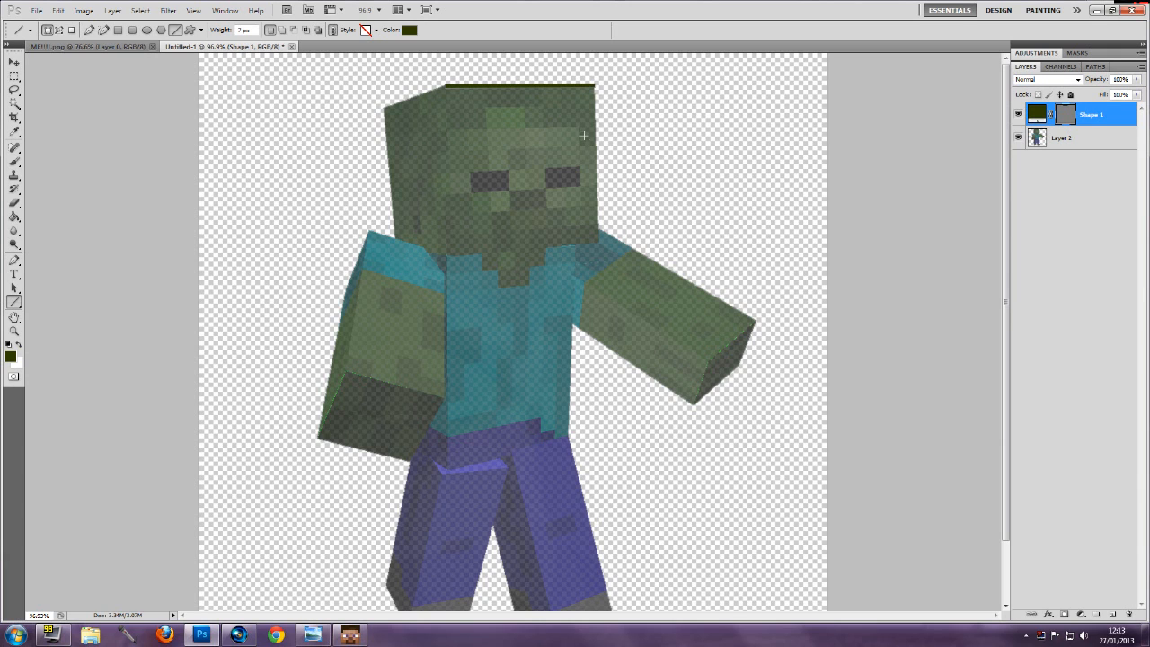
{"action": "key", "text": "ctrl+z"}
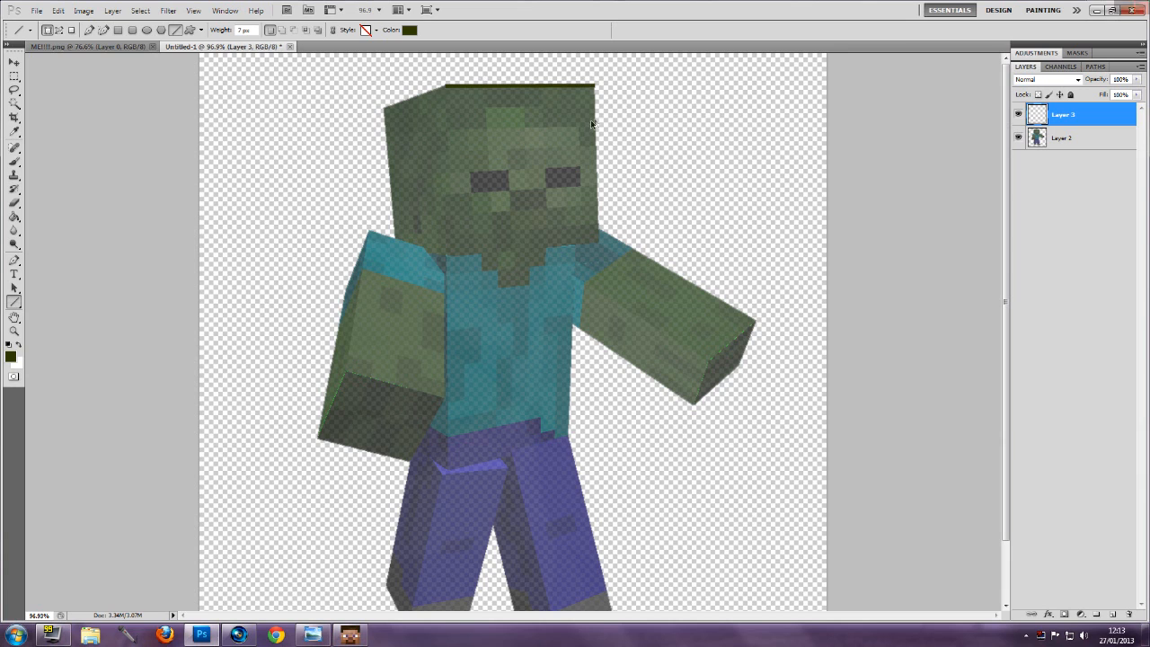
{"action": "left_click", "coordinate": [11, 357]}
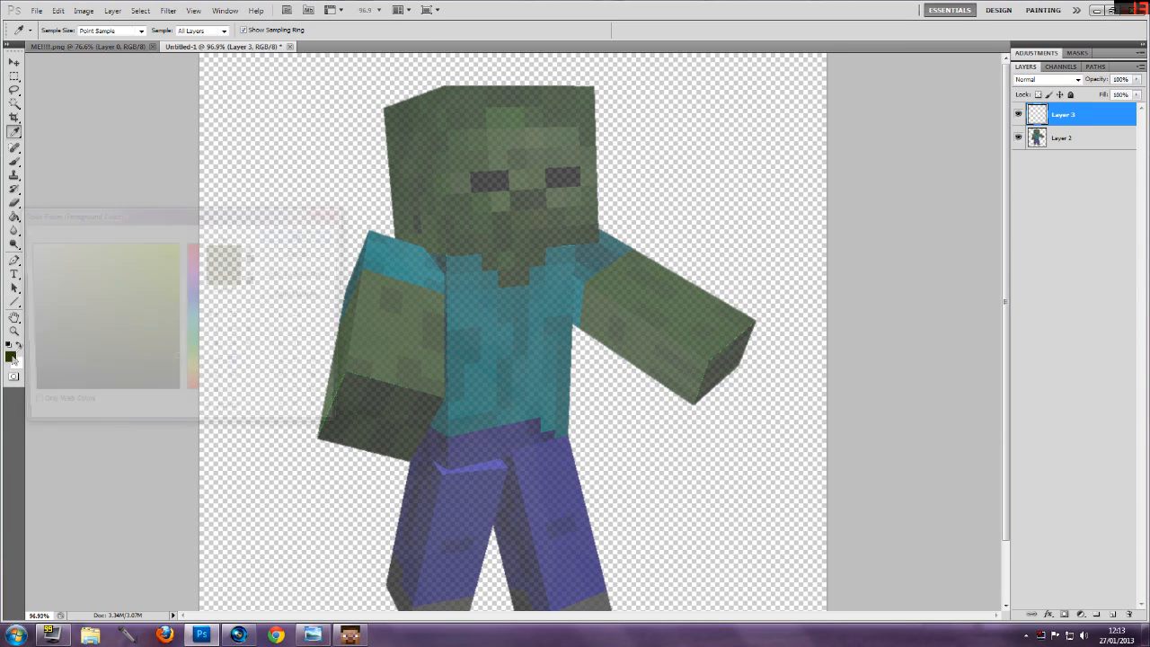
{"action": "left_click_drag", "start_coordinate": [121, 354], "coordinate": [182, 439]}
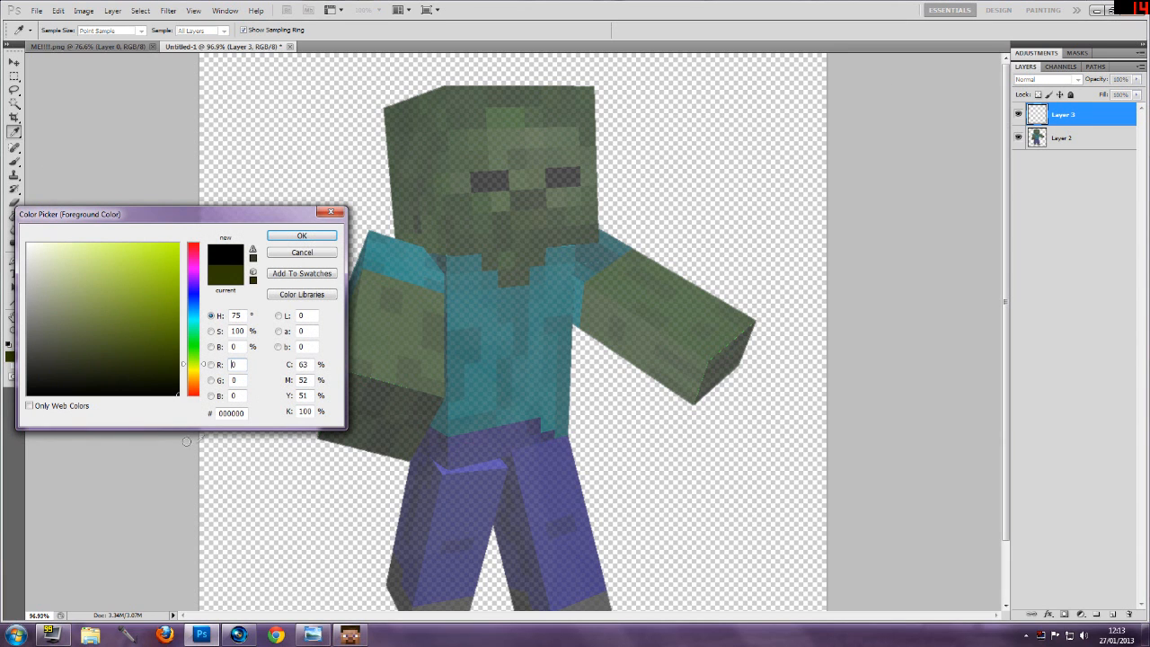
{"action": "left_click", "coordinate": [301, 236]}
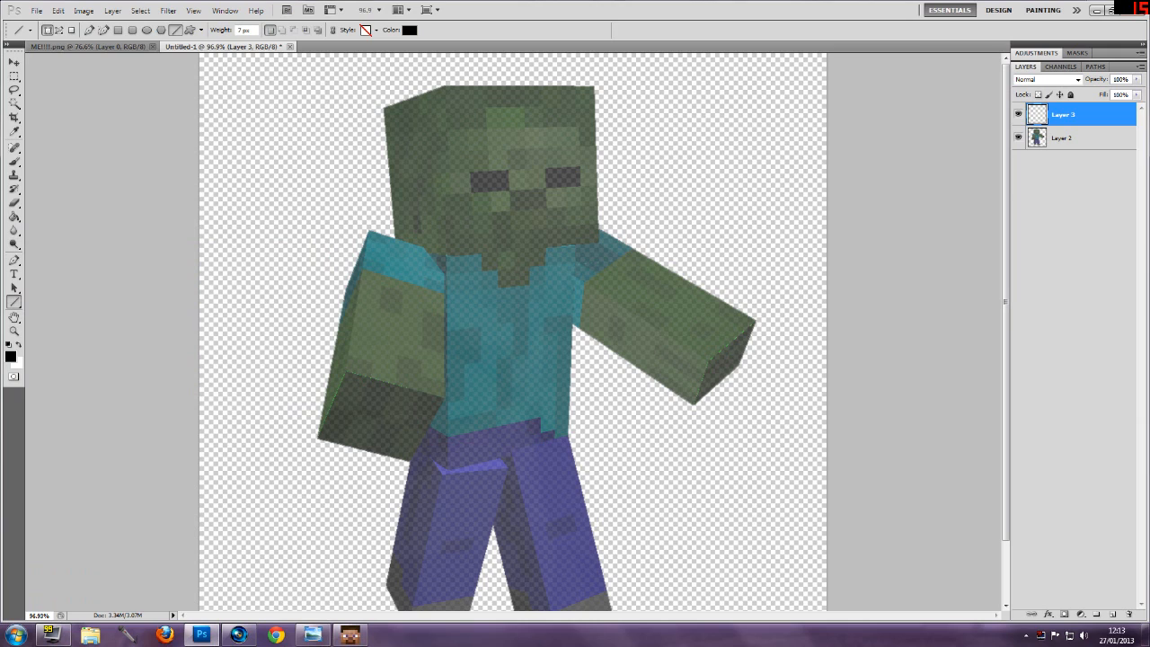
- Trace the edges of the head, the torso and the near shoulder with 7 px black lines
{"action": "left_click_drag", "start_coordinate": [446, 86], "coordinate": [593, 86]}
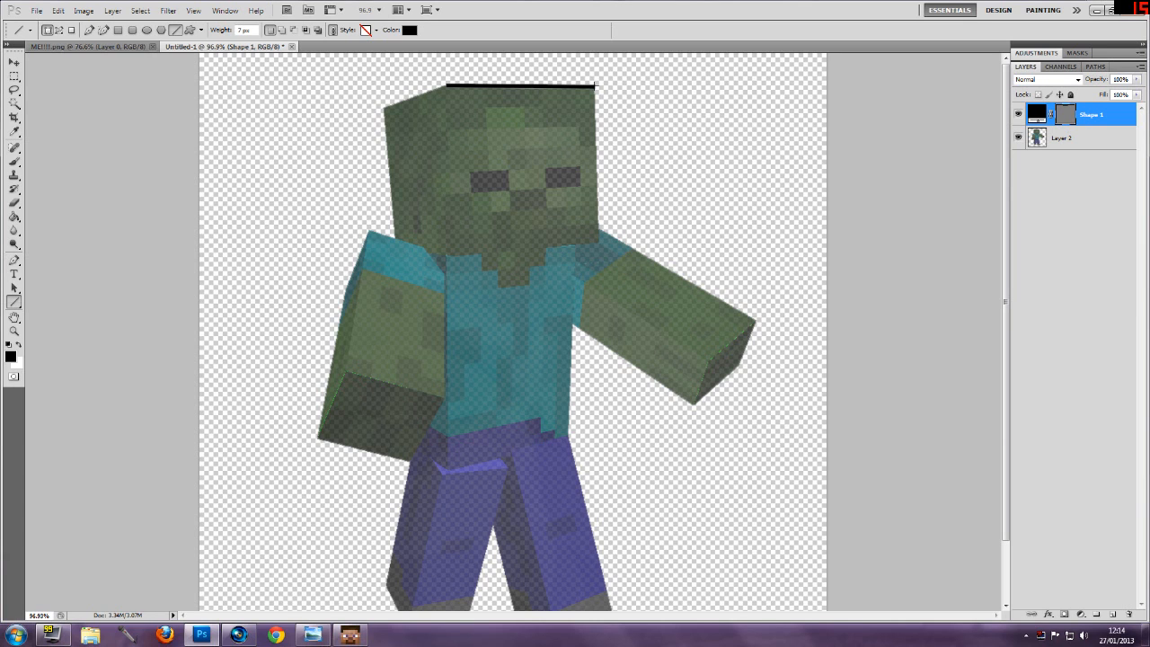
{"action": "mouse_move", "coordinate": [594, 87]}
{"action": "left_mouse_down"}
{"action": "mouse_move", "coordinate": [599, 241]}
{"action": "mouse_move", "coordinate": [433, 258]}
{"action": "mouse_move", "coordinate": [447, 254]}
{"action": "left_mouse_up"}
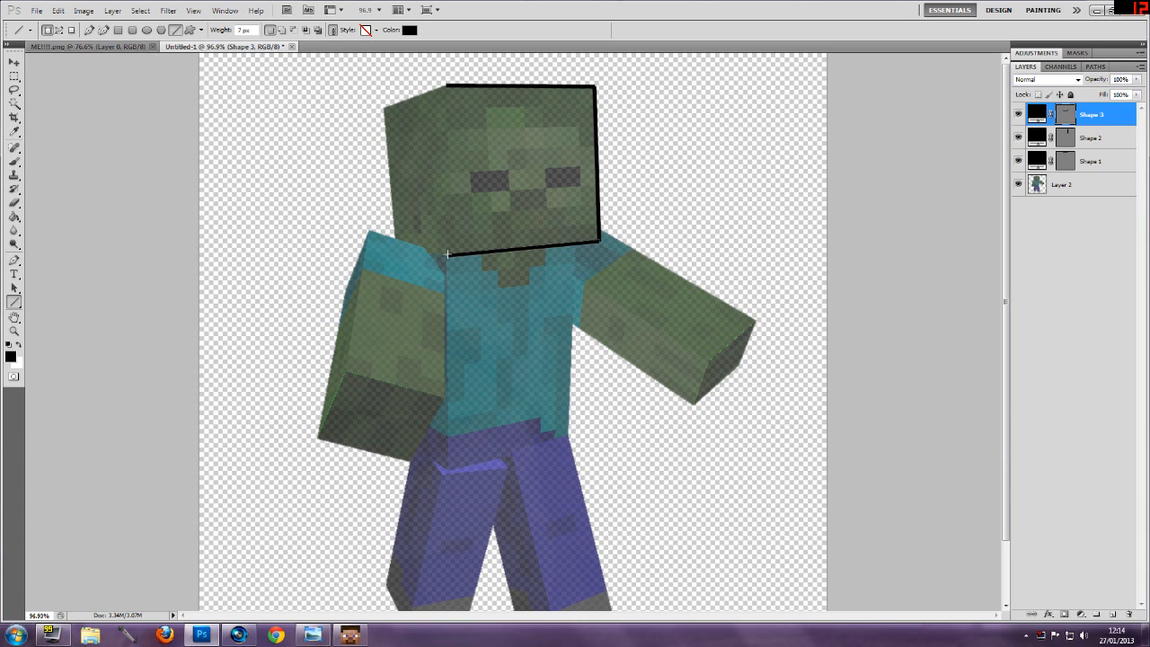
{"action": "left_click_drag", "start_coordinate": [448, 251], "coordinate": [447, 85]}
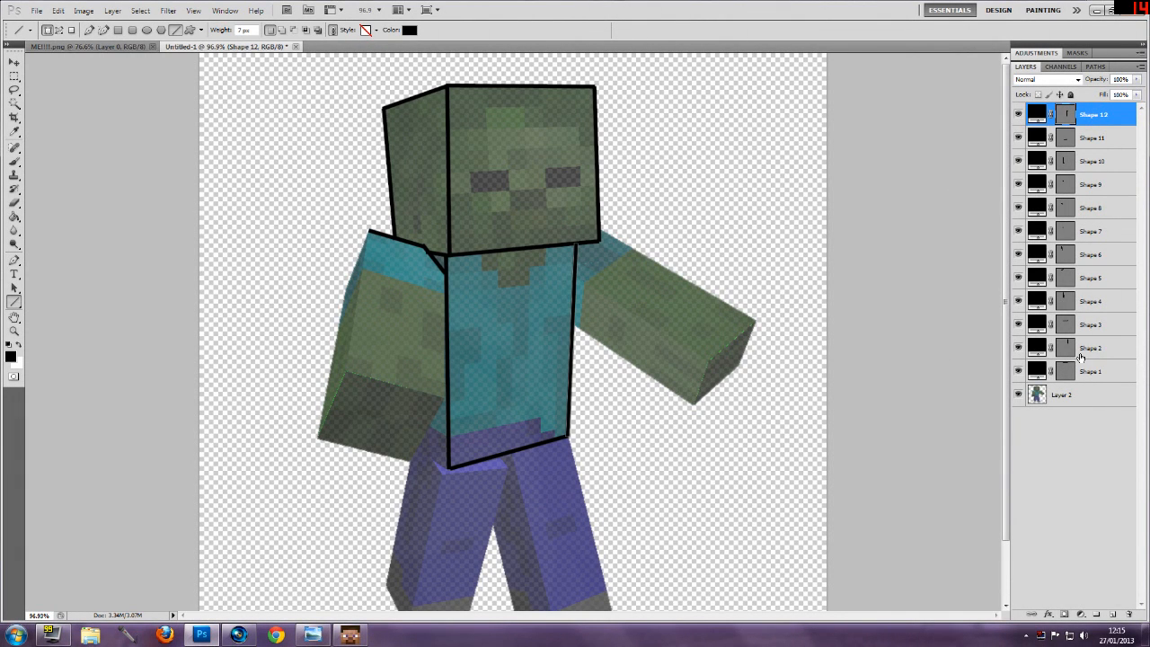
- Add an empty layer beneath the line shapes and merge Shape 1 through Shape 12 with it into a single layer
{"action": "left_click", "coordinate": [1112, 614]}
{"action": "left_click_drag", "start_coordinate": [1081, 115], "coordinate": [1077, 404]}
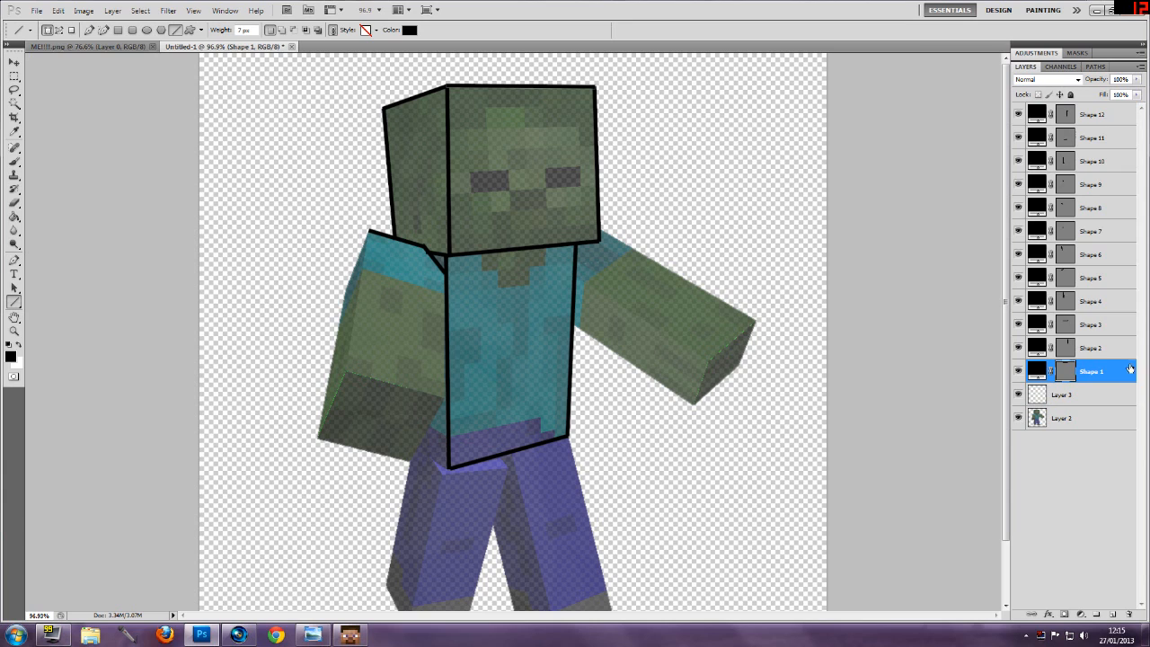
{"action": "key", "text": "ctrl+e"}
{"action": "left_click", "coordinate": [1093, 348], "text": "ctrl"}
{"action": "key", "text": "ctrl+e"}
{"action": "left_click", "coordinate": [1091, 324], "text": "ctrl"}
{"action": "key", "text": "ctrl+e"}
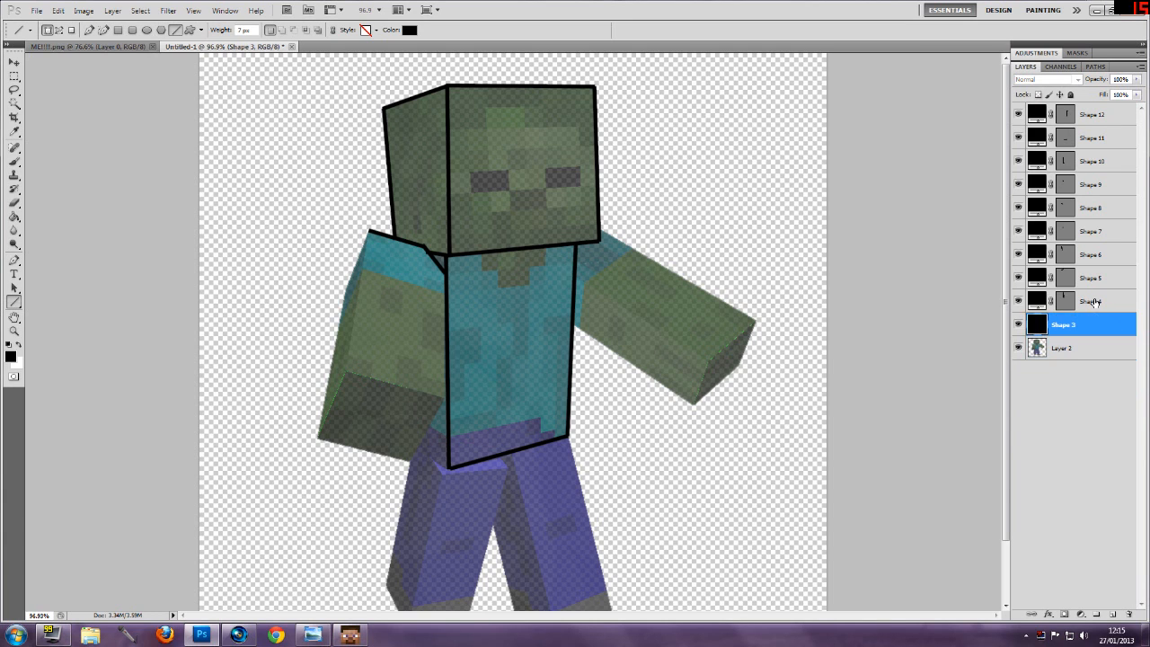
{"action": "left_click", "coordinate": [1096, 301], "text": "ctrl"}
{"action": "key", "text": "ctrl+e"}
{"action": "left_click", "coordinate": [1101, 277], "text": "ctrl"}
{"action": "key", "text": "ctrl+e"}
{"action": "left_click", "coordinate": [1097, 254], "text": "ctrl"}
{"action": "key", "text": "ctrl+e"}
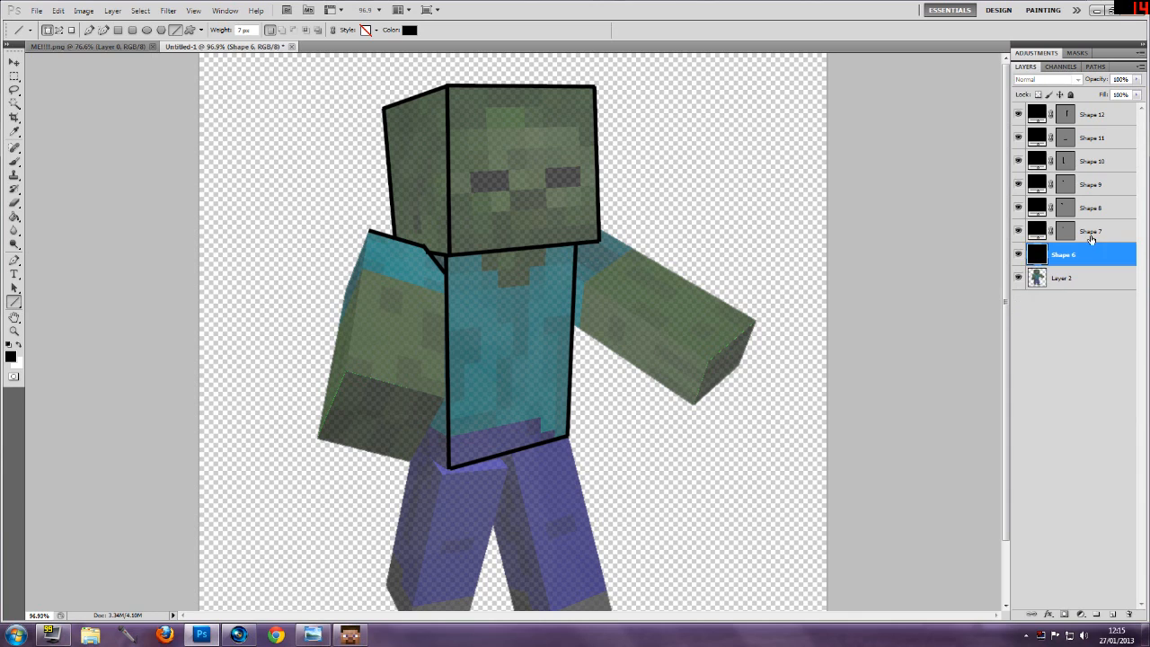
{"action": "left_click", "coordinate": [1094, 231], "text": "ctrl"}
{"action": "key", "text": "ctrl+e"}
{"action": "left_click", "coordinate": [1091, 208], "text": "ctrl"}
{"action": "key", "text": "ctrl+e"}
{"action": "left_click", "coordinate": [1090, 184], "text": "ctrl"}
{"action": "key", "text": "ctrl+e"}
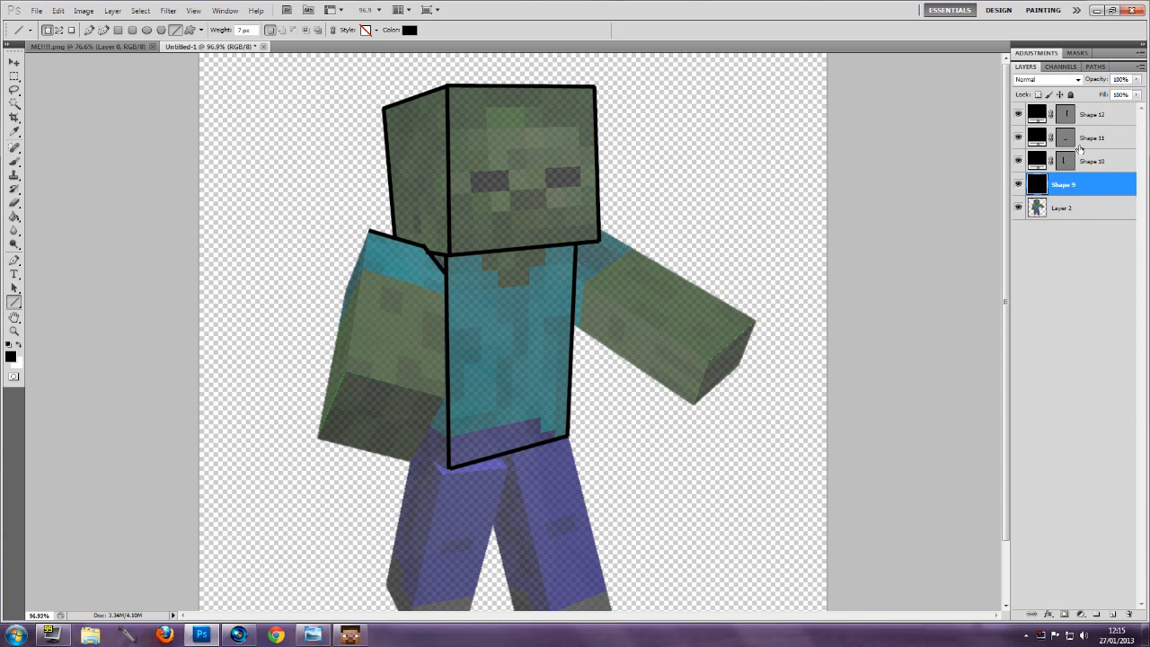
{"action": "left_click", "coordinate": [1089, 160], "text": "ctrl"}
{"action": "key", "text": "ctrl+e"}
{"action": "left_click", "coordinate": [1093, 138], "text": "ctrl"}
{"action": "key", "text": "ctrl+e"}
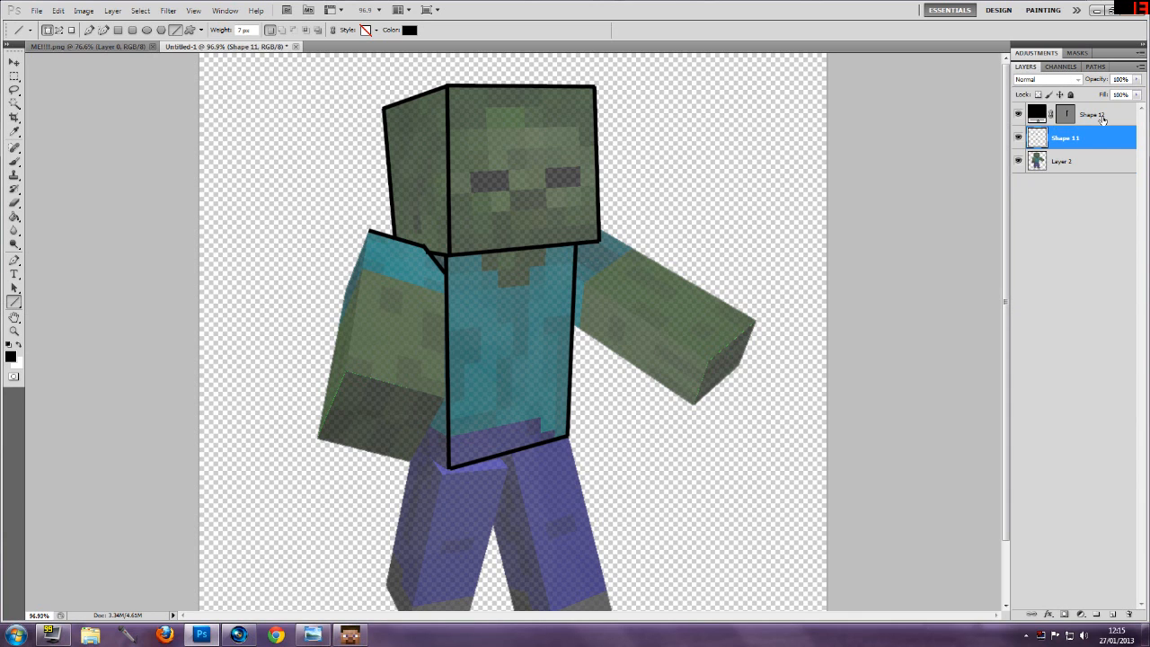
{"action": "left_click", "coordinate": [1096, 114], "text": "ctrl"}
{"action": "key", "text": "ctrl+e"}
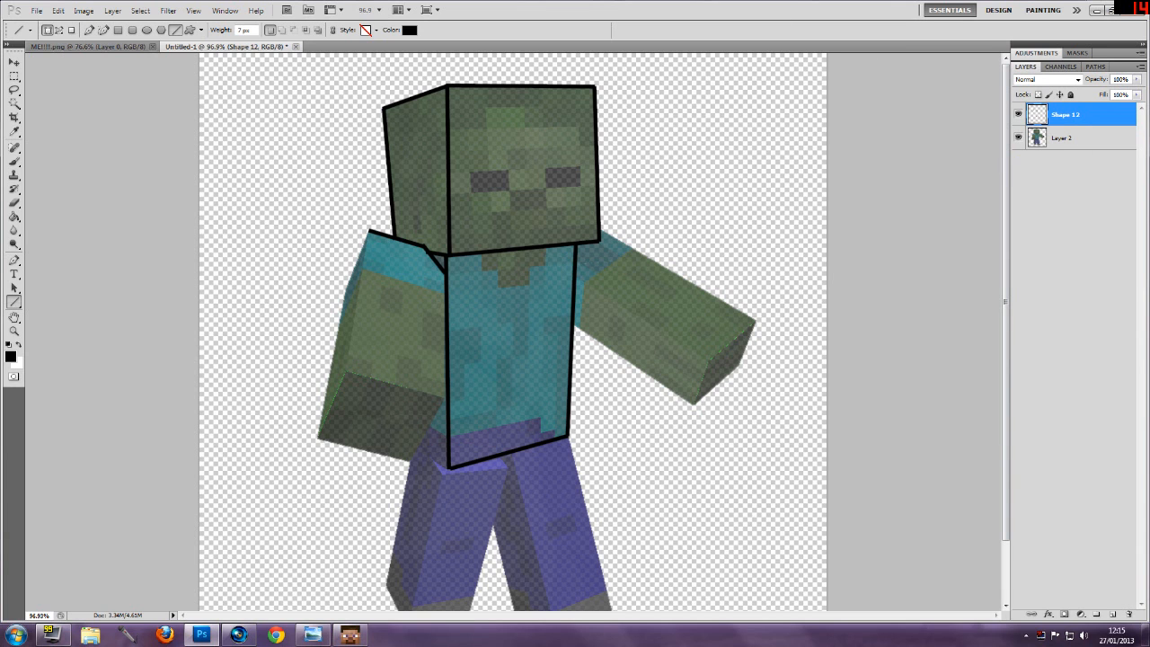
- Outline the zombie's arms and legs with 7 px black lines and merge all the line layers into one
{"action": "left_click", "coordinate": [14, 330]}
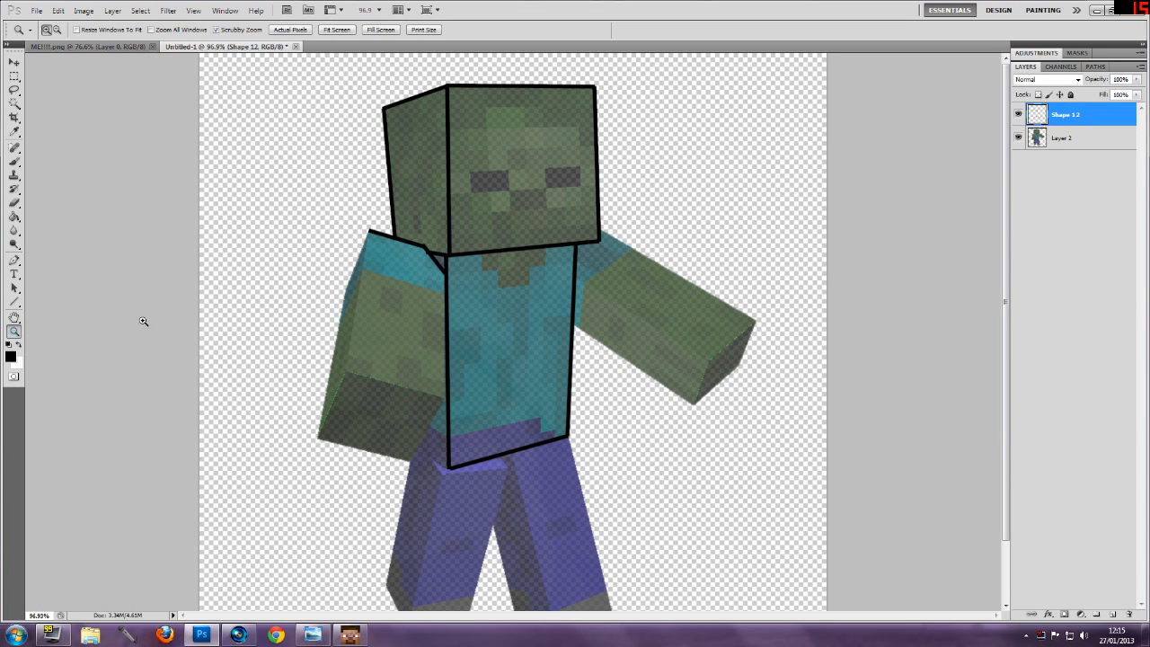
{"action": "left_click_drag", "start_coordinate": [413, 196], "coordinate": [509, 224]}
{"action": "left_click", "coordinate": [15, 301]}
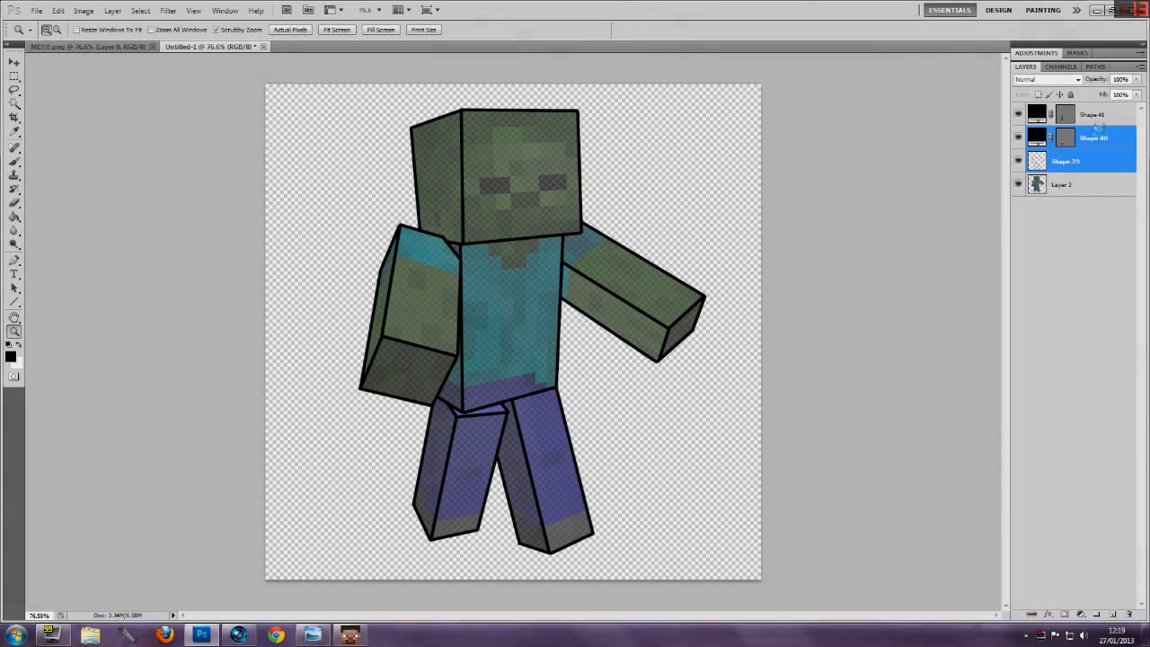
{"action": "left_click", "coordinate": [1096, 118], "text": "shift"}
{"action": "key", "text": "ctrl+e"}
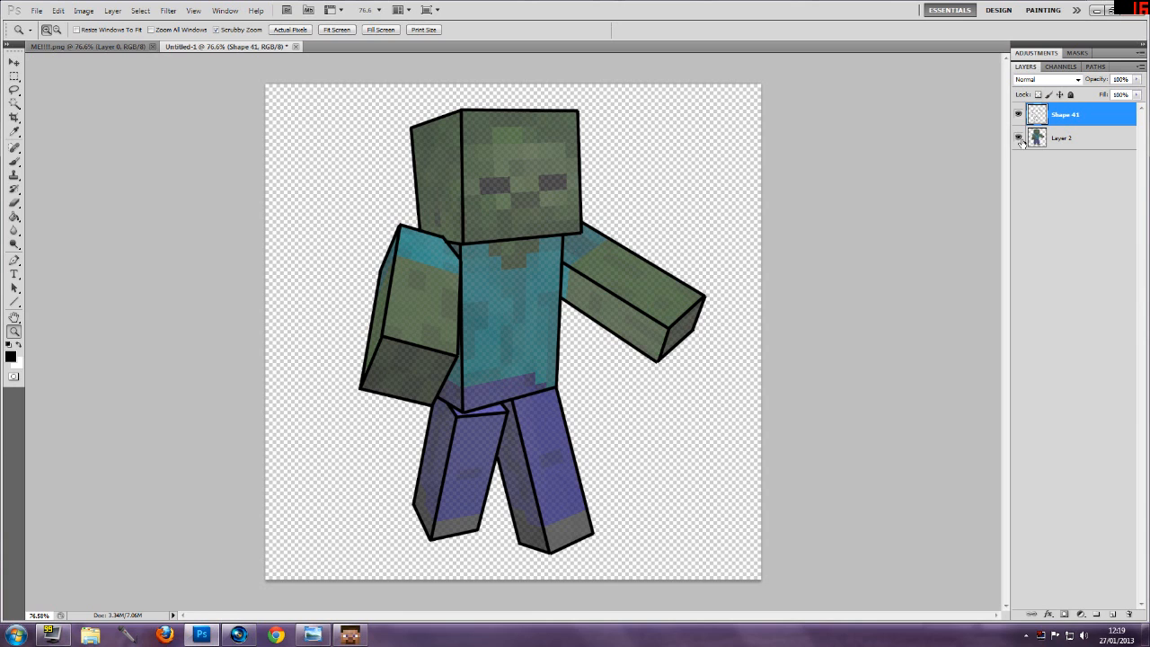
- Hide the zombie on Layer 2 to inspect the black outline on its own, and show it again
{"action": "left_click", "coordinate": [1019, 139]}
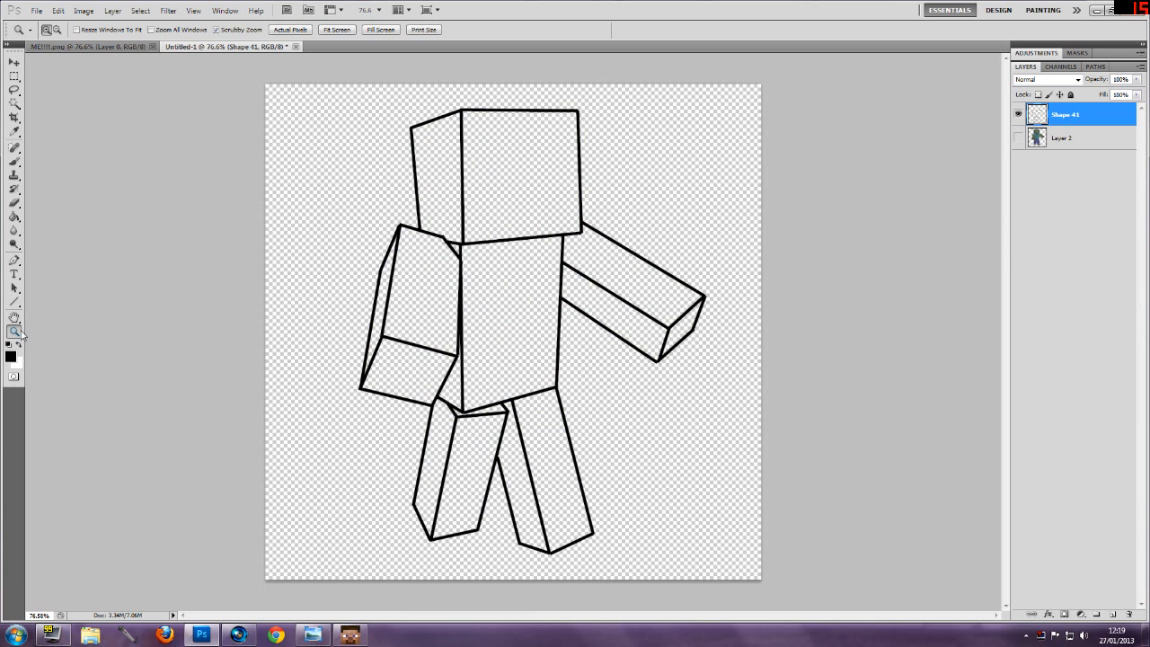
{"action": "left_click_drag", "start_coordinate": [473, 330], "coordinate": [432, 354]}
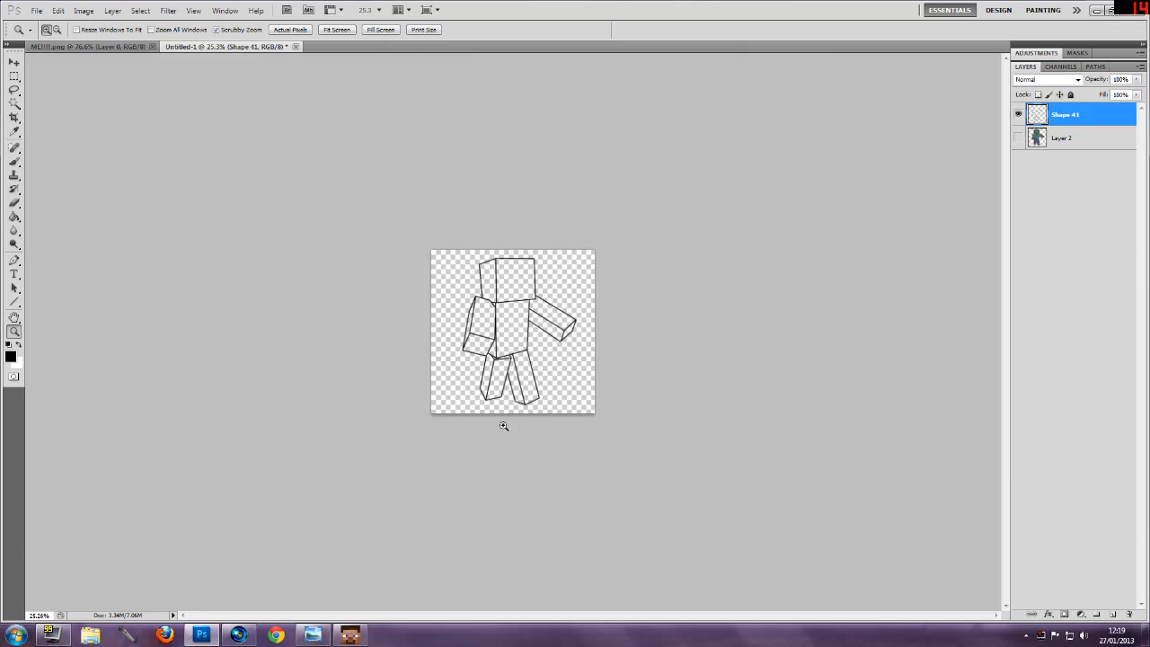
{"action": "left_click_drag", "start_coordinate": [534, 318], "coordinate": [609, 266]}
{"action": "scroll", "coordinate": [602, 268], "scroll_direction": "up", "scroll_amount": 4}
{"action": "scroll", "coordinate": [495, 291], "scroll_direction": "down", "scroll_amount": 1}
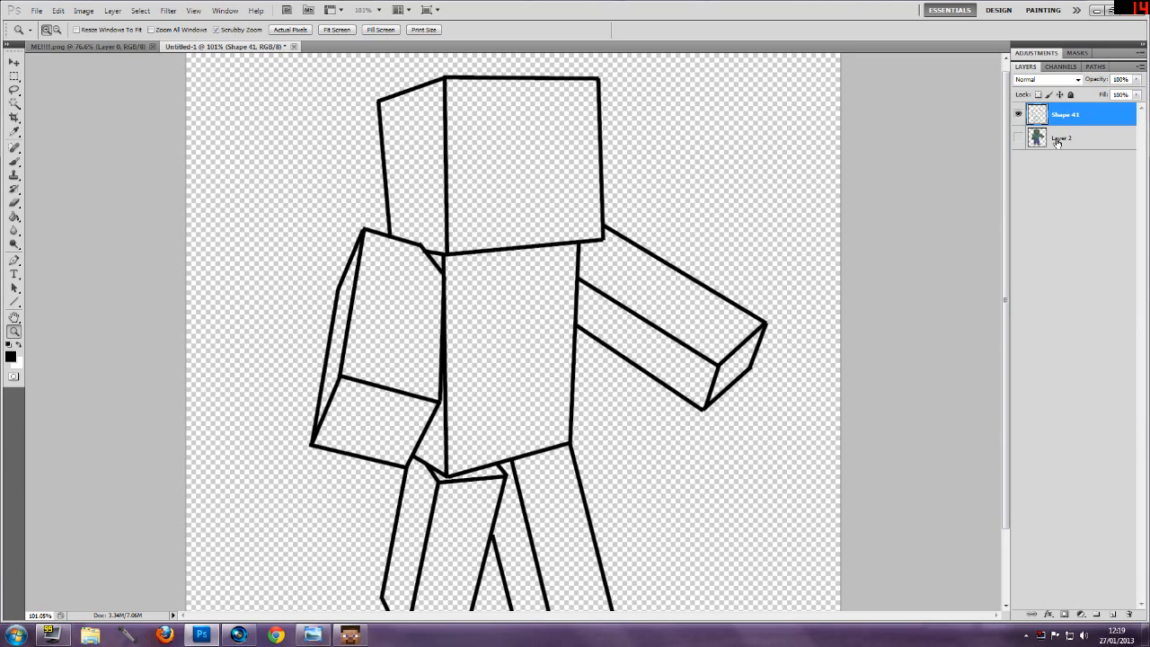
{"action": "left_click", "coordinate": [1017, 139]}
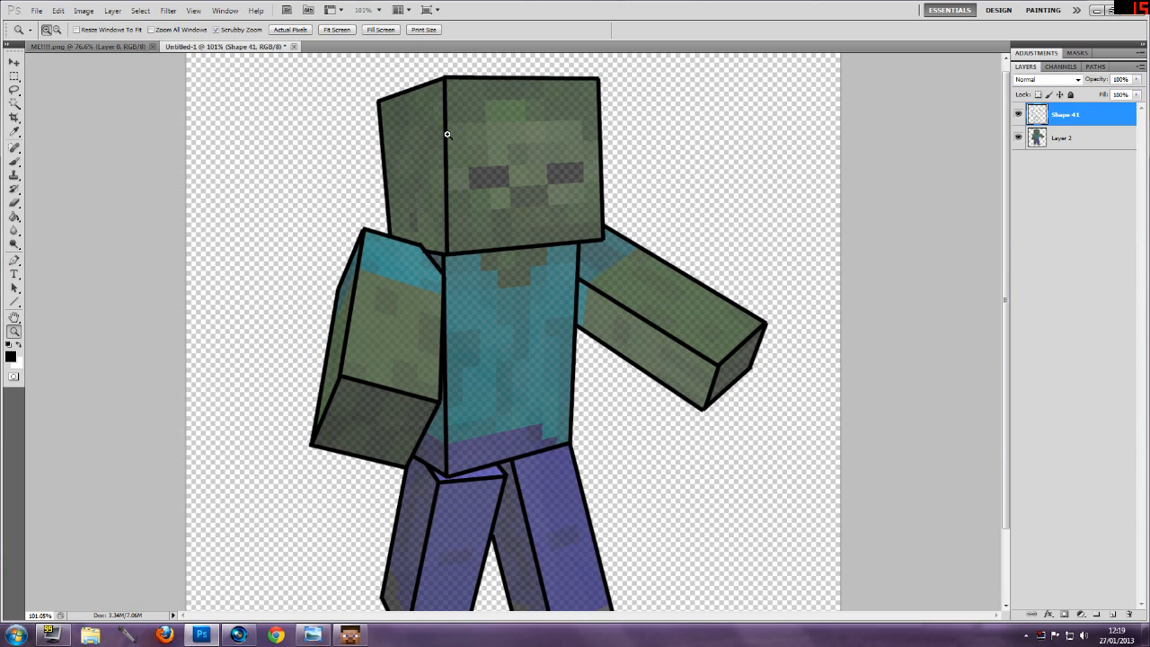
- Outline both rectangular eyes on the zombie's face with 7 px black lines using the Line tool
{"action": "left_click", "coordinate": [13, 302]}
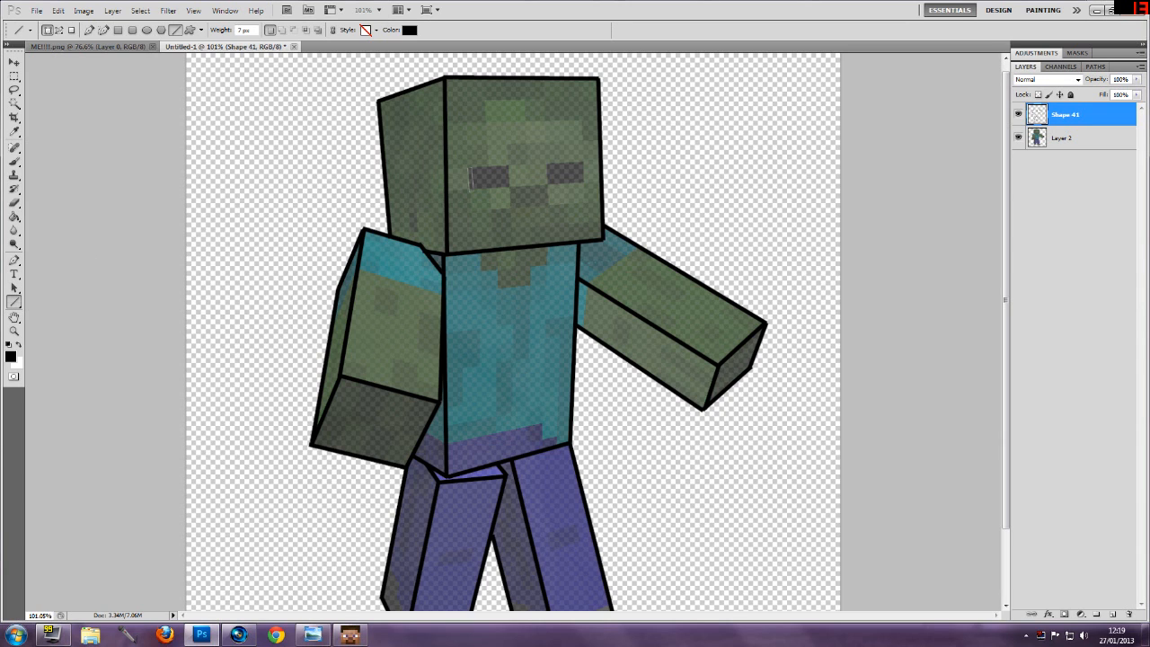
{"action": "left_click_drag", "start_coordinate": [469, 184], "coordinate": [470, 188]}
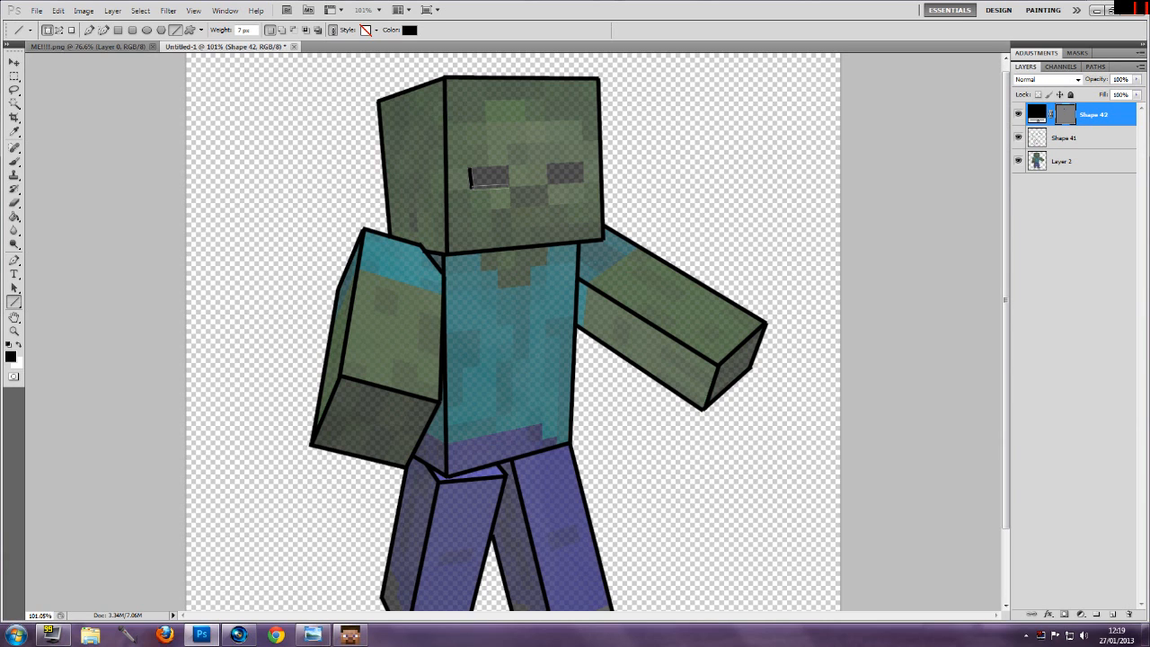
{"action": "left_click_drag", "start_coordinate": [470, 186], "coordinate": [508, 187]}
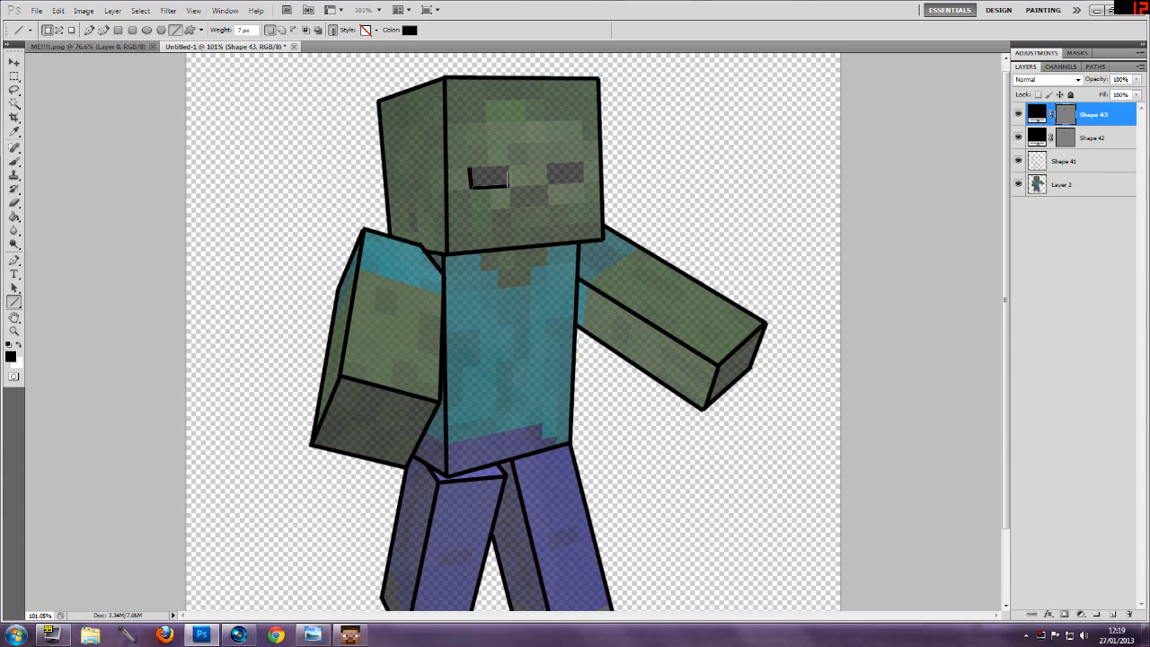
{"action": "mouse_move", "coordinate": [509, 167]}
{"action": "left_mouse_down"}
{"action": "mouse_move", "coordinate": [508, 187]}
{"action": "mouse_move", "coordinate": [468, 167]}
{"action": "left_mouse_up"}
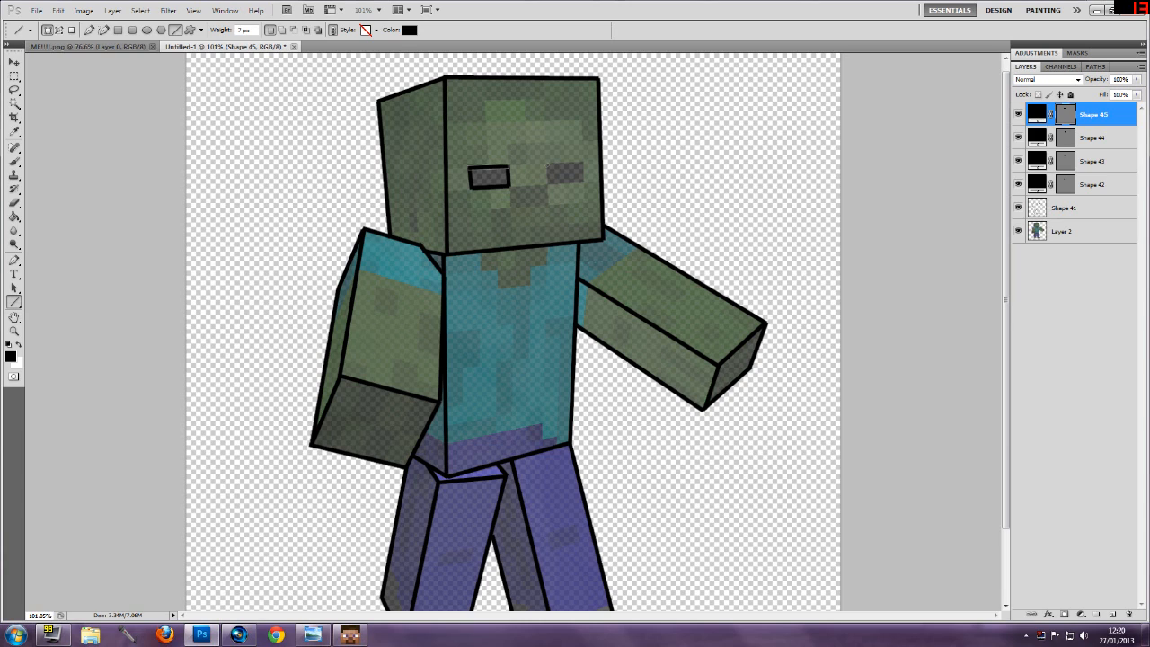
{"action": "left_click_drag", "start_coordinate": [547, 167], "coordinate": [547, 184]}
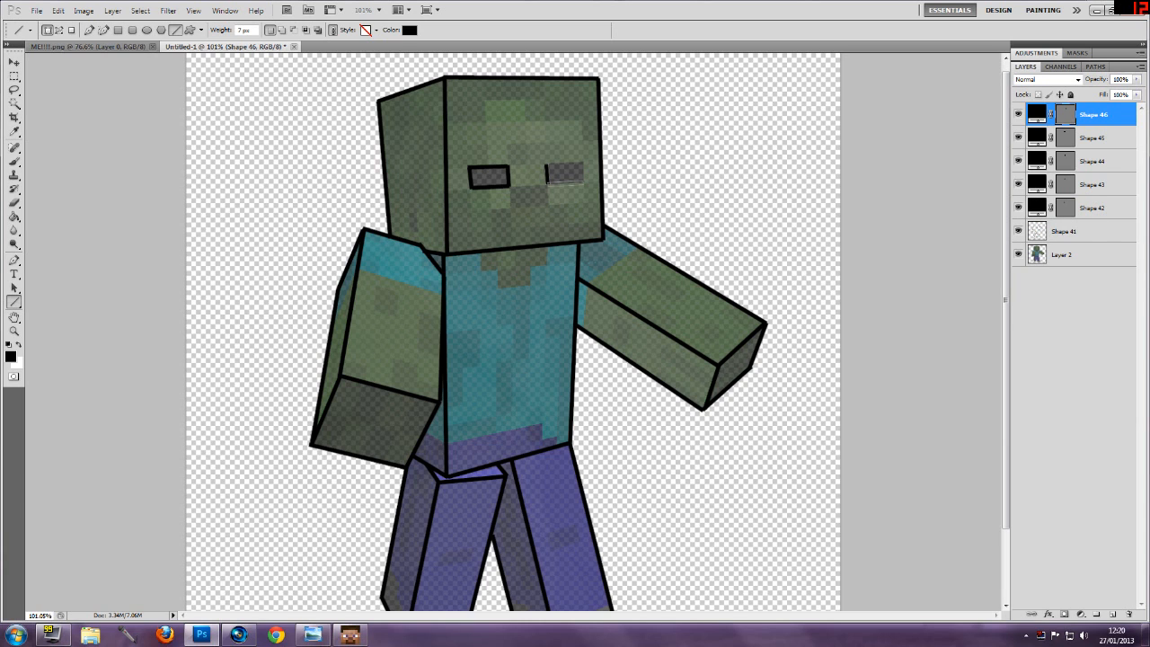
{"action": "left_click_drag", "start_coordinate": [582, 183], "coordinate": [583, 183]}
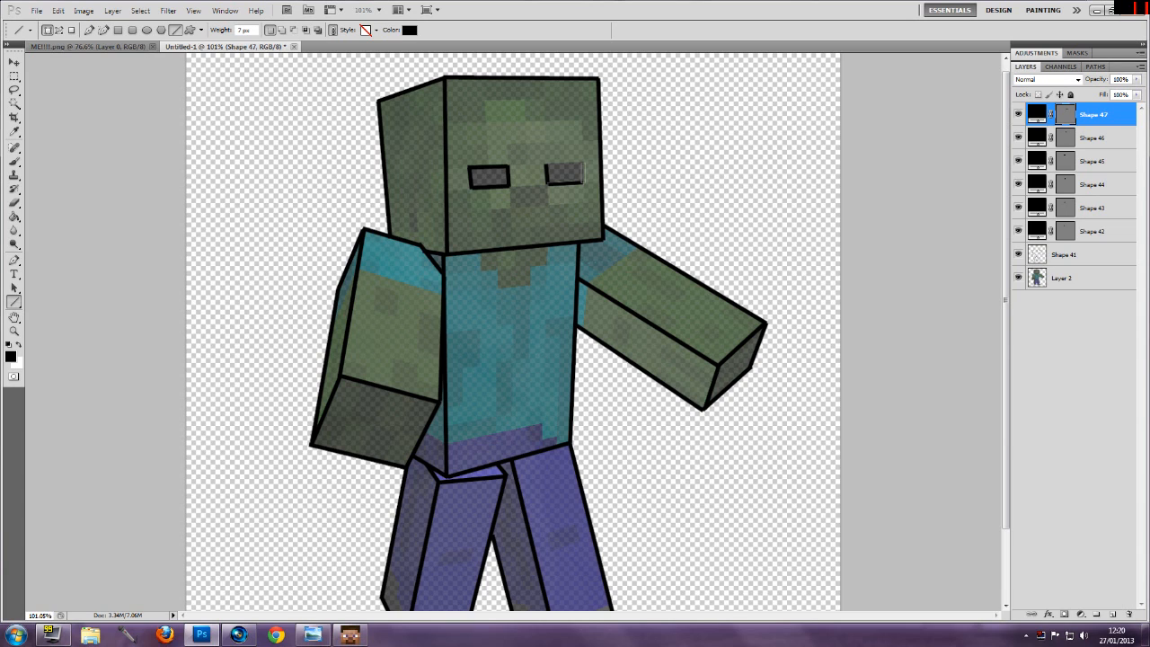
{"action": "left_click_drag", "start_coordinate": [582, 163], "coordinate": [583, 163]}
{"action": "left_click_drag", "start_coordinate": [546, 165], "coordinate": [583, 163]}
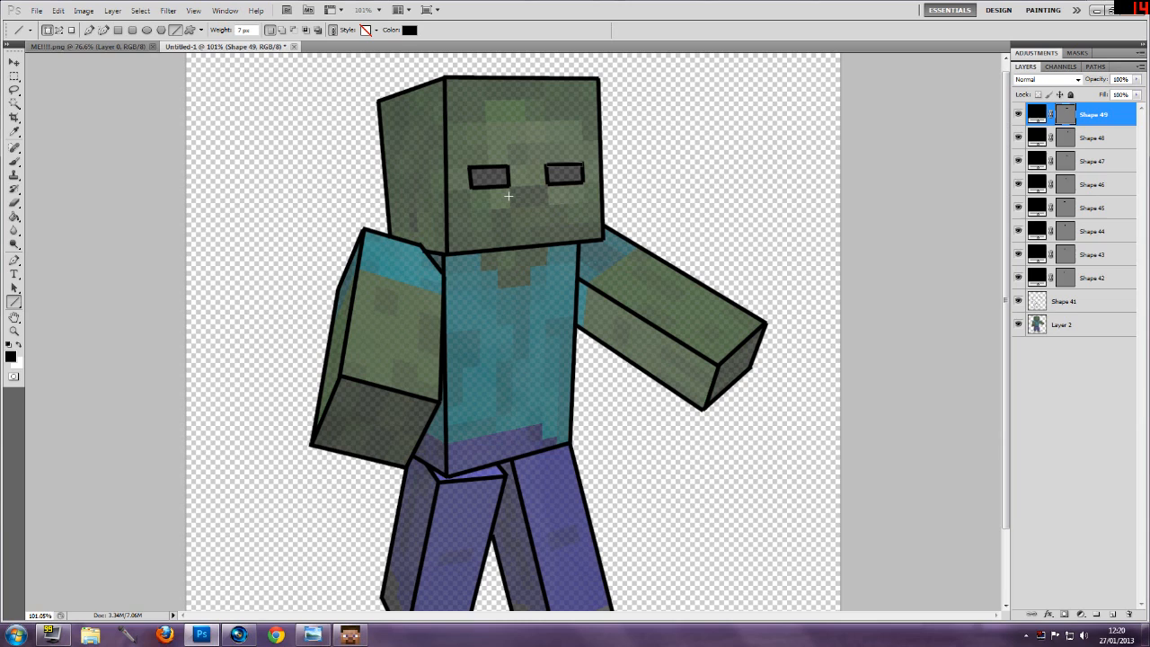
- Trace the mouth below the eyes as an angular smile made of three 7 px black lines
{"action": "left_click_drag", "start_coordinate": [512, 195], "coordinate": [520, 206]}
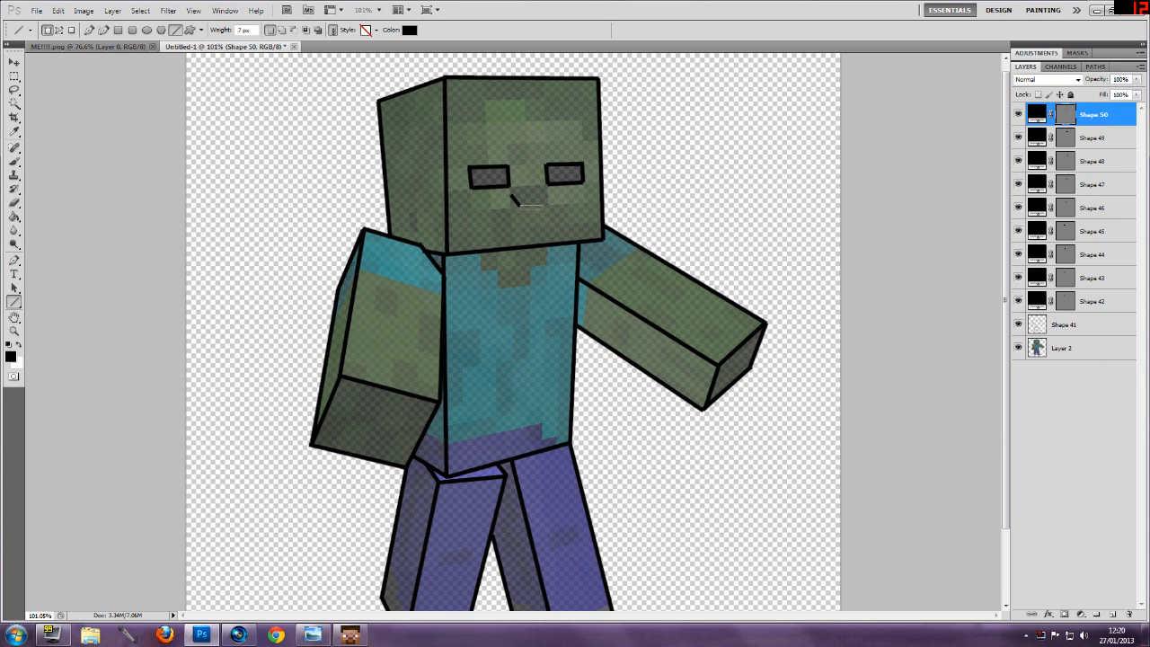
{"action": "left_click_drag", "start_coordinate": [516, 199], "coordinate": [519, 205]}
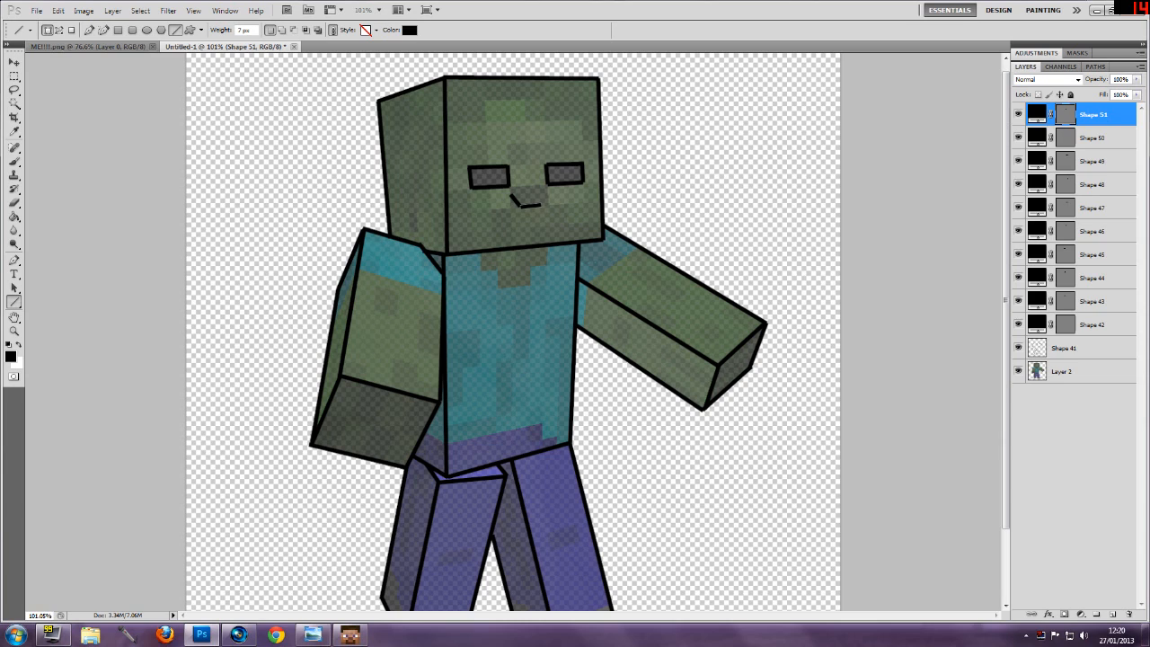
{"action": "left_click_drag", "start_coordinate": [530, 207], "coordinate": [546, 198]}
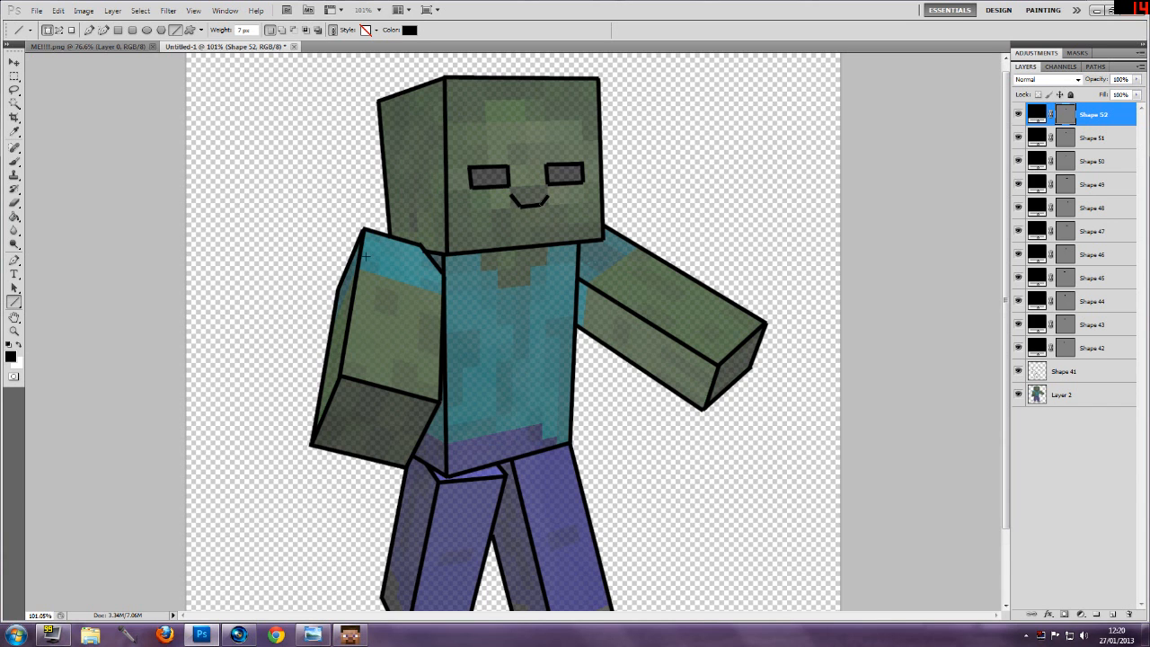
- Trace the shirt's neckline and the sleeve edges on both arms with 7 px black lines
{"action": "scroll", "coordinate": [365, 257], "scroll_direction": "down", "scroll_amount": 2}
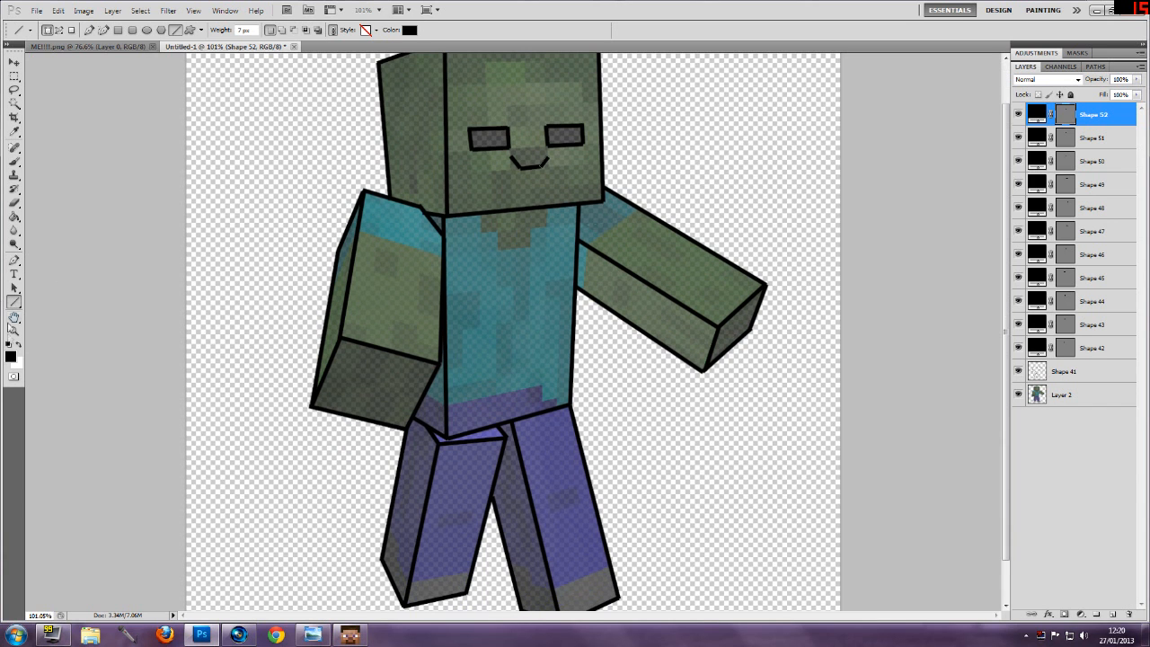
{"action": "left_click", "coordinate": [14, 331]}
{"action": "left_click_drag", "start_coordinate": [444, 317], "coordinate": [457, 283]}
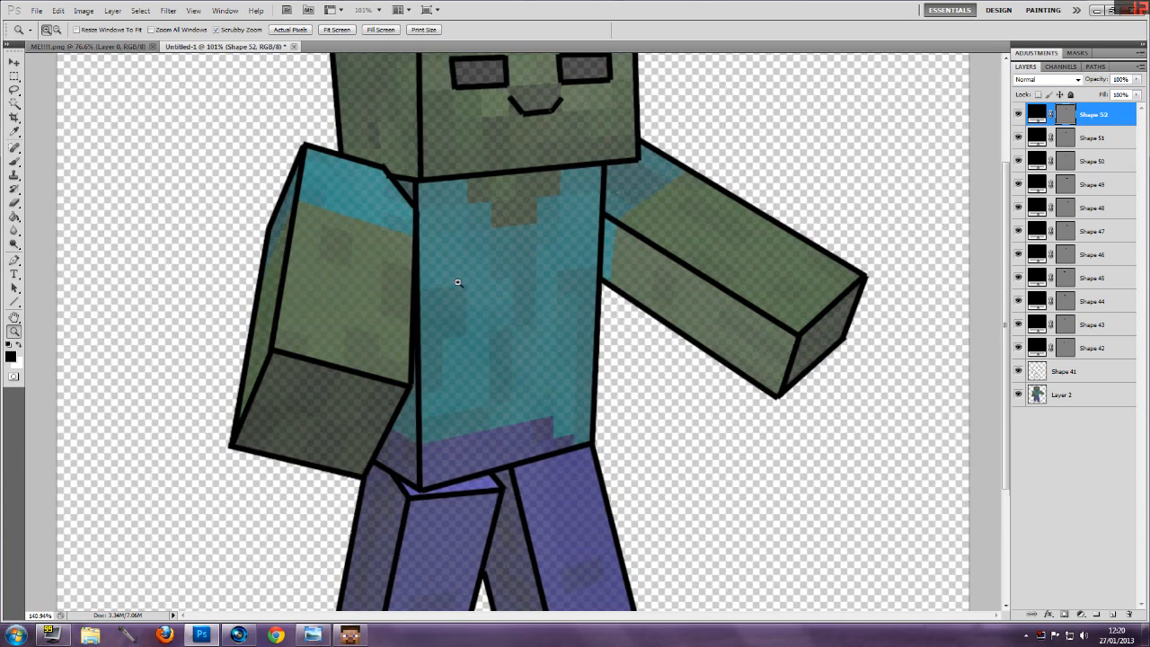
{"action": "left_click", "coordinate": [15, 301]}
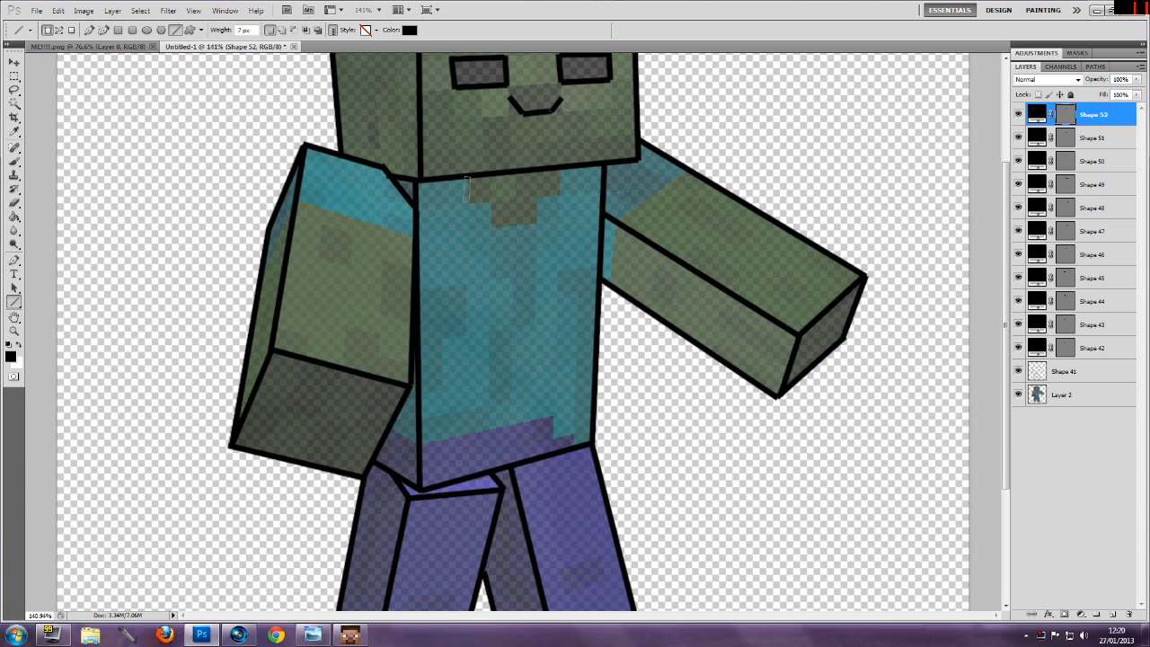
{"action": "mouse_move", "coordinate": [466, 177]}
{"action": "left_mouse_down"}
{"action": "mouse_move", "coordinate": [467, 202]}
{"action": "mouse_move", "coordinate": [490, 226]}
{"action": "left_mouse_up"}
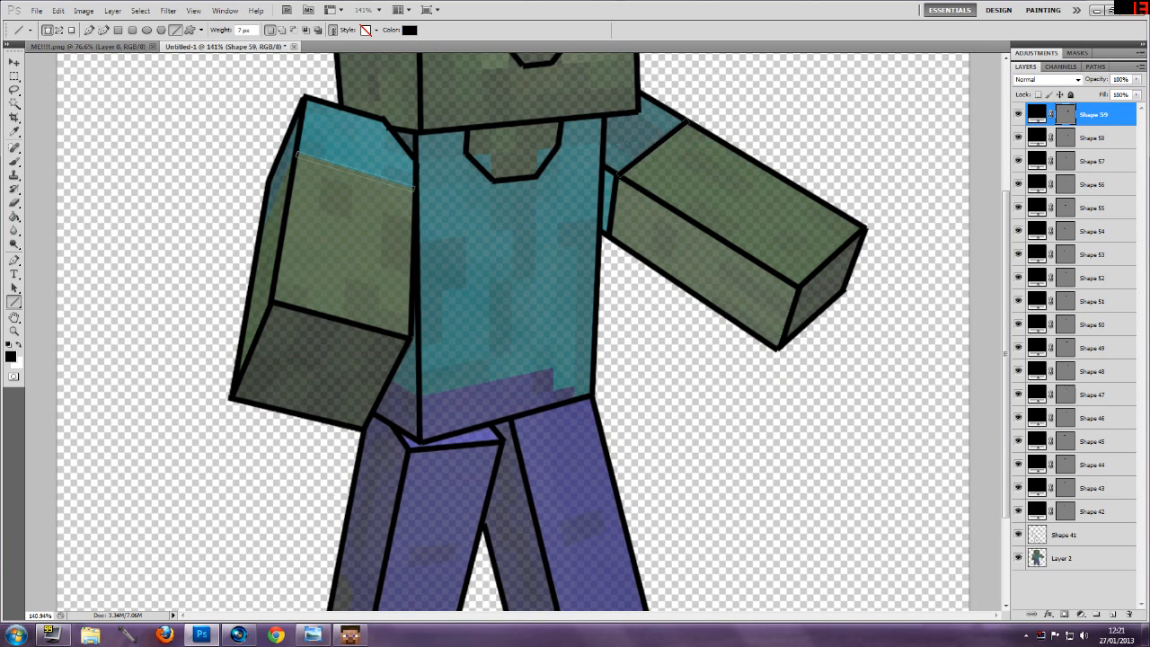
{"action": "mouse_move", "coordinate": [413, 189]}
{"action": "left_mouse_down"}
{"action": "mouse_move", "coordinate": [294, 154]}
{"action": "mouse_move", "coordinate": [269, 184]}
{"action": "mouse_move", "coordinate": [265, 221]}
{"action": "left_mouse_up"}
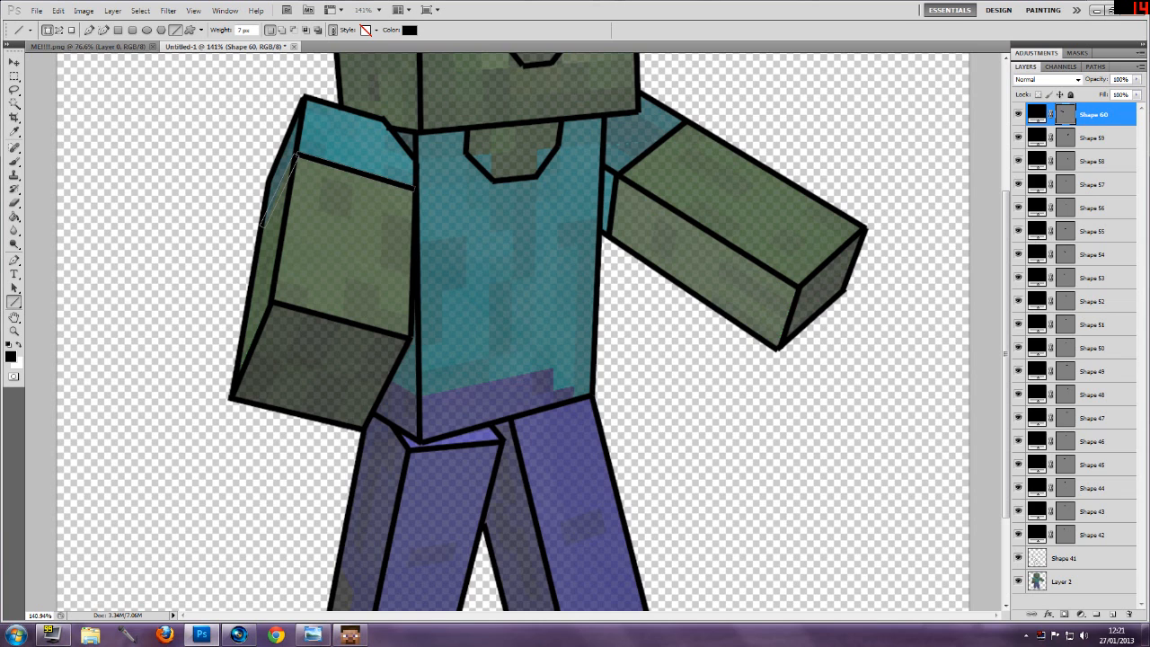
{"action": "left_click_drag", "start_coordinate": [259, 227], "coordinate": [261, 226]}
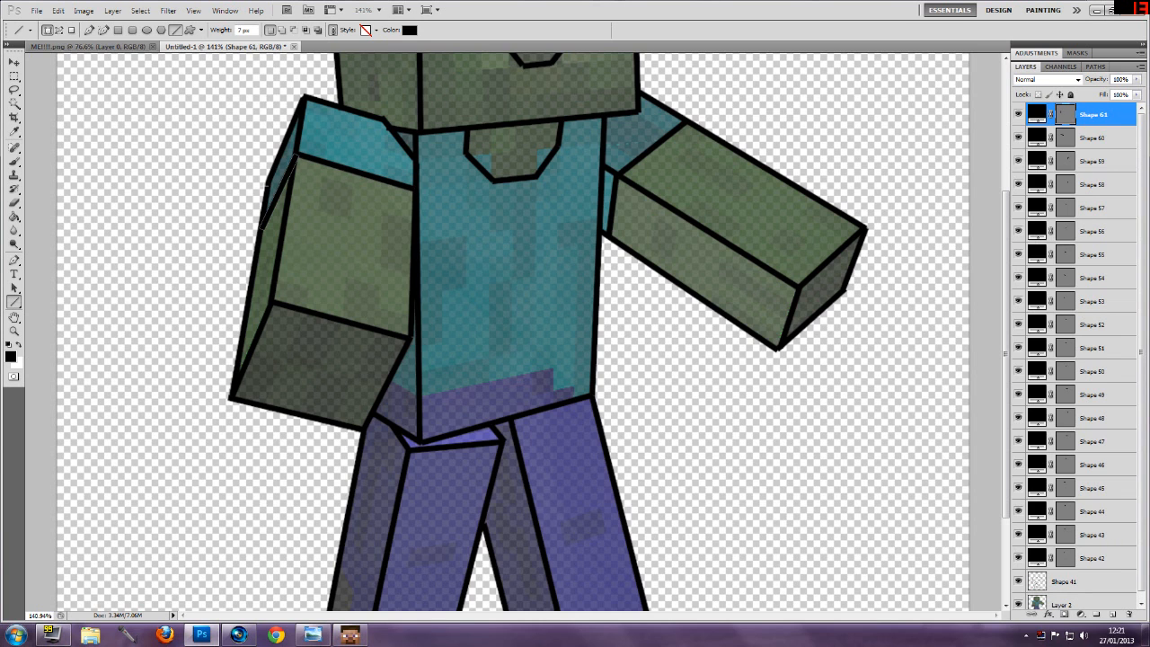
- Examine the clothing and leg outlines of the finished avatar in ME!!!!.png as a reference, and return to the zombie drawing
{"action": "left_click", "coordinate": [109, 47]}
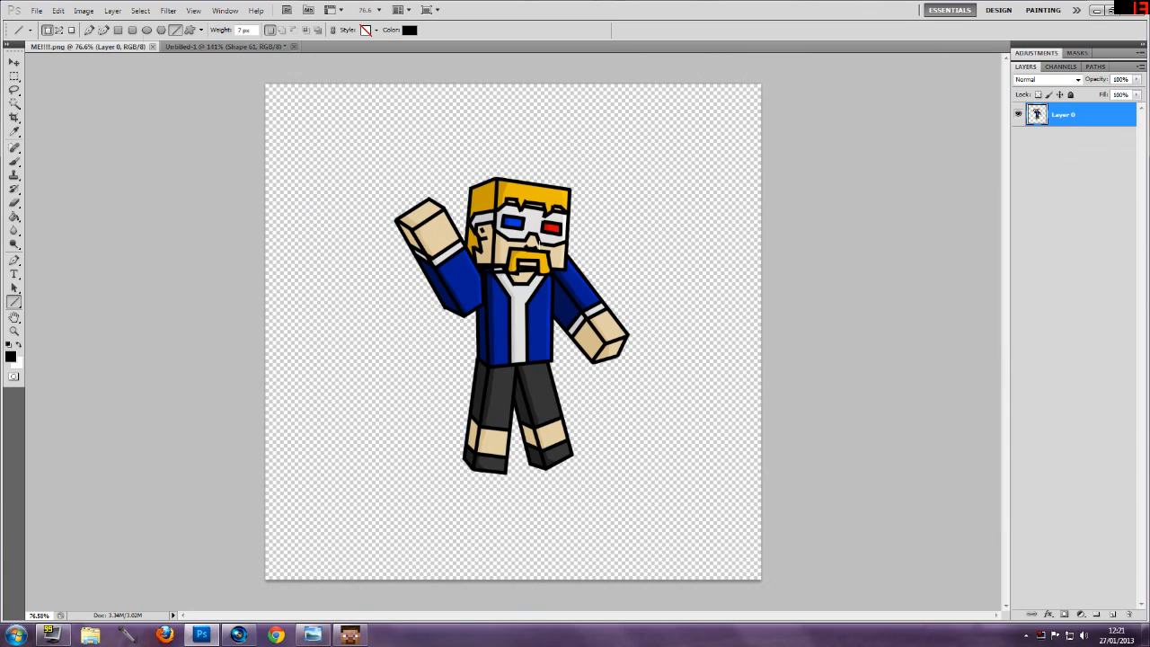
{"action": "left_click", "coordinate": [14, 332]}
{"action": "left_click_drag", "start_coordinate": [555, 213], "coordinate": [593, 197]}
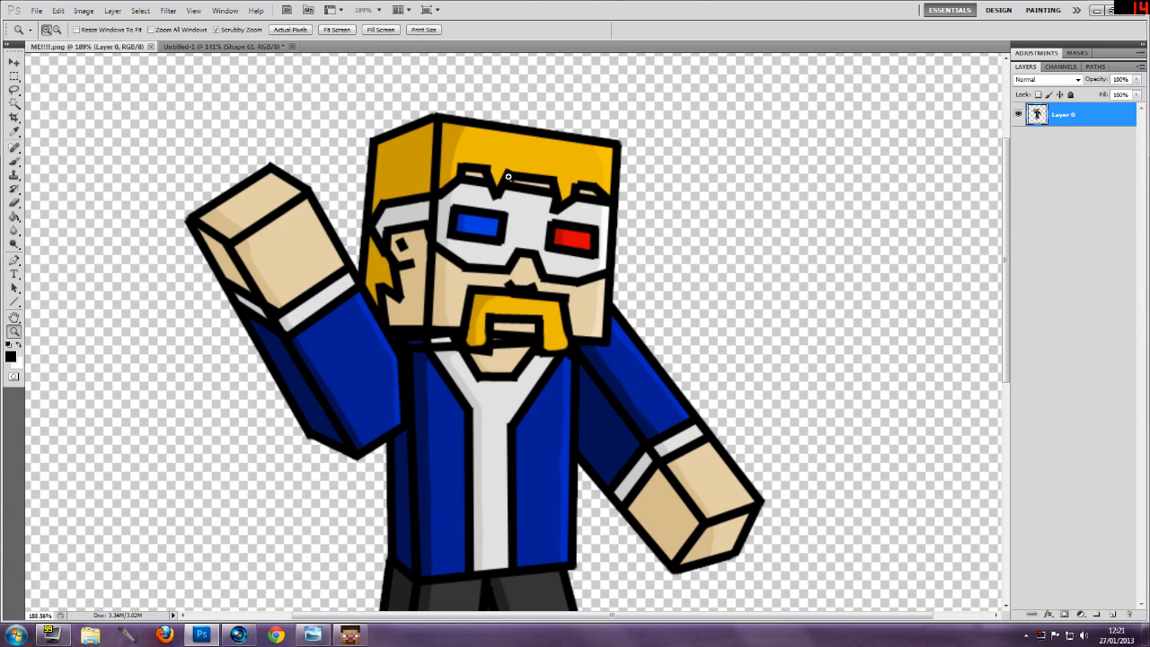
{"action": "scroll", "coordinate": [574, 210], "scroll_direction": "down", "scroll_amount": 5}
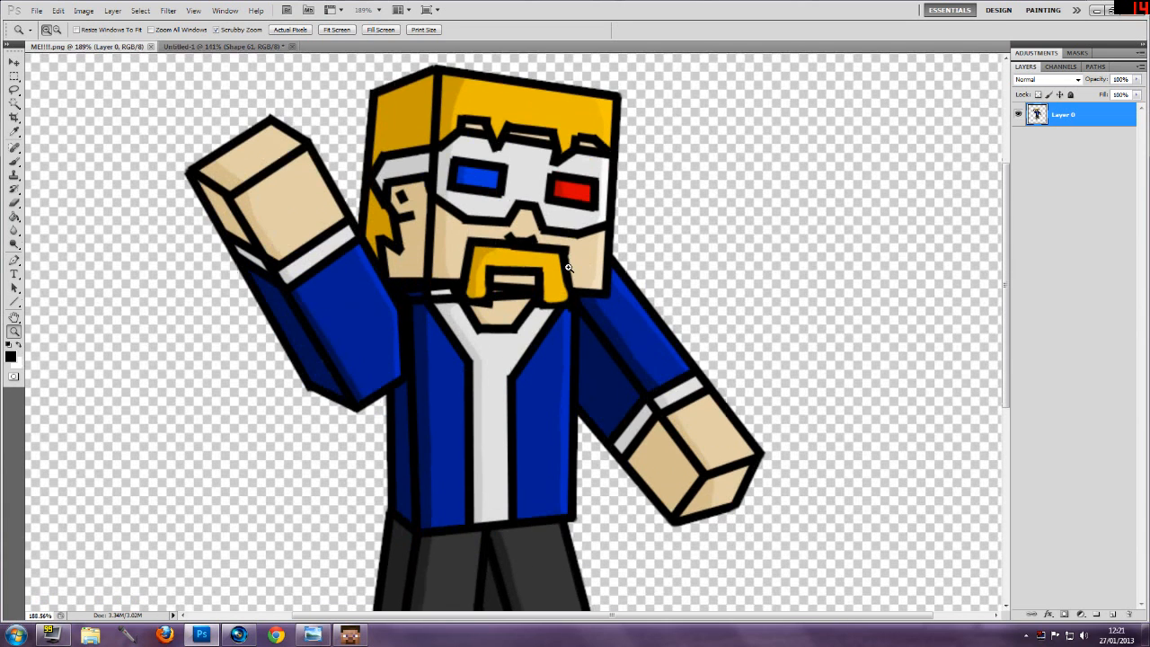
{"action": "scroll", "coordinate": [438, 456], "scroll_direction": "down", "scroll_amount": 1}
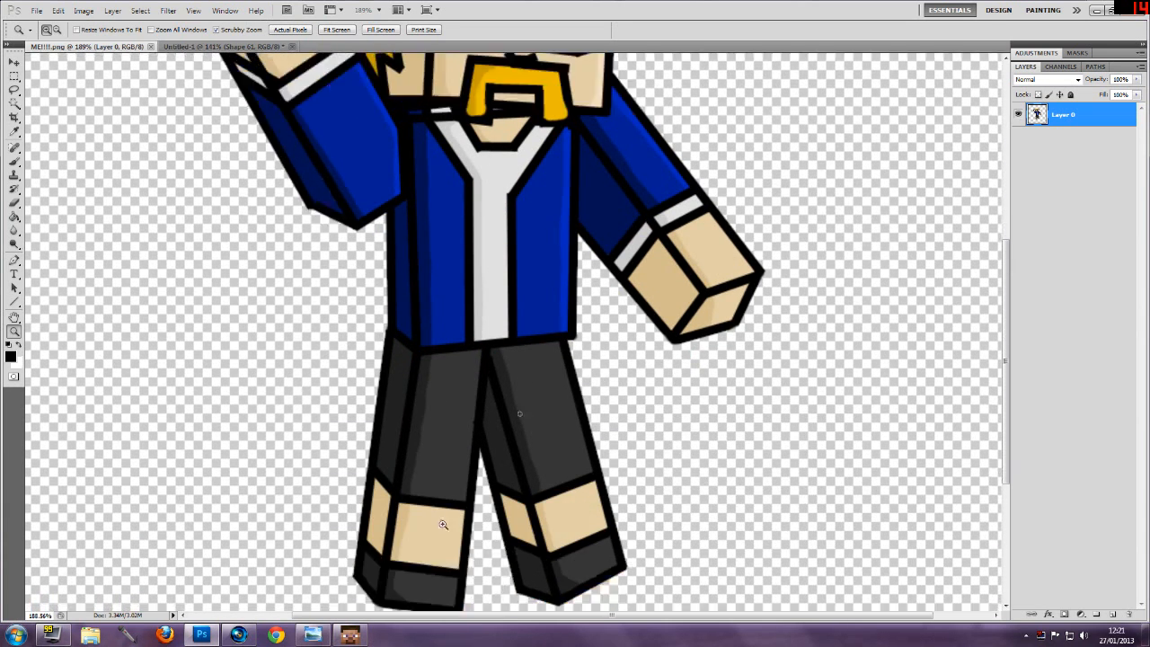
{"action": "scroll", "coordinate": [470, 378], "scroll_direction": "up", "scroll_amount": 3}
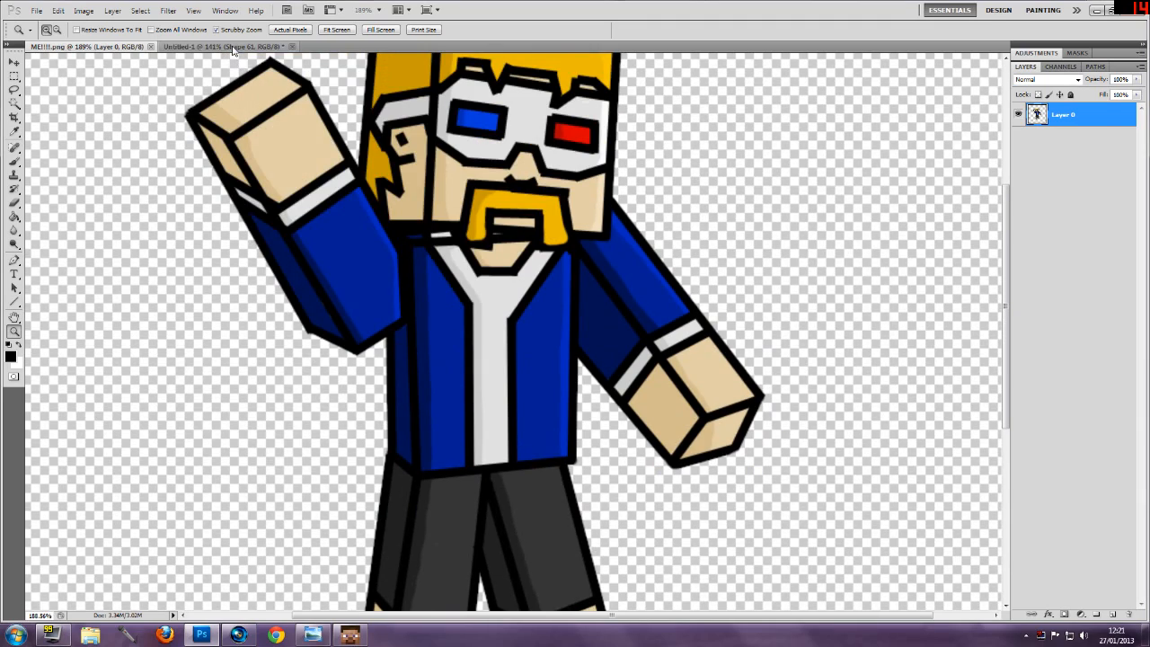
{"action": "left_click", "coordinate": [232, 47]}
- Draw 7 px black lines along the upper edges of both shoes, across the front and side faces
{"action": "scroll", "coordinate": [313, 179], "scroll_direction": "down", "scroll_amount": 2}
{"action": "scroll", "coordinate": [191, 361], "scroll_direction": "down", "scroll_amount": 1}
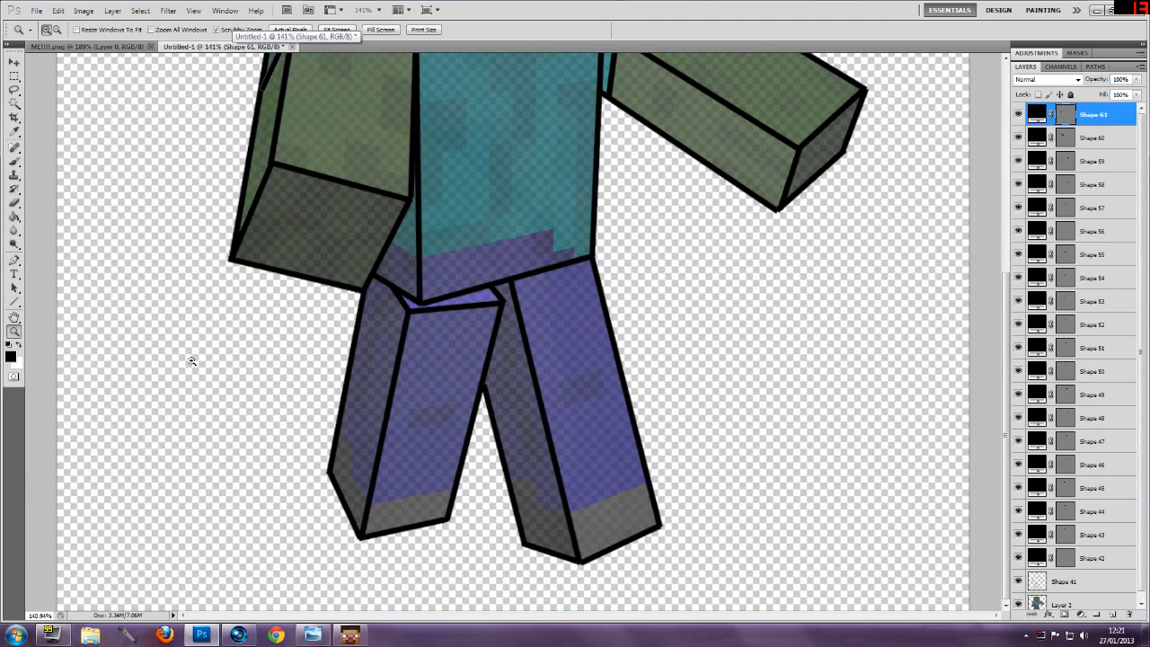
{"action": "left_click", "coordinate": [13, 301]}
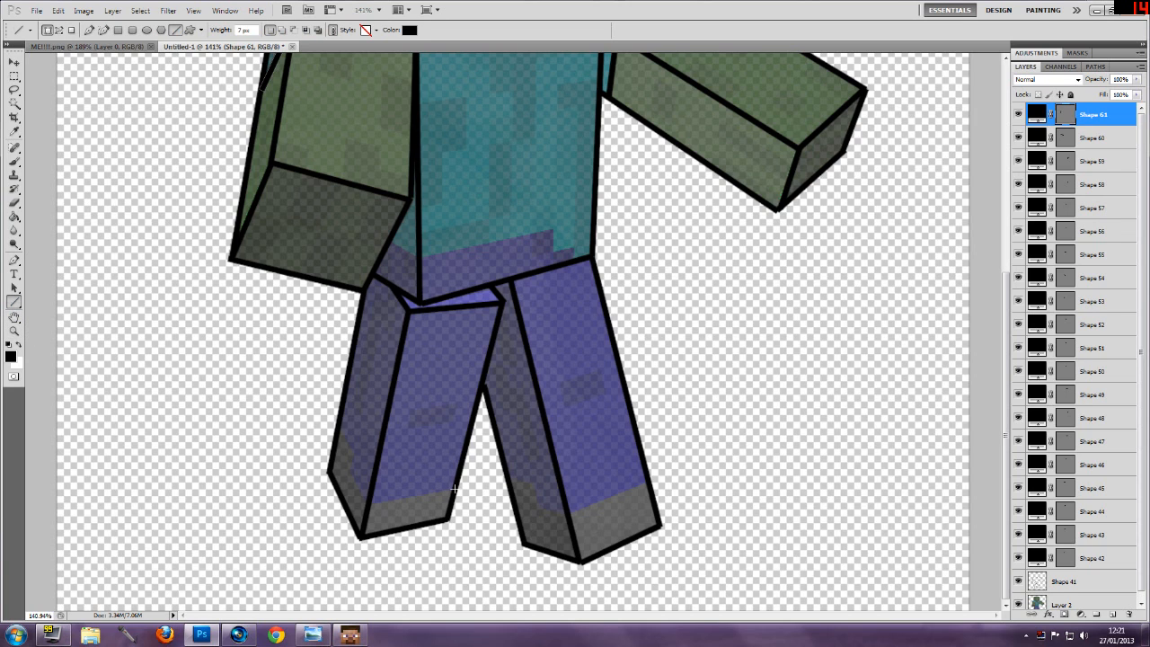
{"action": "left_click_drag", "start_coordinate": [454, 490], "coordinate": [336, 436]}
{"action": "left_click_drag", "start_coordinate": [566, 514], "coordinate": [512, 507]}
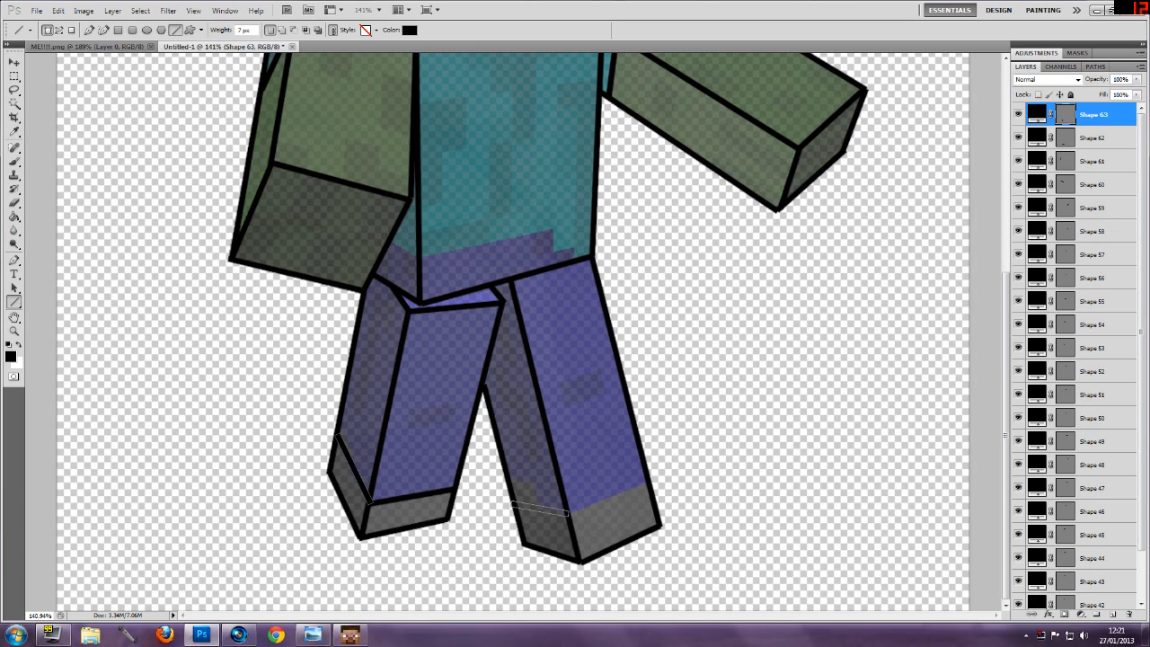
{"action": "left_click_drag", "start_coordinate": [567, 514], "coordinate": [567, 514]}
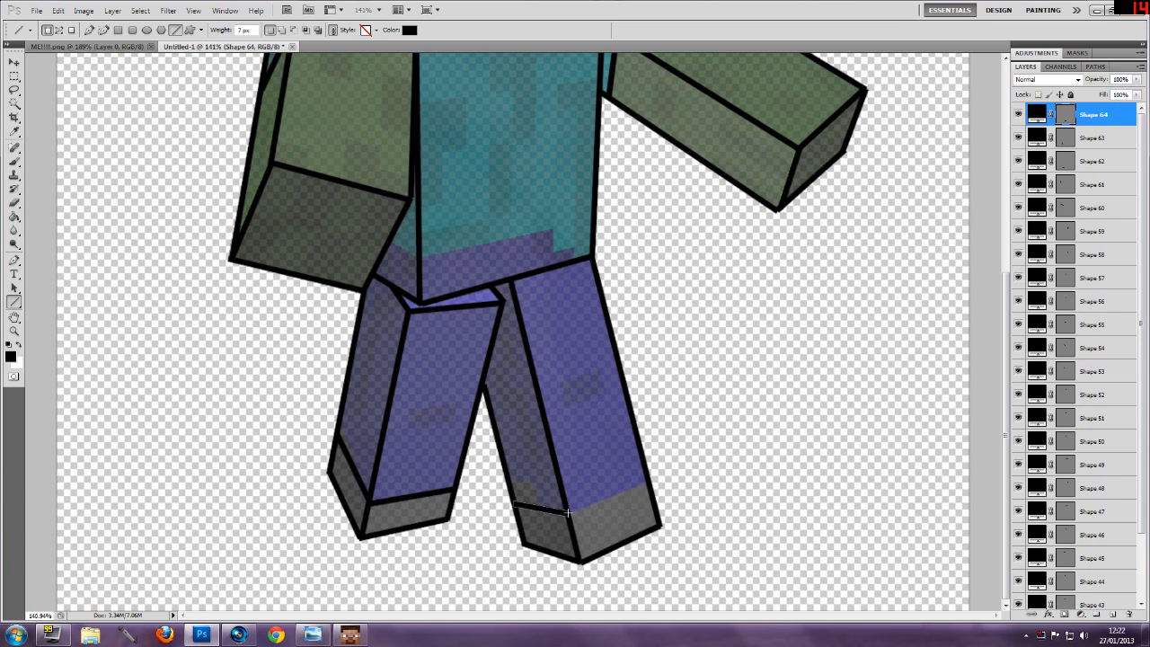
{"action": "left_click_drag", "start_coordinate": [647, 480], "coordinate": [647, 480]}
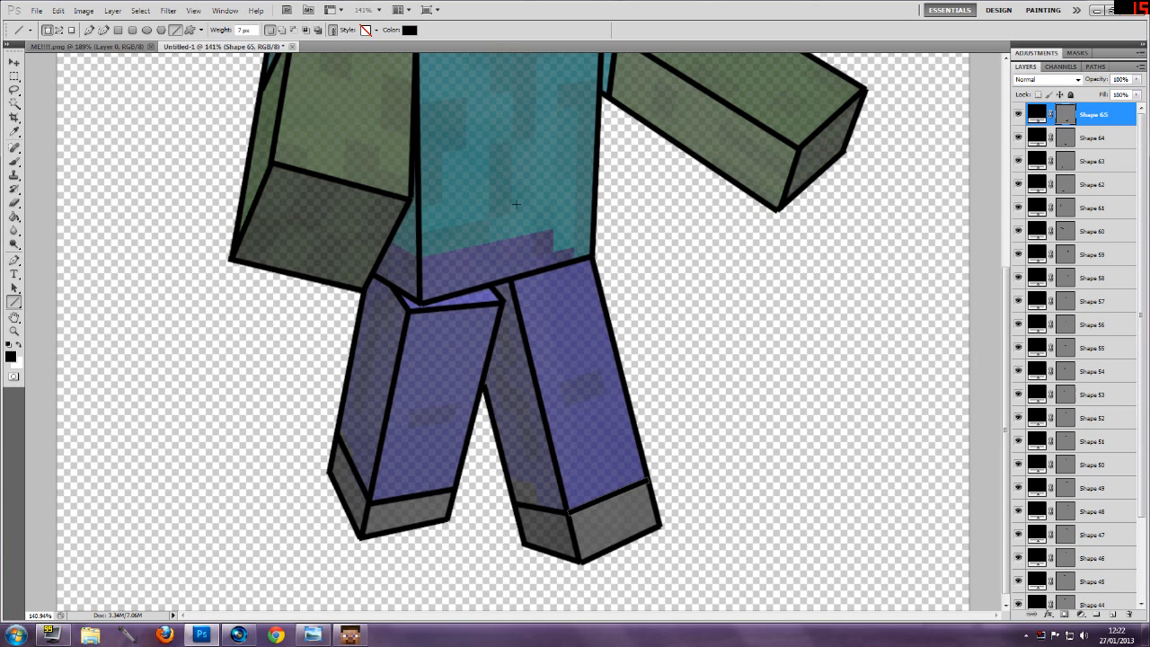
- Merge the line shapes Shape 42 through Shape 65 with the Shape 41 outline into a single layer
{"action": "scroll", "coordinate": [185, 303], "scroll_direction": "up", "scroll_amount": 5}
{"action": "key", "text": "z"}
{"action": "left_click_drag", "start_coordinate": [598, 328], "coordinate": [767, 266]}
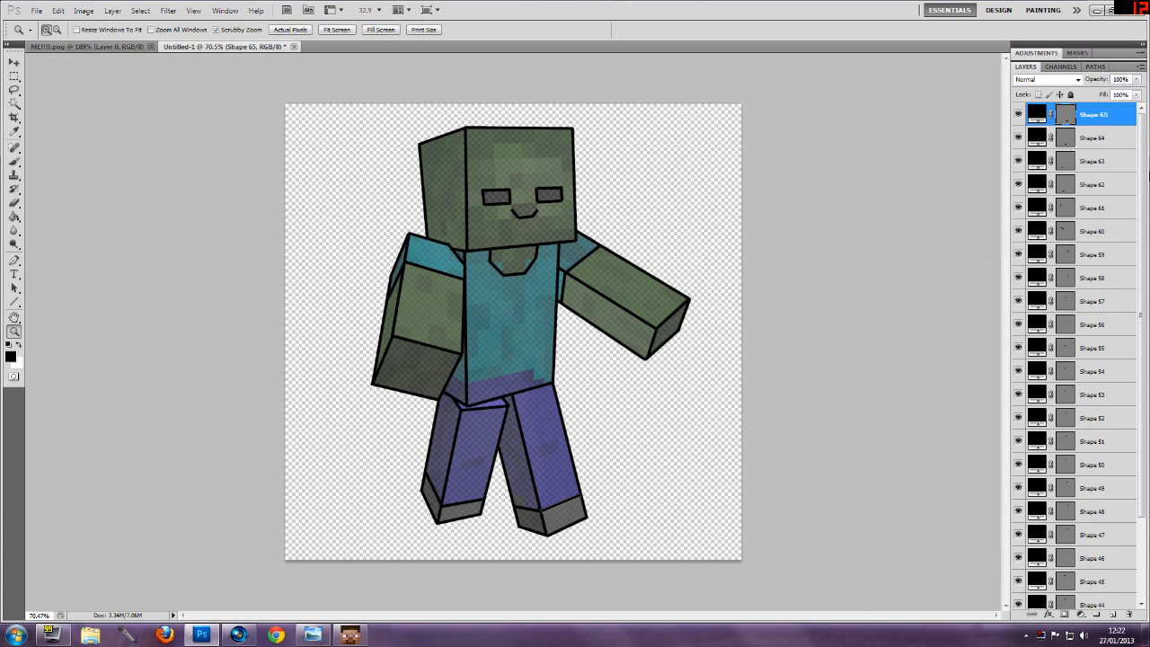
{"action": "left_click_drag", "start_coordinate": [1140, 155], "coordinate": [1142, 445]}
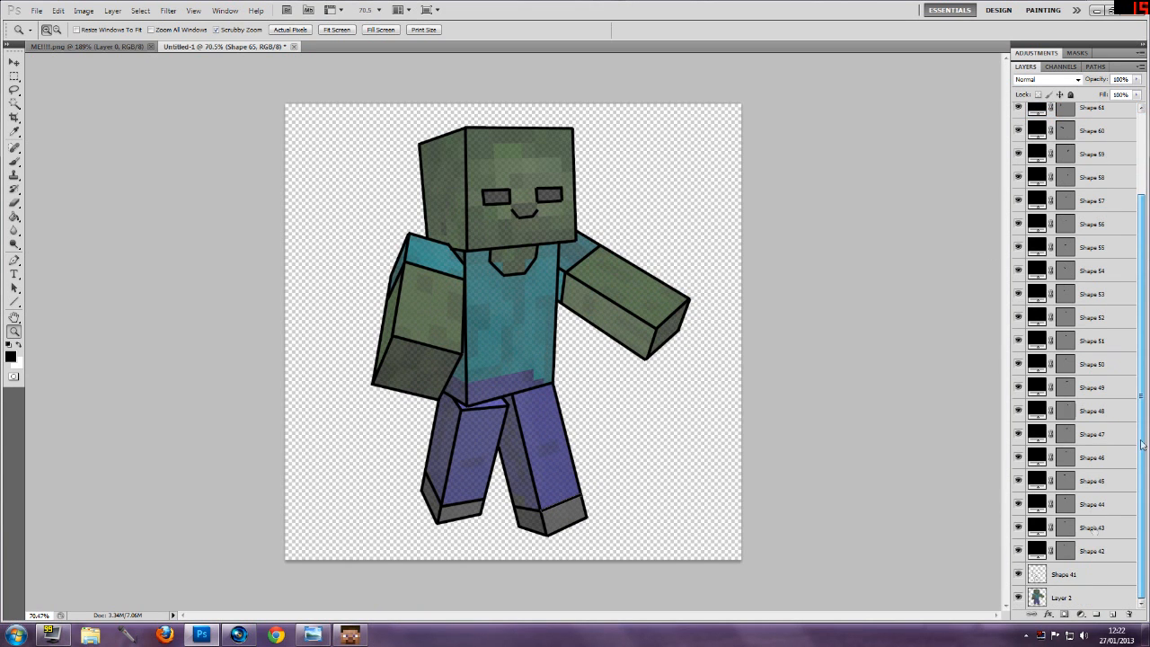
{"action": "left_click", "coordinate": [1074, 553]}
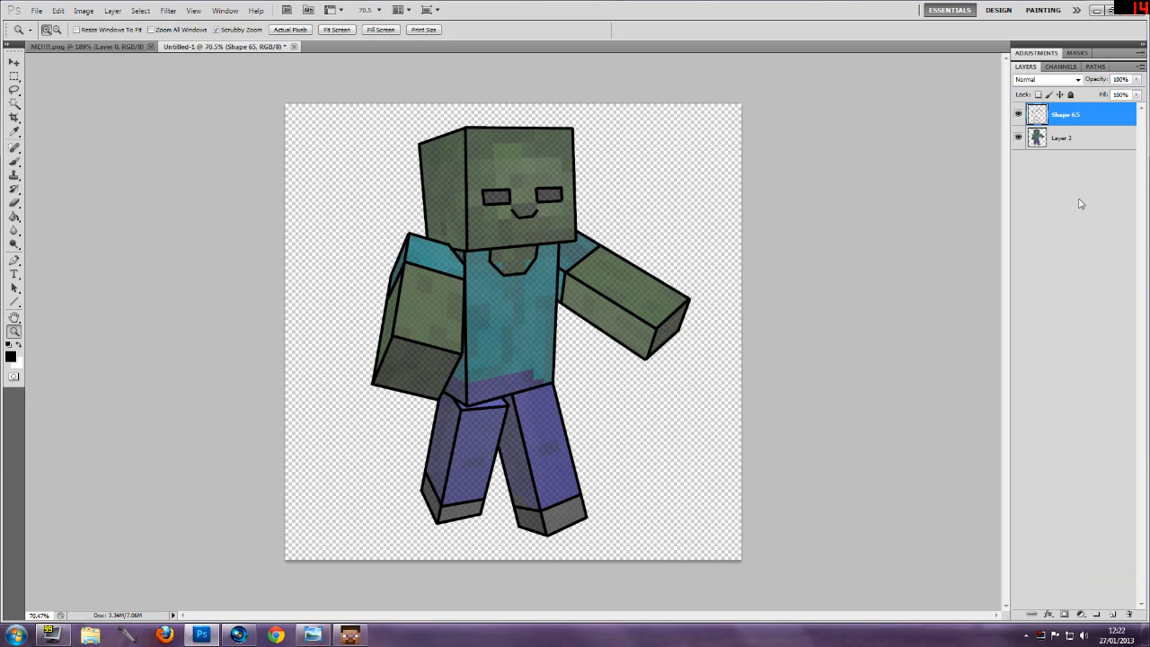
- Hide Layer 2 to inspect the merged outline with its face and clothing details, and show the layer again
{"action": "left_click", "coordinate": [1018, 138]}
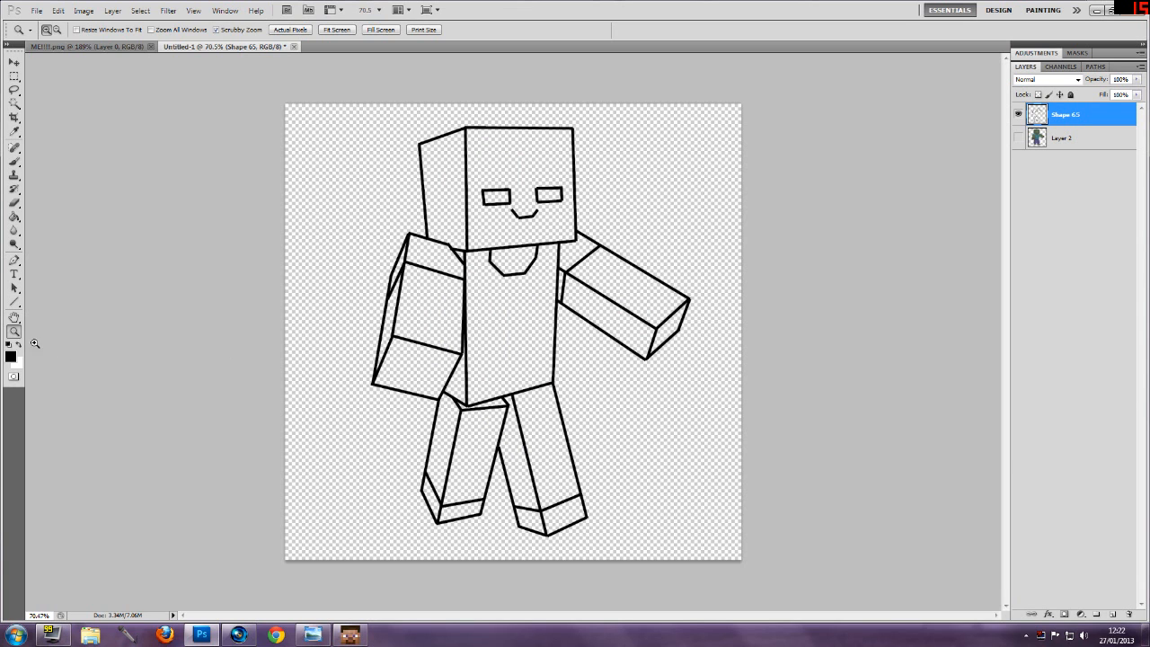
{"action": "left_click_drag", "start_coordinate": [535, 274], "coordinate": [459, 343]}
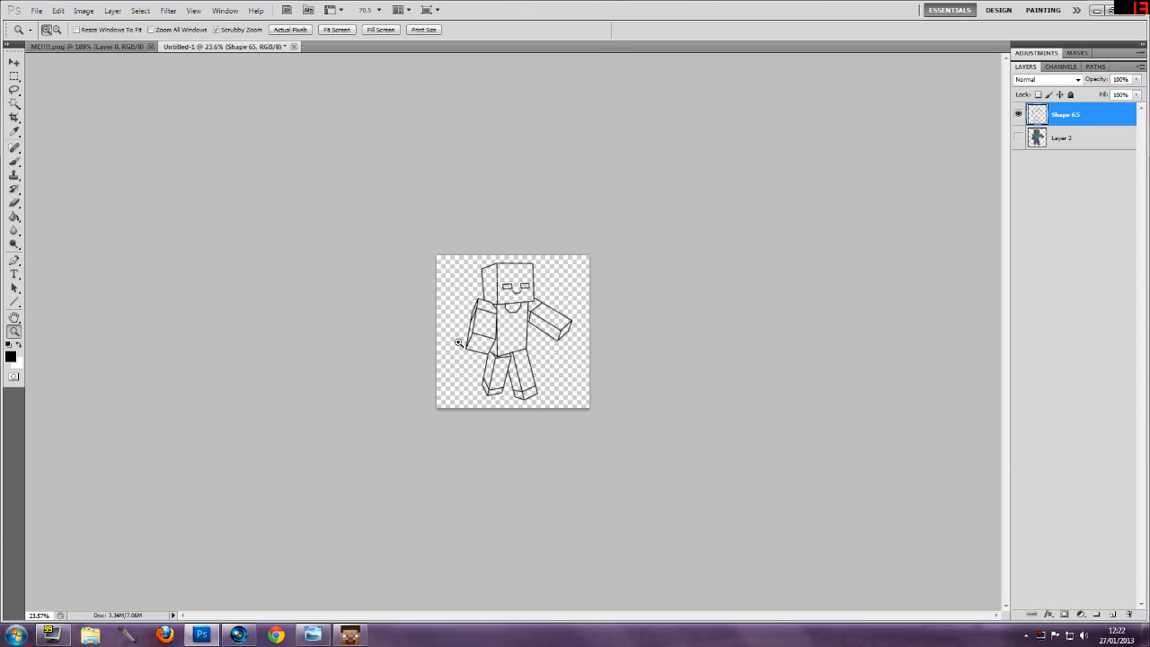
{"action": "left_click_drag", "start_coordinate": [542, 321], "coordinate": [599, 268]}
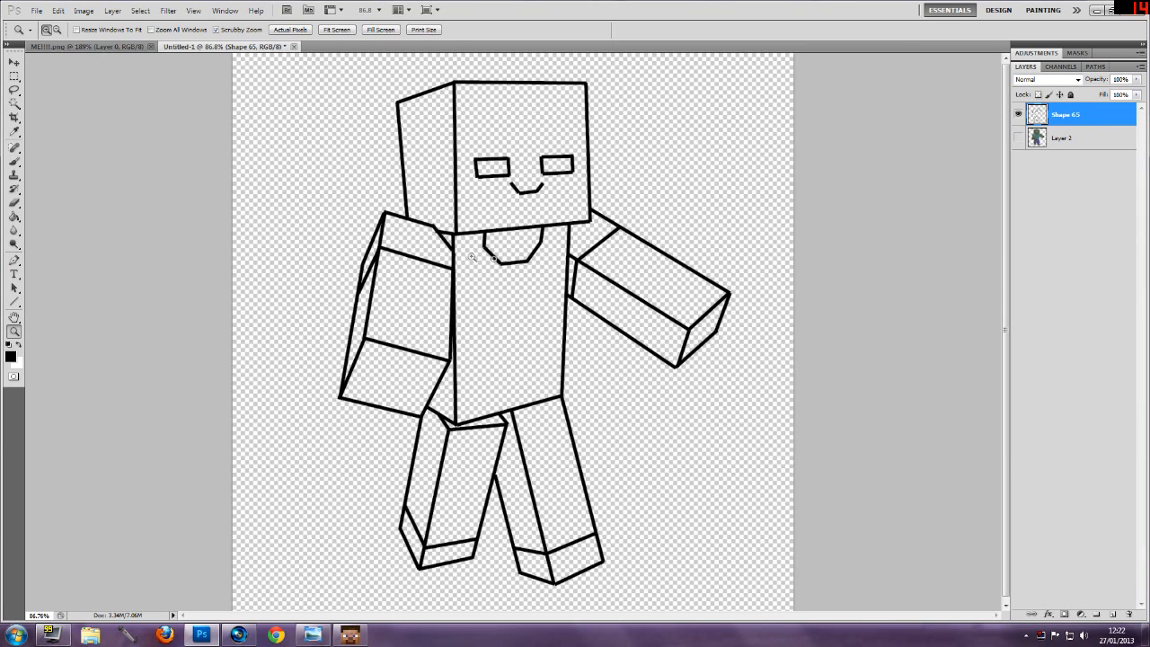
{"action": "left_click", "coordinate": [1056, 139]}
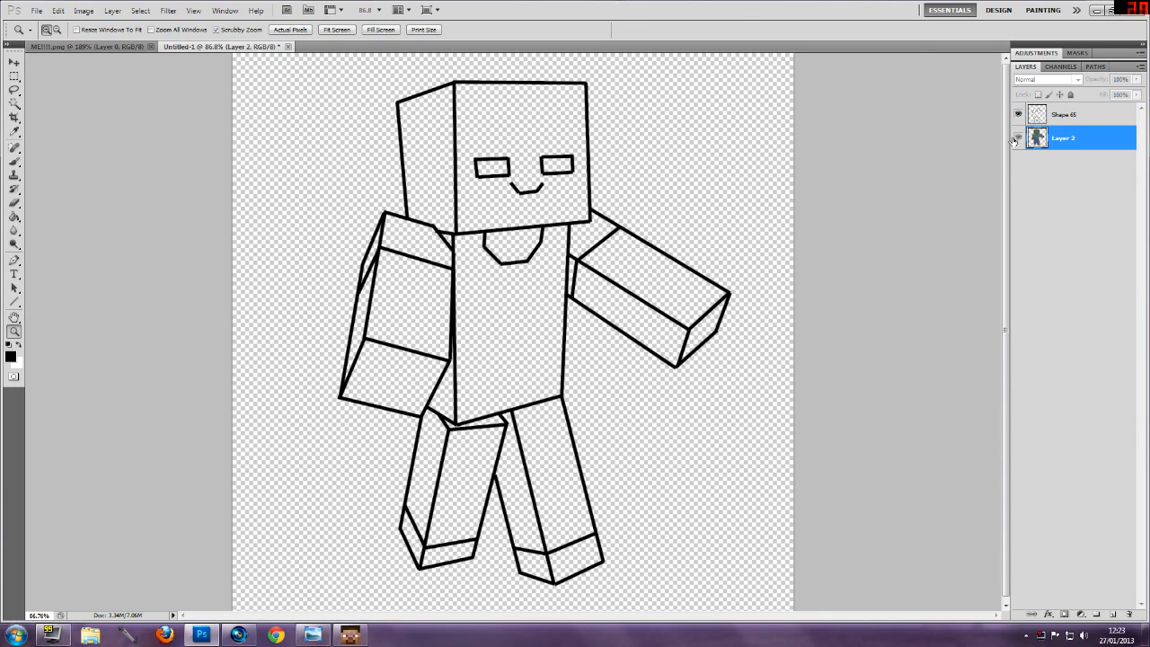
{"action": "left_click", "coordinate": [1018, 137]}
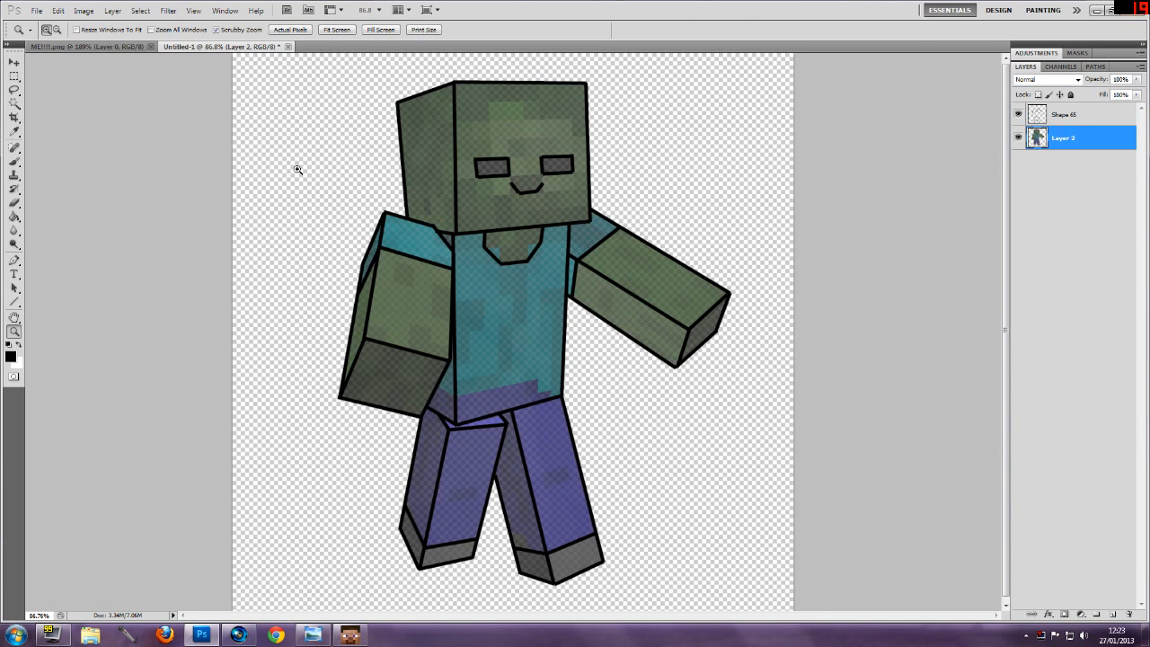
- Add a black Stroke layer style to the Shape 65 outline, positioned outside with Normal blending and 100% opacity
{"action": "left_click", "coordinate": [1042, 122]}
{"action": "left_click", "coordinate": [112, 10]}
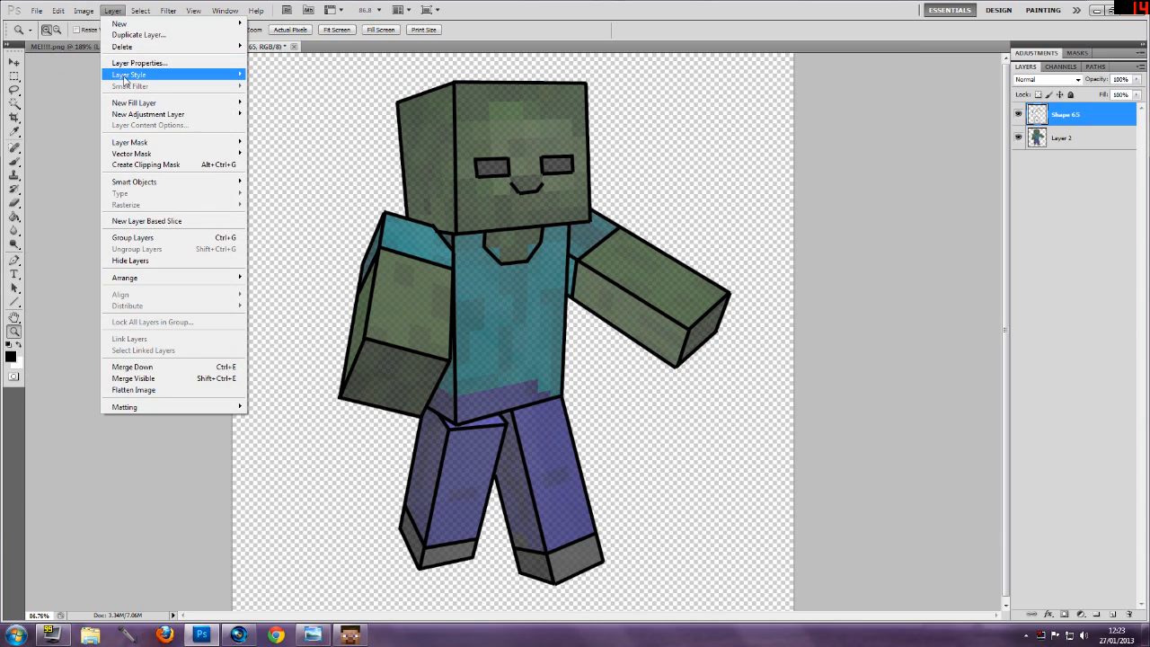
{"action": "mouse_move", "coordinate": [135, 74]}
{"action": "left_click", "coordinate": [267, 194]}
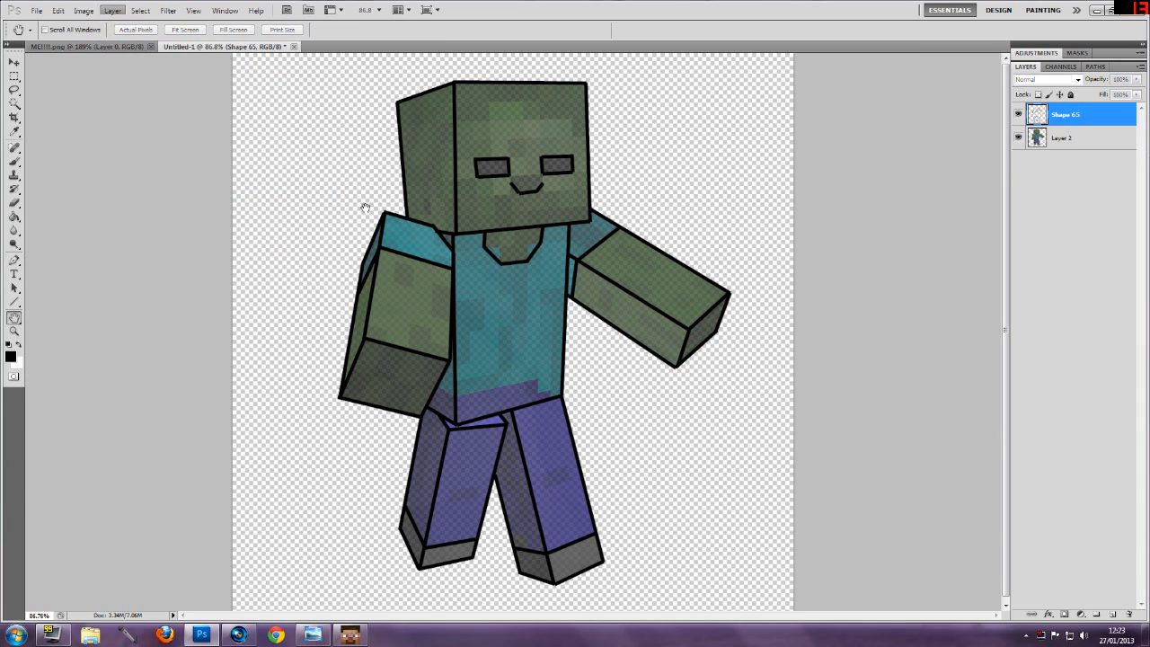
{"action": "left_click_drag", "start_coordinate": [490, 255], "coordinate": [123, 128]}
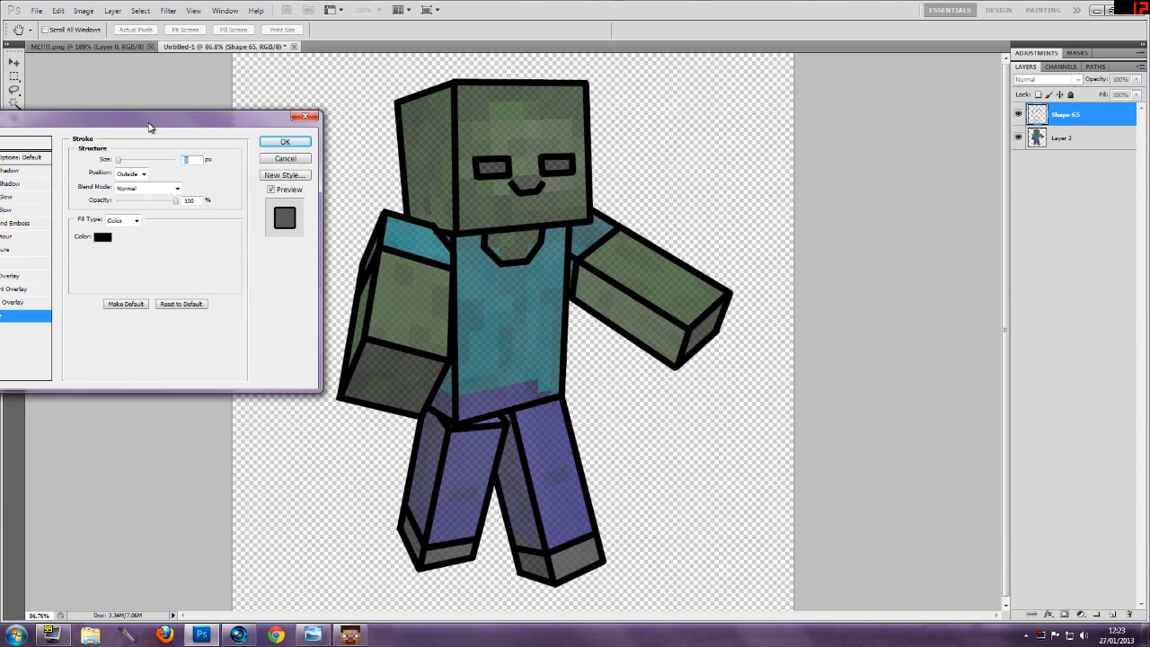
{"action": "left_click", "coordinate": [284, 141]}
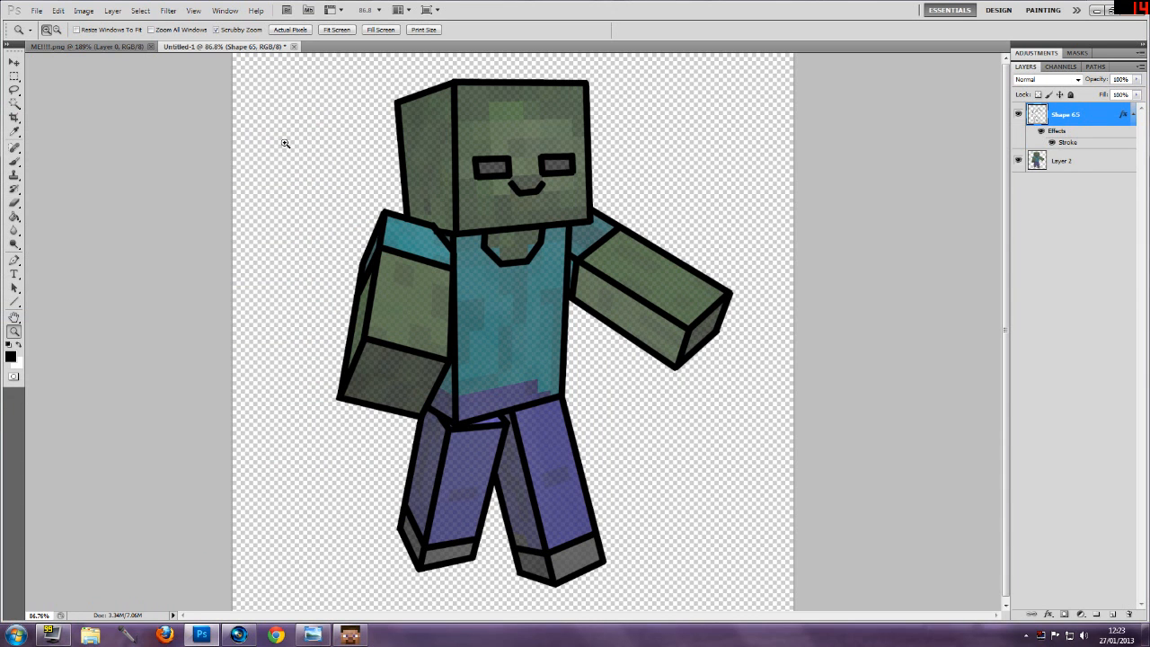
- Hide Layer 2 and inspect the thickened outline of the whole figure and around the face and neckline
{"action": "left_click", "coordinate": [1018, 161]}
{"action": "left_click_drag", "start_coordinate": [367, 287], "coordinate": [356, 287]}
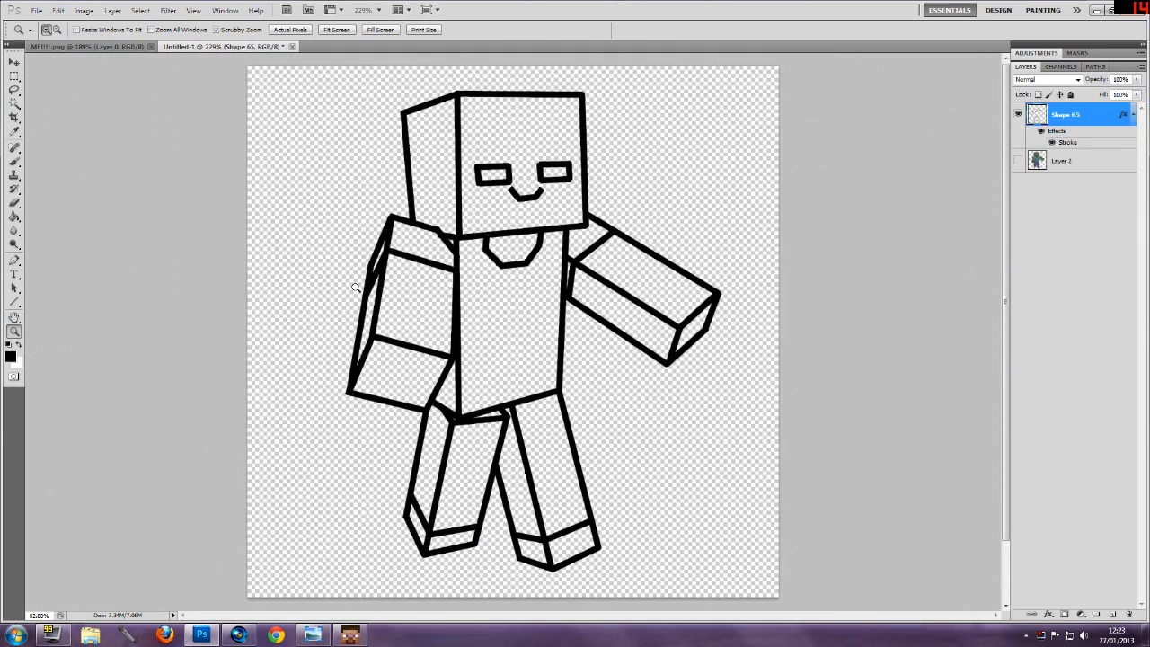
{"action": "left_click_drag", "start_coordinate": [439, 238], "coordinate": [416, 257]}
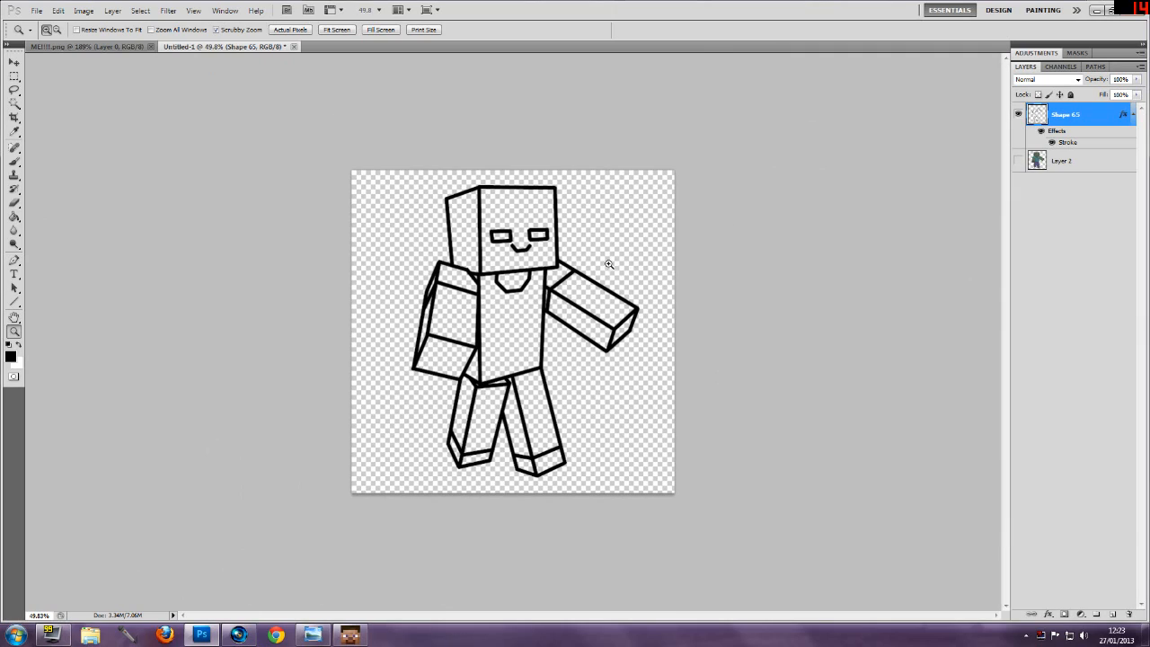
{"action": "left_click_drag", "start_coordinate": [511, 267], "coordinate": [577, 224]}
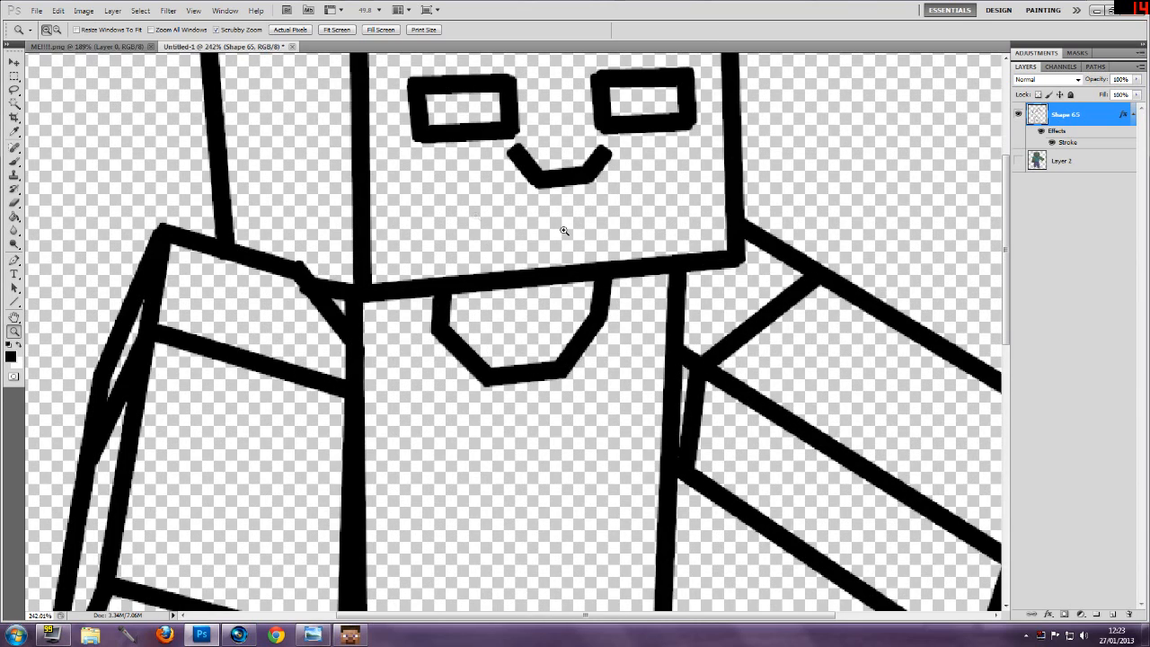
- Set the foreground colour to dark green 004e11 and test the Brush with one dab on the face, undoing the dab
{"action": "left_click", "coordinate": [10, 355]}
{"action": "left_click_drag", "start_coordinate": [155, 297], "coordinate": [182, 309]}
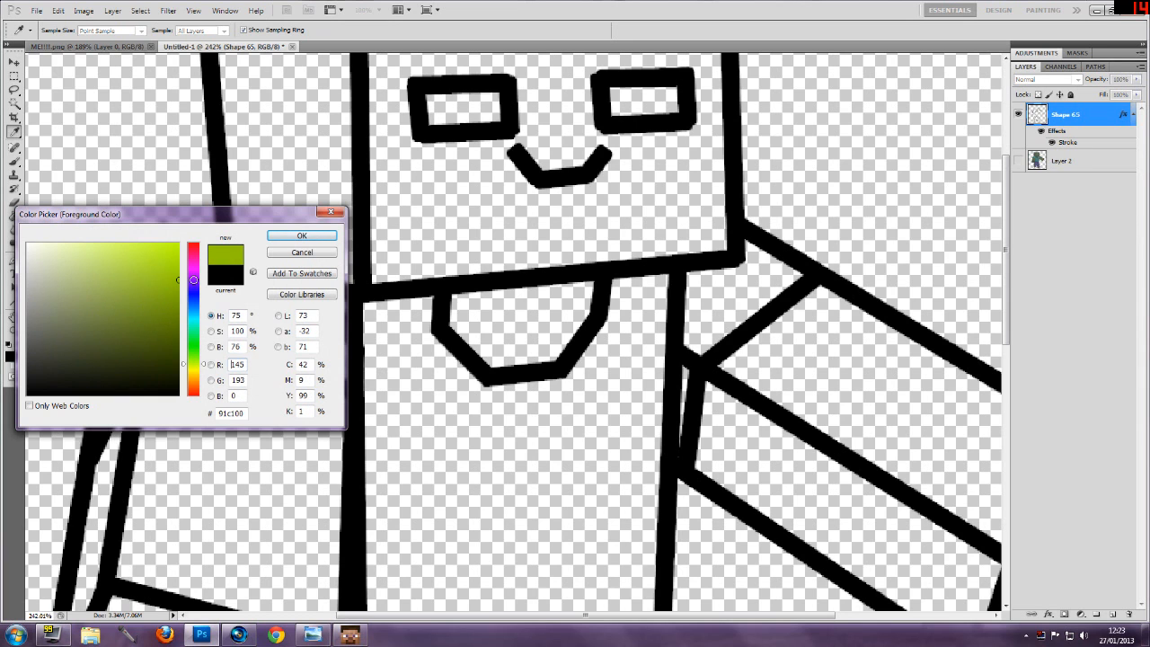
{"action": "left_click_drag", "start_coordinate": [194, 279], "coordinate": [194, 305]}
{"action": "mouse_move", "coordinate": [203, 367]}
{"action": "left_mouse_down"}
{"action": "mouse_move", "coordinate": [205, 343]}
{"action": "mouse_move", "coordinate": [180, 348]}
{"action": "left_mouse_up"}
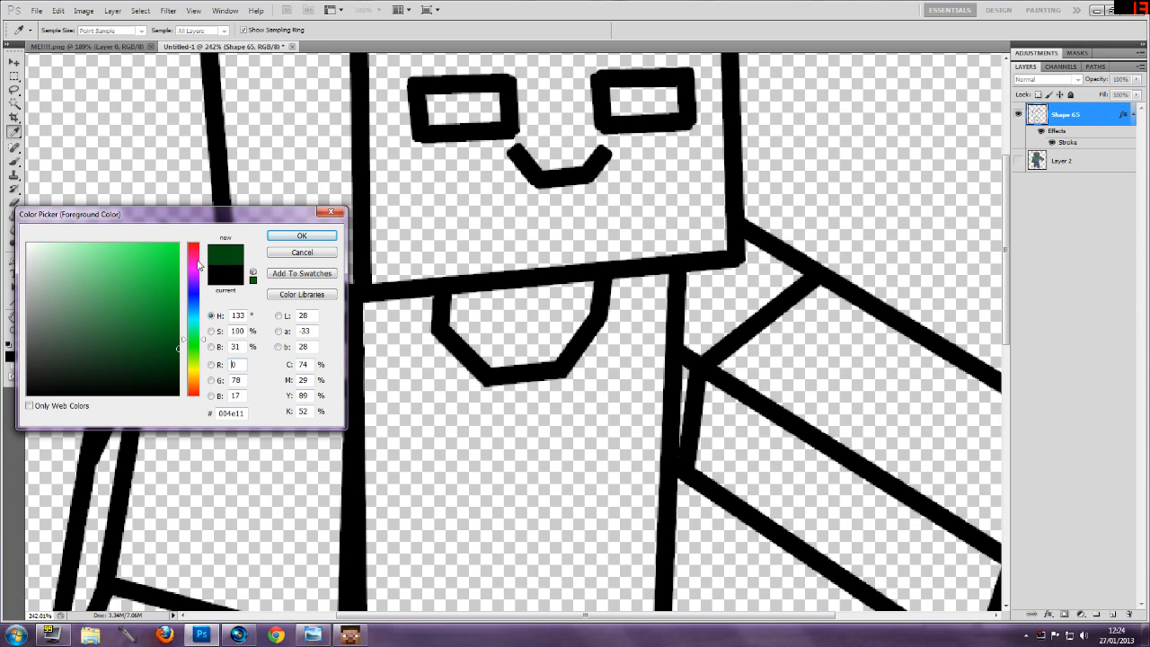
{"action": "left_click", "coordinate": [302, 235]}
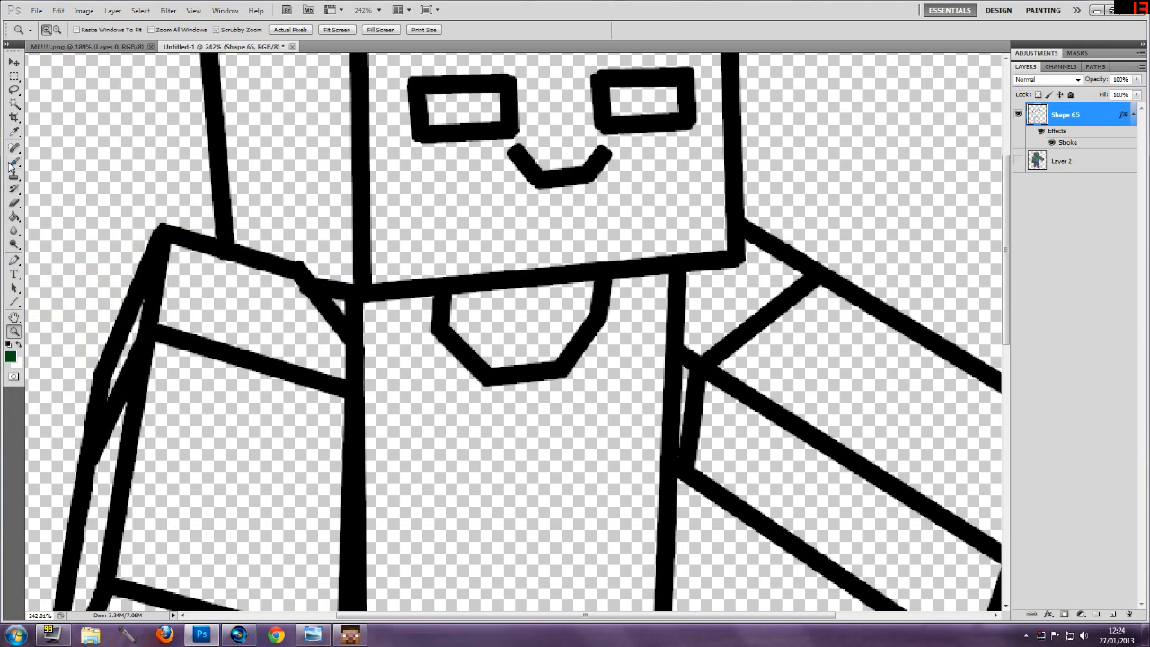
{"action": "left_click", "coordinate": [13, 162]}
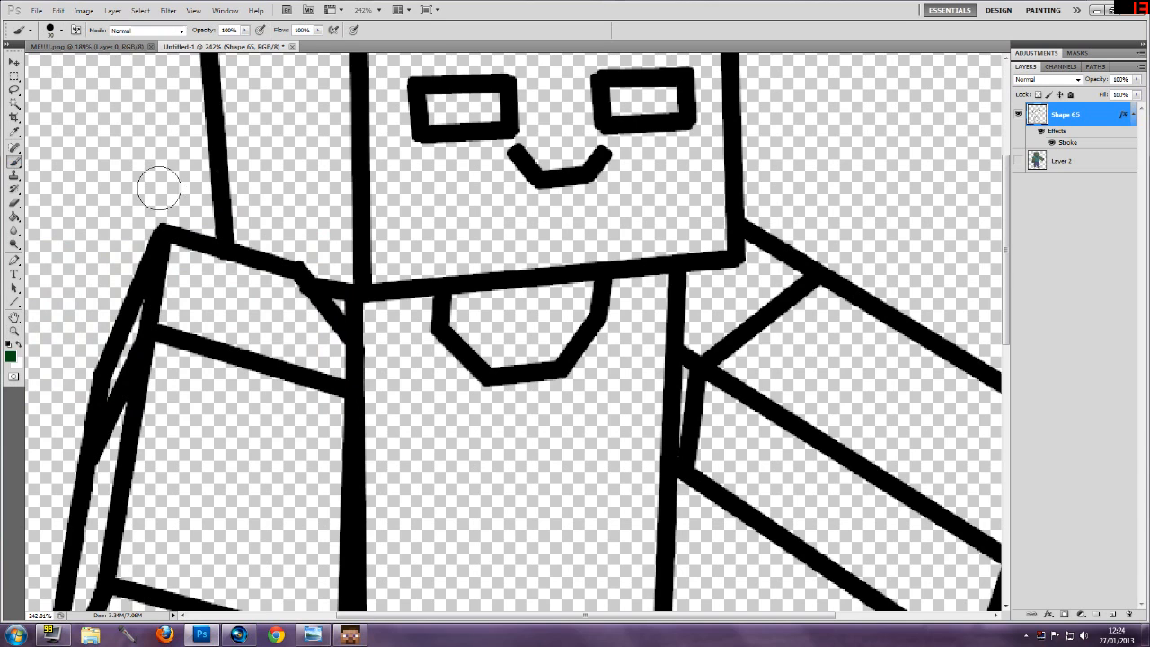
{"action": "left_click", "coordinate": [385, 267]}
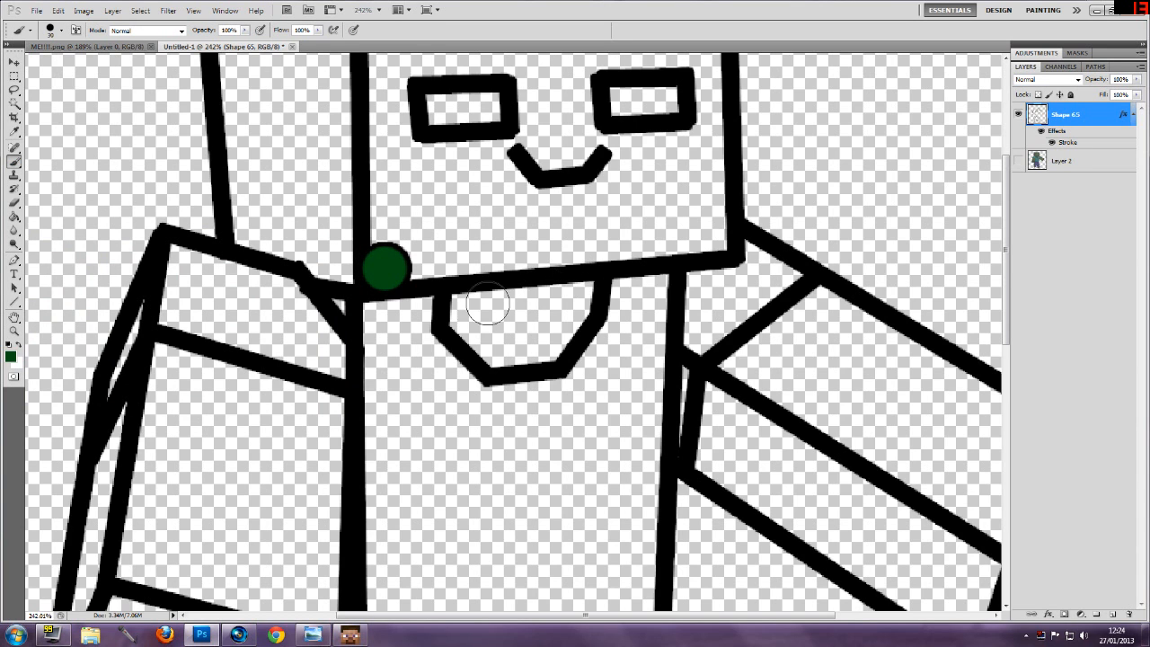
{"action": "key", "text": "ctrl+z"}
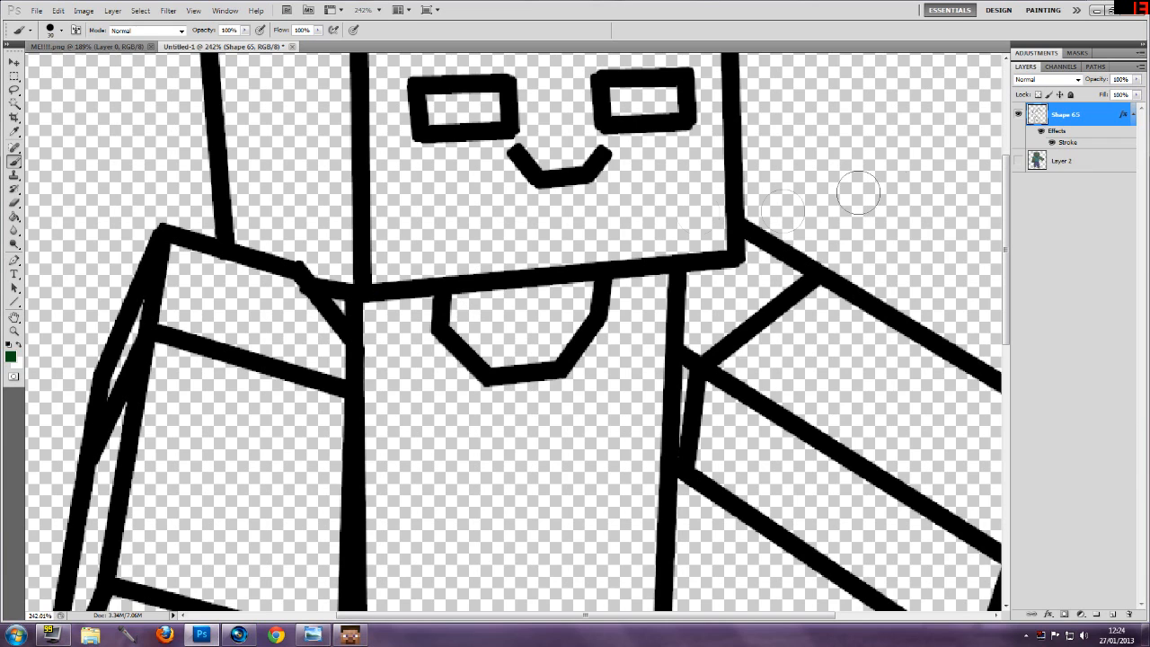
- Add a new layer directly beneath the Shape 65 outline layer and show Layer 2 again
{"action": "left_click", "coordinate": [1112, 614]}
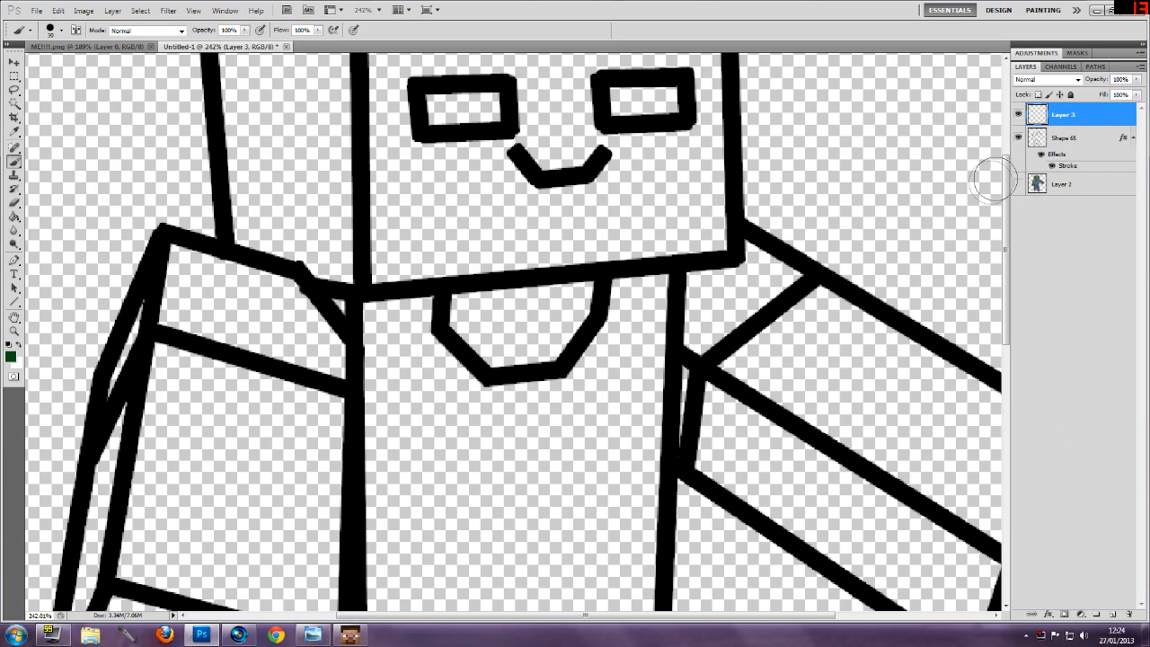
{"action": "left_click_drag", "start_coordinate": [1061, 118], "coordinate": [1061, 159]}
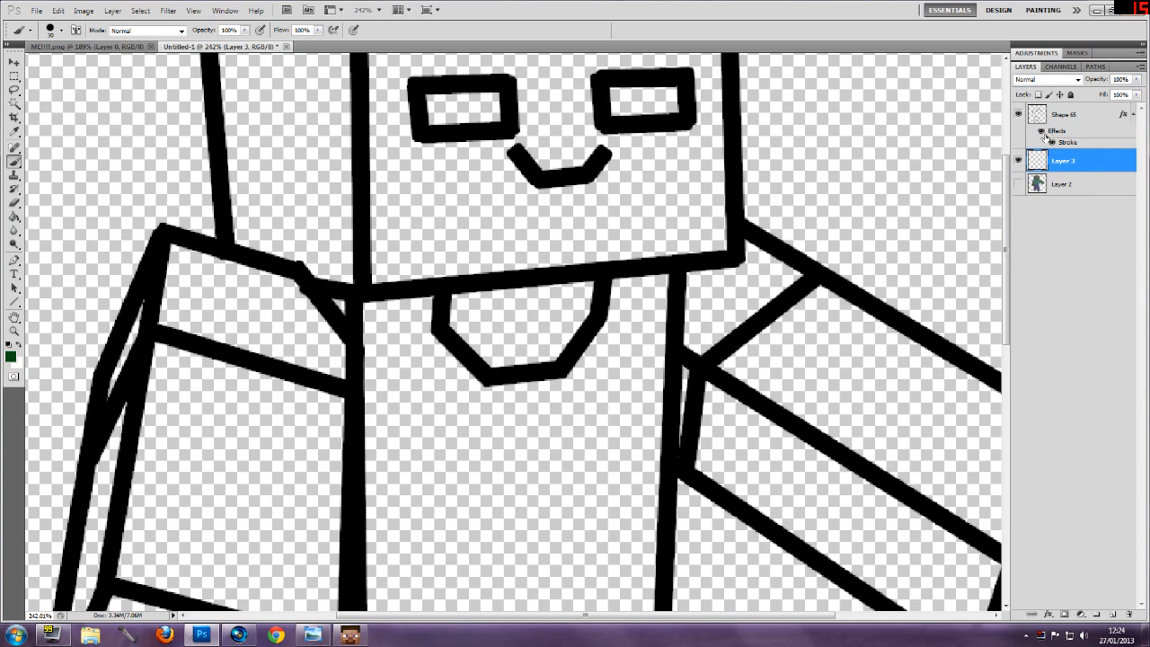
{"action": "left_click", "coordinate": [1018, 185]}
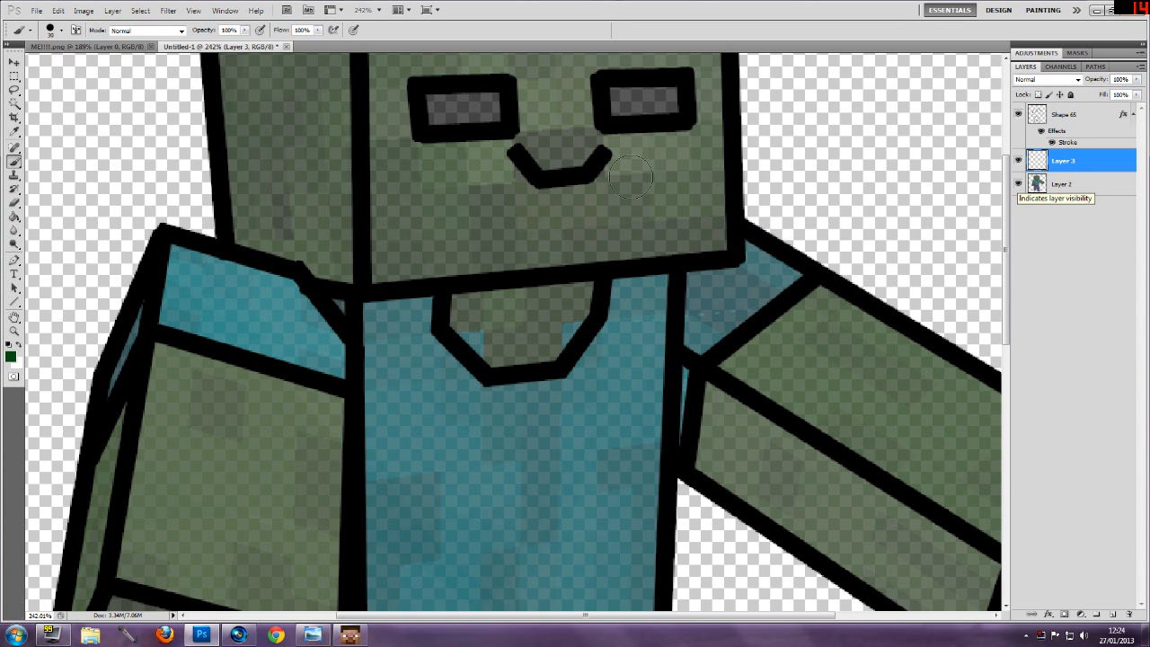
- Paint the front face of the head dark green on Layer 3, with a first patch on the neck
{"action": "mouse_move", "coordinate": [387, 263]}
{"action": "left_mouse_down"}
{"action": "mouse_move", "coordinate": [577, 254]}
{"action": "mouse_move", "coordinate": [550, 286]}
{"action": "mouse_move", "coordinate": [524, 286]}
{"action": "left_mouse_up"}
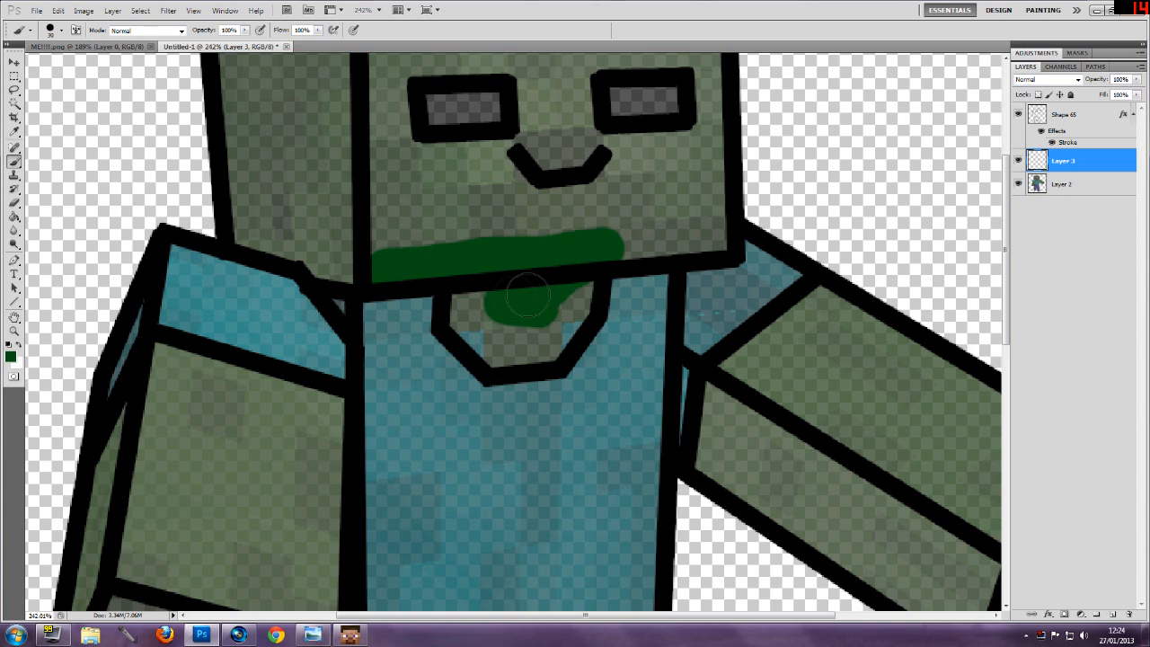
{"action": "left_click", "coordinate": [13, 331]}
{"action": "left_click_drag", "start_coordinate": [643, 329], "coordinate": [550, 327]}
{"action": "left_click_drag", "start_coordinate": [573, 276], "coordinate": [616, 240]}
{"action": "left_click_drag", "start_coordinate": [557, 215], "coordinate": [609, 162]}
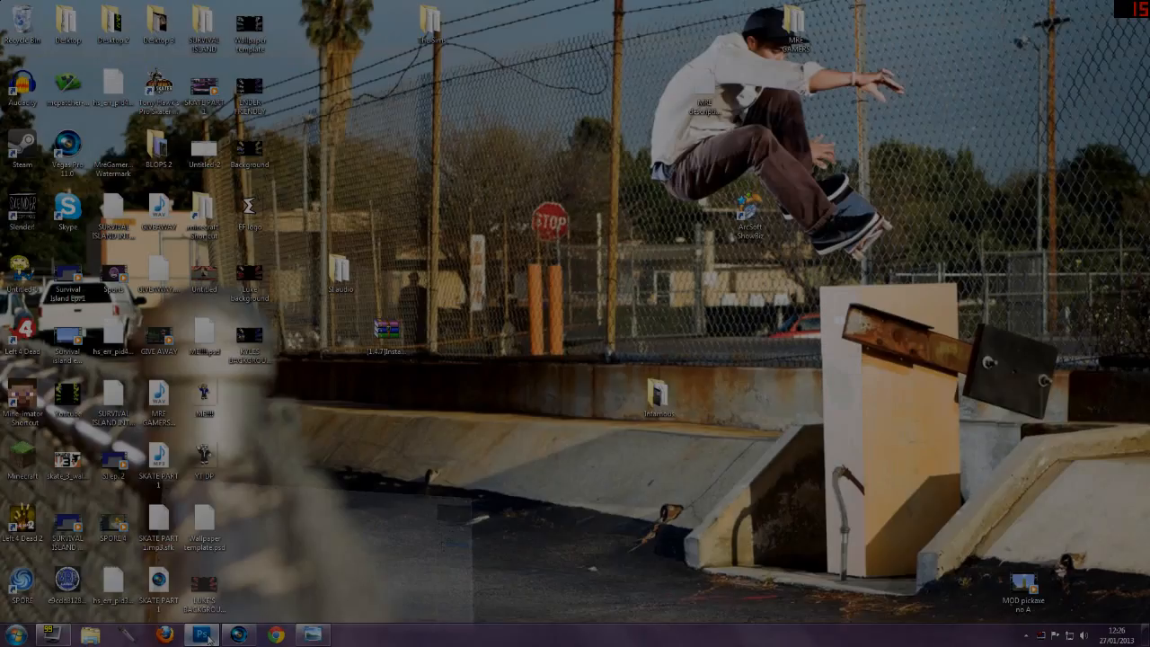
- Return to Photoshop and paint the side face of the head in the darker green 002f0a on Layer 3
{"action": "left_click", "coordinate": [201, 634]}
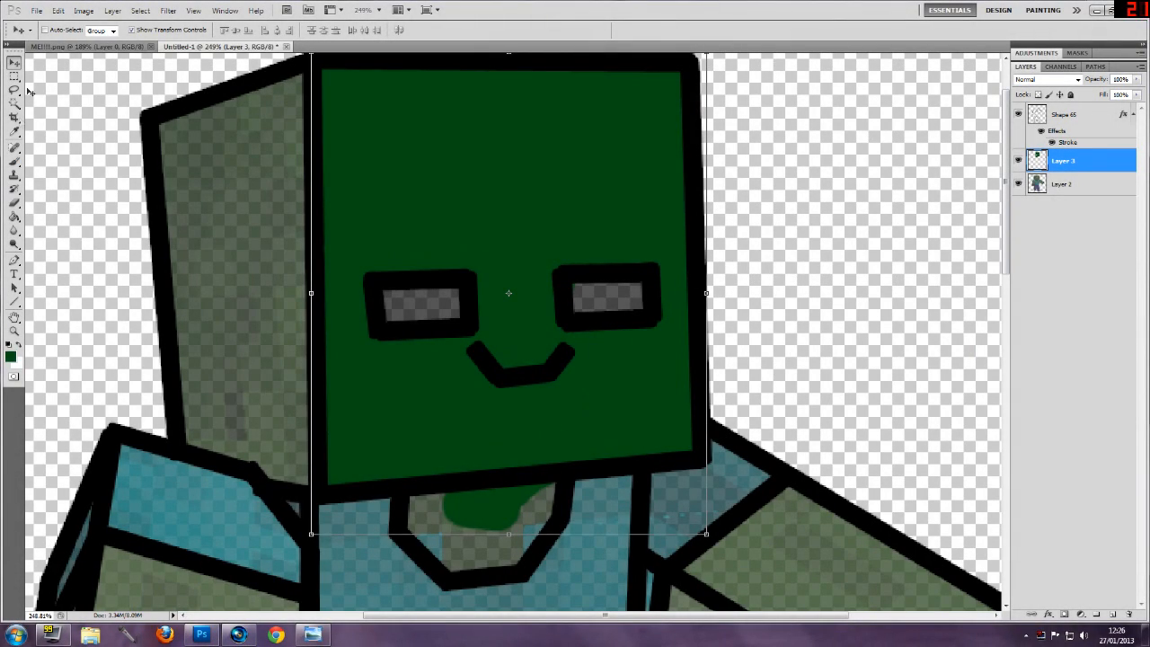
{"action": "left_click", "coordinate": [14, 162]}
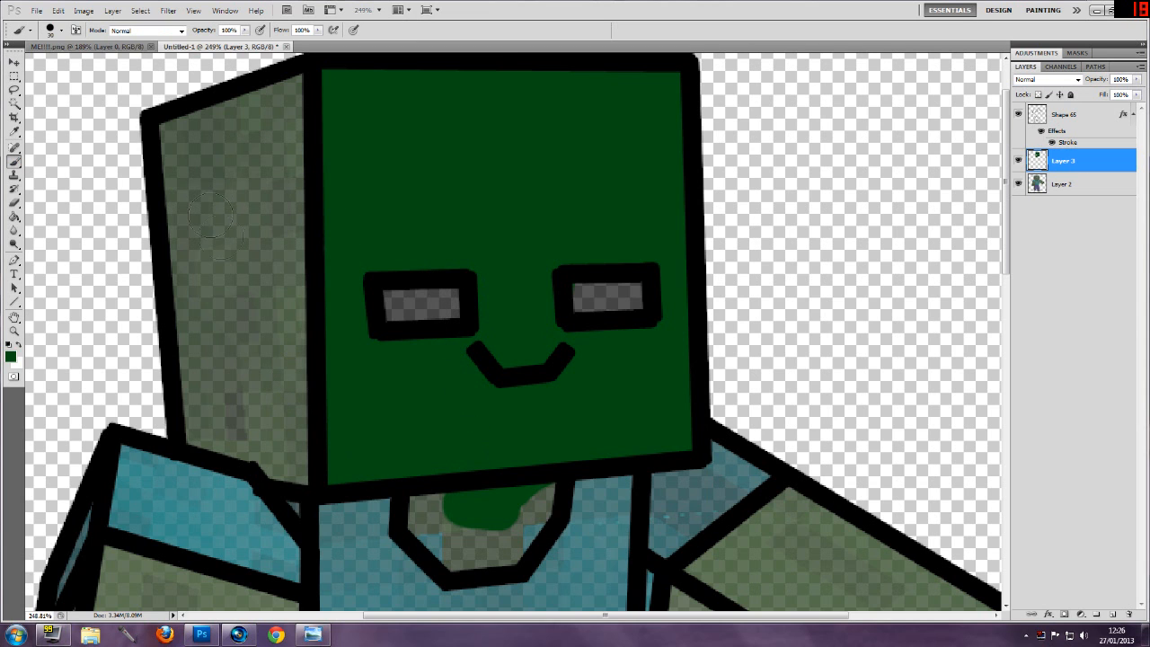
{"action": "left_click", "coordinate": [11, 356]}
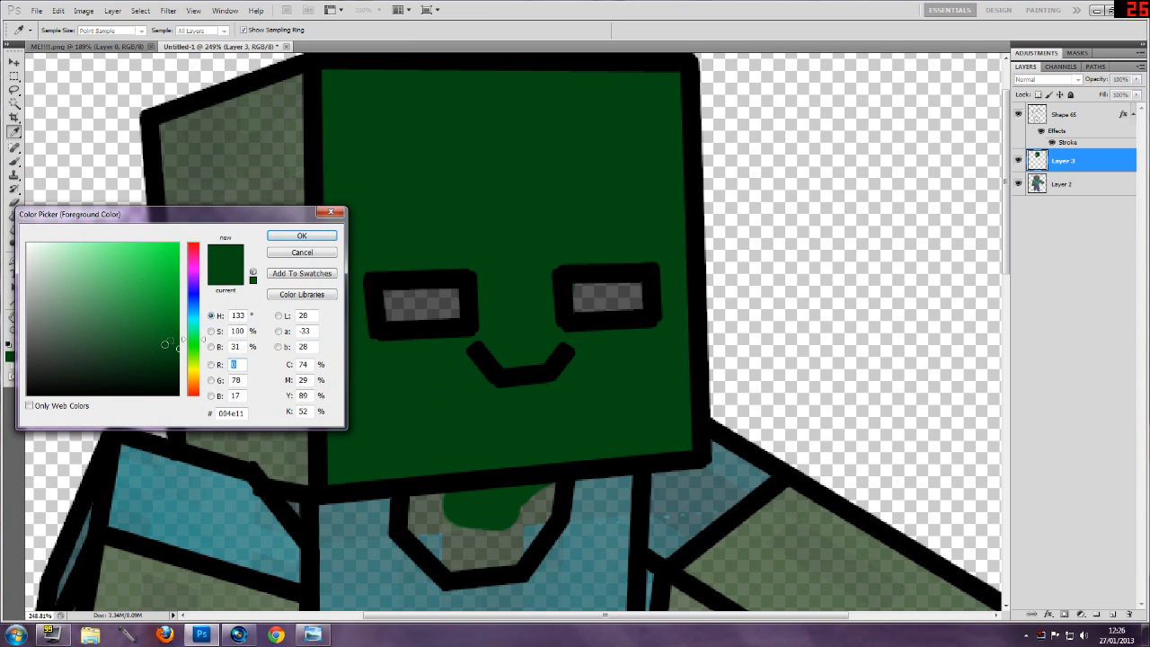
{"action": "left_click_drag", "start_coordinate": [179, 363], "coordinate": [179, 368]}
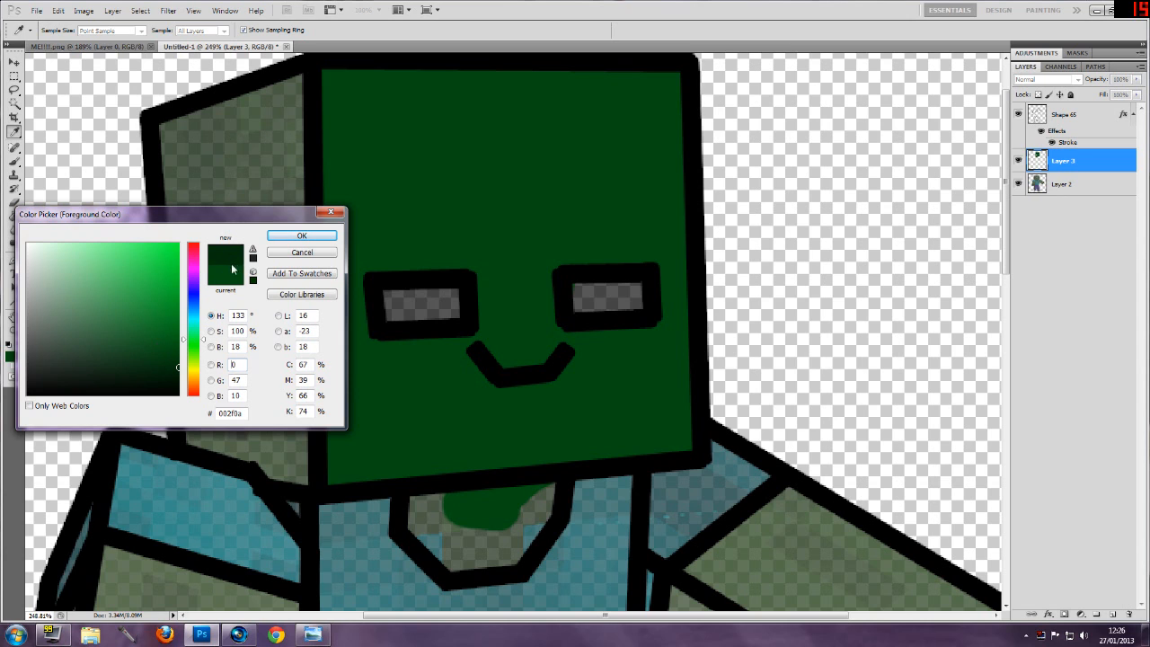
{"action": "left_click", "coordinate": [302, 235]}
{"action": "key", "text": "b"}
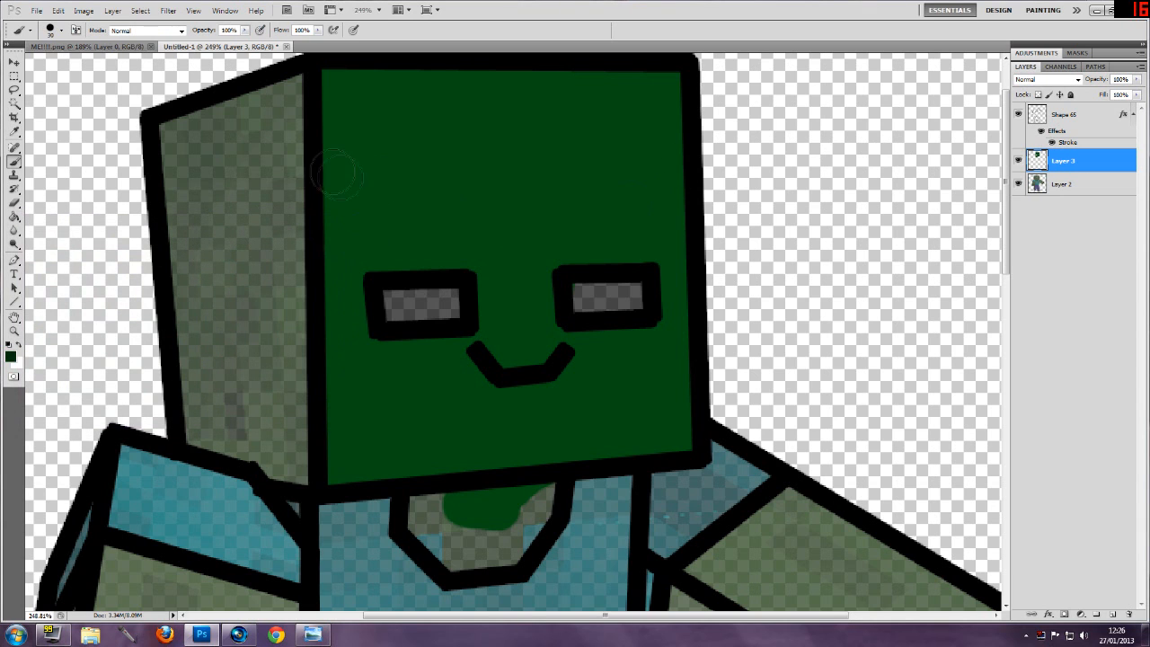
{"action": "mouse_move", "coordinate": [222, 196]}
{"action": "left_mouse_down"}
{"action": "mouse_move", "coordinate": [220, 241]}
{"action": "mouse_move", "coordinate": [286, 212]}
{"action": "mouse_move", "coordinate": [292, 92]}
{"action": "mouse_move", "coordinate": [168, 141]}
{"action": "mouse_move", "coordinate": [182, 318]}
{"action": "mouse_move", "coordinate": [197, 384]}
{"action": "mouse_move", "coordinate": [226, 418]}
{"action": "mouse_move", "coordinate": [224, 442]}
{"action": "mouse_move", "coordinate": [196, 430]}
{"action": "mouse_move", "coordinate": [195, 407]}
{"action": "mouse_move", "coordinate": [291, 469]}
{"action": "mouse_move", "coordinate": [274, 338]}
{"action": "mouse_move", "coordinate": [281, 205]}
{"action": "mouse_move", "coordinate": [261, 433]}
{"action": "mouse_move", "coordinate": [224, 396]}
{"action": "mouse_move", "coordinate": [256, 242]}
{"action": "mouse_move", "coordinate": [243, 288]}
{"action": "mouse_move", "coordinate": [202, 321]}
{"action": "mouse_move", "coordinate": [193, 224]}
{"action": "mouse_move", "coordinate": [218, 212]}
{"action": "left_mouse_up"}
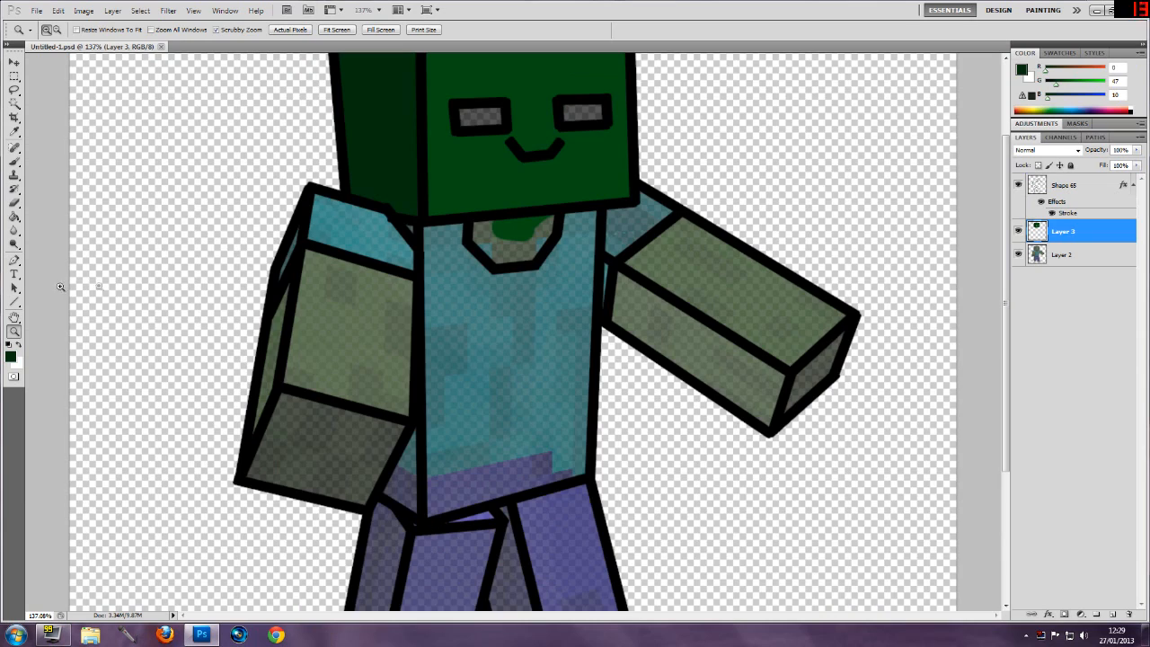
- Mark the shaded side faces of both arms, the torso and both legs with short dark green strokes using a 10 px brush
{"action": "mouse_move", "coordinate": [178, 309]}
{"action": "left_mouse_down"}
{"action": "mouse_move", "coordinate": [162, 311]}
{"action": "mouse_move", "coordinate": [206, 282]}
{"action": "left_mouse_up"}
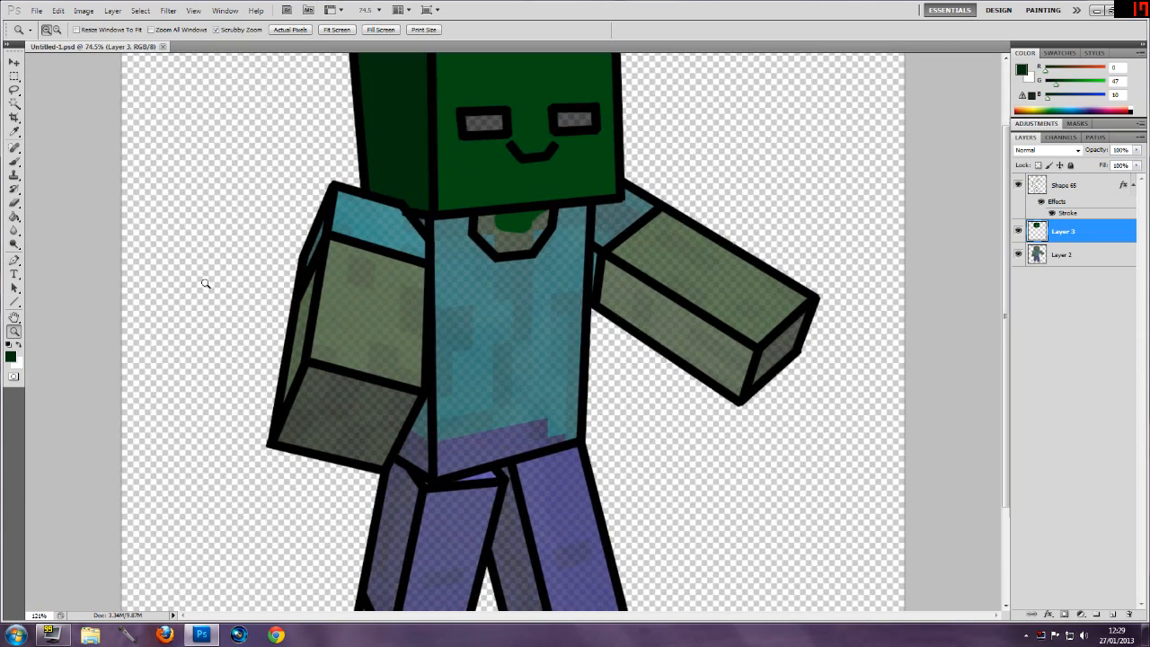
{"action": "left_click", "coordinate": [11, 357]}
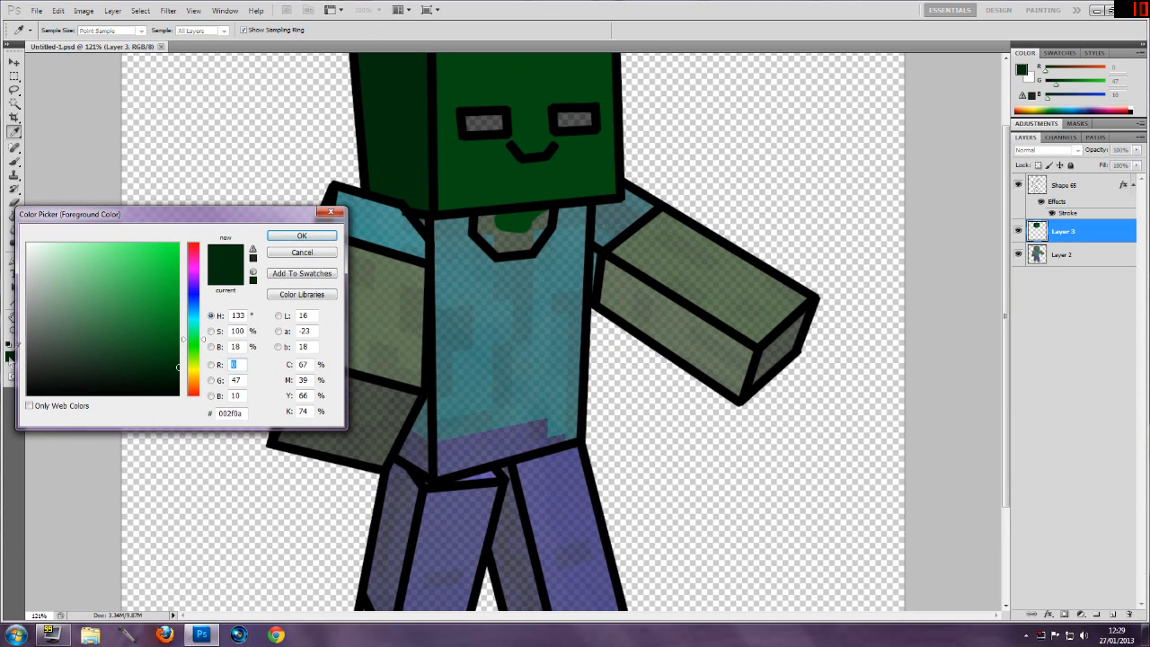
{"action": "left_click", "coordinate": [302, 236]}
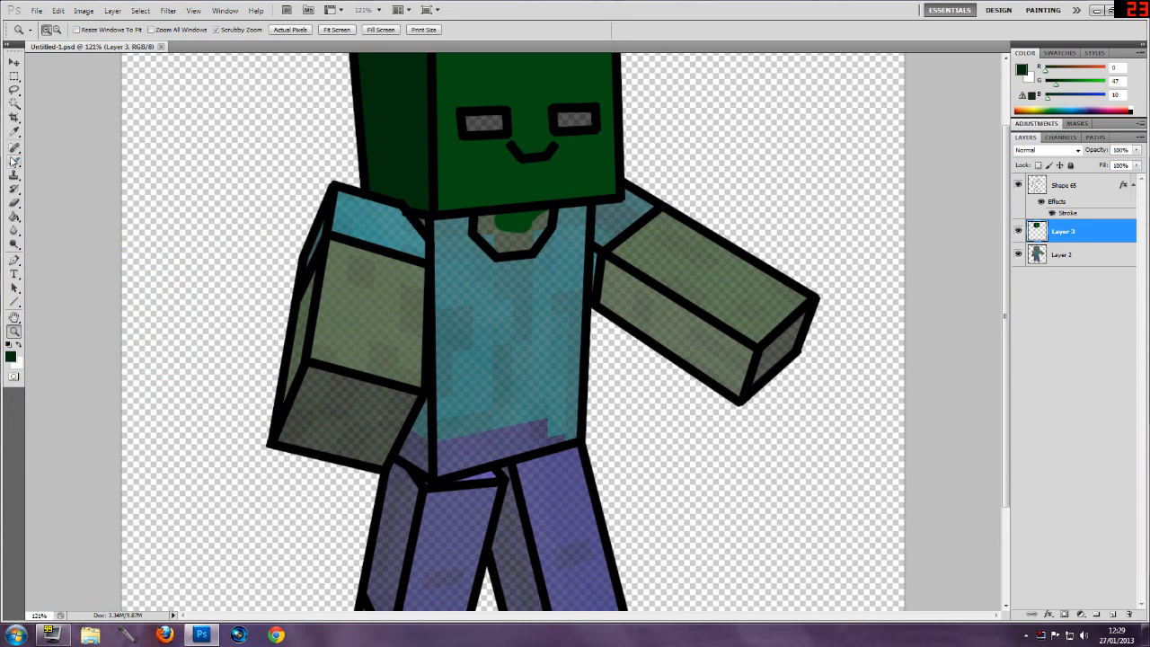
{"action": "left_click", "coordinate": [14, 161]}
{"action": "left_click", "coordinate": [61, 30]}
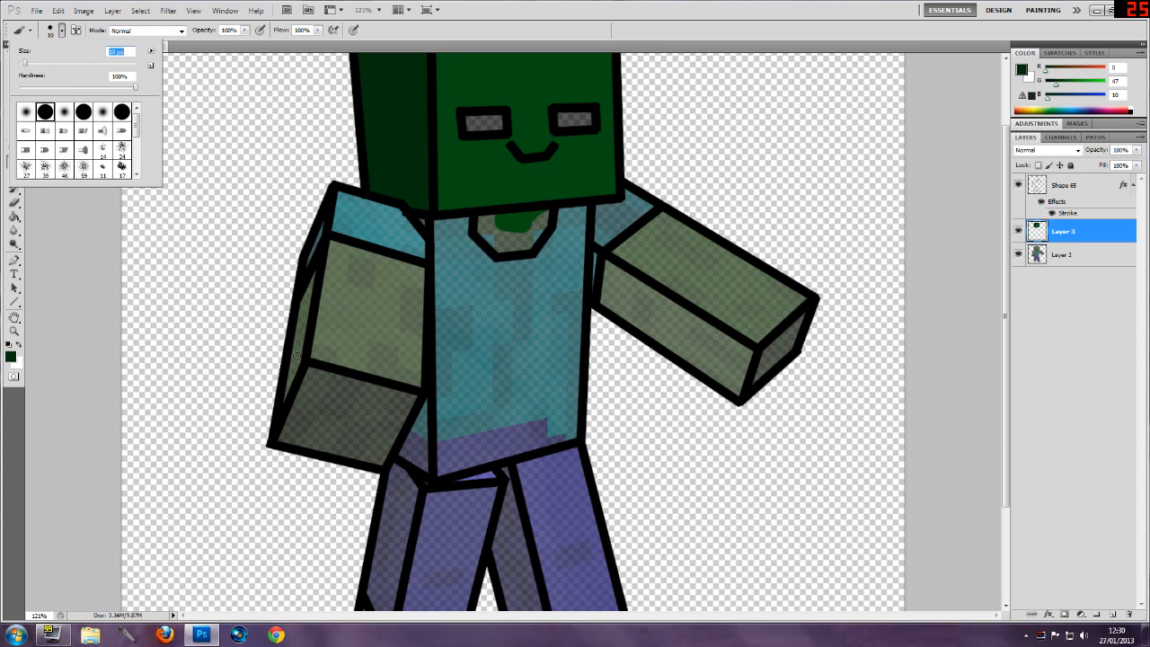
{"action": "left_click", "coordinate": [297, 355]}
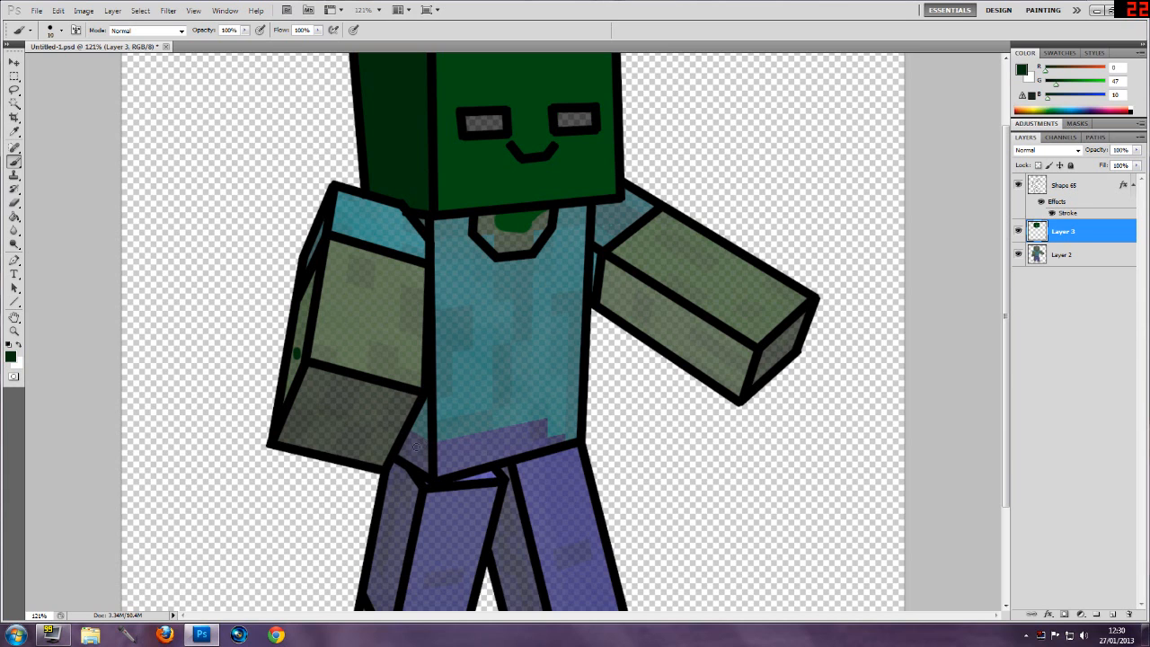
{"action": "scroll", "coordinate": [418, 459], "scroll_direction": "down", "scroll_amount": 3}
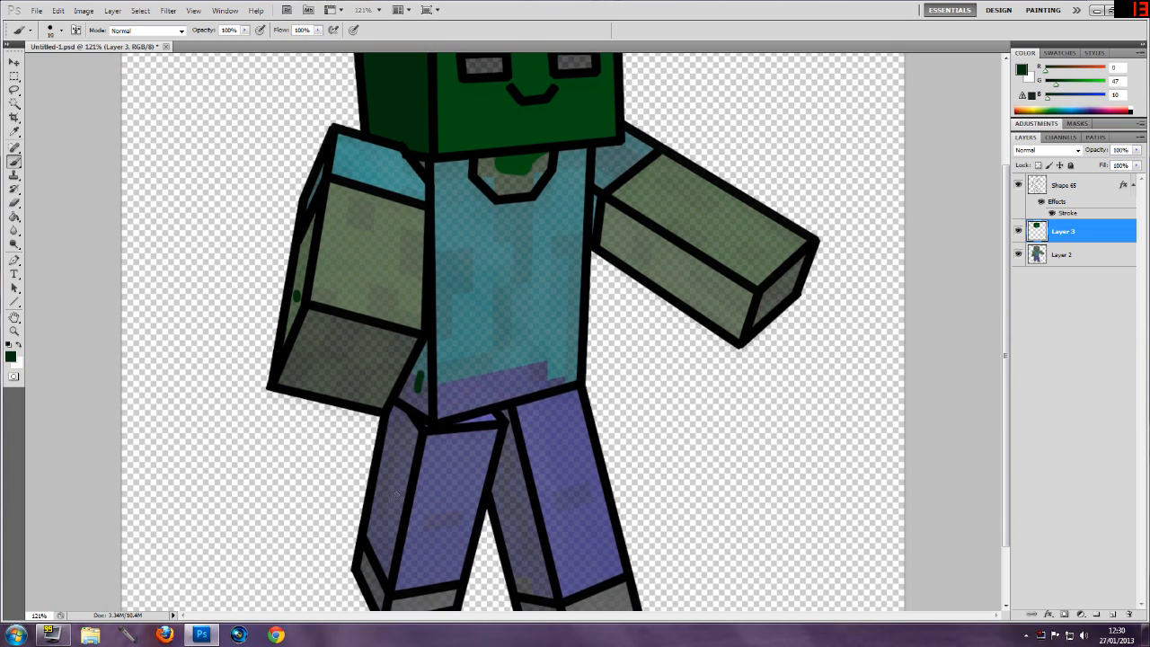
{"action": "left_click_drag", "start_coordinate": [386, 516], "coordinate": [403, 472]}
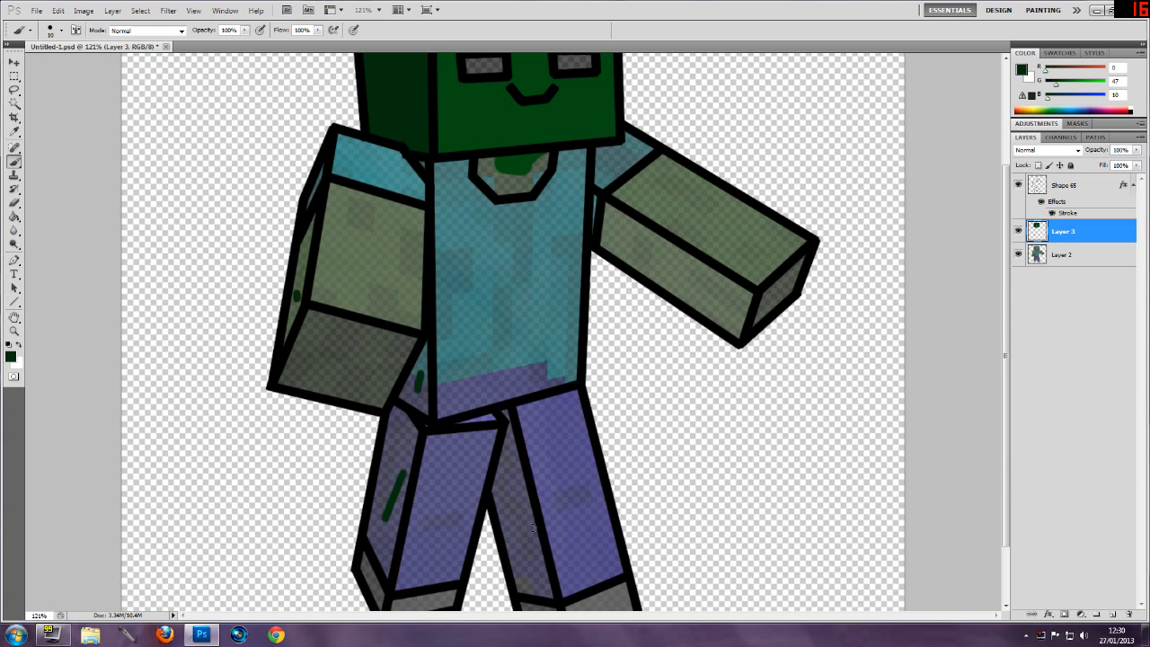
{"action": "left_click", "coordinate": [509, 523], "text": "shift"}
{"action": "left_click_drag", "start_coordinate": [641, 254], "coordinate": [715, 282]}
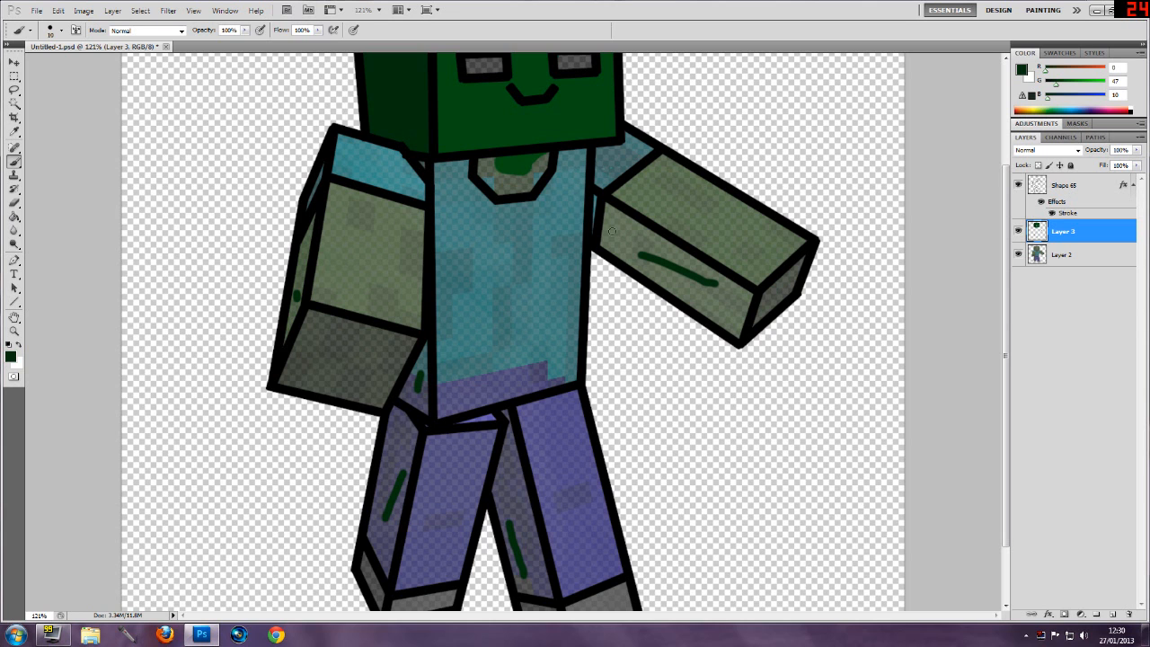
{"action": "scroll", "coordinate": [615, 248], "scroll_direction": "up", "scroll_amount": 3}
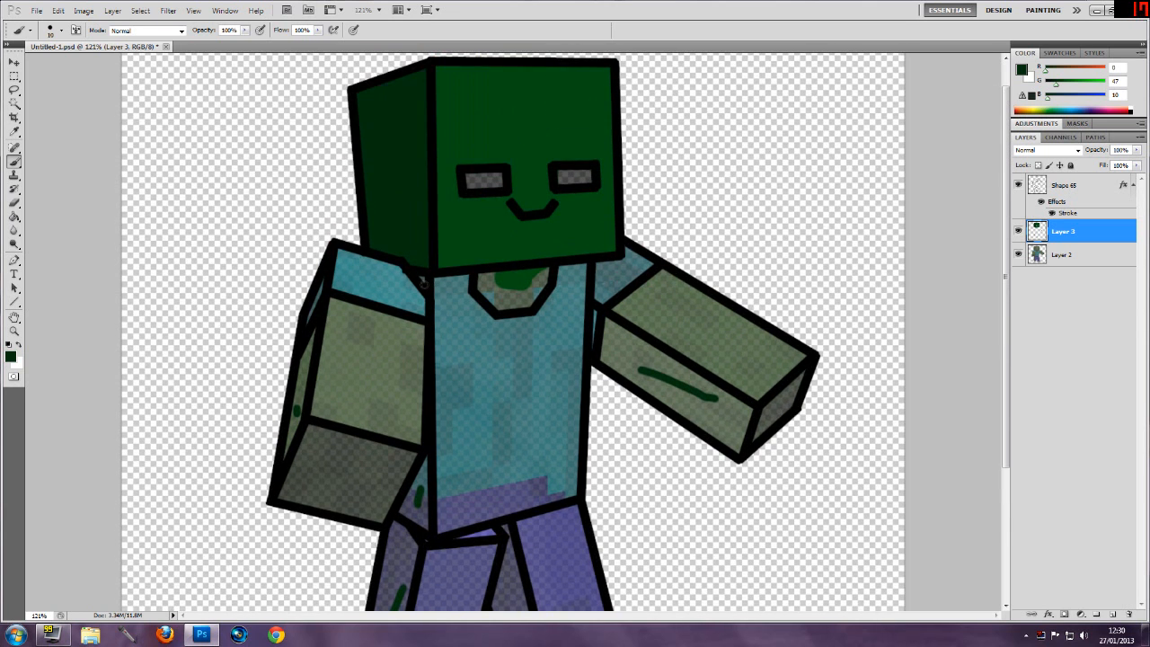
{"action": "scroll", "coordinate": [429, 209], "scroll_direction": "down", "scroll_amount": 5}
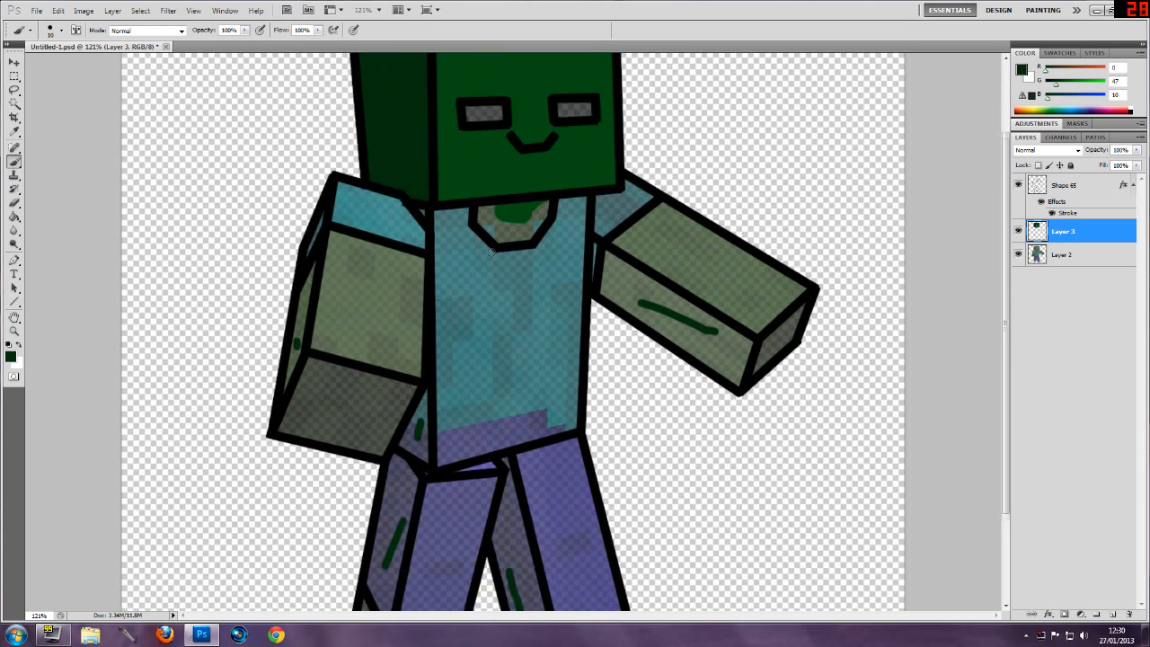
{"action": "scroll", "coordinate": [370, 284], "scroll_direction": "up", "scroll_amount": 4}
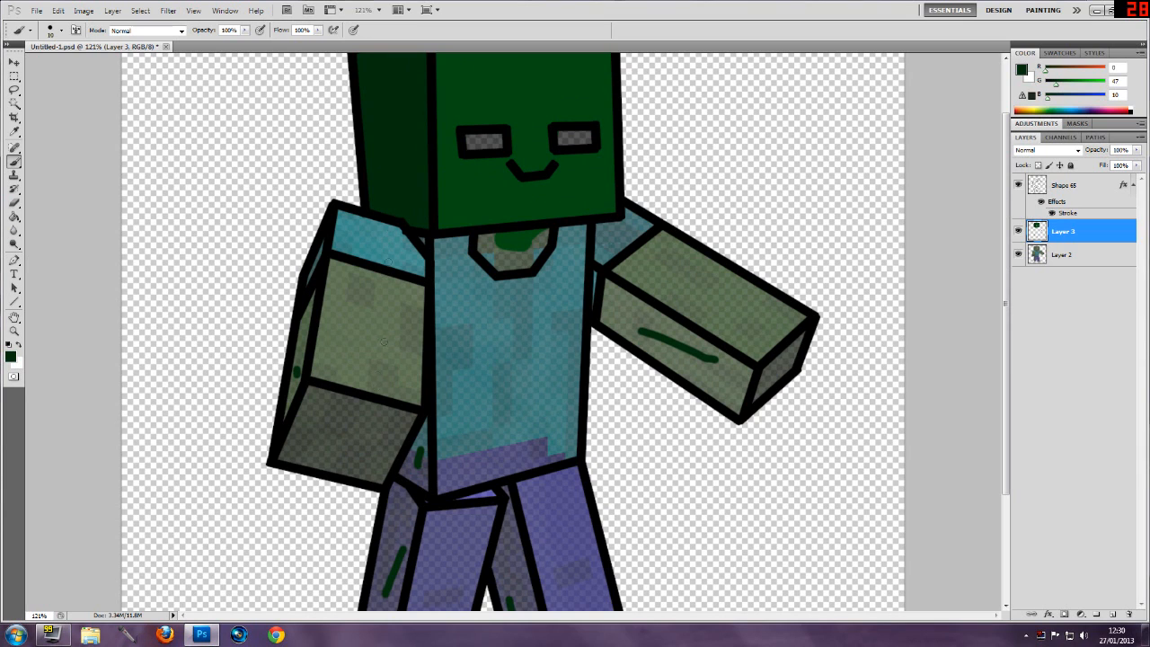
- Review the painted head and the dark green shading marks on the arms, torso and legs
{"action": "scroll", "coordinate": [733, 474], "scroll_direction": "down", "scroll_amount": 3}
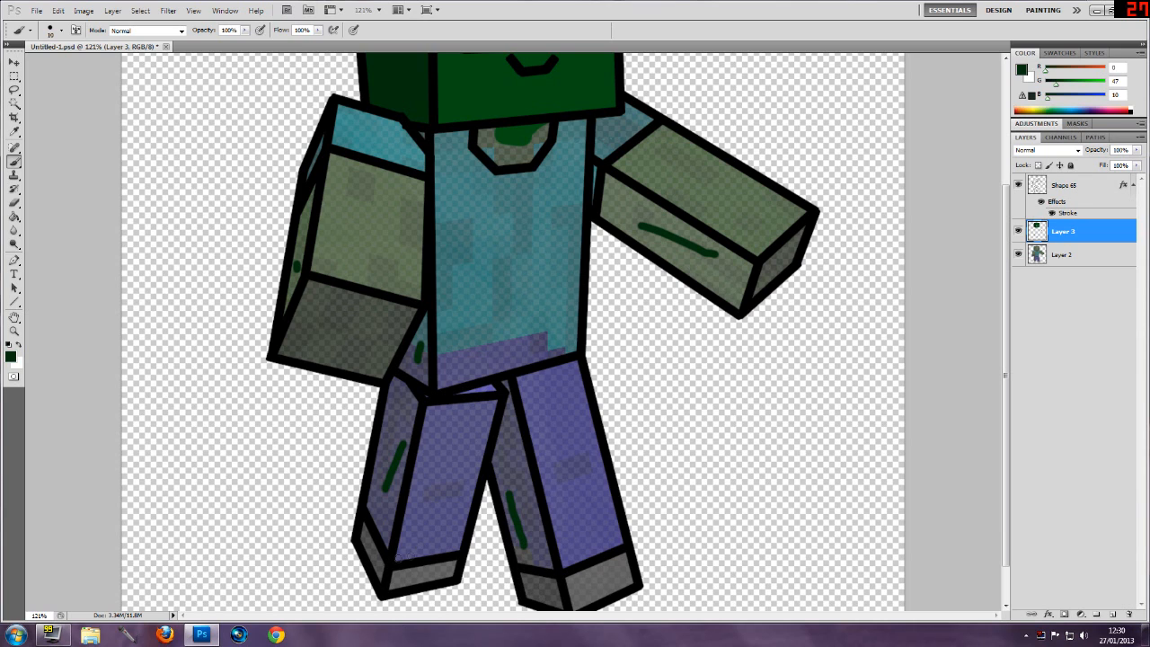
{"action": "scroll", "coordinate": [360, 580], "scroll_direction": "up", "scroll_amount": 4}
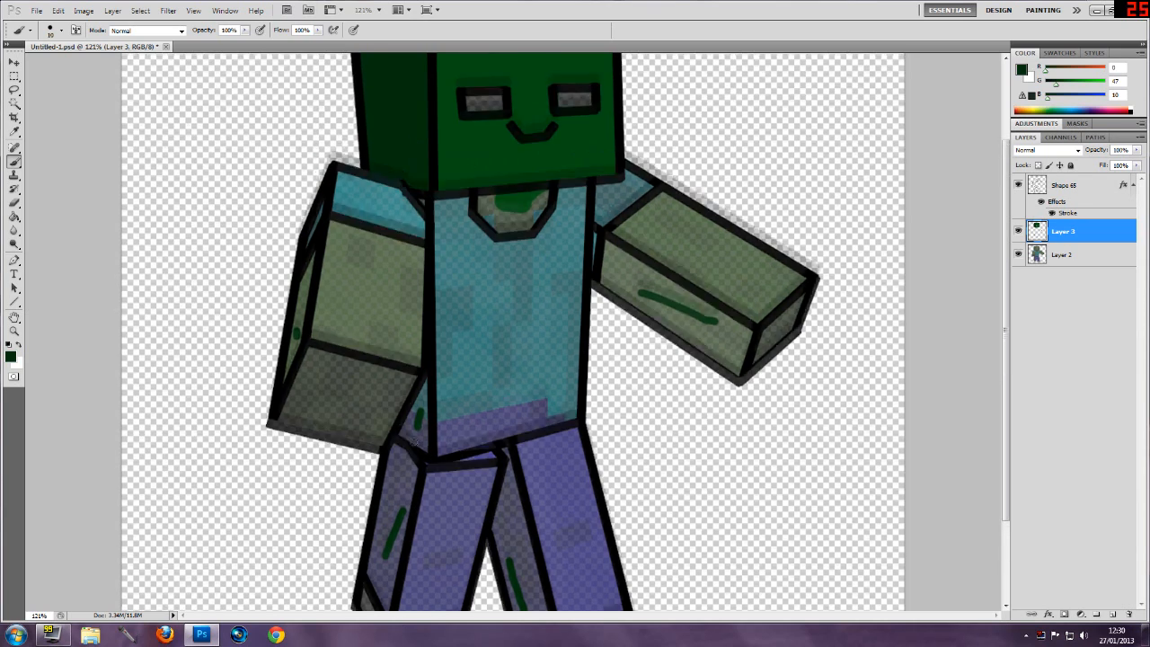
{"action": "scroll", "coordinate": [235, 301], "scroll_direction": "up", "scroll_amount": 2}
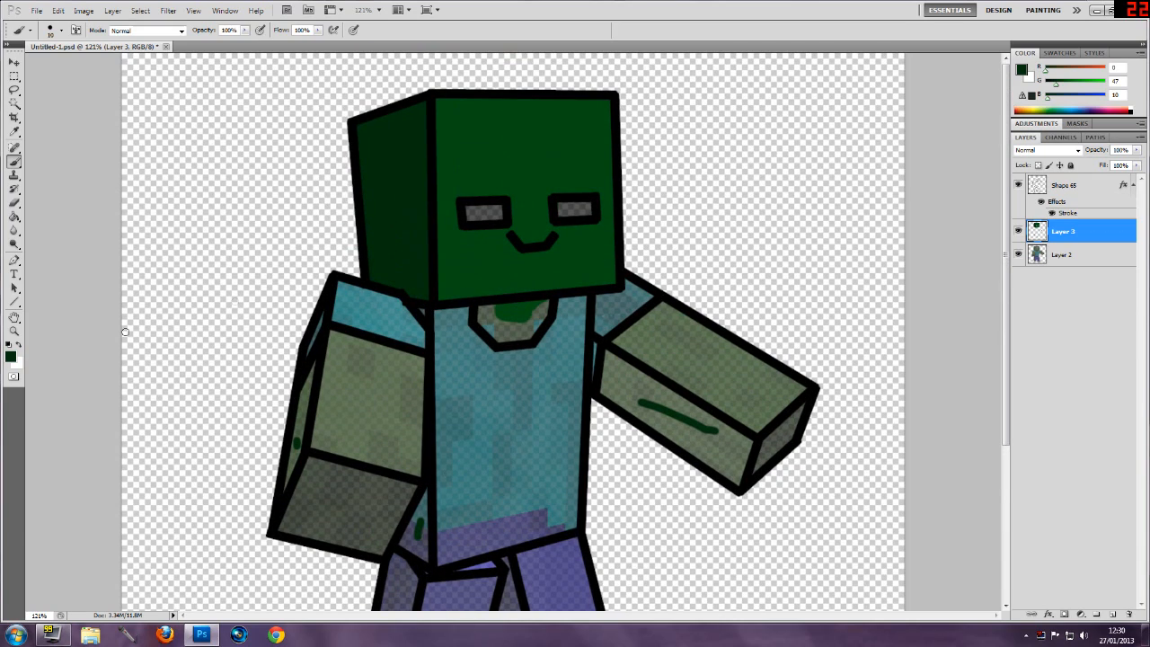
{"action": "left_click", "coordinate": [15, 331]}
{"action": "left_click", "coordinate": [532, 222]}
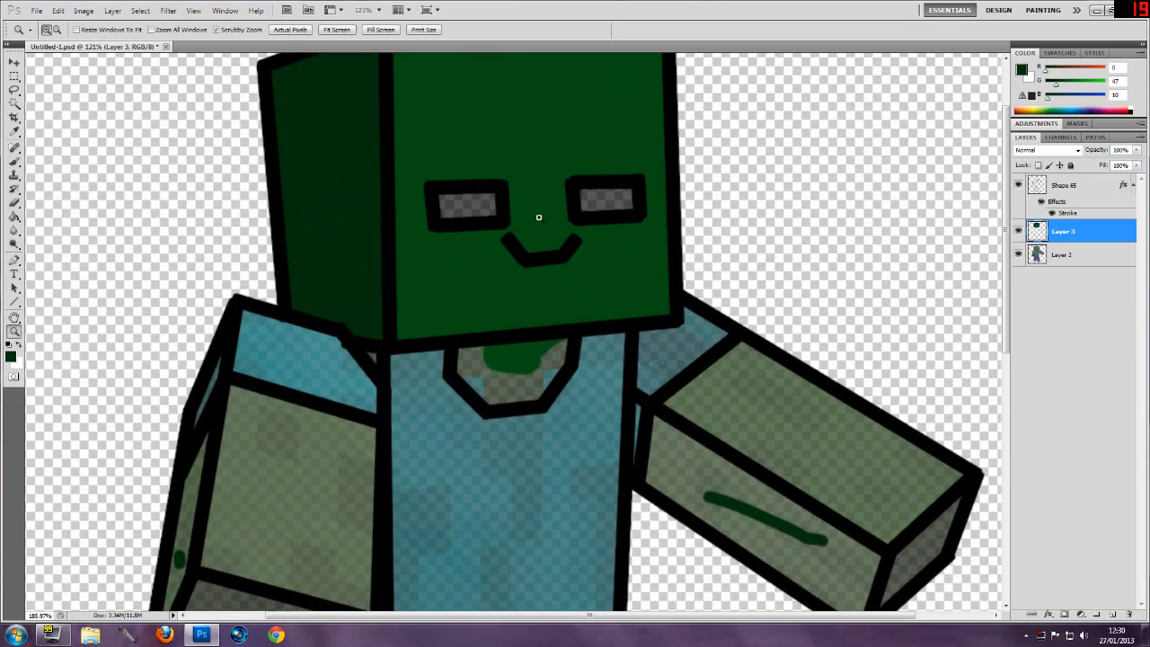
{"action": "left_click", "coordinate": [493, 291]}
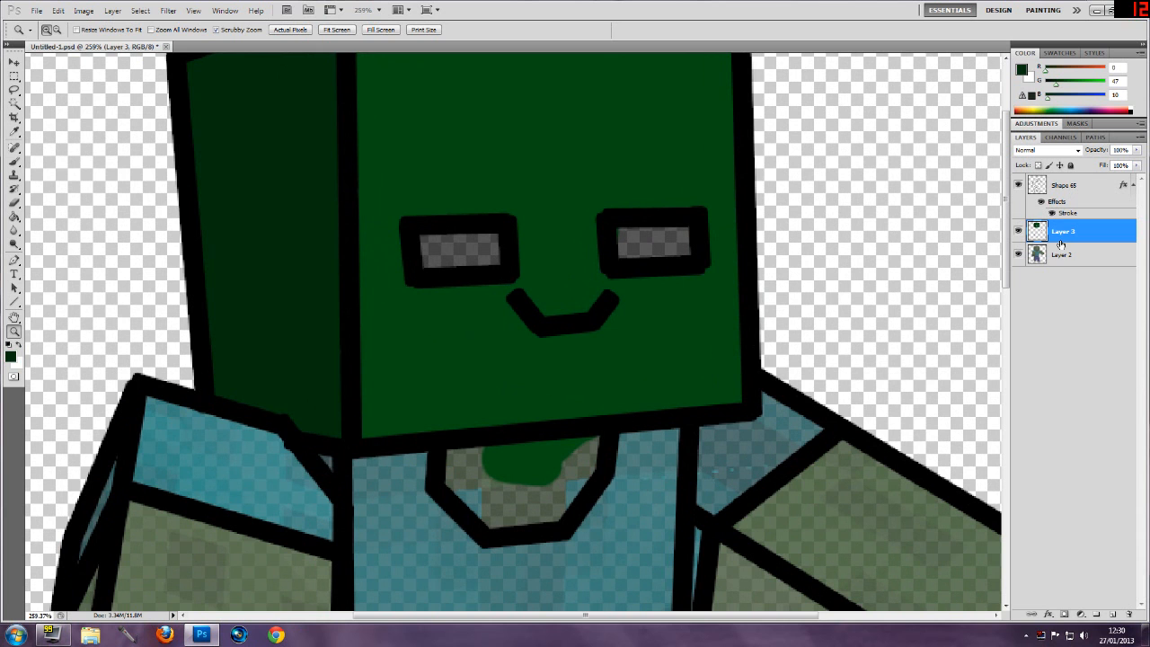
{"action": "left_click_drag", "start_coordinate": [559, 234], "coordinate": [540, 254]}
{"action": "left_click_drag", "start_coordinate": [579, 156], "coordinate": [569, 245]}
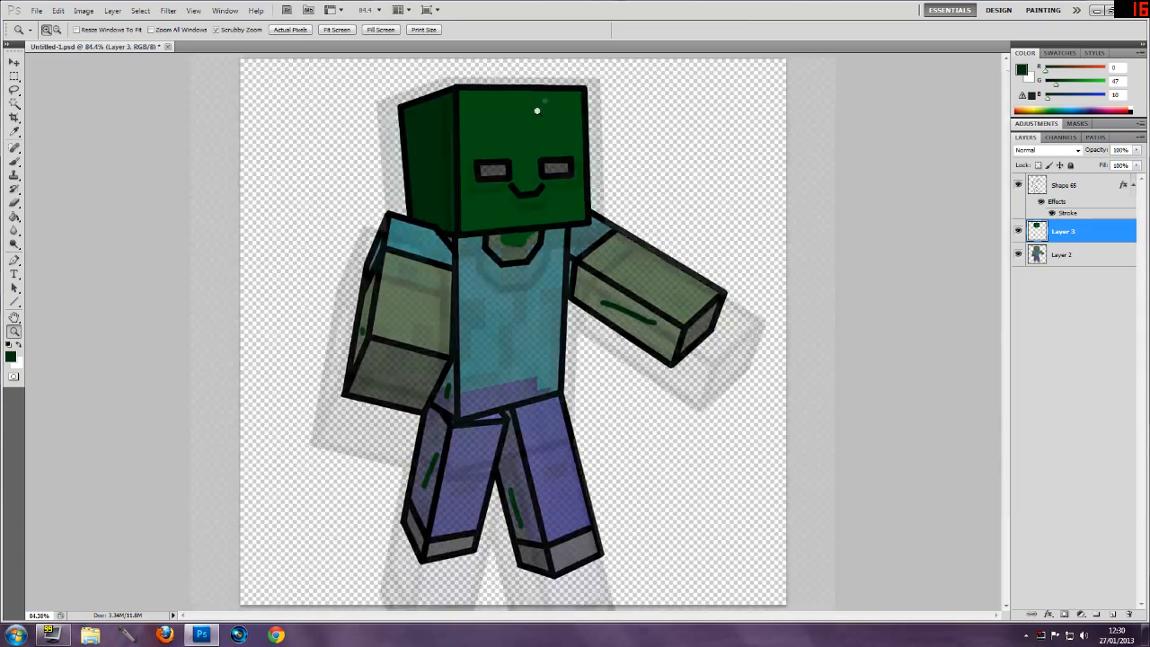
- Paint the inside of both eyes white on Layer 3
{"action": "left_click_drag", "start_coordinate": [531, 113], "coordinate": [551, 90]}
{"action": "left_click_drag", "start_coordinate": [532, 173], "coordinate": [535, 173]}
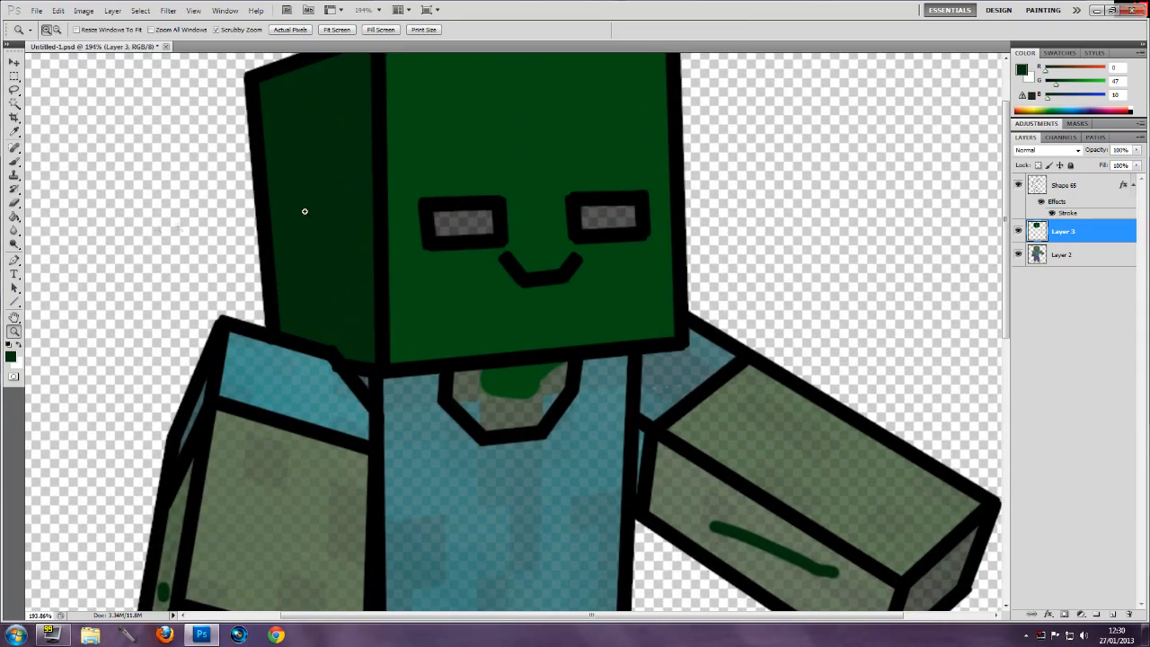
{"action": "scroll", "coordinate": [68, 267], "scroll_direction": "up", "scroll_amount": 3}
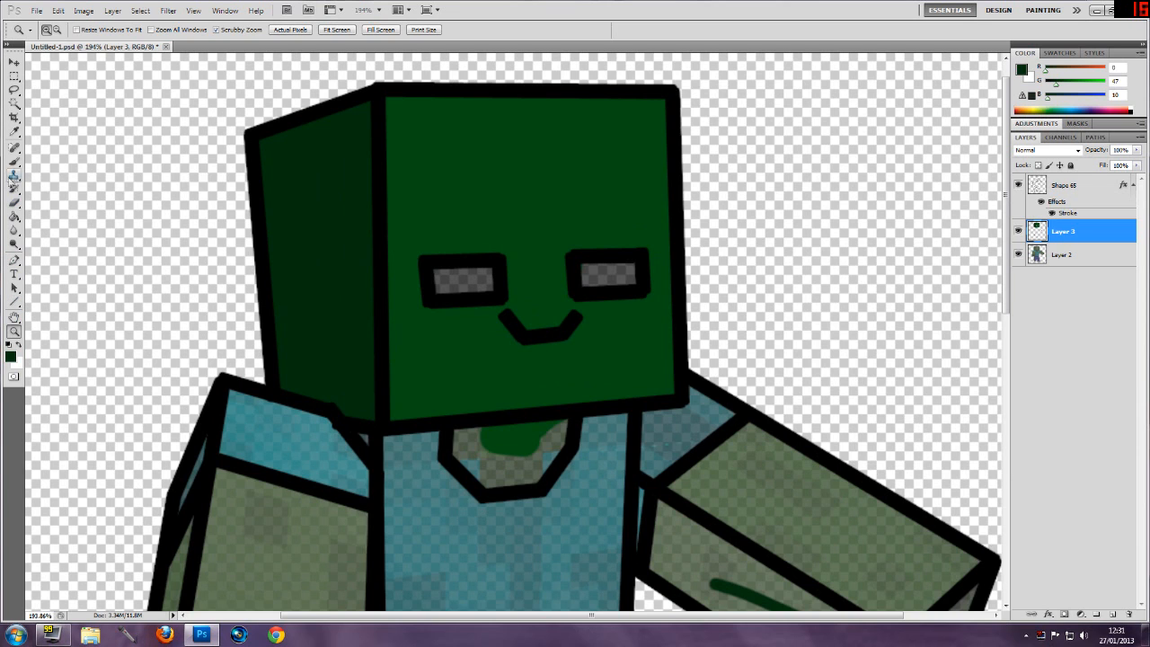
{"action": "left_click", "coordinate": [14, 161]}
{"action": "left_click", "coordinate": [11, 356]}
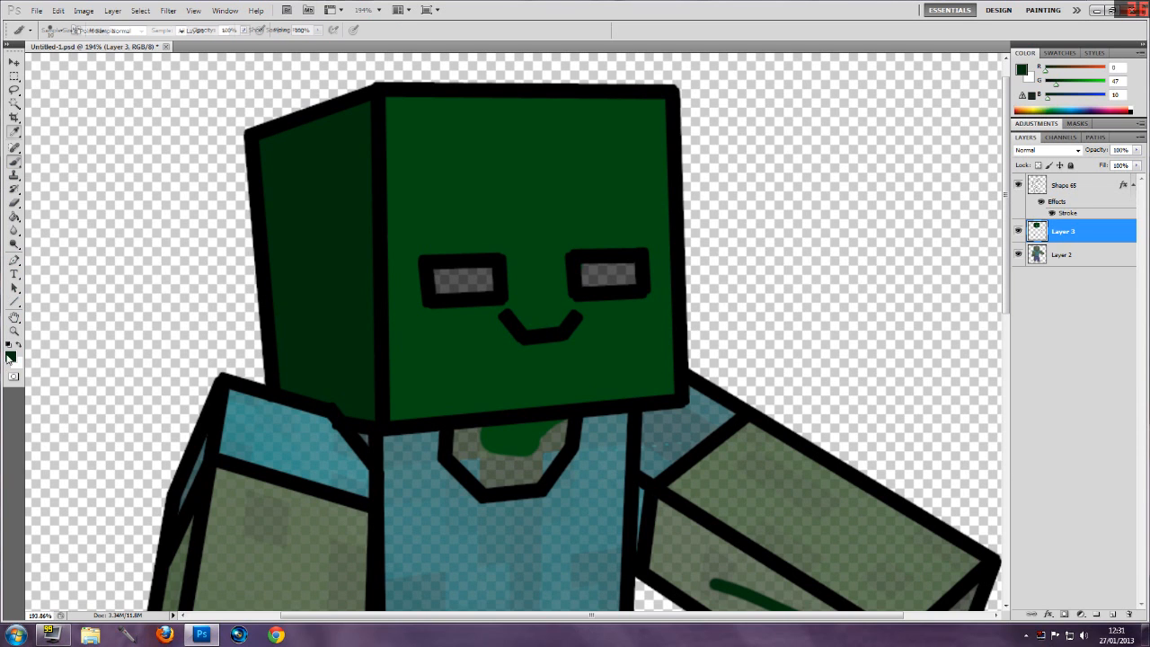
{"action": "left_click", "coordinate": [27, 243]}
{"action": "left_click", "coordinate": [316, 237]}
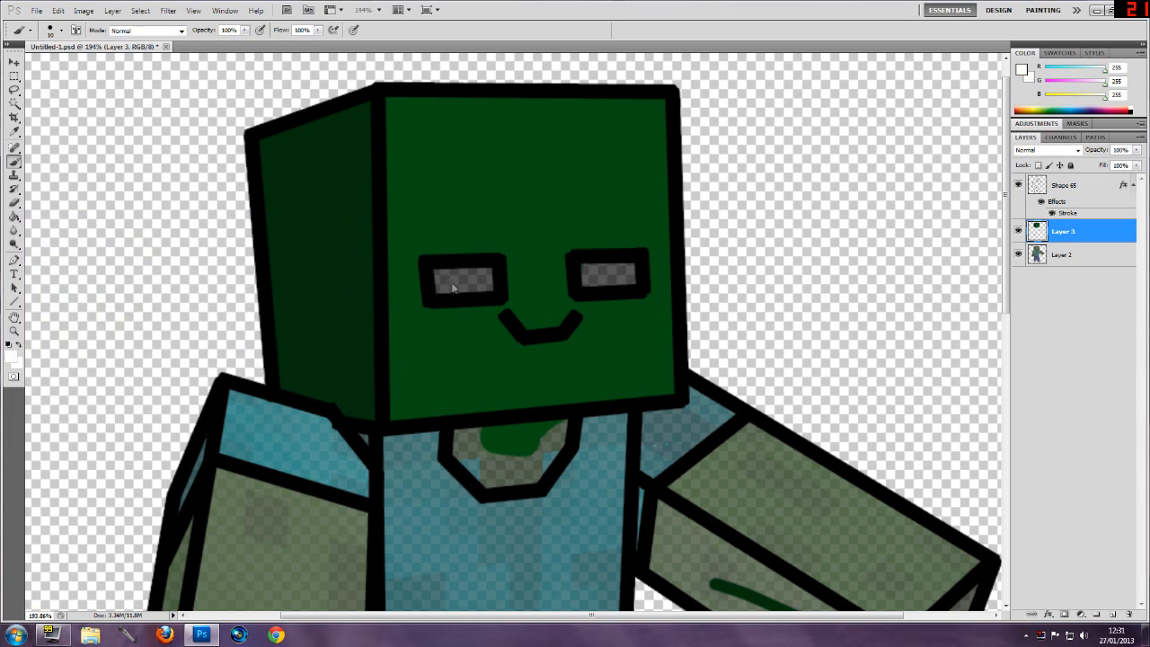
{"action": "mouse_move", "coordinate": [460, 289]}
{"action": "left_mouse_down"}
{"action": "mouse_move", "coordinate": [440, 289]}
{"action": "mouse_move", "coordinate": [438, 275]}
{"action": "mouse_move", "coordinate": [492, 273]}
{"action": "mouse_move", "coordinate": [489, 286]}
{"action": "mouse_move", "coordinate": [462, 289]}
{"action": "mouse_move", "coordinate": [495, 283]}
{"action": "mouse_move", "coordinate": [459, 281]}
{"action": "left_mouse_up"}
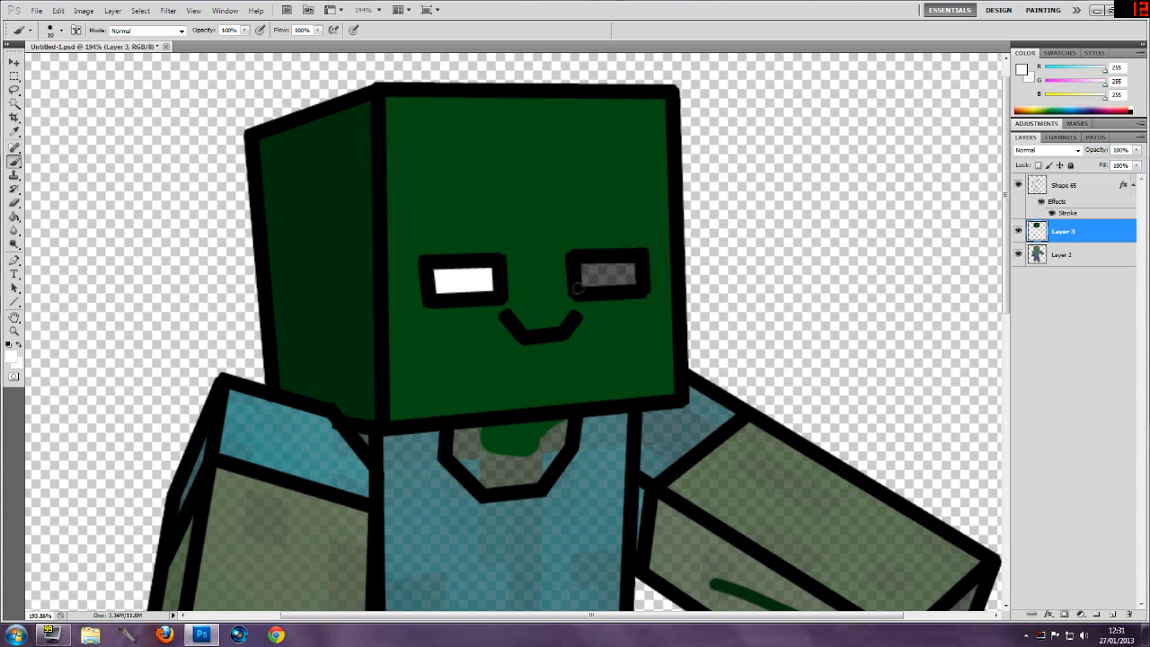
{"action": "mouse_move", "coordinate": [585, 281]}
{"action": "left_mouse_down"}
{"action": "mouse_move", "coordinate": [588, 267]}
{"action": "mouse_move", "coordinate": [624, 266]}
{"action": "mouse_move", "coordinate": [633, 277]}
{"action": "mouse_move", "coordinate": [621, 284]}
{"action": "mouse_move", "coordinate": [596, 282]}
{"action": "mouse_move", "coordinate": [629, 264]}
{"action": "left_mouse_up"}
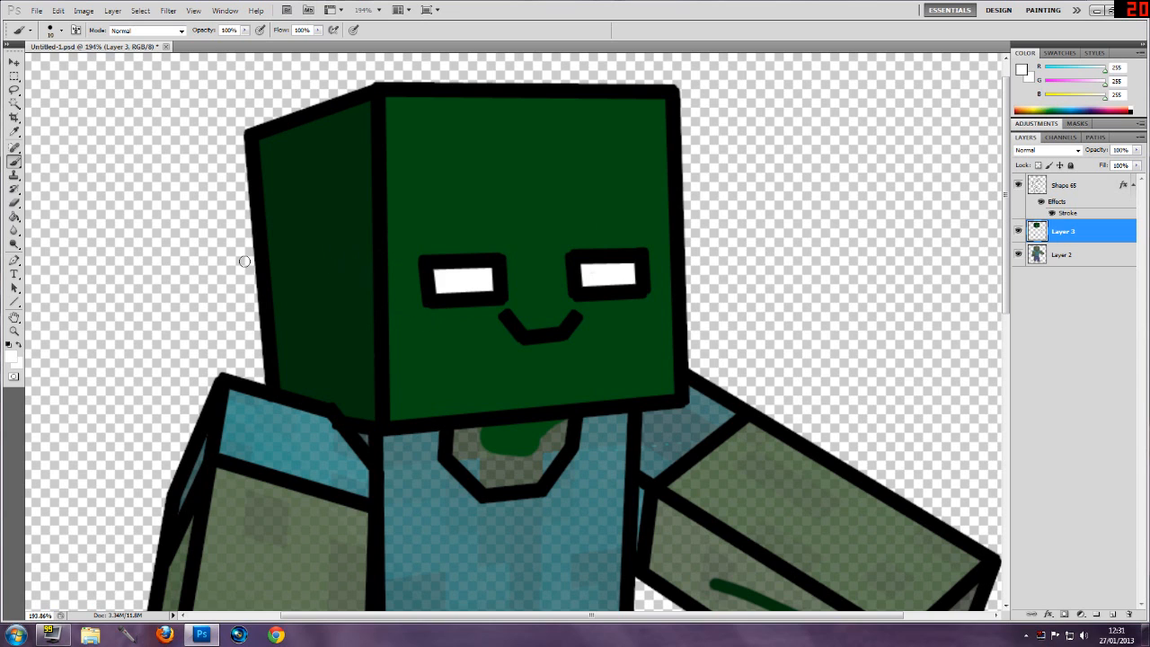
- Paint a wide black pupil in the middle of each eye with 000000, leaving a narrow white bar on either side
{"action": "left_click", "coordinate": [13, 358]}
{"action": "left_click", "coordinate": [153, 394]}
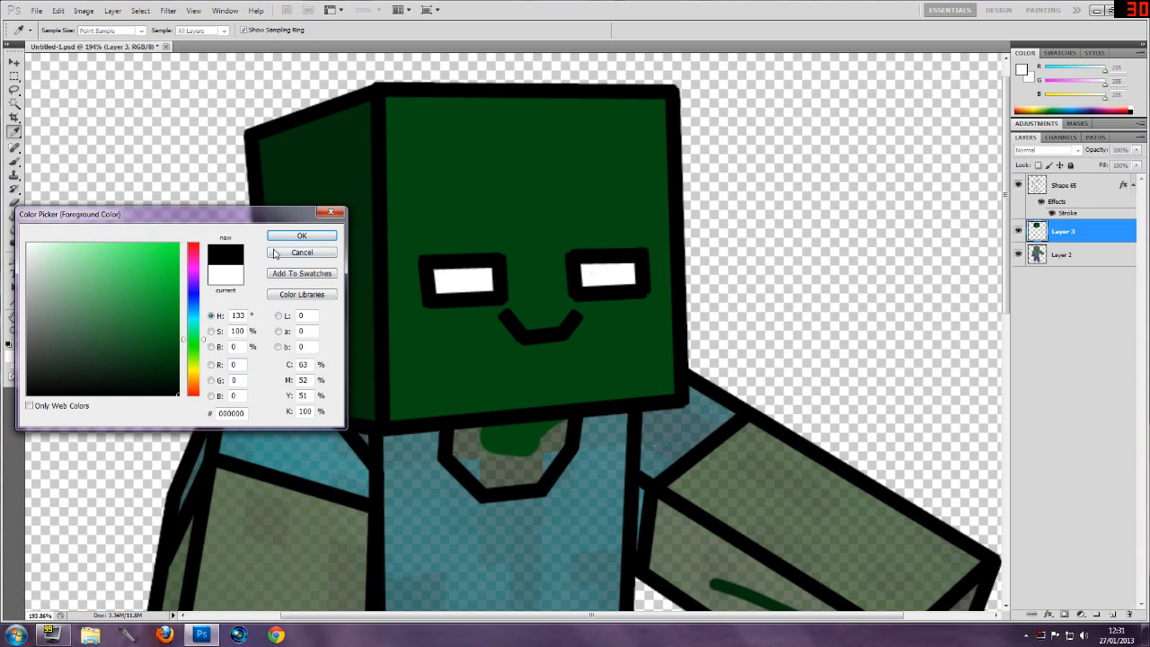
{"action": "left_click", "coordinate": [301, 236]}
{"action": "left_click_drag", "start_coordinate": [447, 262], "coordinate": [451, 290]}
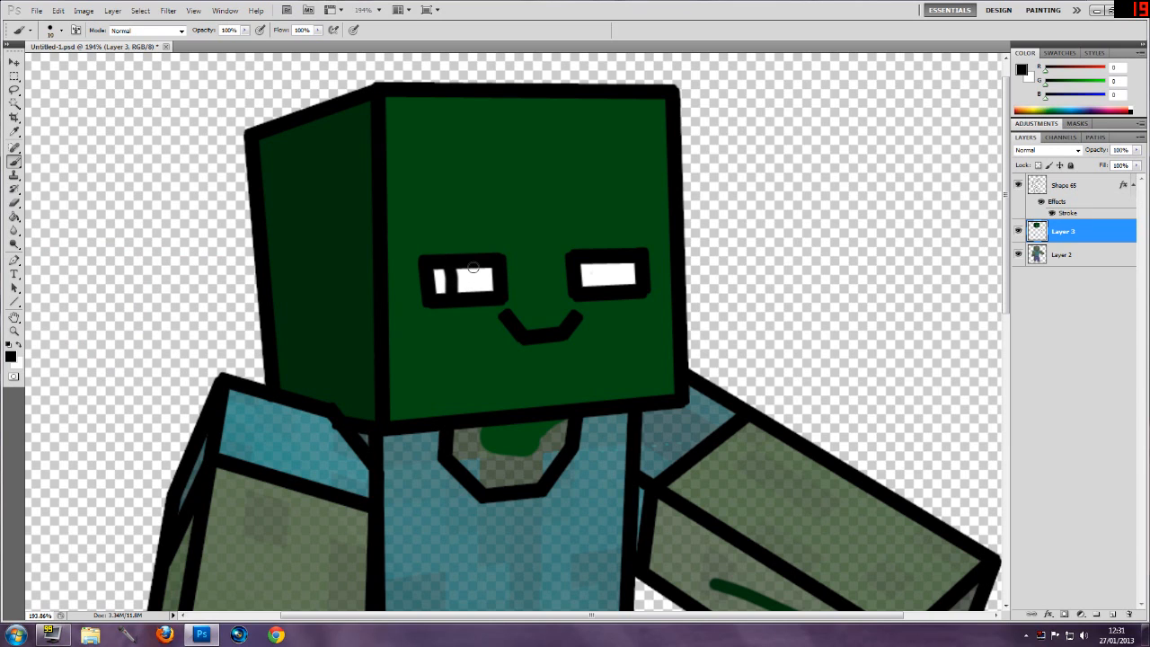
{"action": "left_click_drag", "start_coordinate": [473, 263], "coordinate": [471, 297]}
{"action": "mouse_move", "coordinate": [595, 261]}
{"action": "left_mouse_down"}
{"action": "mouse_move", "coordinate": [594, 289]}
{"action": "mouse_move", "coordinate": [618, 282]}
{"action": "left_mouse_up"}
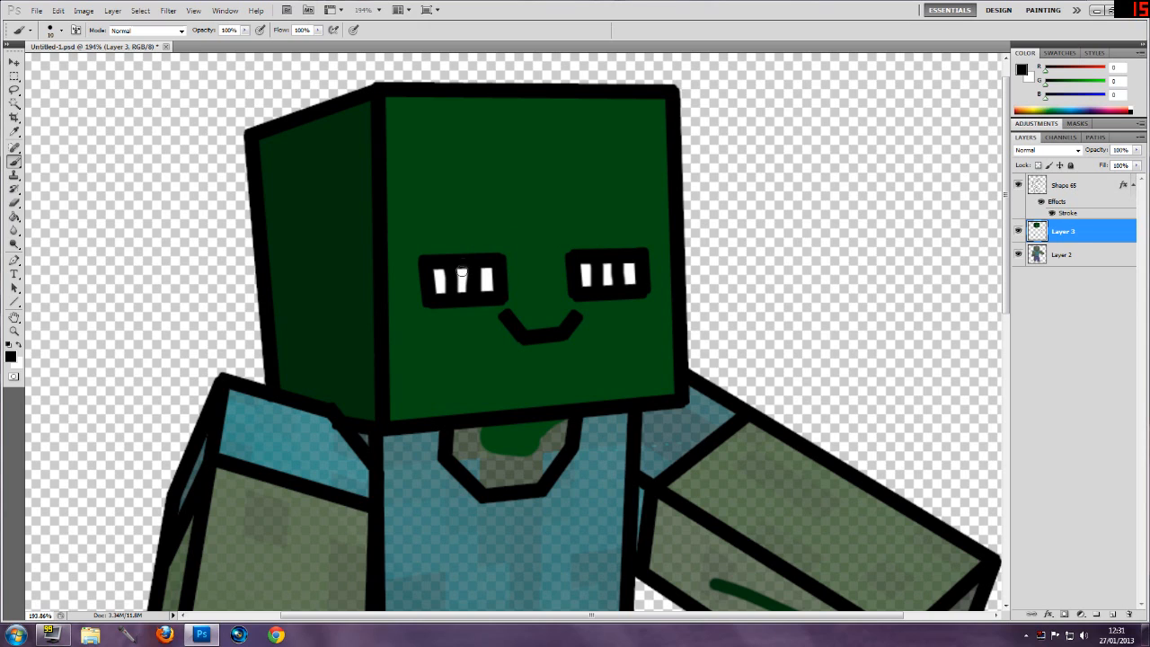
{"action": "mouse_move", "coordinate": [459, 272]}
{"action": "left_mouse_down"}
{"action": "mouse_move", "coordinate": [461, 289]}
{"action": "mouse_move", "coordinate": [461, 278]}
{"action": "left_mouse_up"}
{"action": "left_click_drag", "start_coordinate": [606, 280], "coordinate": [606, 266]}
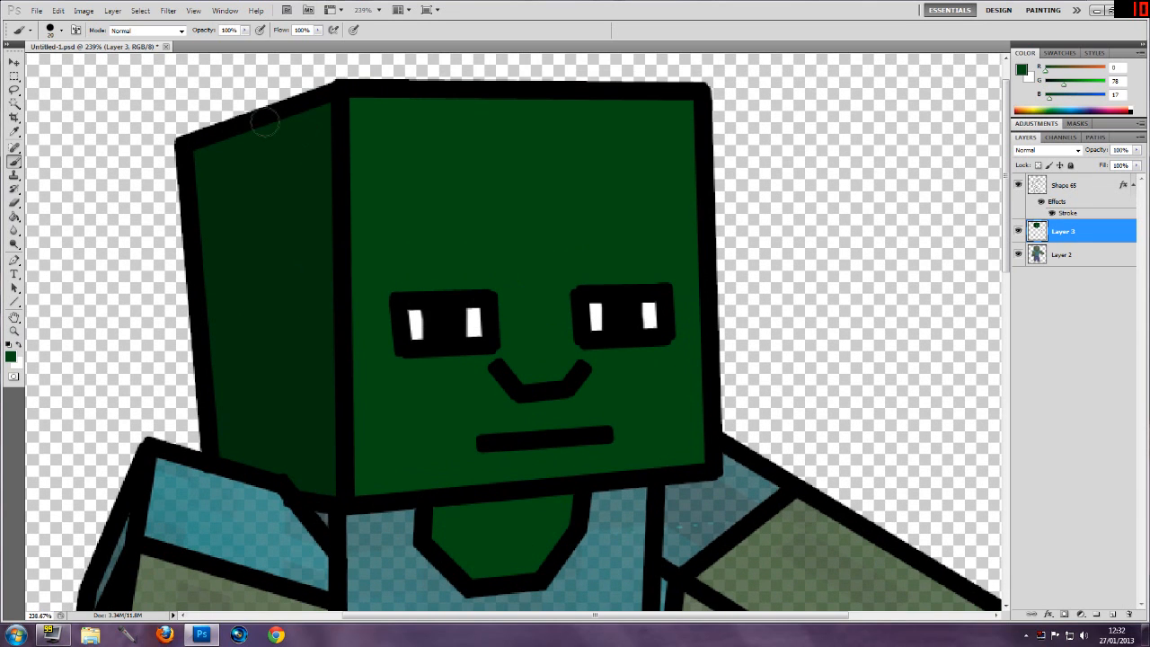
- Sample the head's darker side green and shade the front face's upper corner beside the side face with a 15 px brush
{"action": "left_click", "coordinate": [13, 132]}
{"action": "left_click", "coordinate": [277, 231]}
{"action": "left_click", "coordinate": [14, 162]}
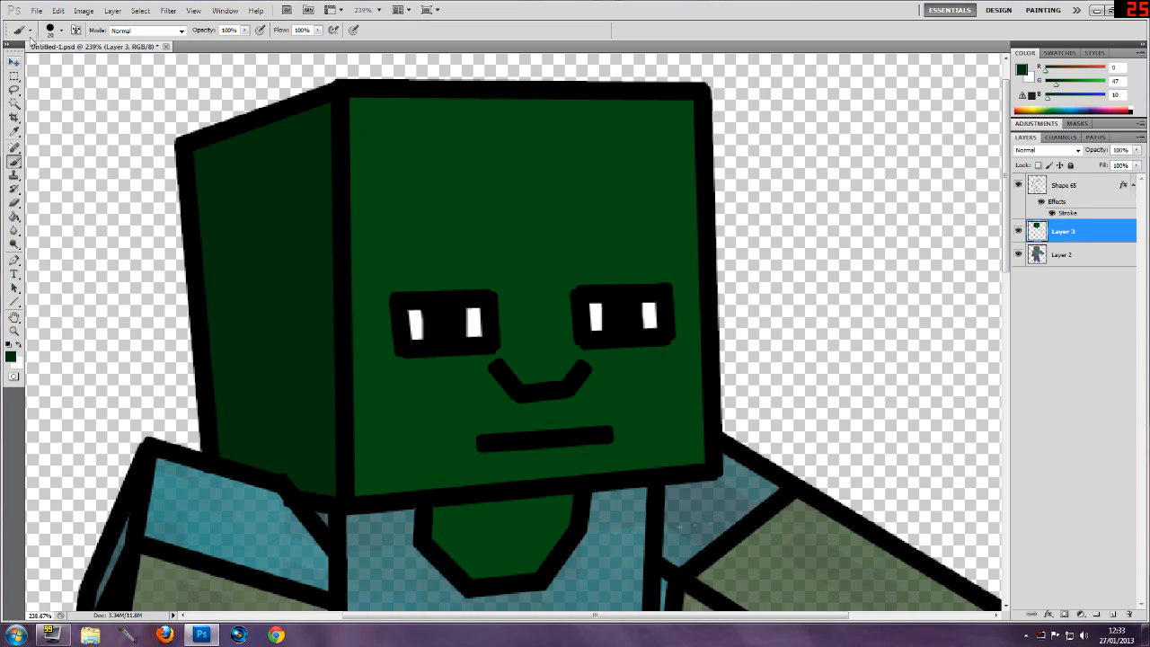
{"action": "left_click", "coordinate": [61, 29]}
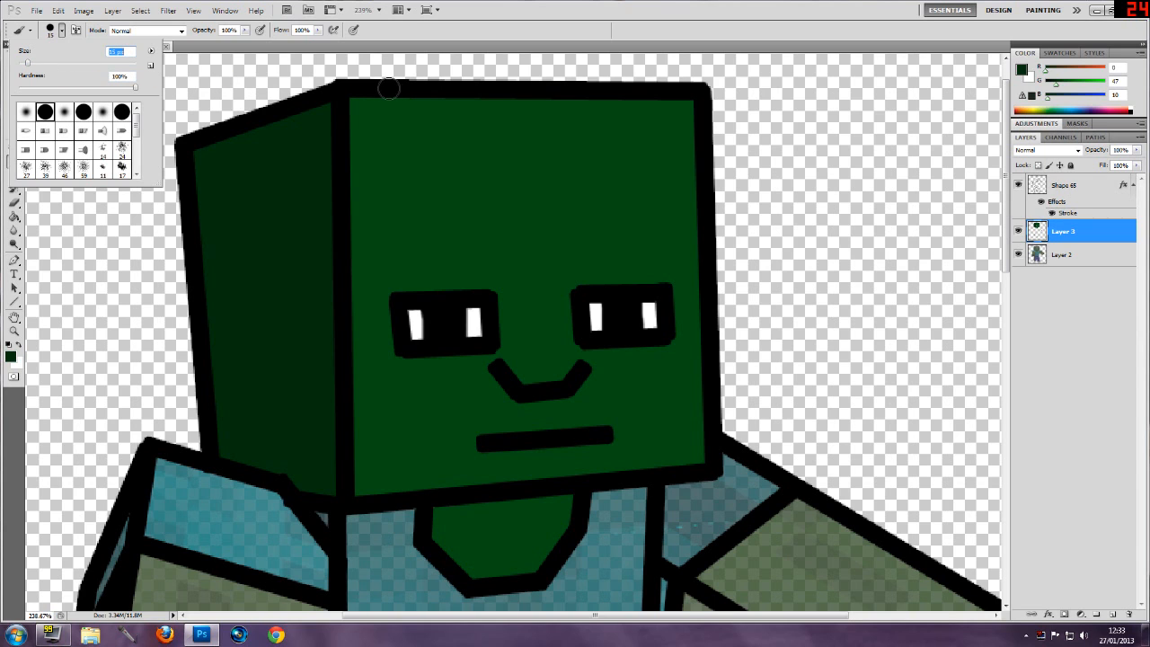
{"action": "left_click_drag", "start_coordinate": [395, 93], "coordinate": [326, 139]}
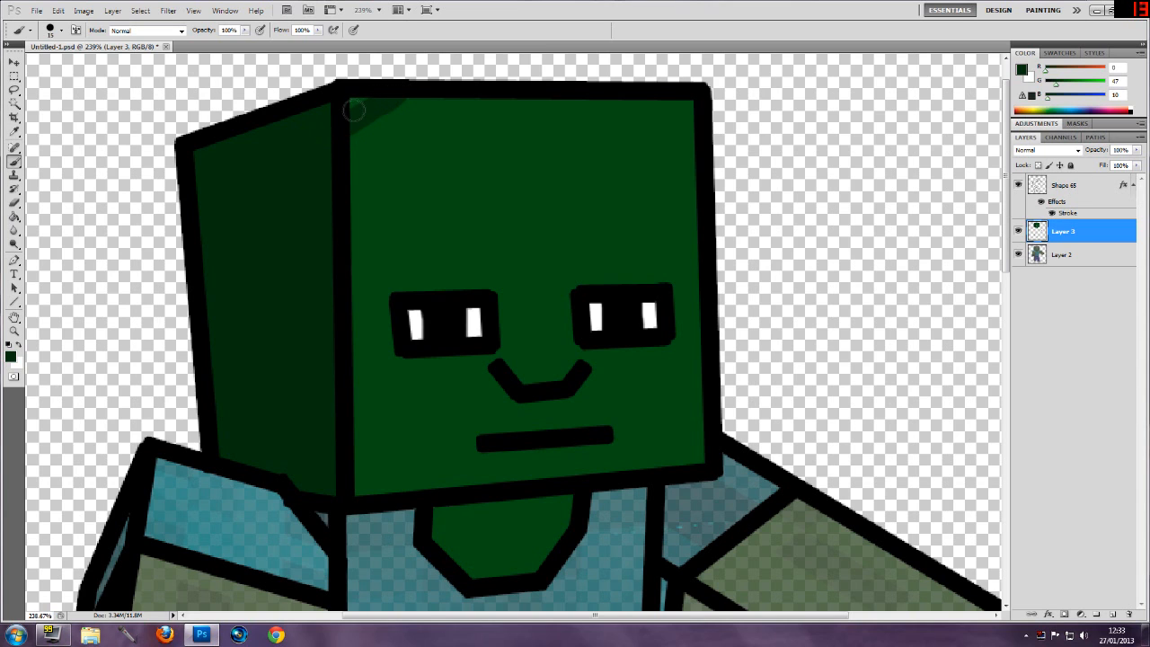
{"action": "mouse_move", "coordinate": [366, 113]}
{"action": "left_mouse_down"}
{"action": "mouse_move", "coordinate": [377, 99]}
{"action": "mouse_move", "coordinate": [347, 148]}
{"action": "left_mouse_up"}
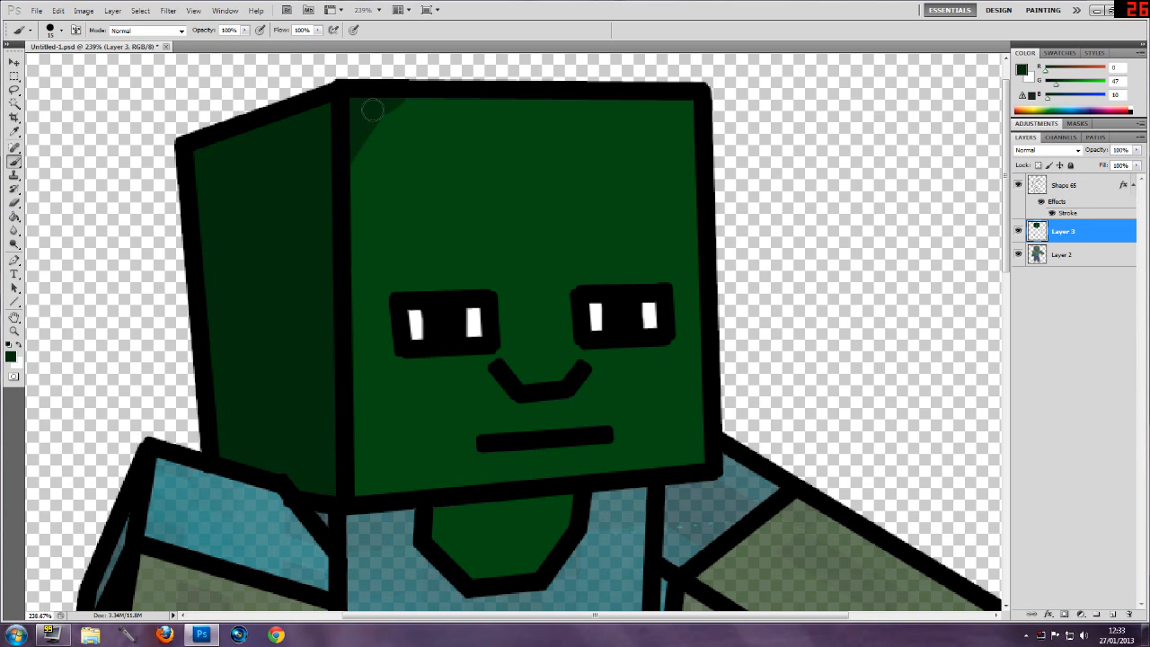
{"action": "left_click_drag", "start_coordinate": [379, 107], "coordinate": [447, 90]}
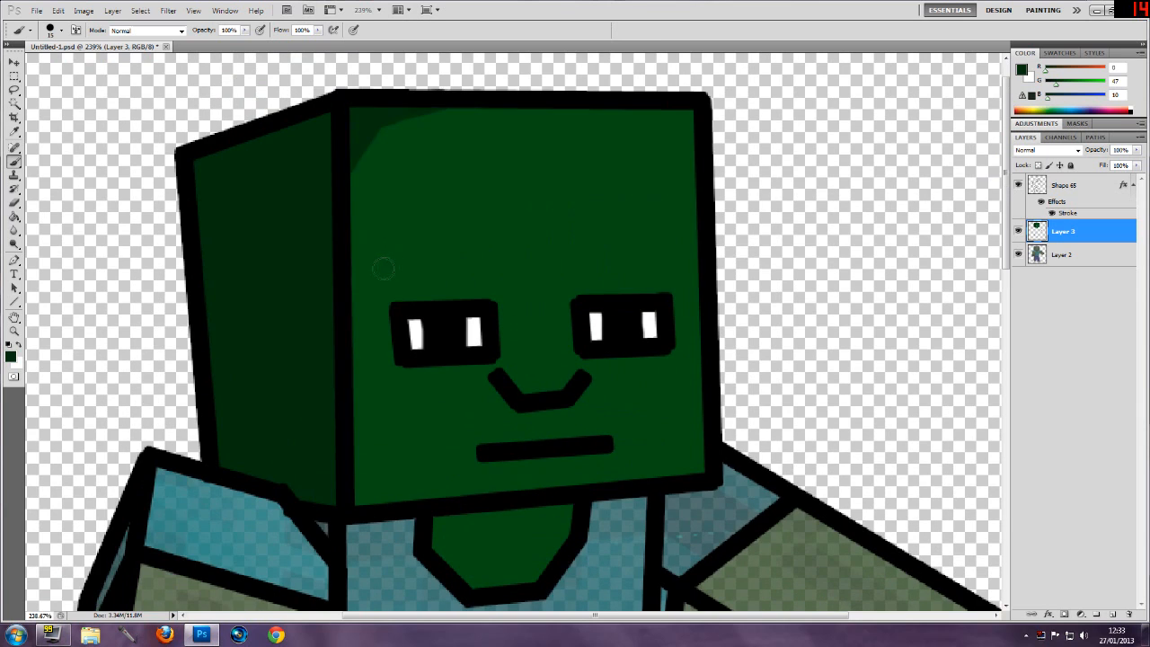
- Extend the dark green shading as a vertical strip down the front face along the edge shared with the side face
{"action": "mouse_move", "coordinate": [360, 152]}
{"action": "left_mouse_down"}
{"action": "mouse_move", "coordinate": [355, 133]}
{"action": "mouse_move", "coordinate": [349, 428]}
{"action": "left_mouse_up"}
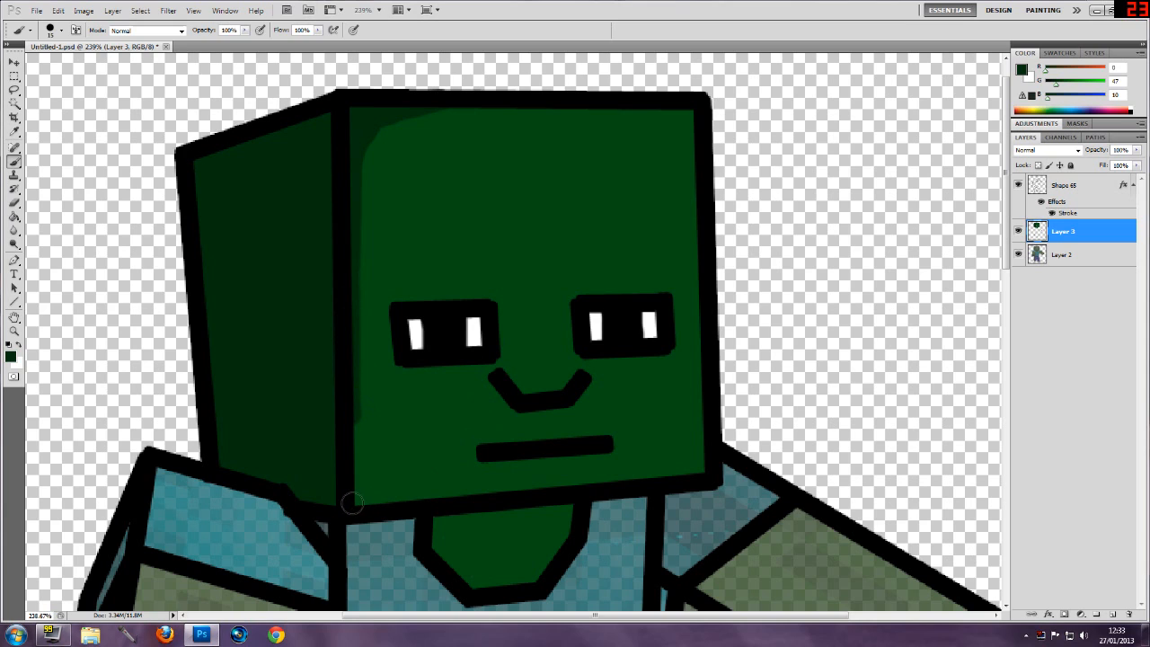
{"action": "mouse_move", "coordinate": [351, 495]}
{"action": "left_mouse_down"}
{"action": "mouse_move", "coordinate": [351, 275]}
{"action": "mouse_move", "coordinate": [362, 274]}
{"action": "left_mouse_up"}
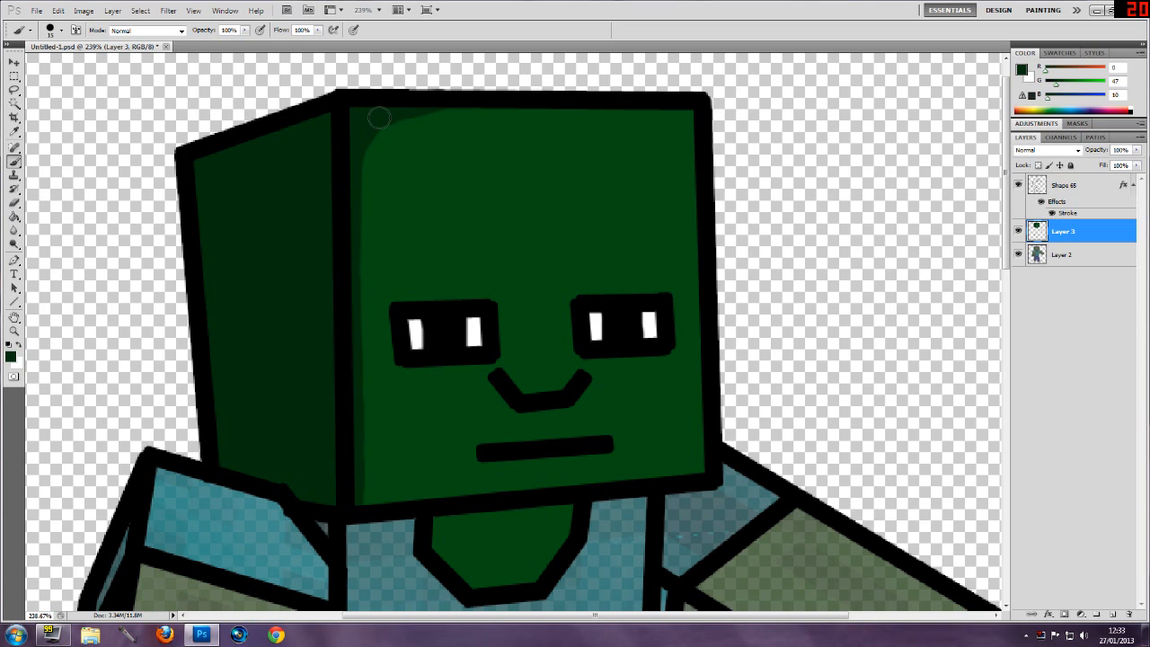
{"action": "mouse_move", "coordinate": [375, 117]}
{"action": "left_mouse_down"}
{"action": "mouse_move", "coordinate": [352, 153]}
{"action": "mouse_move", "coordinate": [341, 406]}
{"action": "mouse_move", "coordinate": [368, 509]}
{"action": "mouse_move", "coordinate": [355, 499]}
{"action": "mouse_move", "coordinate": [337, 194]}
{"action": "left_mouse_up"}
{"action": "mouse_move", "coordinate": [351, 495]}
{"action": "left_mouse_down"}
{"action": "mouse_move", "coordinate": [361, 501]}
{"action": "mouse_move", "coordinate": [367, 121]}
{"action": "mouse_move", "coordinate": [363, 142]}
{"action": "left_mouse_up"}
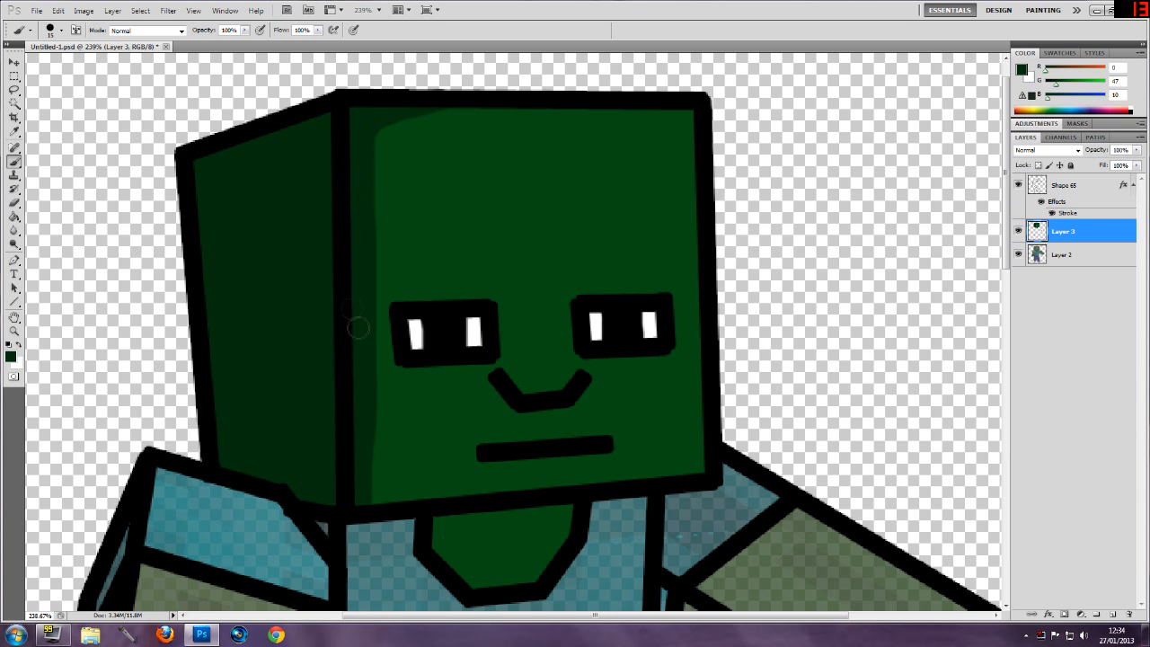
- Examine the shaded head both in close-up and against the whole figure
{"action": "scroll", "coordinate": [365, 391], "scroll_direction": "down", "scroll_amount": 1}
{"action": "key", "text": "z"}
{"action": "left_click_drag", "start_coordinate": [541, 288], "coordinate": [465, 321]}
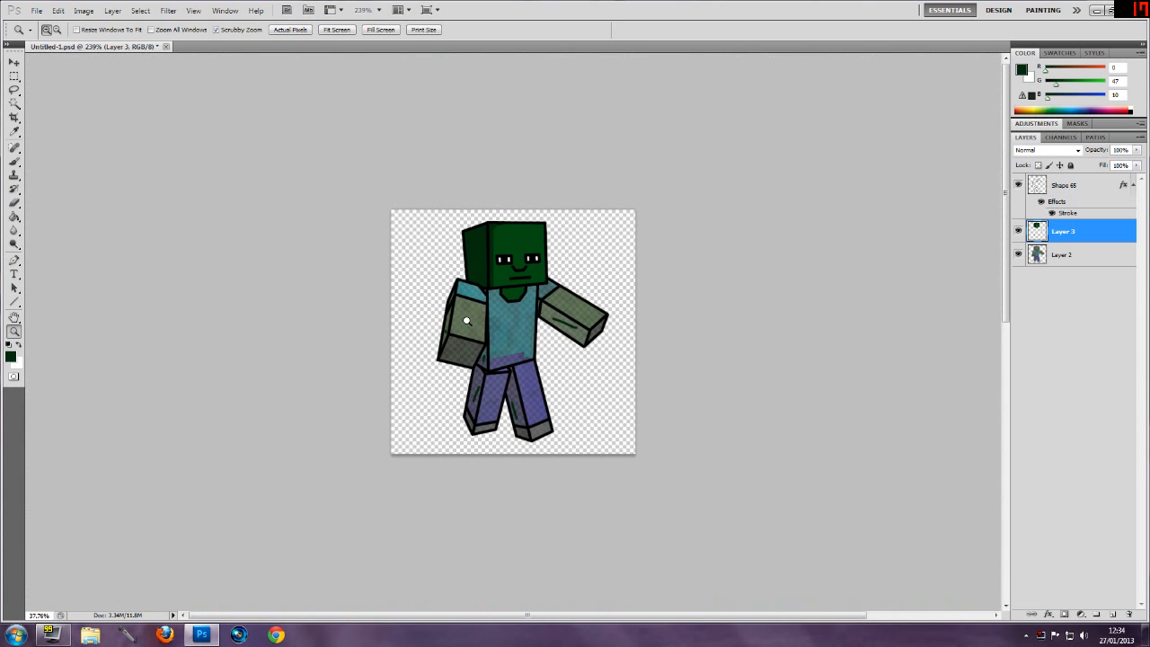
{"action": "left_click_drag", "start_coordinate": [576, 208], "coordinate": [585, 195]}
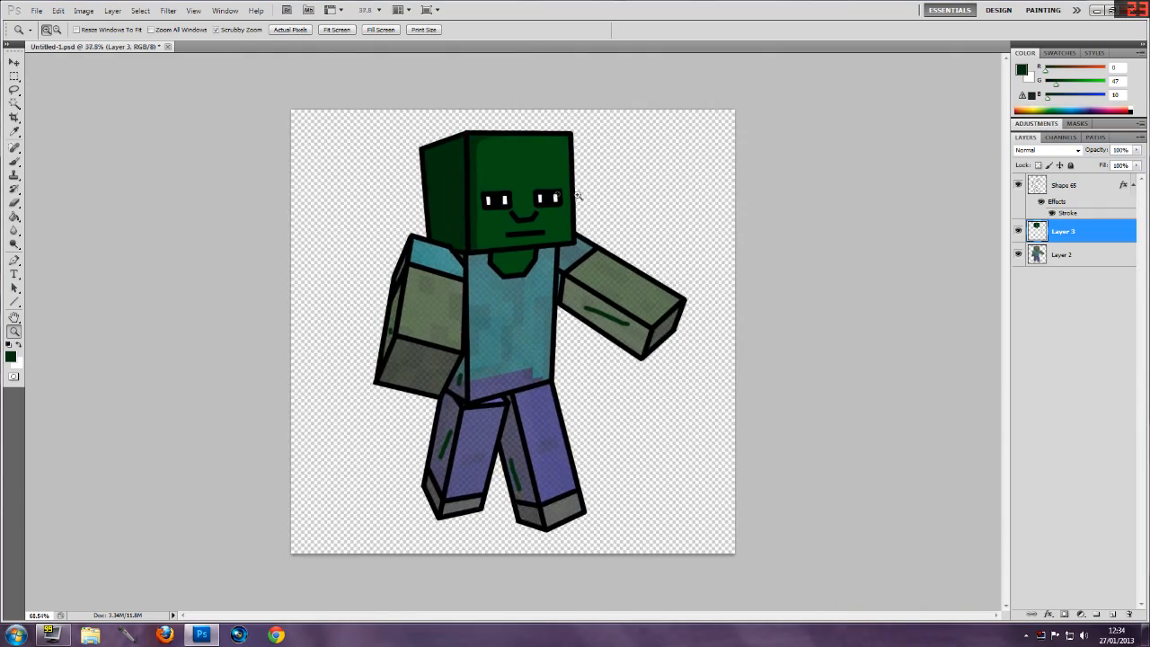
{"action": "left_click_drag", "start_coordinate": [546, 139], "coordinate": [596, 128]}
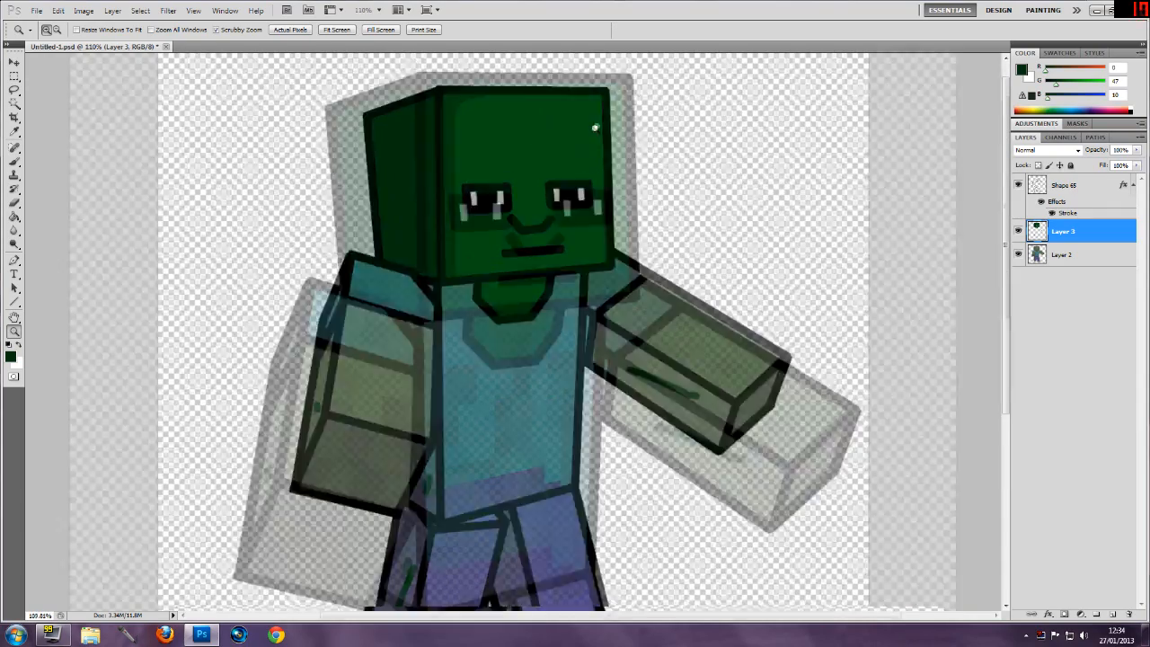
{"action": "left_click_drag", "start_coordinate": [518, 167], "coordinate": [450, 232]}
{"action": "left_click_drag", "start_coordinate": [524, 273], "coordinate": [526, 274]}
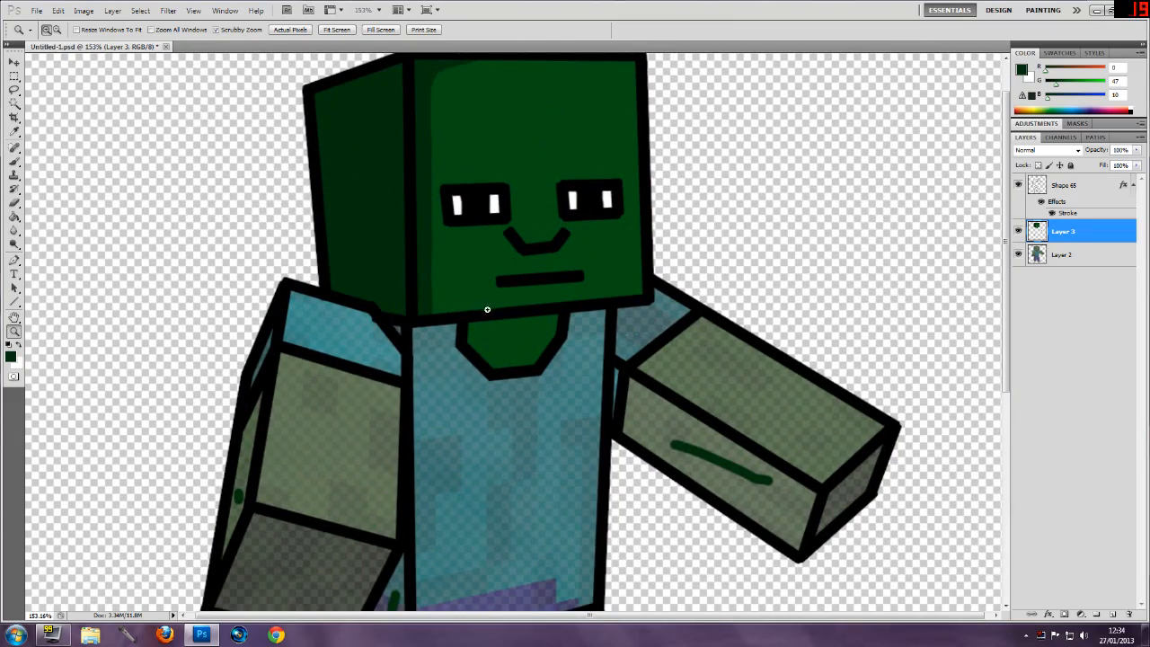
{"action": "left_click_drag", "start_coordinate": [401, 349], "coordinate": [437, 313]}
{"action": "key", "text": "ctrl+0"}
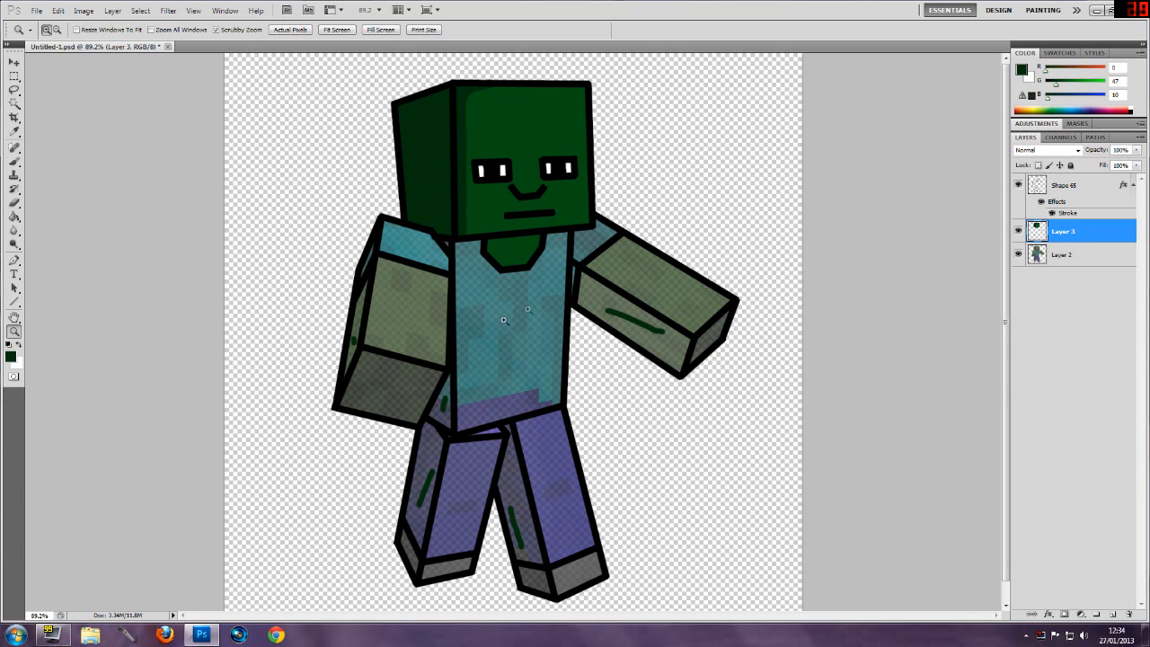
{"action": "left_click_drag", "start_coordinate": [507, 309], "coordinate": [530, 315]}
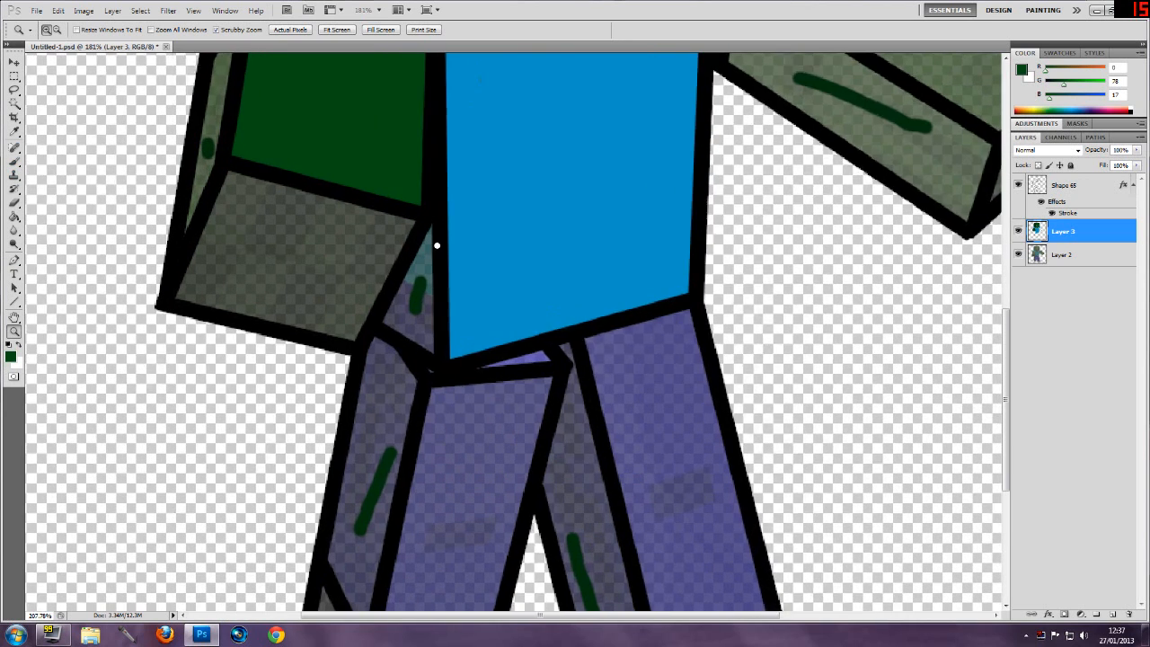
- Sample the shirt blue, darken it to RGB 0, 84, 111 and colour the torso's shaded side face with it
{"action": "left_click", "coordinate": [438, 246]}
{"action": "left_click", "coordinate": [14, 132]}
{"action": "left_click", "coordinate": [529, 230]}
{"action": "left_click", "coordinate": [11, 358]}
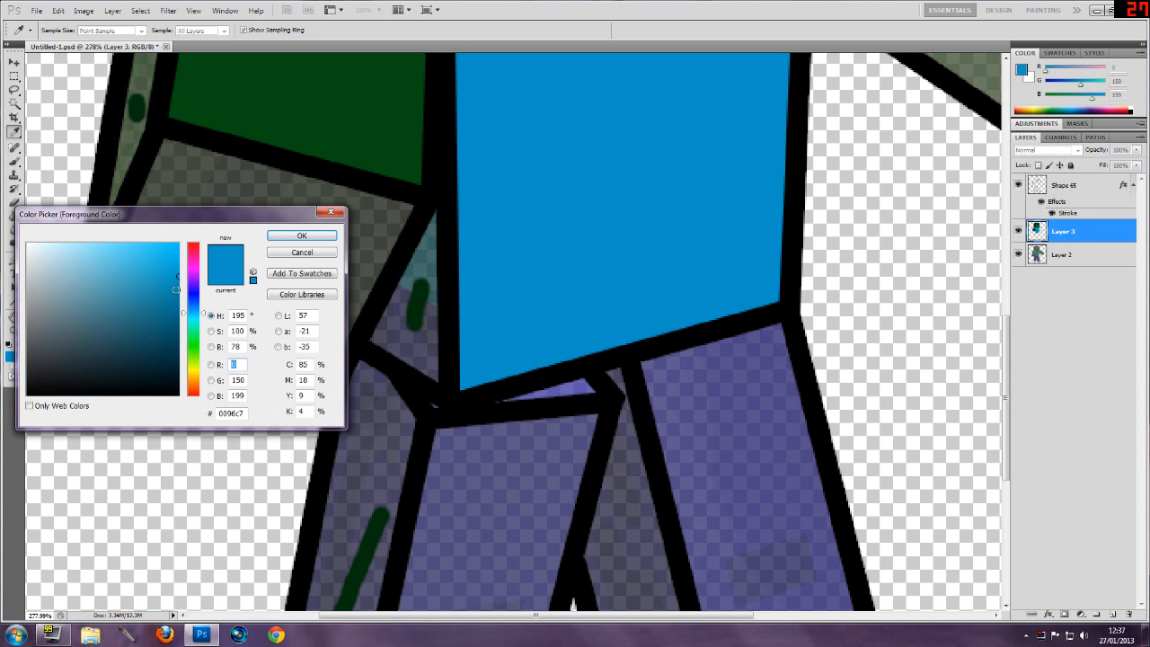
{"action": "left_click_drag", "start_coordinate": [179, 300], "coordinate": [179, 329]}
{"action": "left_click", "coordinate": [302, 235]}
- Darken the shirt shade to RGB 0, 60, 80 and repaint the torso's shaded side face below the arm with it
{"action": "key", "text": "z"}
{"action": "left_click_drag", "start_coordinate": [575, 333], "coordinate": [457, 328]}
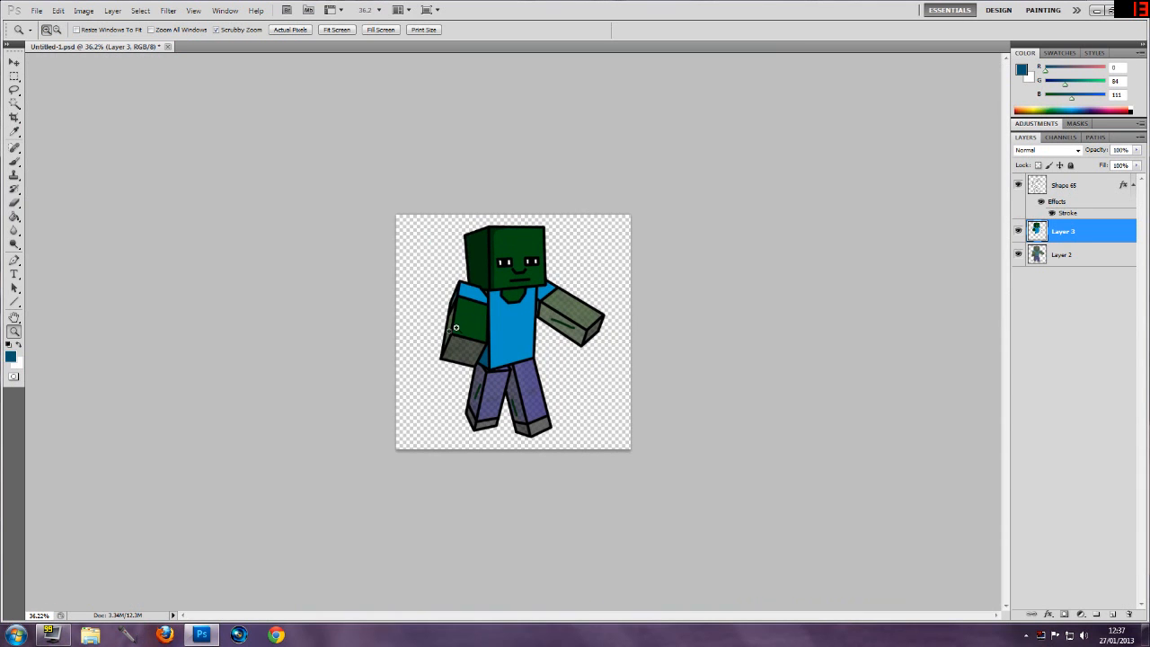
{"action": "left_click_drag", "start_coordinate": [487, 269], "coordinate": [501, 121]}
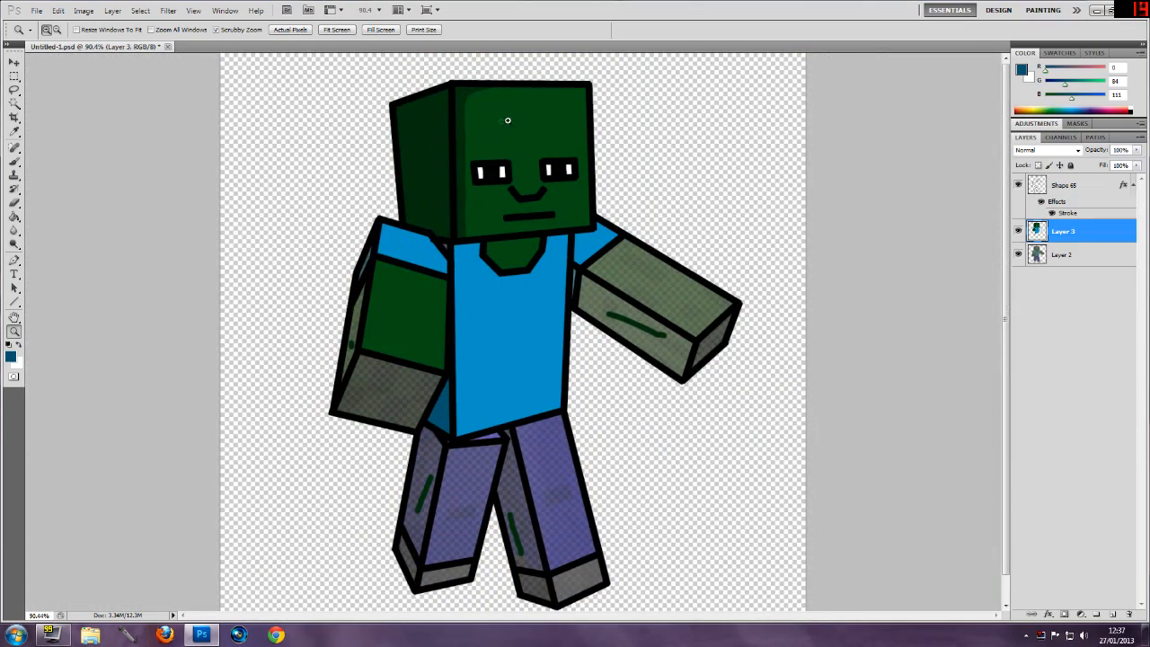
{"action": "left_click_drag", "start_coordinate": [425, 479], "coordinate": [404, 363]}
{"action": "left_click", "coordinate": [13, 357]}
{"action": "left_click", "coordinate": [179, 347]}
{"action": "left_click", "coordinate": [302, 236]}
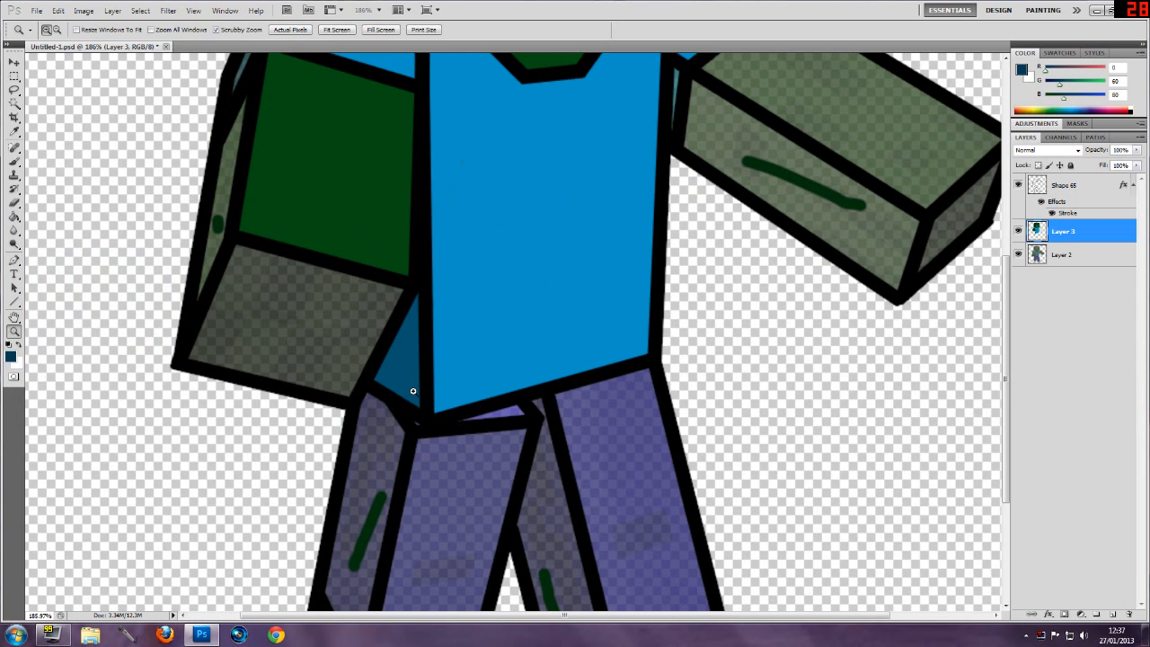
{"action": "left_click", "coordinate": [14, 161]}
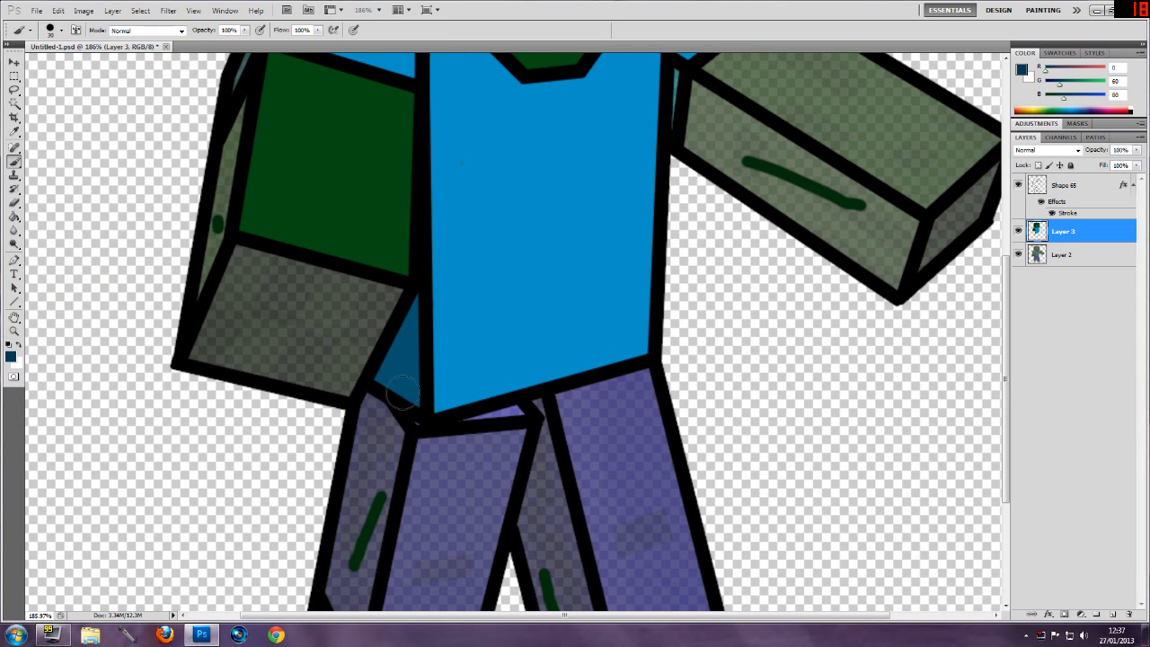
{"action": "mouse_move", "coordinate": [406, 386]}
{"action": "left_mouse_down"}
{"action": "mouse_move", "coordinate": [395, 395]}
{"action": "mouse_move", "coordinate": [413, 307]}
{"action": "mouse_move", "coordinate": [410, 376]}
{"action": "mouse_move", "coordinate": [395, 395]}
{"action": "mouse_move", "coordinate": [383, 374]}
{"action": "mouse_move", "coordinate": [397, 361]}
{"action": "left_mouse_up"}
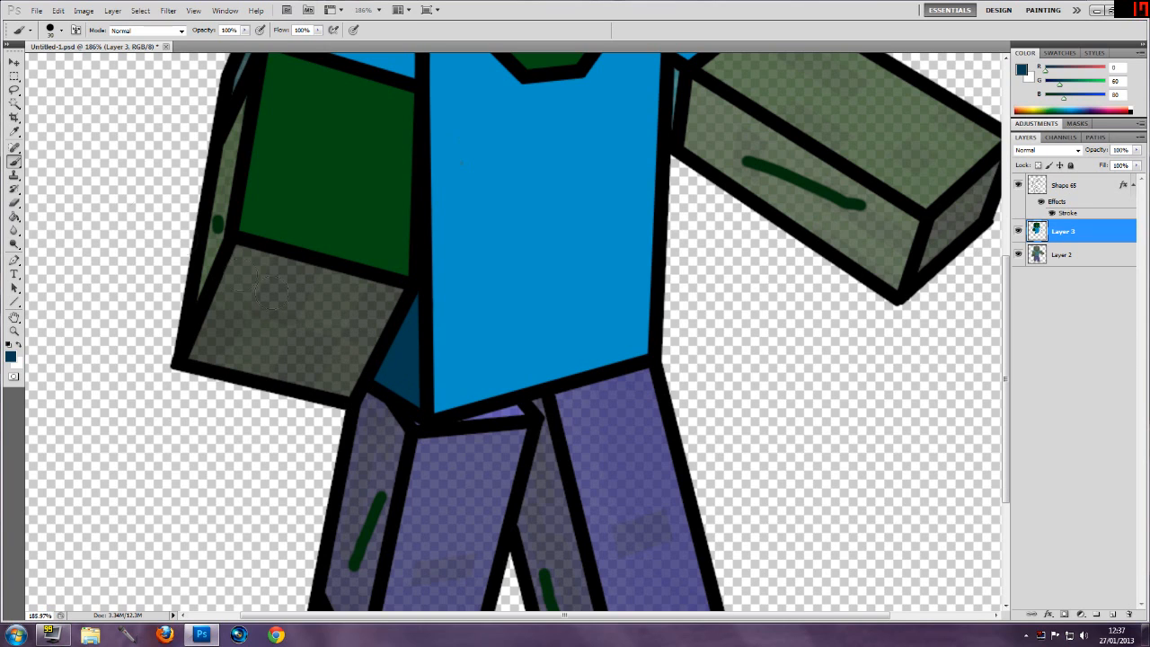
{"action": "key", "text": "i"}
{"action": "left_click", "coordinate": [502, 300]}
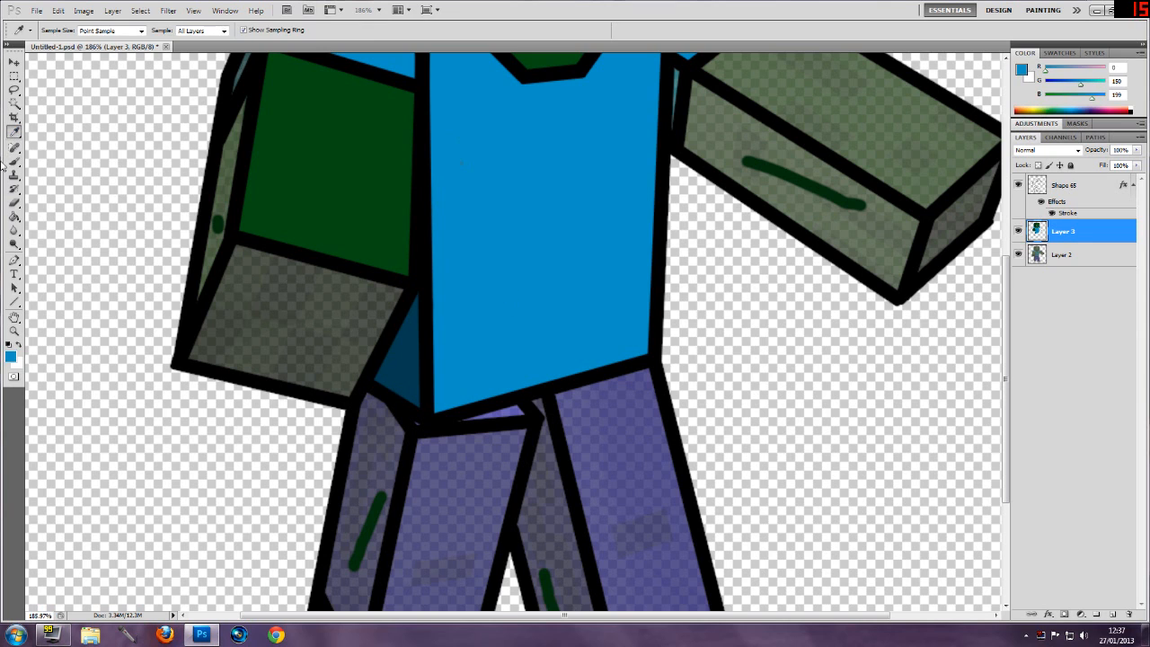
{"action": "key", "text": "b"}
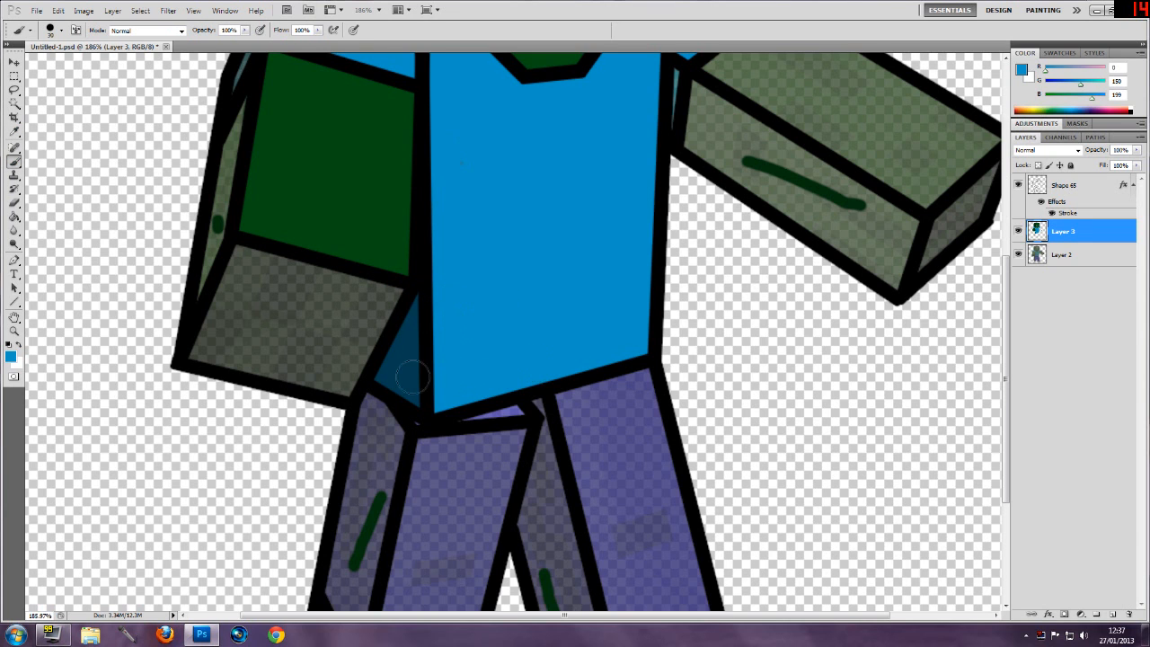
{"action": "scroll", "coordinate": [413, 377], "scroll_direction": "down", "scroll_amount": 1}
{"action": "left_click", "coordinate": [14, 332]}
{"action": "left_click_drag", "start_coordinate": [495, 288], "coordinate": [434, 318]}
{"action": "left_click_drag", "start_coordinate": [485, 279], "coordinate": [469, 247]}
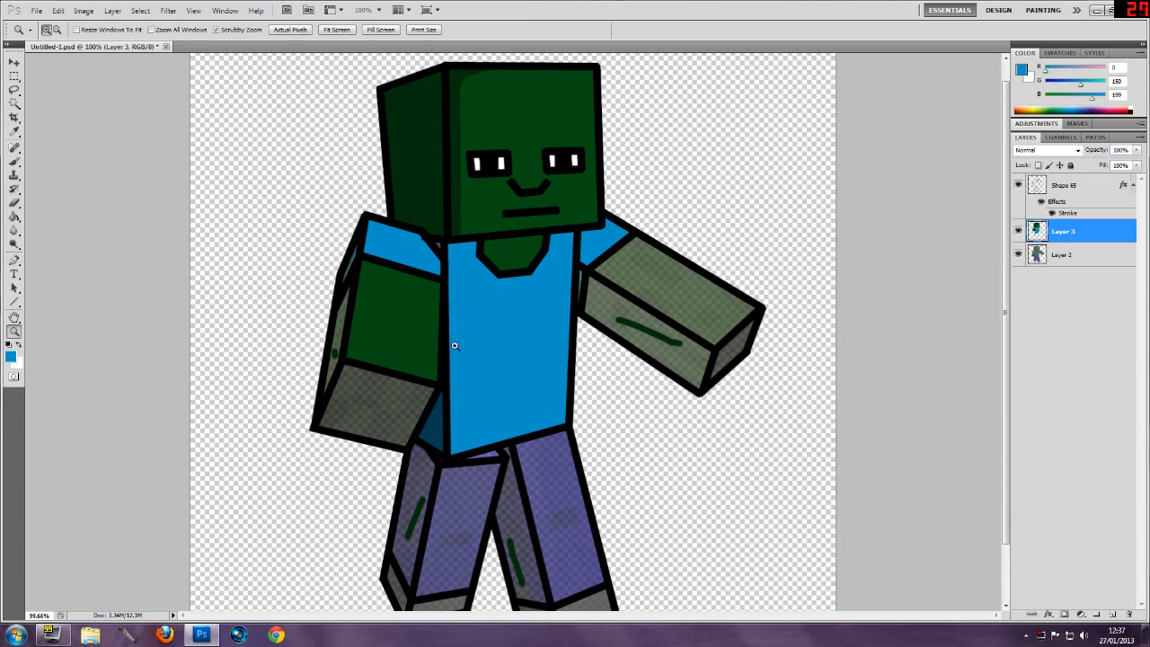
{"action": "left_click_drag", "start_coordinate": [455, 344], "coordinate": [477, 320]}
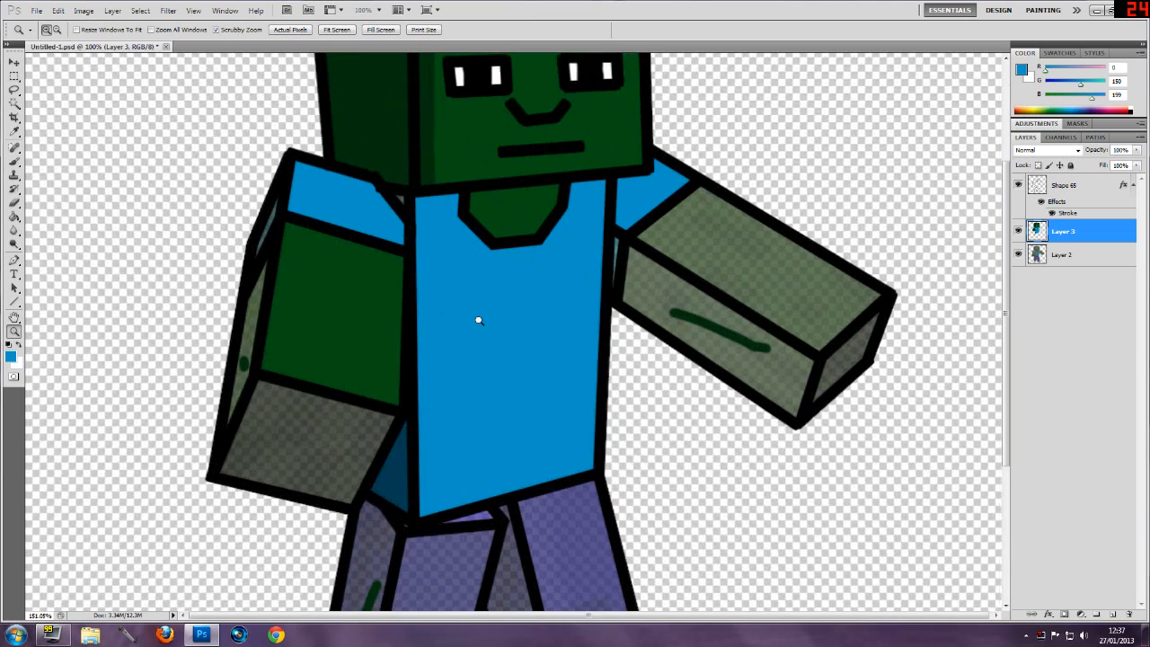
- Sample the torso side's dark blue and shade the shirt front along its side-face edge with a 15 px brush
{"action": "left_click", "coordinate": [20, 161]}
{"action": "left_click", "coordinate": [14, 132]}
{"action": "left_click", "coordinate": [260, 398]}
{"action": "left_click", "coordinate": [15, 176]}
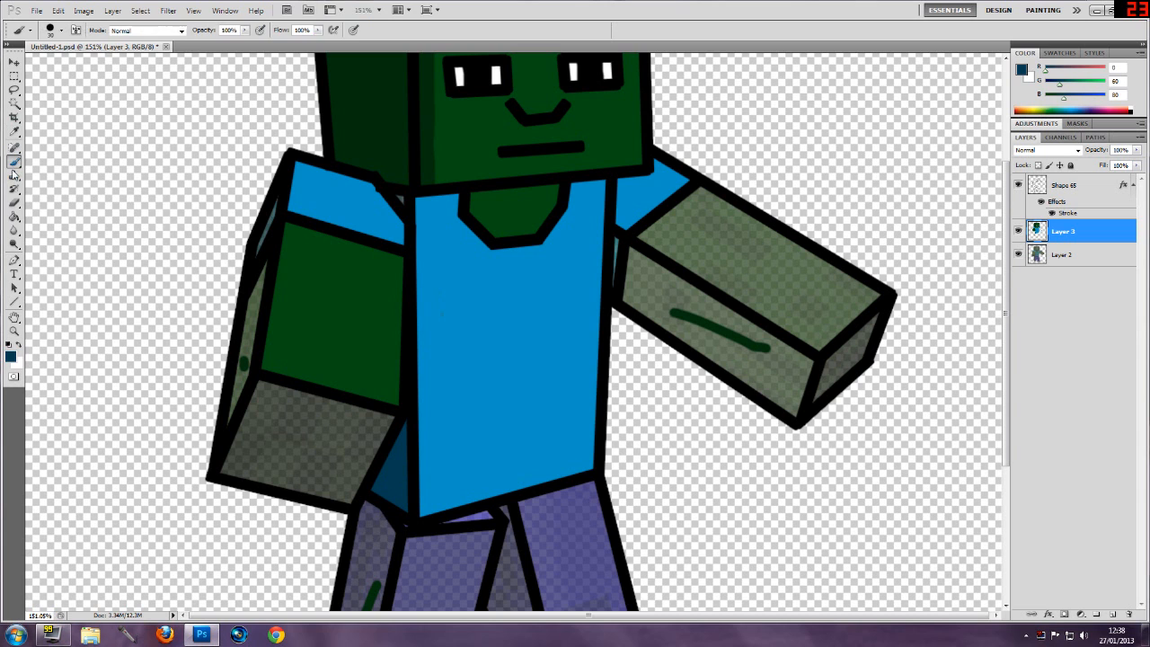
{"action": "left_click", "coordinate": [14, 330]}
{"action": "left_click_drag", "start_coordinate": [449, 501], "coordinate": [503, 489]}
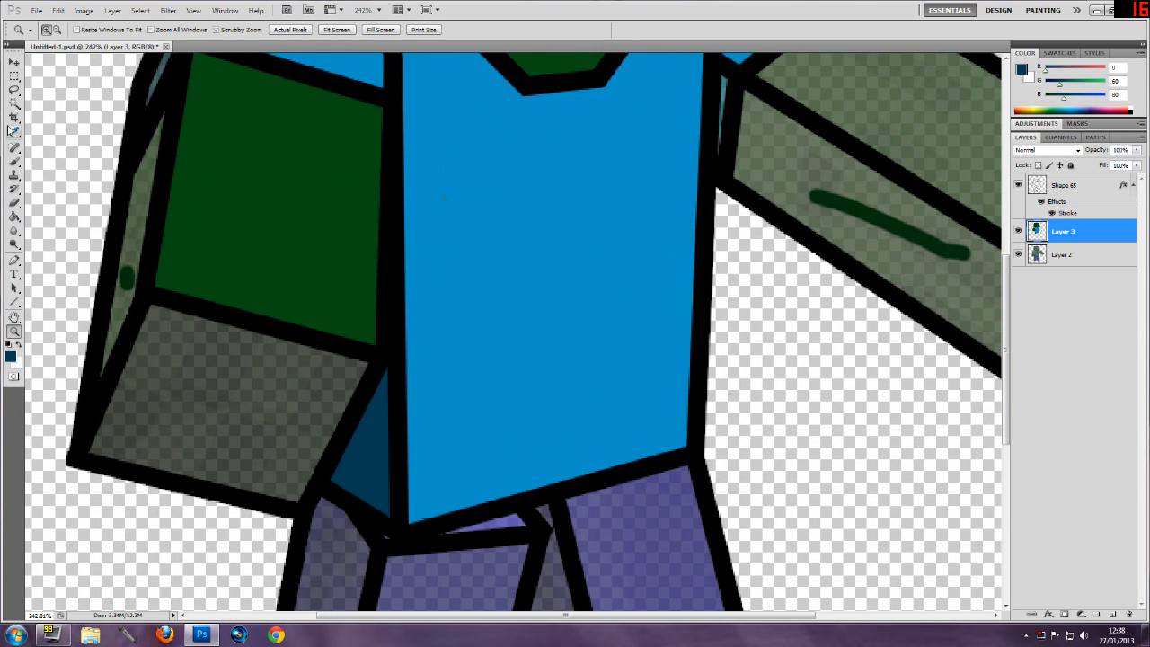
{"action": "left_click", "coordinate": [15, 161]}
{"action": "left_click", "coordinate": [61, 30]}
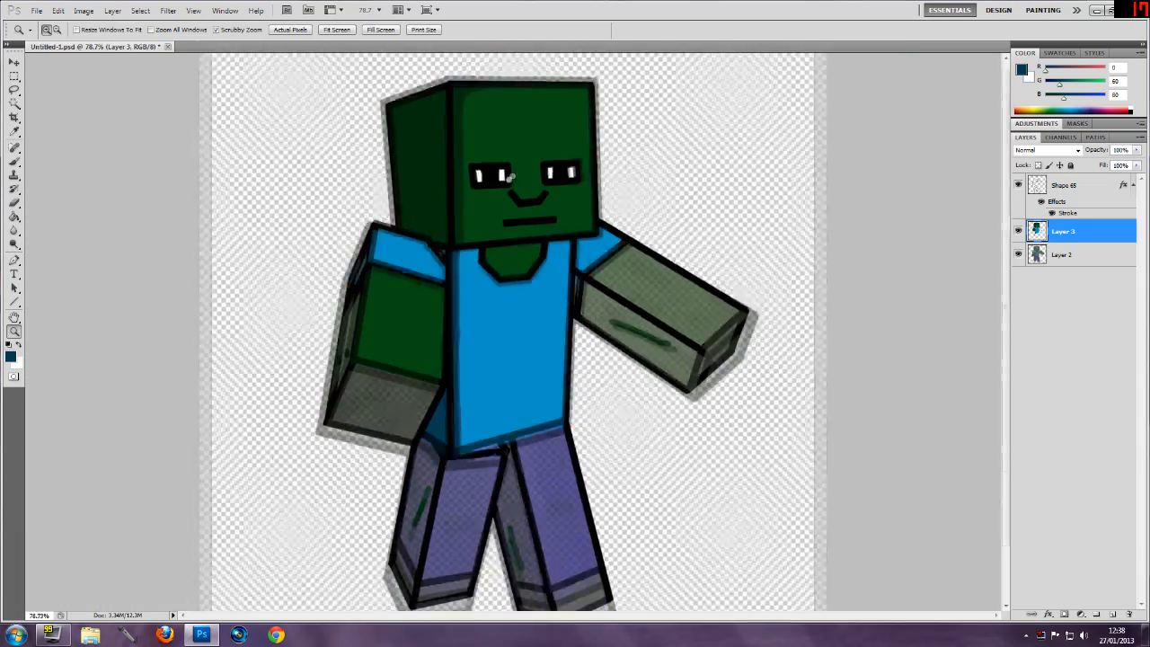
- Sample the head's dark green, RGB 0, 47, 10, and round the front face's shading into its lower corner beside the side face
{"action": "left_click_drag", "start_coordinate": [508, 174], "coordinate": [528, 176]}
{"action": "mouse_move", "coordinate": [447, 252]}
{"action": "left_mouse_down"}
{"action": "mouse_move", "coordinate": [444, 281]}
{"action": "mouse_move", "coordinate": [457, 266]}
{"action": "mouse_move", "coordinate": [4, 162]}
{"action": "left_mouse_up"}
{"action": "left_click", "coordinate": [455, 265]}
{"action": "left_click", "coordinate": [14, 162]}
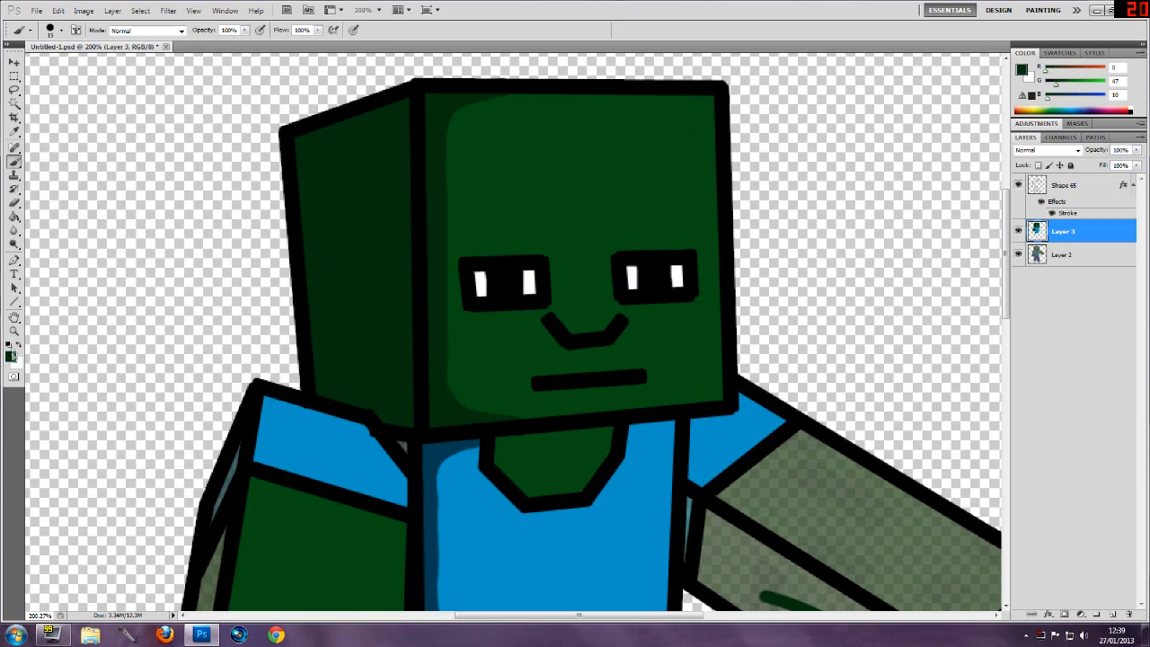
- Sample the shirt's dark blue again and round off the shirt front's shading at its upper and lower corners
{"action": "left_click", "coordinate": [12, 330]}
{"action": "left_click_drag", "start_coordinate": [459, 330], "coordinate": [389, 338]}
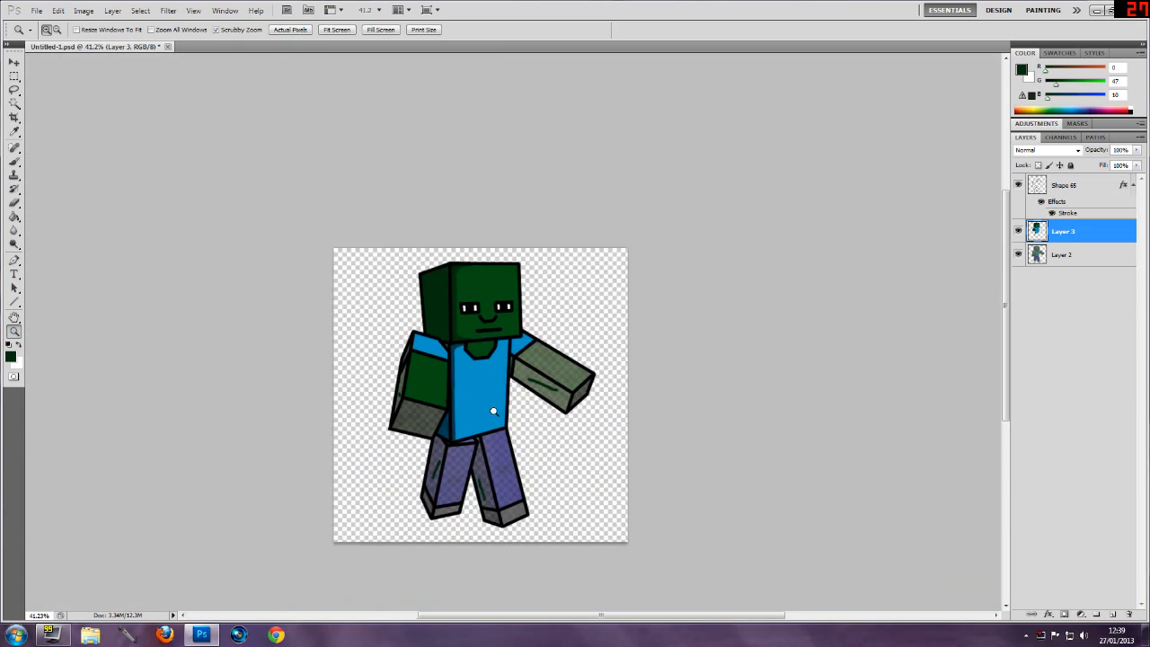
{"action": "left_click_drag", "start_coordinate": [469, 436], "coordinate": [526, 390]}
{"action": "left_click", "coordinate": [15, 161]}
{"action": "left_click", "coordinate": [15, 132]}
{"action": "left_click", "coordinate": [424, 143]}
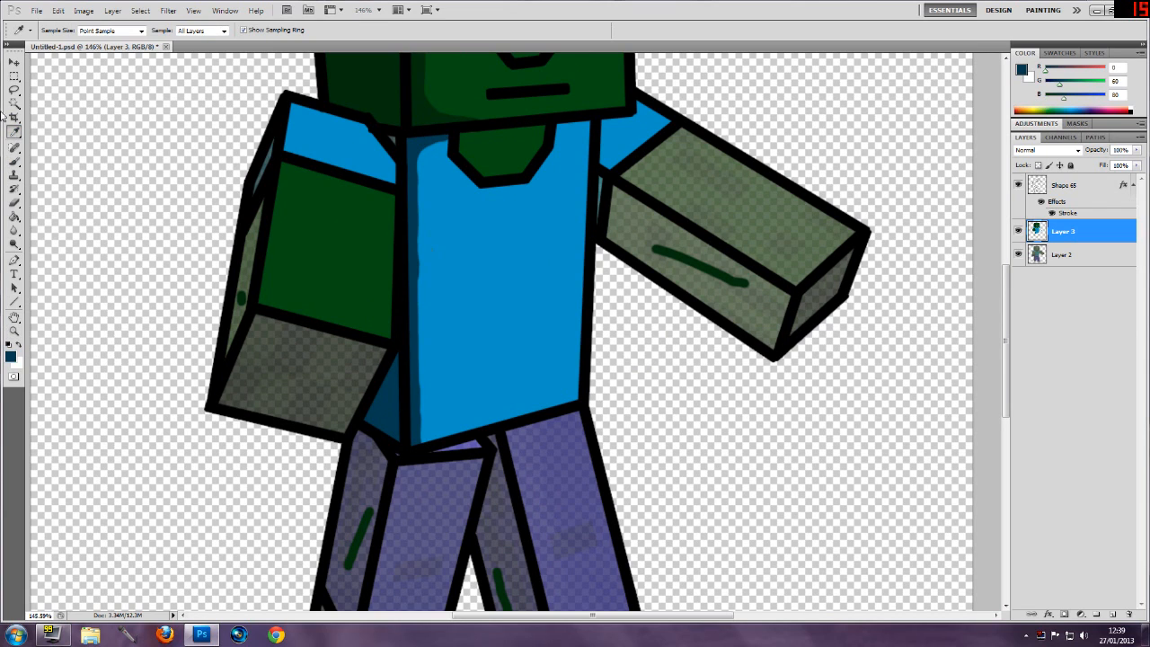
{"action": "left_click", "coordinate": [14, 162]}
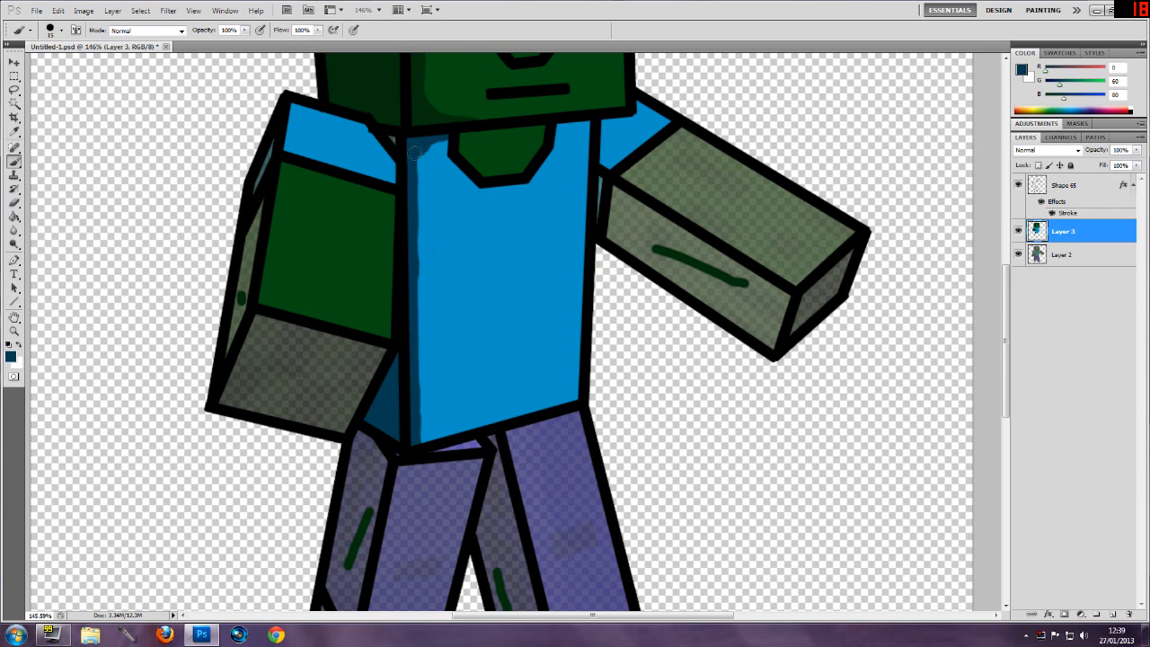
{"action": "left_click_drag", "start_coordinate": [415, 155], "coordinate": [438, 435]}
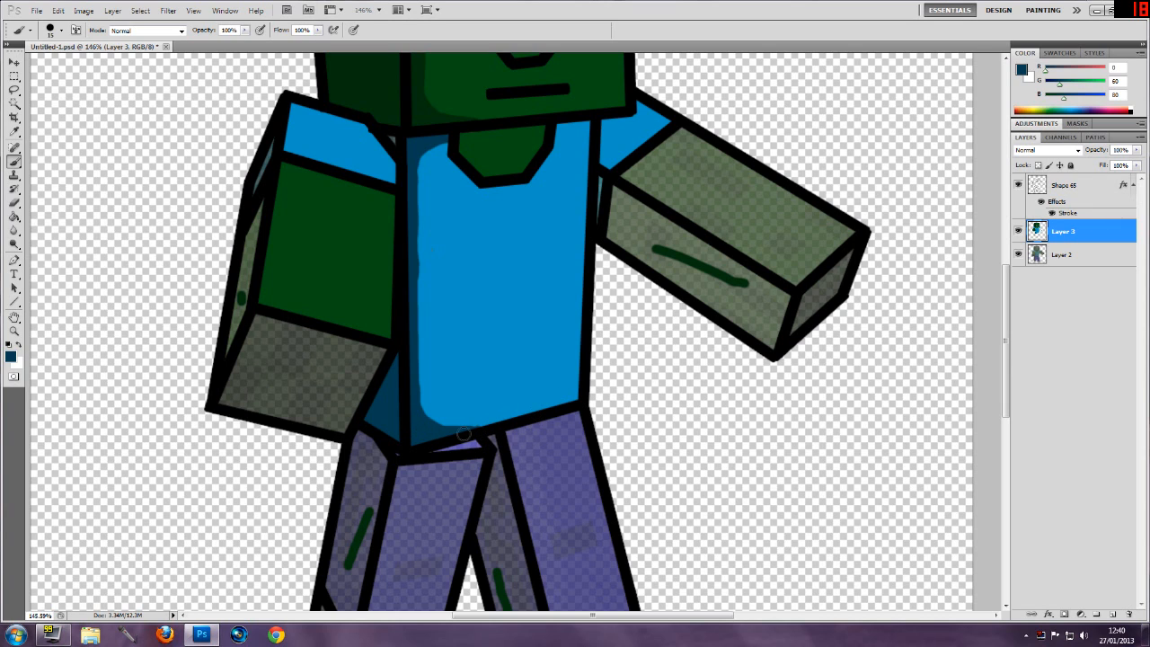
- Examine the shaded shirt against the whole figure and in close-up
{"action": "left_click", "coordinate": [13, 319]}
{"action": "left_click", "coordinate": [14, 331]}
{"action": "left_click_drag", "start_coordinate": [480, 319], "coordinate": [431, 330]}
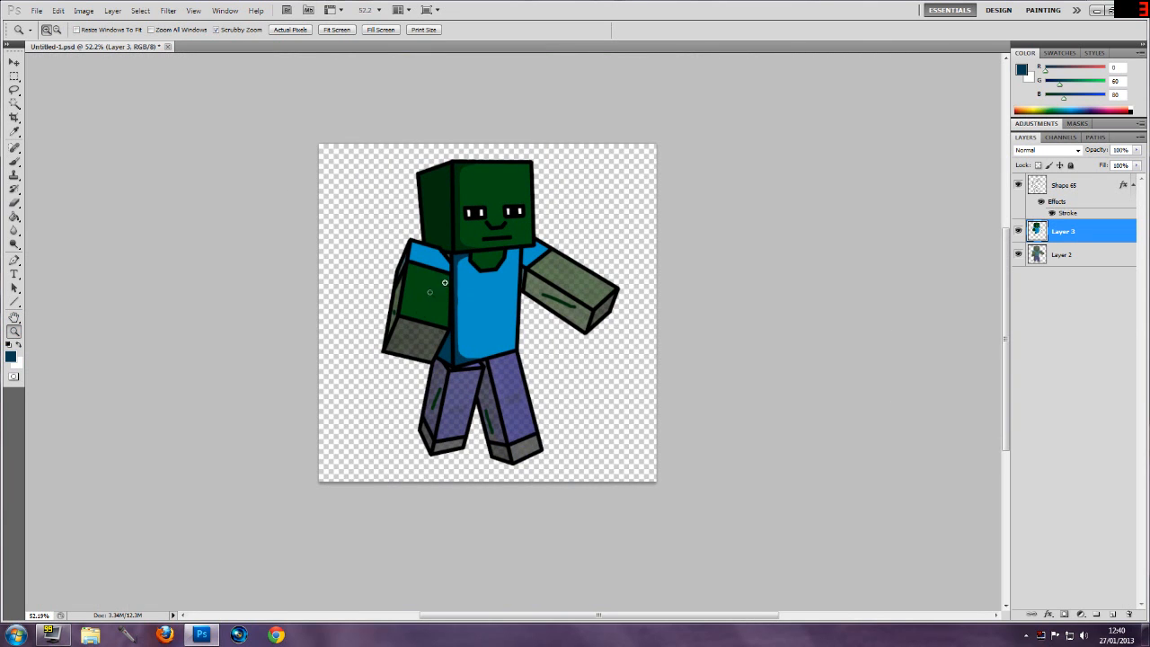
{"action": "left_click_drag", "start_coordinate": [430, 292], "coordinate": [428, 301]}
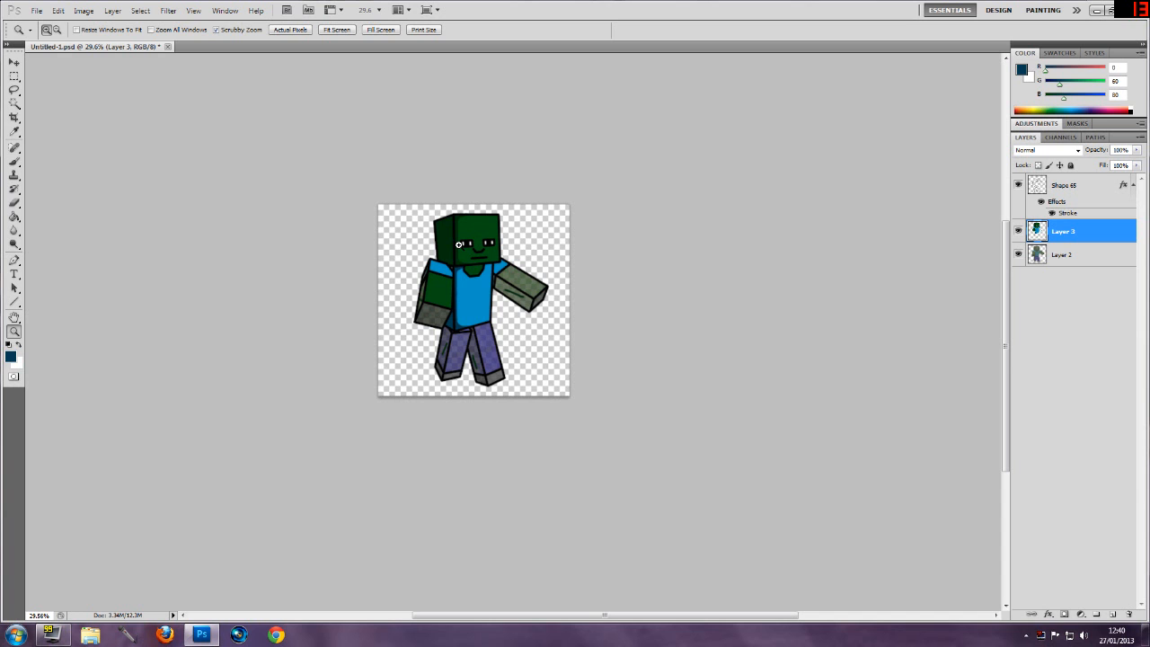
{"action": "left_click_drag", "start_coordinate": [464, 306], "coordinate": [521, 261]}
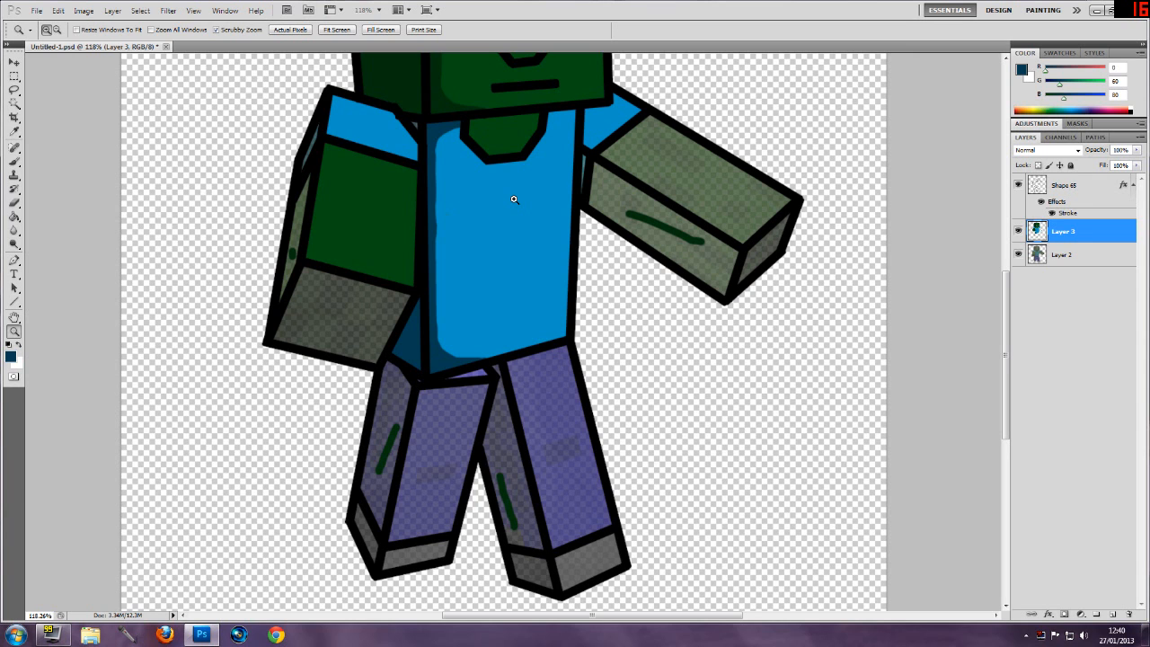
{"action": "left_click_drag", "start_coordinate": [570, 222], "coordinate": [539, 534]}
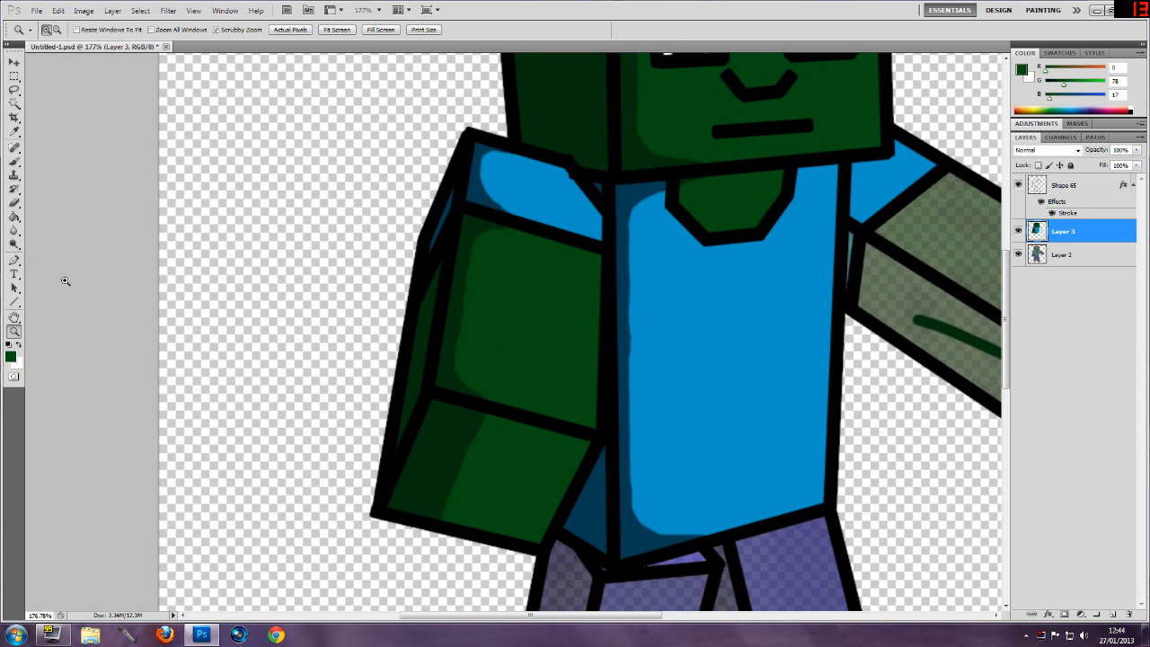
- Paint skin green, RGB 0, 78, 17, over the bent arm's lower face, leaving only a thin curved dark shadow along its outer edge
{"action": "left_click", "coordinate": [14, 162]}
{"action": "left_click", "coordinate": [13, 132]}
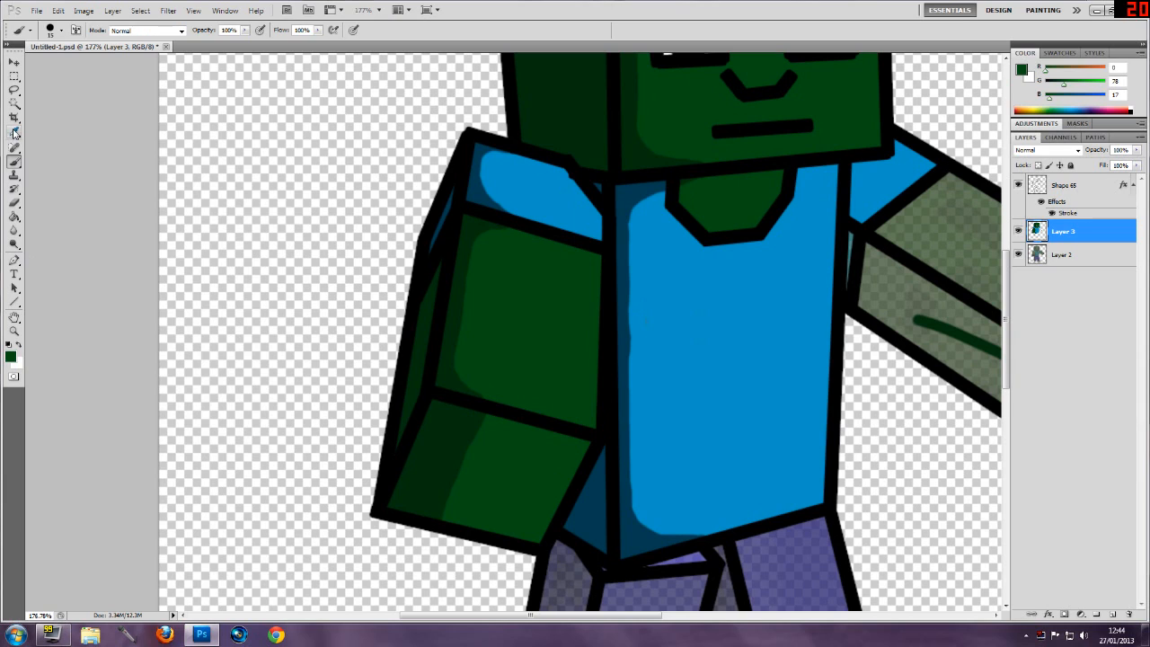
{"action": "left_click", "coordinate": [14, 163]}
{"action": "left_click", "coordinate": [14, 132]}
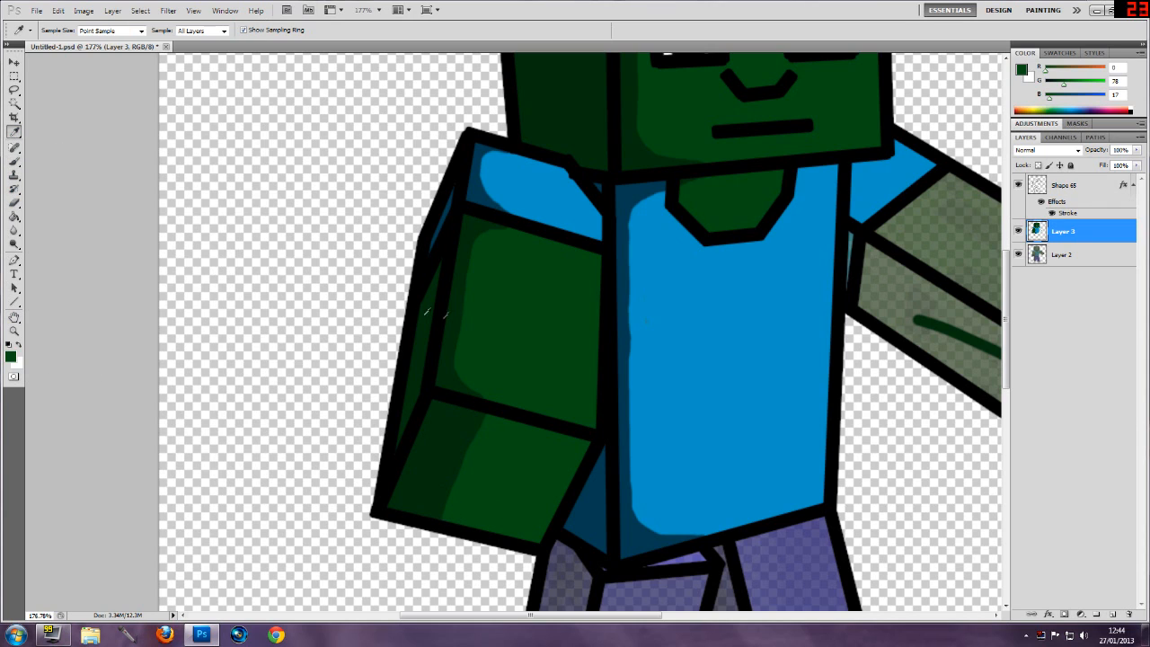
{"action": "left_click", "coordinate": [15, 162]}
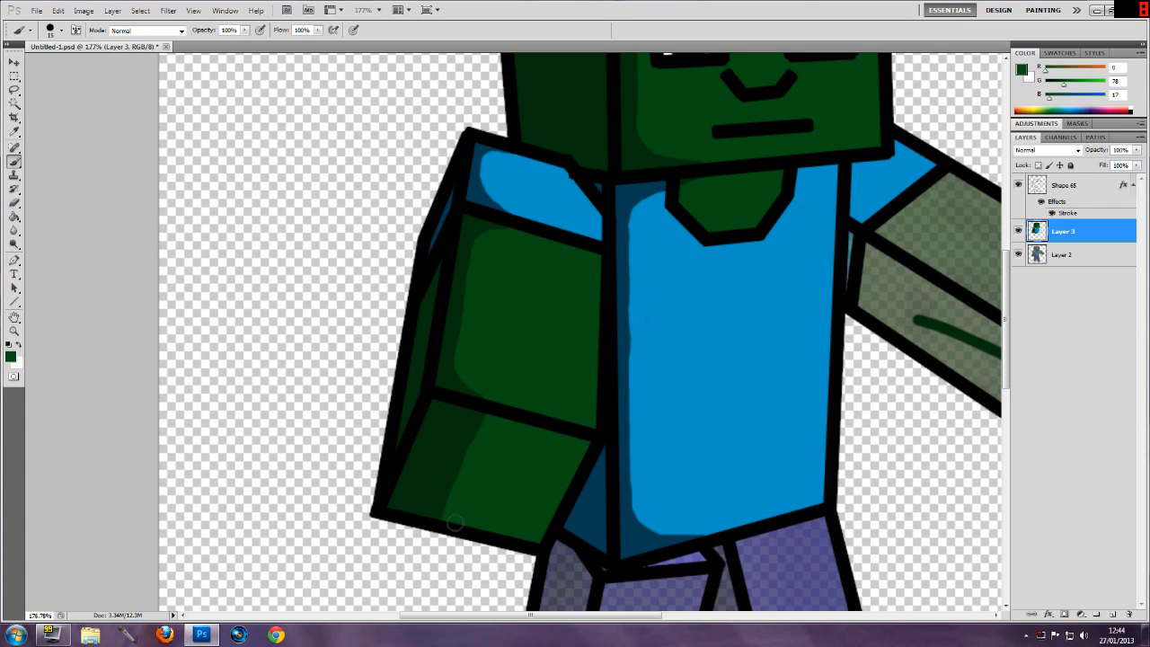
{"action": "mouse_move", "coordinate": [428, 496]}
{"action": "left_mouse_down"}
{"action": "mouse_move", "coordinate": [439, 436]}
{"action": "mouse_move", "coordinate": [481, 419]}
{"action": "left_mouse_up"}
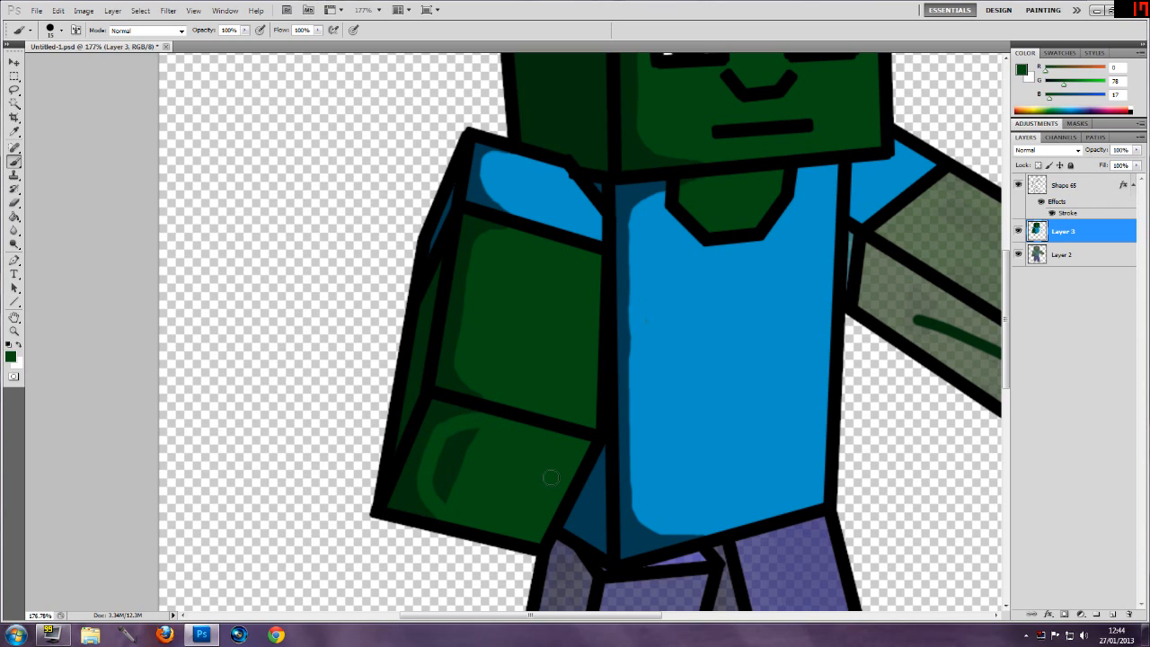
{"action": "mouse_move", "coordinate": [450, 495]}
{"action": "left_mouse_down"}
{"action": "mouse_move", "coordinate": [439, 455]}
{"action": "mouse_move", "coordinate": [472, 431]}
{"action": "mouse_move", "coordinate": [451, 476]}
{"action": "left_mouse_up"}
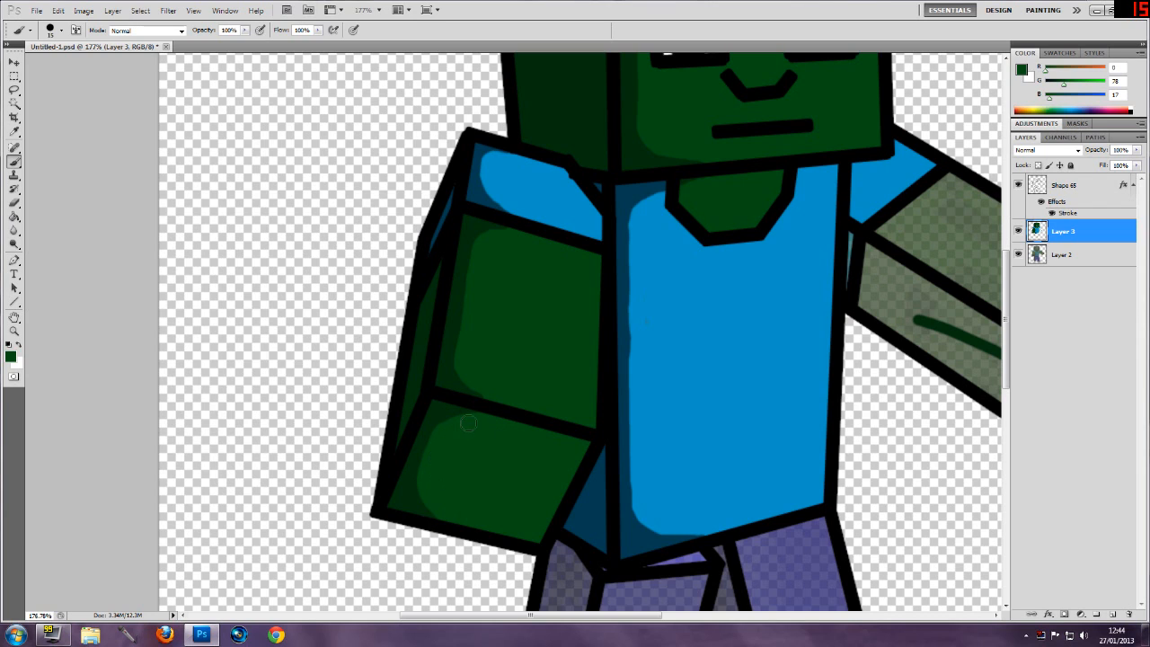
- Sample the shirt's dark blue and use it to fill the outstretched arm's narrow sleeve side and shade the sleeve's lower corner
{"action": "left_click", "coordinate": [14, 331]}
{"action": "left_click_drag", "start_coordinate": [503, 345], "coordinate": [414, 400]}
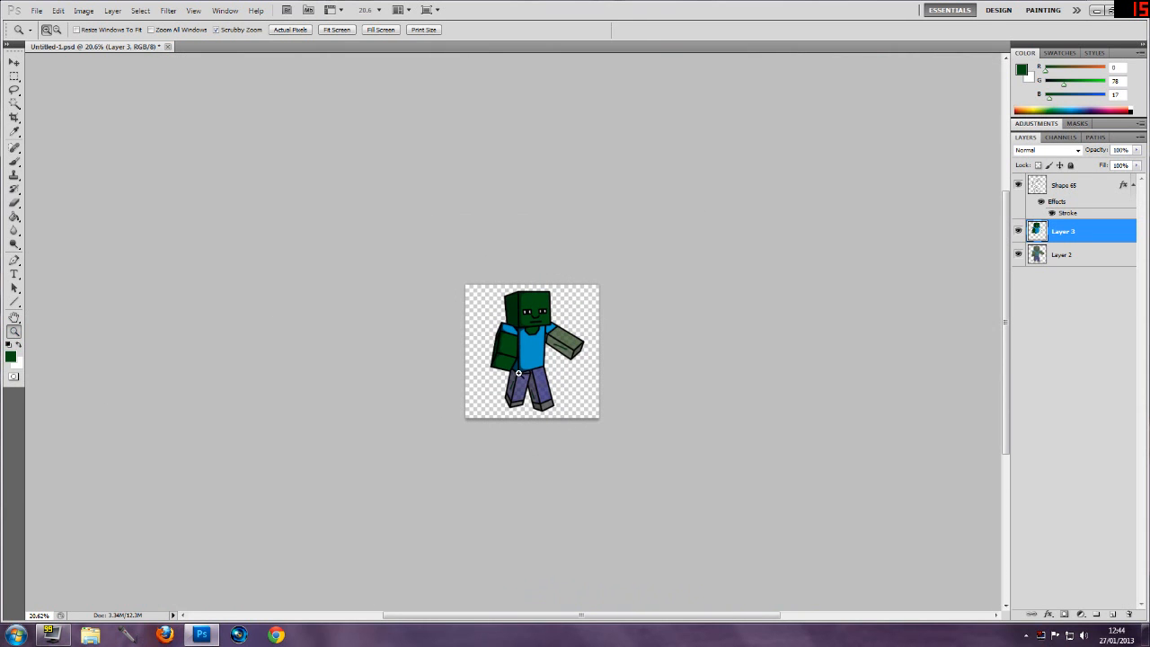
{"action": "left_click_drag", "start_coordinate": [551, 346], "coordinate": [455, 385]}
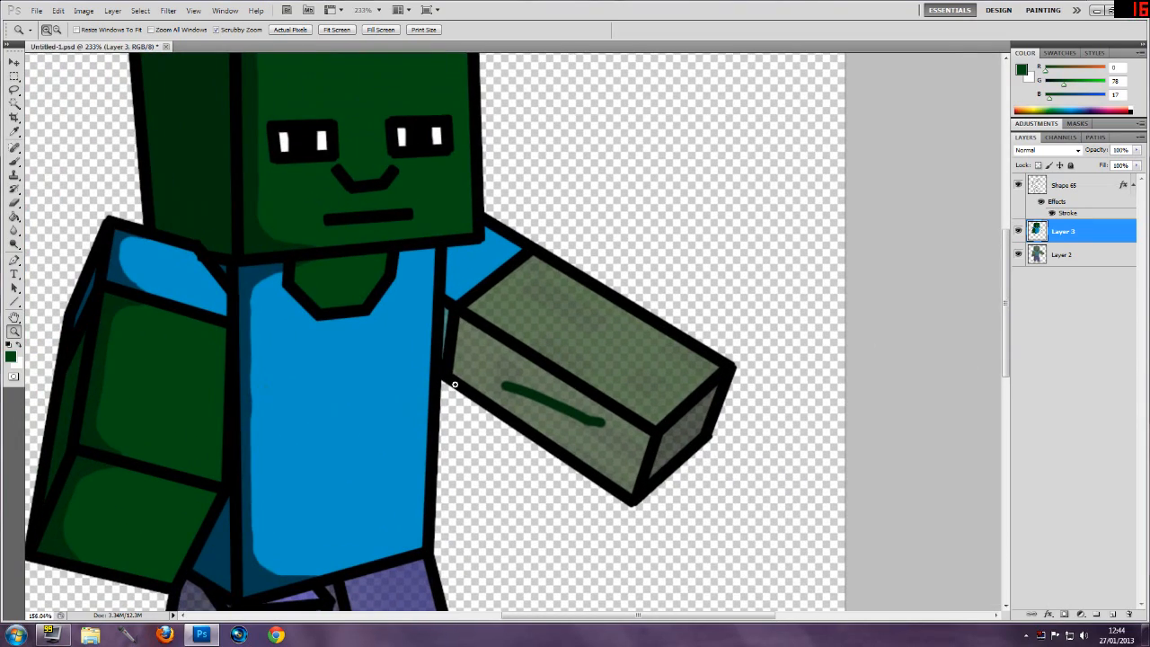
{"action": "left_click_drag", "start_coordinate": [450, 325], "coordinate": [498, 300]}
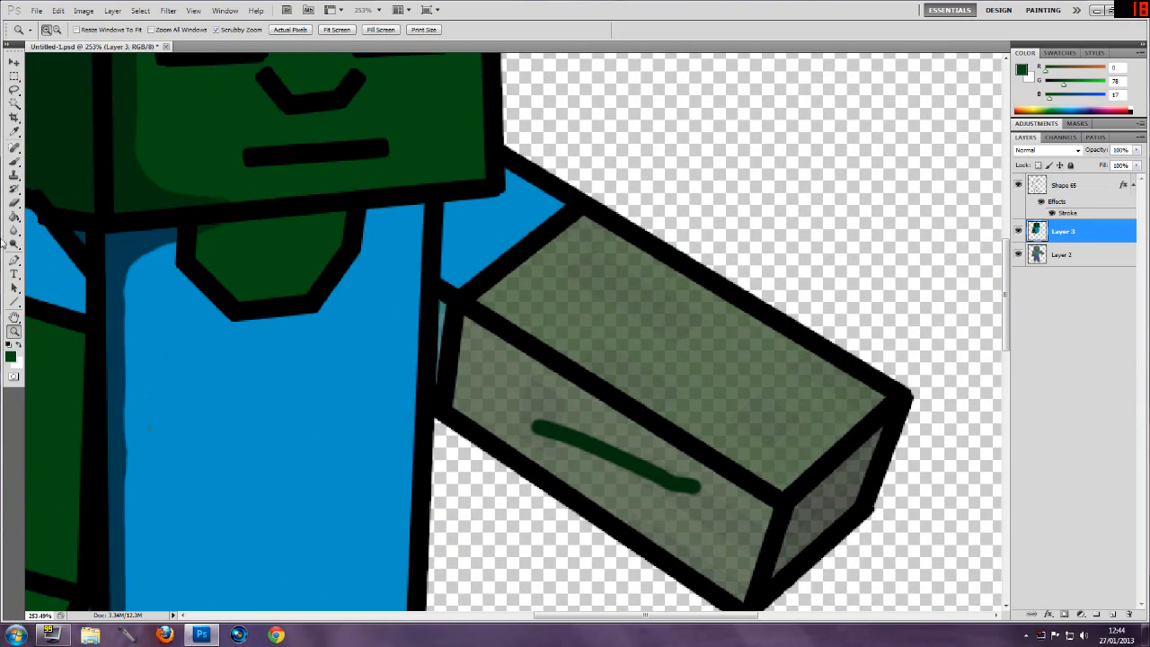
{"action": "left_click", "coordinate": [15, 131]}
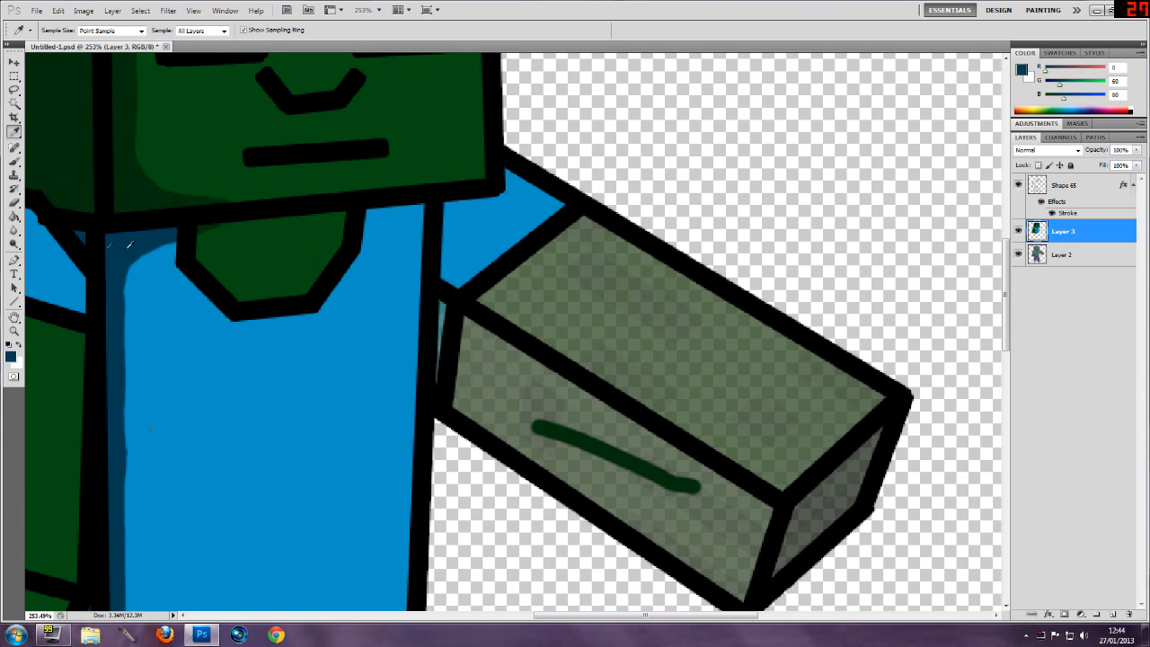
{"action": "left_click", "coordinate": [14, 160]}
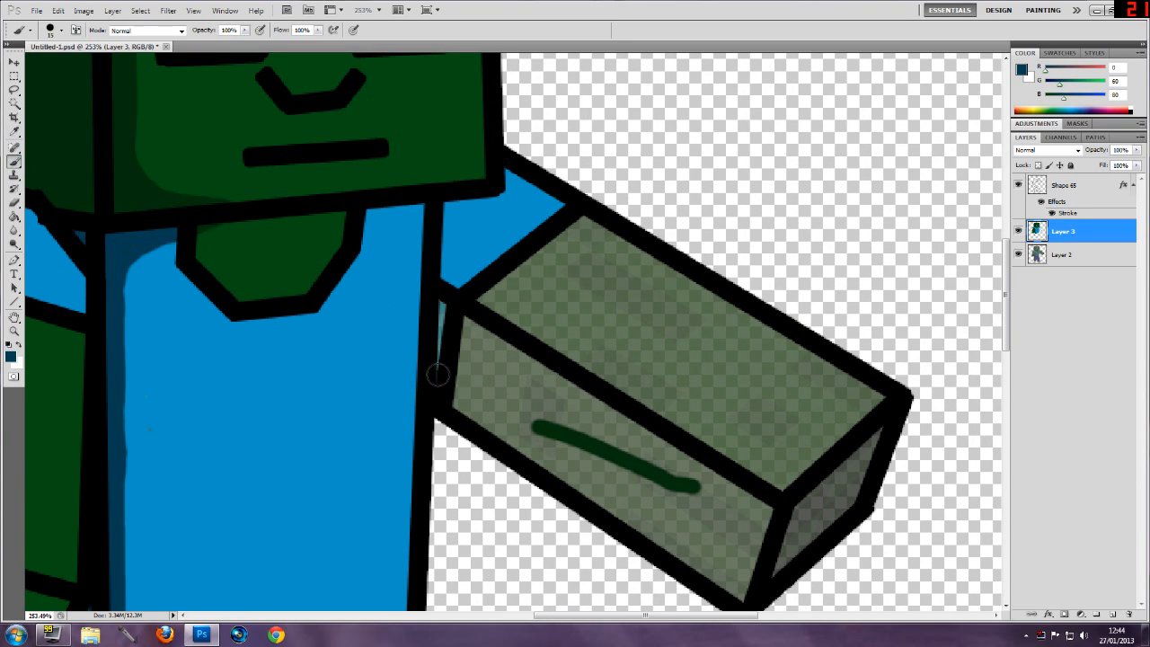
{"action": "mouse_move", "coordinate": [447, 320]}
{"action": "left_mouse_down"}
{"action": "mouse_move", "coordinate": [440, 297]}
{"action": "mouse_move", "coordinate": [458, 296]}
{"action": "mouse_move", "coordinate": [481, 269]}
{"action": "mouse_move", "coordinate": [453, 282]}
{"action": "mouse_move", "coordinate": [435, 272]}
{"action": "mouse_move", "coordinate": [445, 280]}
{"action": "left_mouse_up"}
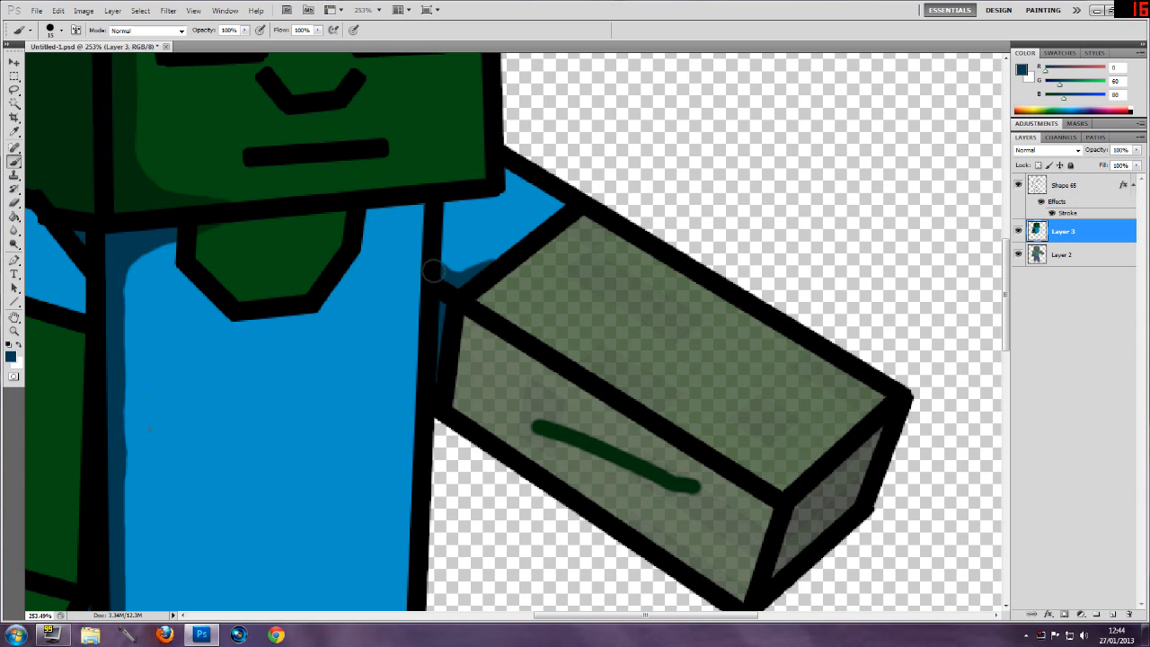
{"action": "left_click_drag", "start_coordinate": [481, 274], "coordinate": [436, 270]}
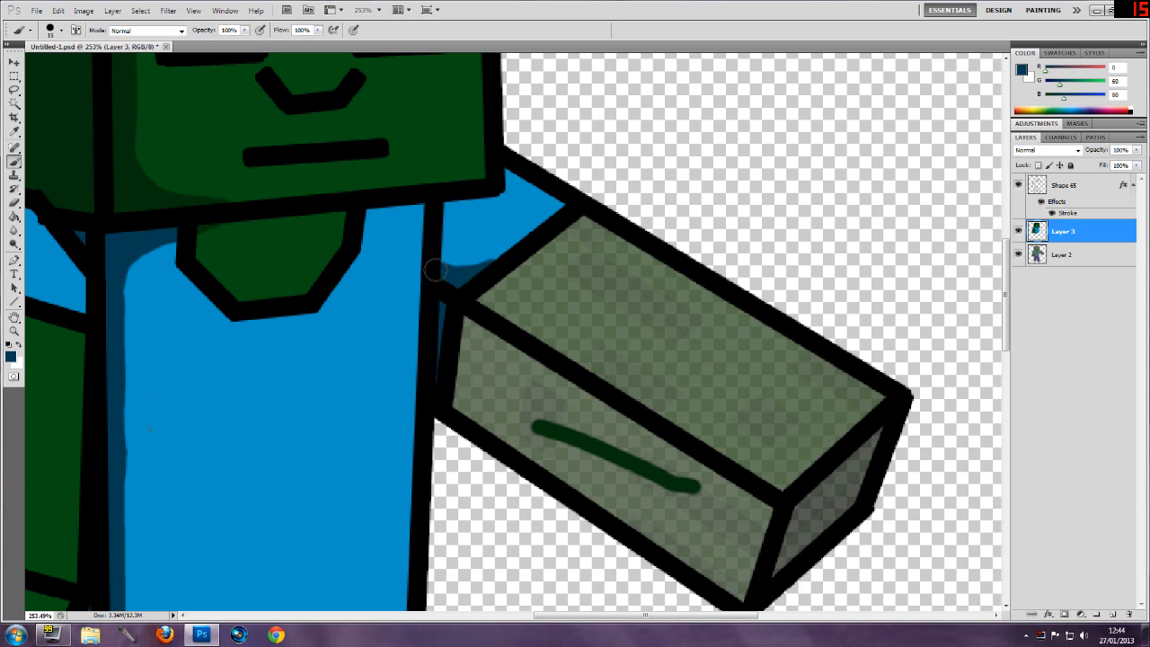
- Sample the dark shadow green, RGB 0, 47, 10, and paint a border just inside the outstretched arm's side face
{"action": "left_click", "coordinate": [13, 331]}
{"action": "left_click_drag", "start_coordinate": [578, 366], "coordinate": [506, 394]}
{"action": "left_click_drag", "start_coordinate": [591, 402], "coordinate": [688, 333]}
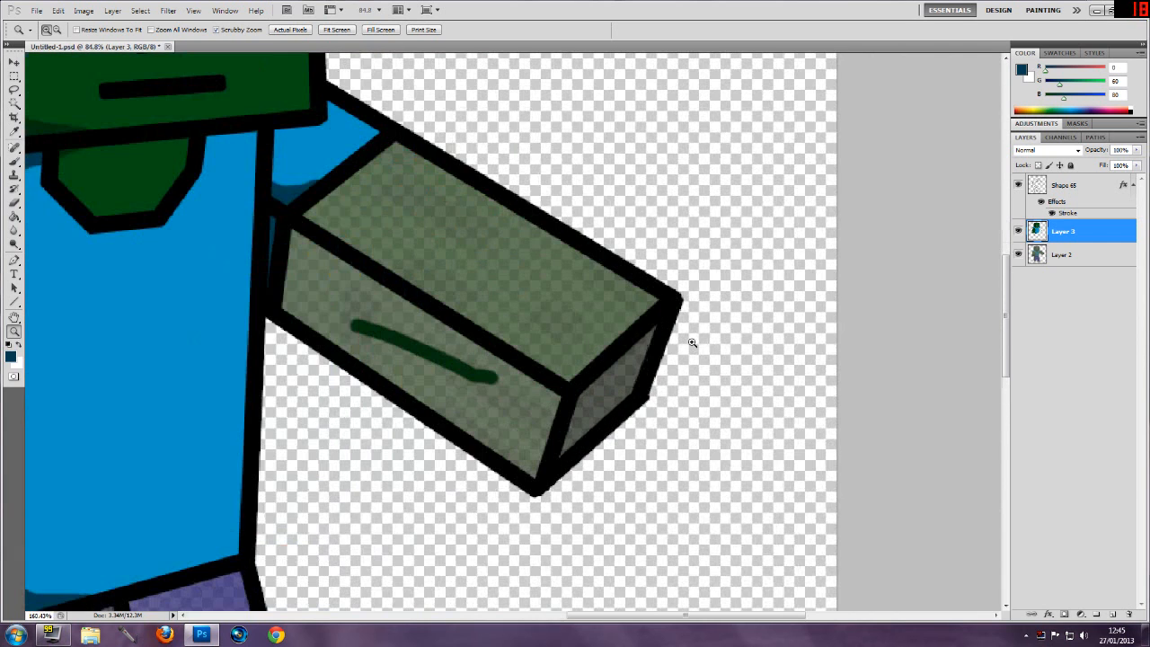
{"action": "left_click", "coordinate": [13, 132]}
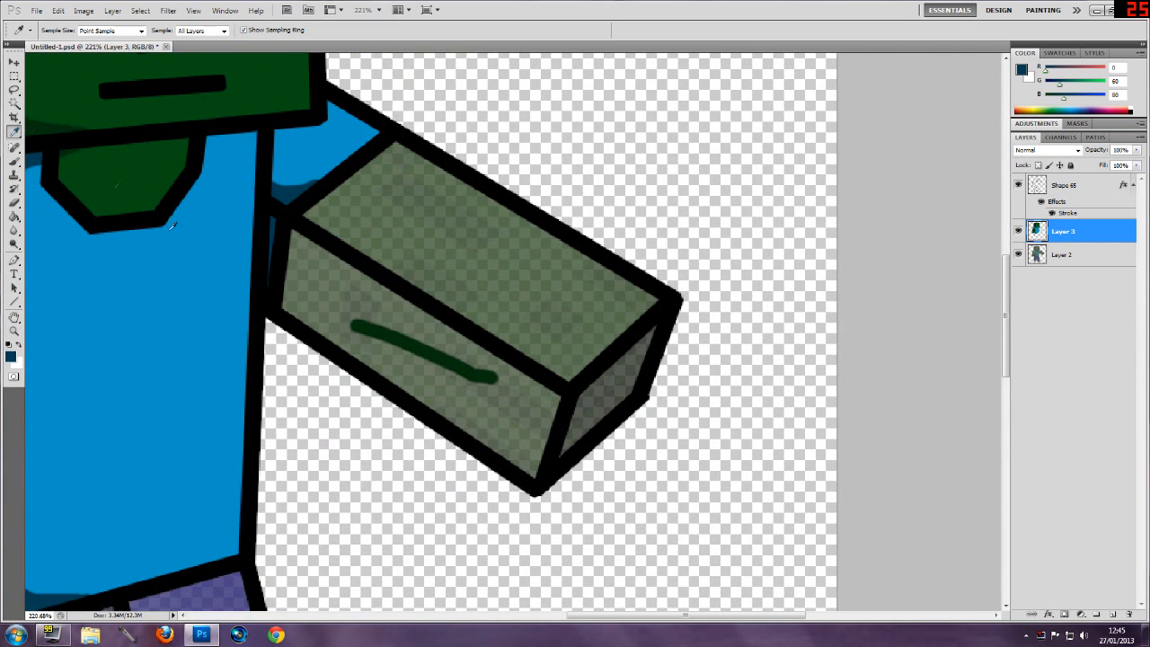
{"action": "left_click", "coordinate": [48, 120]}
{"action": "key", "text": "b"}
{"action": "mouse_move", "coordinate": [295, 311]}
{"action": "left_mouse_down"}
{"action": "mouse_move", "coordinate": [295, 235]}
{"action": "mouse_move", "coordinate": [291, 264]}
{"action": "mouse_move", "coordinate": [307, 244]}
{"action": "mouse_move", "coordinate": [553, 391]}
{"action": "mouse_move", "coordinate": [559, 415]}
{"action": "mouse_move", "coordinate": [539, 474]}
{"action": "mouse_move", "coordinate": [291, 312]}
{"action": "mouse_move", "coordinate": [321, 317]}
{"action": "left_mouse_up"}
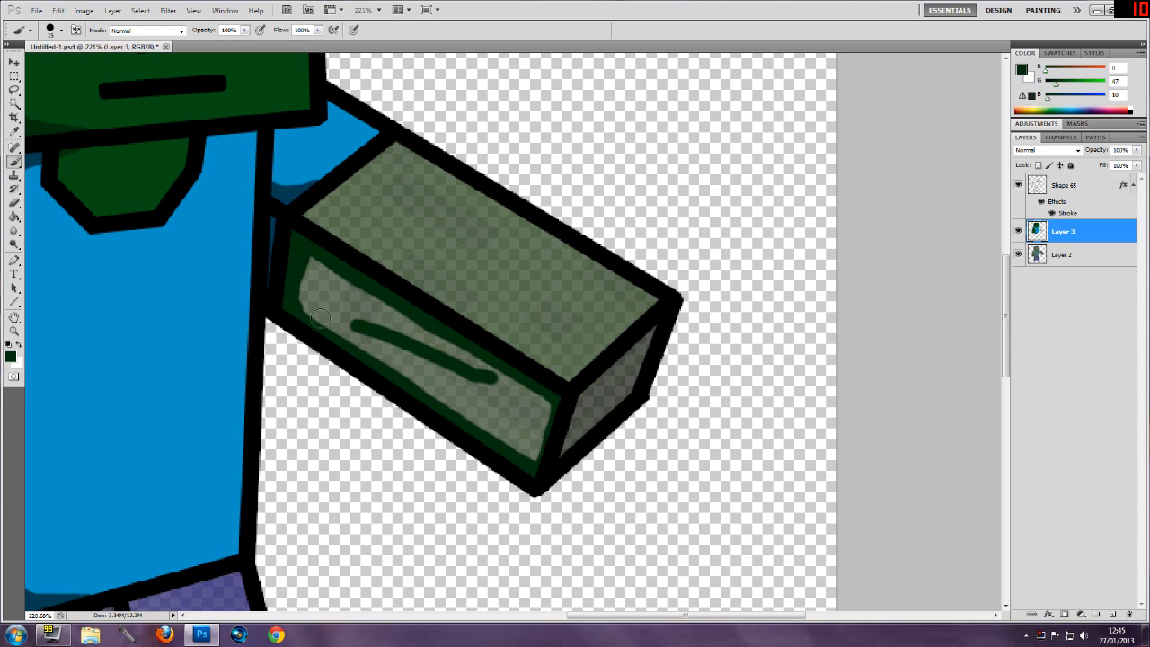
- Flood the outstretched arm's side face with the dark green and brush over the thin seams left around the fill
{"action": "left_click", "coordinate": [16, 178]}
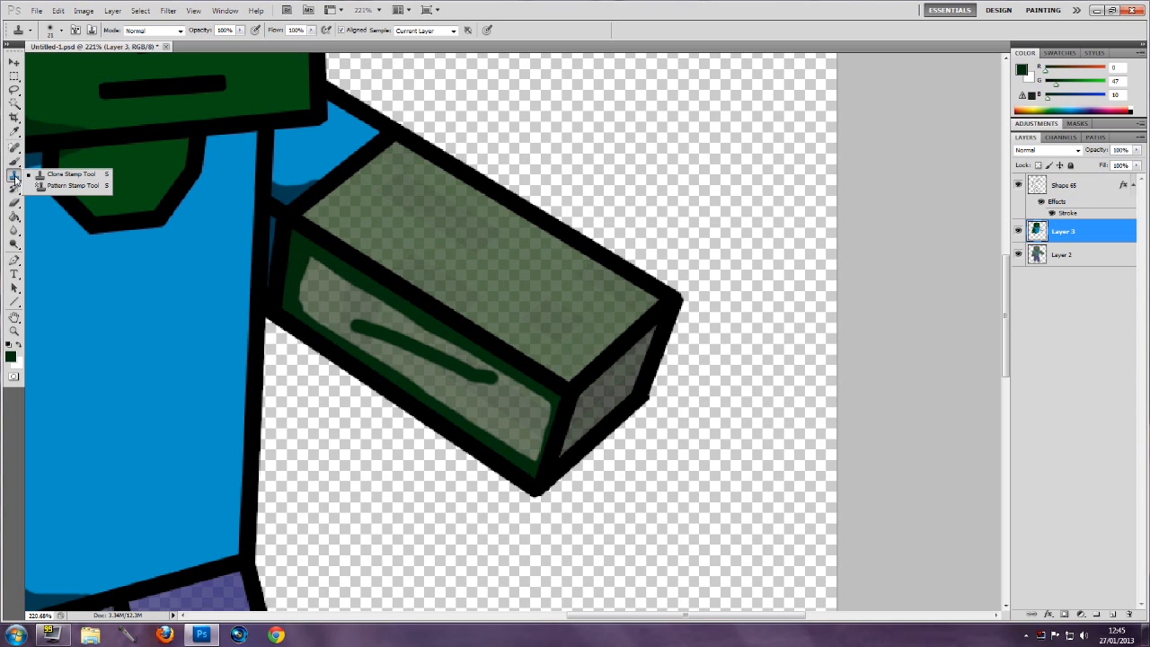
{"action": "left_click", "coordinate": [15, 217]}
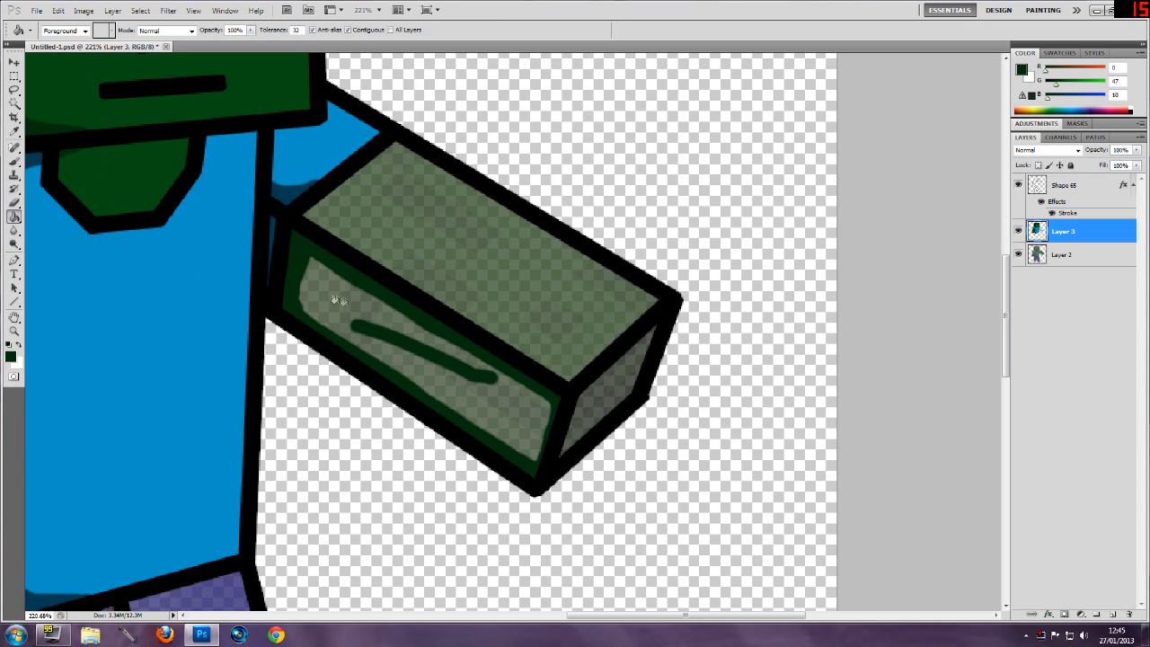
{"action": "left_click", "coordinate": [347, 298]}
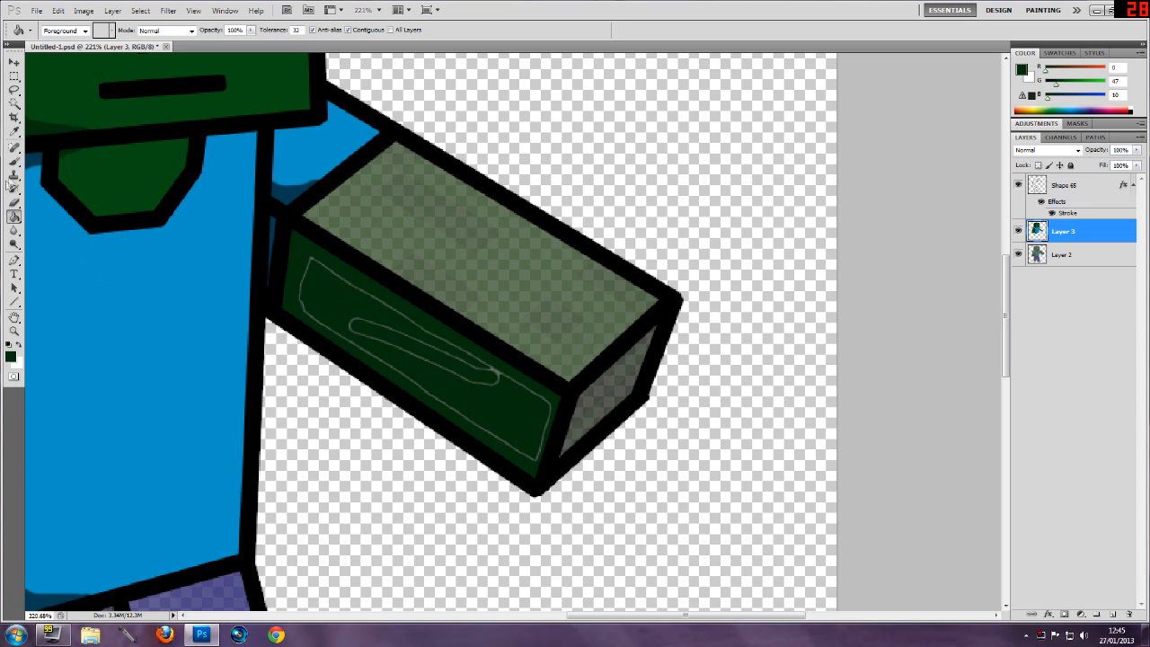
{"action": "left_click", "coordinate": [14, 164]}
{"action": "mouse_move", "coordinate": [398, 367]}
{"action": "left_mouse_down"}
{"action": "mouse_move", "coordinate": [317, 320]}
{"action": "mouse_move", "coordinate": [296, 282]}
{"action": "mouse_move", "coordinate": [316, 259]}
{"action": "mouse_move", "coordinate": [533, 393]}
{"action": "mouse_move", "coordinate": [543, 413]}
{"action": "mouse_move", "coordinate": [532, 451]}
{"action": "mouse_move", "coordinate": [449, 417]}
{"action": "mouse_move", "coordinate": [445, 386]}
{"action": "mouse_move", "coordinate": [474, 374]}
{"action": "mouse_move", "coordinate": [337, 313]}
{"action": "left_mouse_up"}
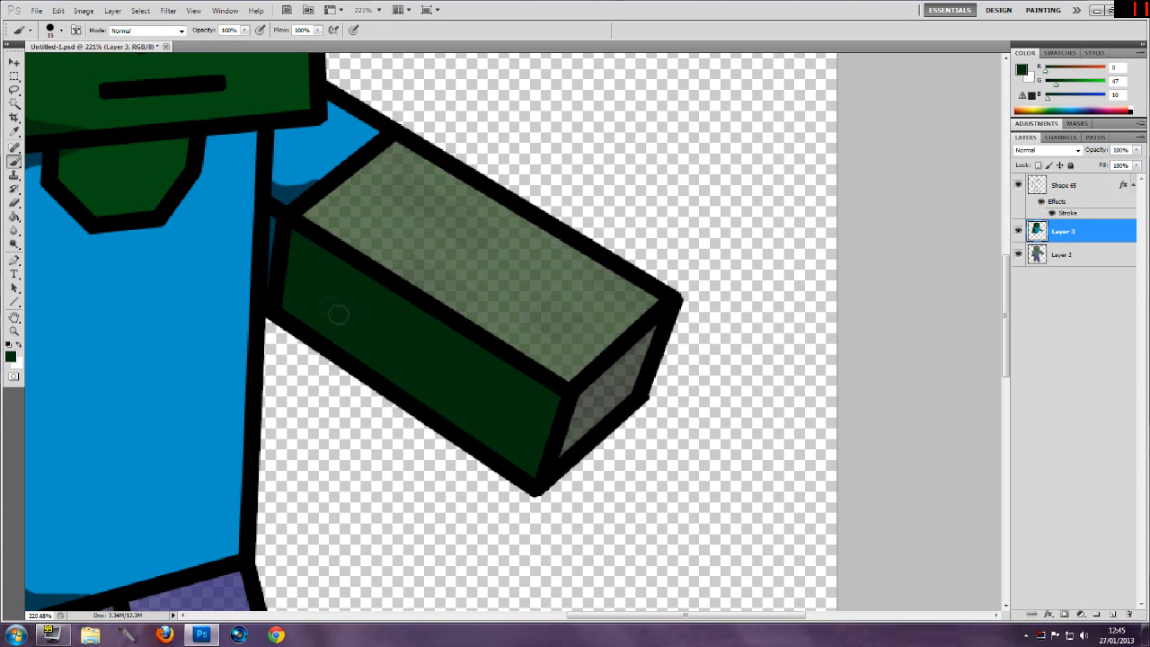
- Sample the skin green, RGB 0, 78, 17, and paint a border just inside the outstretched arm's upper face
{"action": "left_click", "coordinate": [14, 332]}
{"action": "mouse_move", "coordinate": [642, 356]}
{"action": "left_mouse_down"}
{"action": "mouse_move", "coordinate": [551, 400]}
{"action": "mouse_move", "coordinate": [645, 354]}
{"action": "left_mouse_up"}
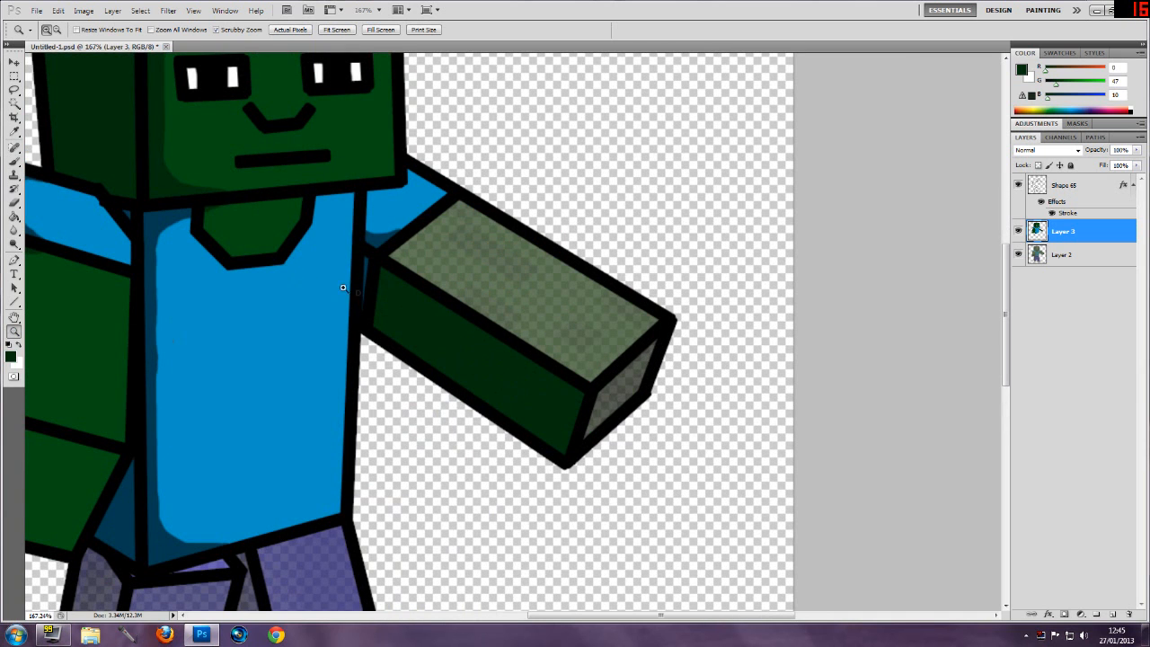
{"action": "left_click", "coordinate": [15, 132]}
{"action": "left_click", "coordinate": [391, 154]}
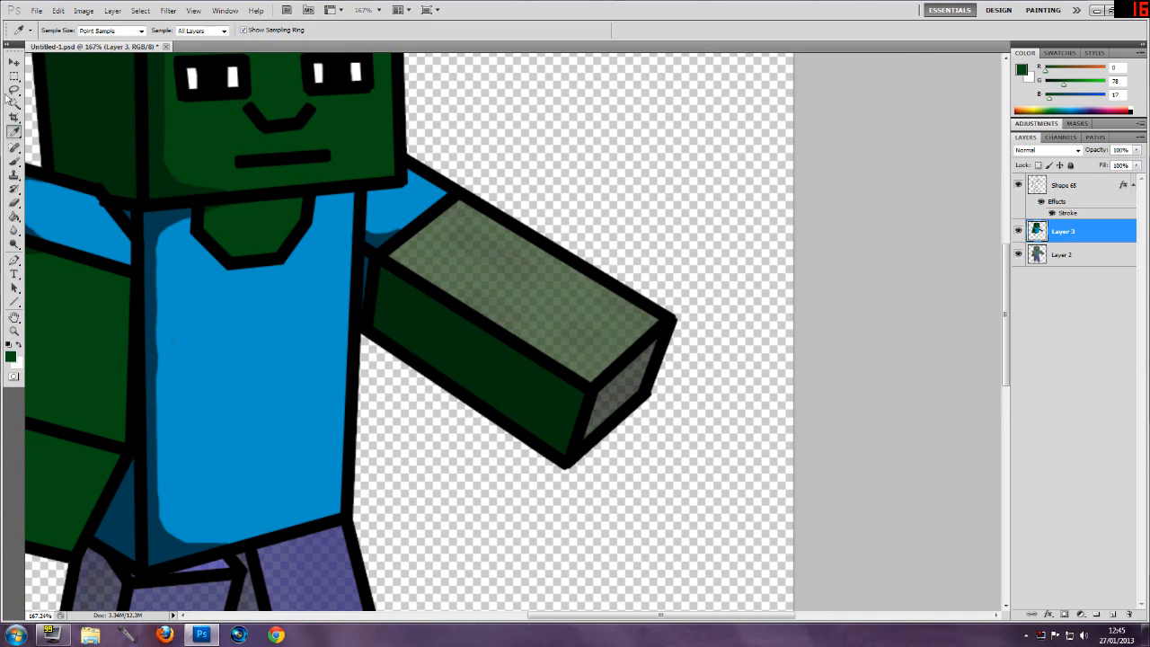
{"action": "left_click", "coordinate": [15, 162]}
{"action": "mouse_move", "coordinate": [391, 257]}
{"action": "left_mouse_down"}
{"action": "mouse_move", "coordinate": [461, 206]}
{"action": "mouse_move", "coordinate": [654, 321]}
{"action": "mouse_move", "coordinate": [591, 376]}
{"action": "mouse_move", "coordinate": [618, 363]}
{"action": "mouse_move", "coordinate": [632, 345]}
{"action": "mouse_move", "coordinate": [583, 377]}
{"action": "mouse_move", "coordinate": [396, 263]}
{"action": "left_mouse_up"}
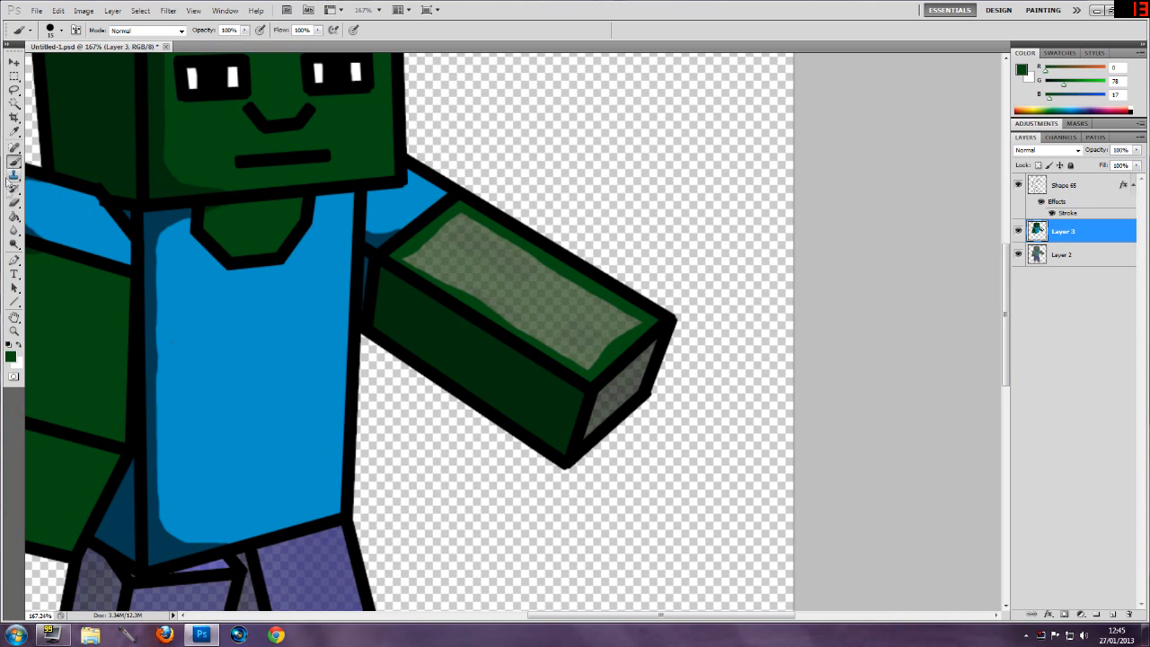
- Flood the outstretched arm's upper face with the skin green and brush away the seams around the fill
{"action": "left_click", "coordinate": [15, 219]}
{"action": "left_click", "coordinate": [475, 277]}
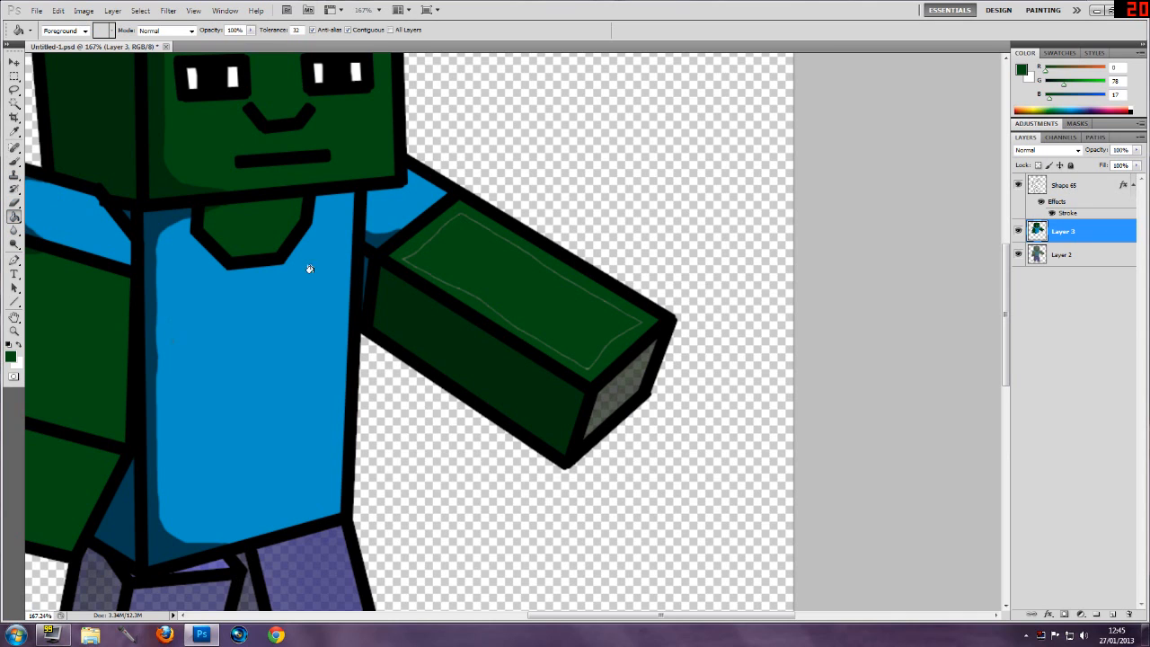
{"action": "left_click", "coordinate": [15, 162]}
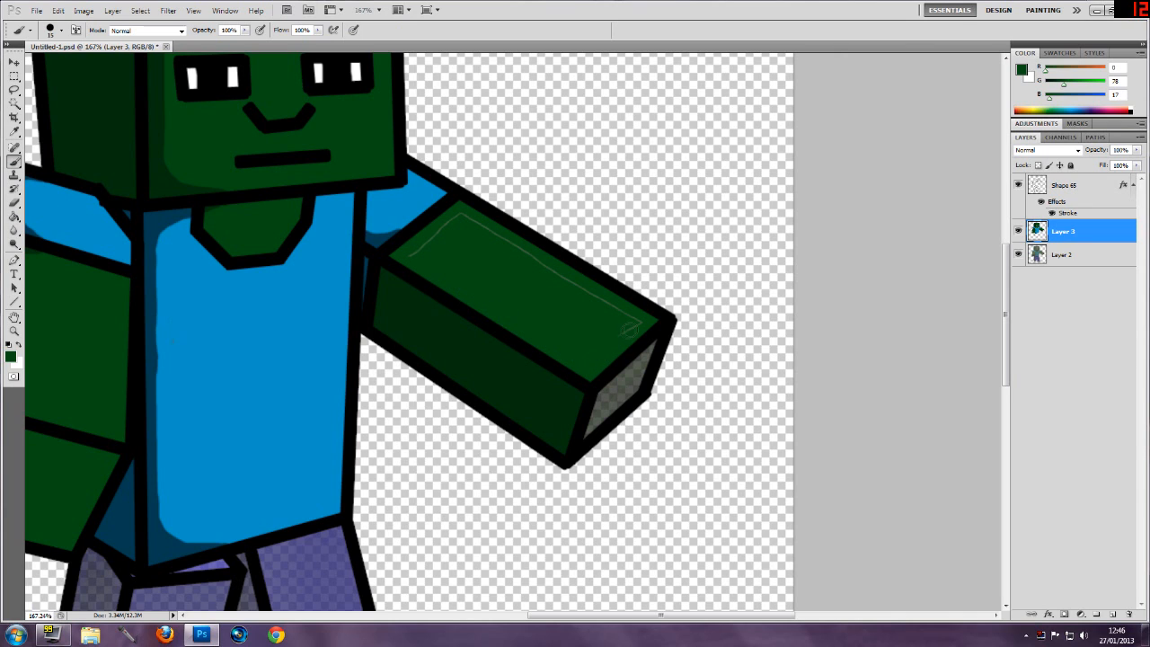
{"action": "left_click_drag", "start_coordinate": [632, 318], "coordinate": [550, 271]}
- Shade the outstretched arm's upper face with dark green, RGB 0, 47, 10, along its sleeve end and lower edge, rounding off the corners
{"action": "key", "text": "z"}
{"action": "left_click_drag", "start_coordinate": [511, 336], "coordinate": [472, 347]}
{"action": "left_click_drag", "start_coordinate": [566, 336], "coordinate": [634, 274]}
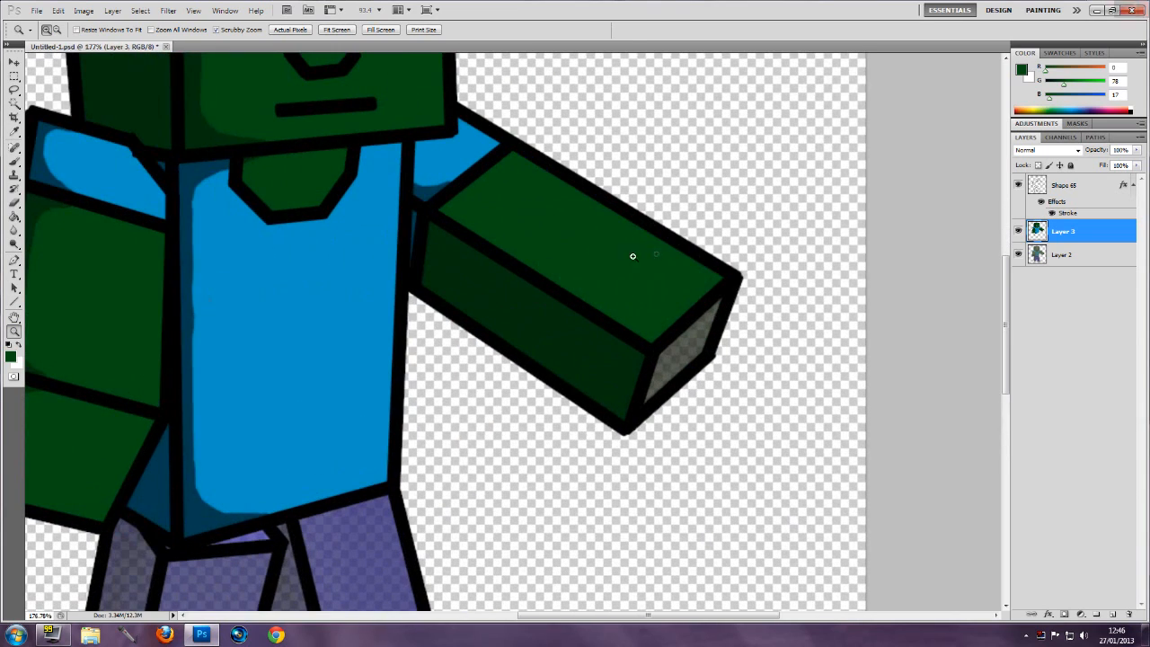
{"action": "left_click", "coordinate": [13, 162]}
{"action": "left_click", "coordinate": [14, 132]}
{"action": "left_click", "coordinate": [486, 287]}
{"action": "left_click", "coordinate": [14, 162]}
{"action": "left_click_drag", "start_coordinate": [440, 194], "coordinate": [536, 272]}
{"action": "left_click_drag", "start_coordinate": [652, 334], "coordinate": [441, 209]}
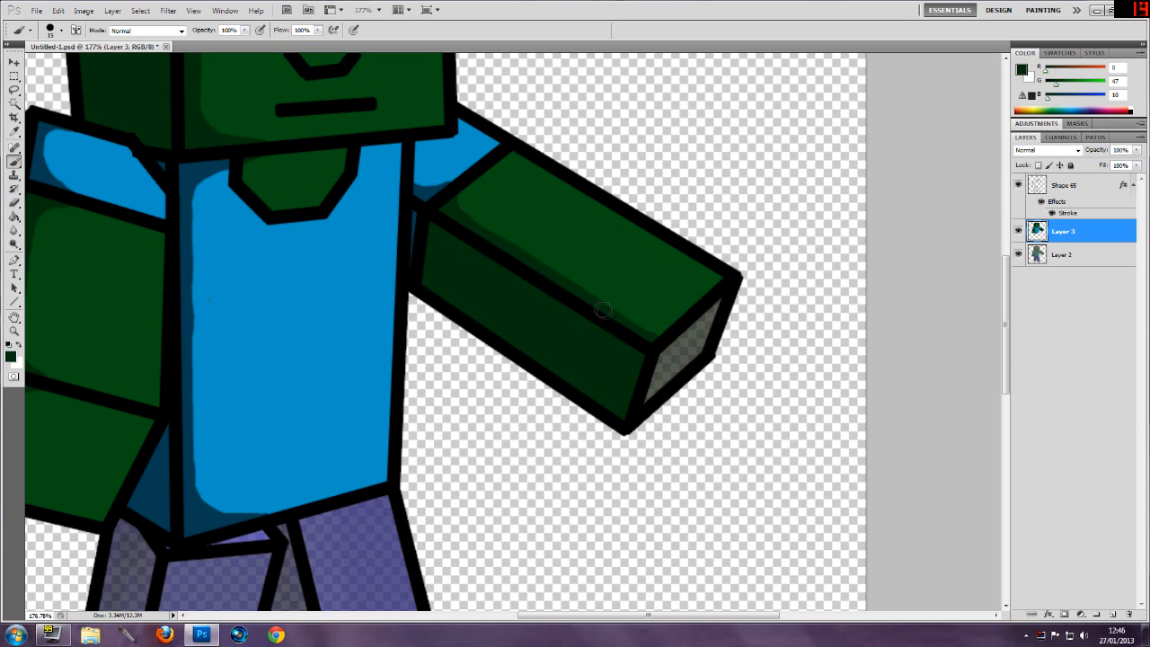
{"action": "mouse_move", "coordinate": [630, 324]}
{"action": "left_mouse_down"}
{"action": "mouse_move", "coordinate": [657, 336]}
{"action": "mouse_move", "coordinate": [685, 316]}
{"action": "left_mouse_up"}
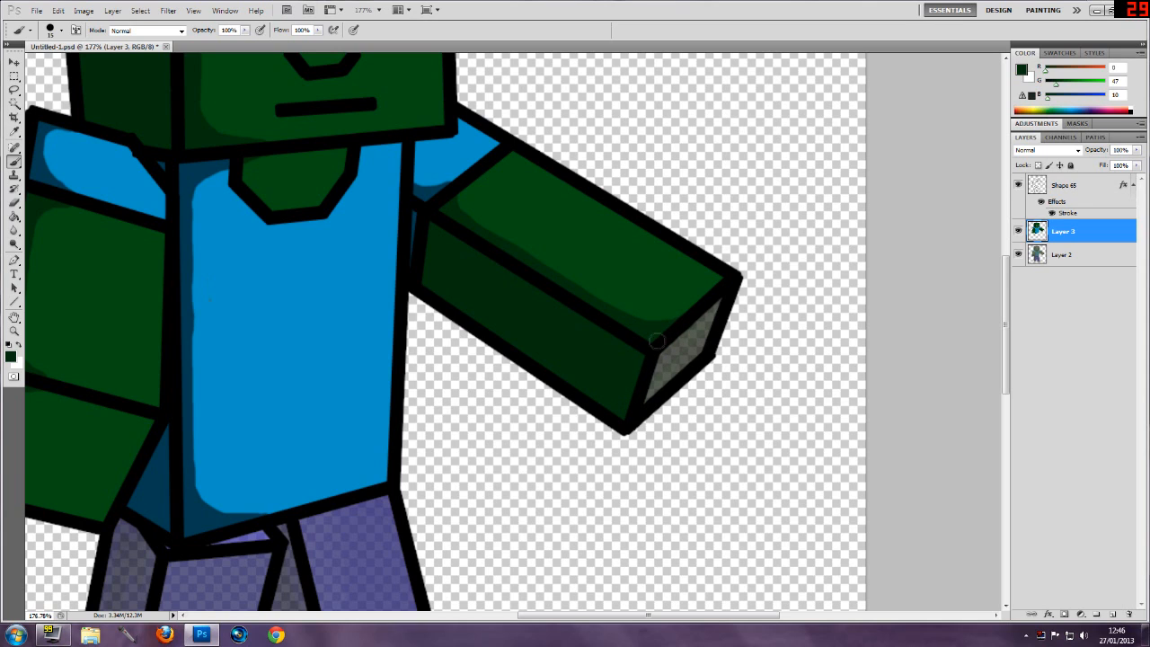
- Paint the inner edge of the outstretched arm's end face dark green and the remainder skin green, RGB 0, 78, 17
{"action": "mouse_move", "coordinate": [672, 340]}
{"action": "left_mouse_down"}
{"action": "mouse_move", "coordinate": [647, 401]}
{"action": "mouse_move", "coordinate": [657, 364]}
{"action": "left_mouse_up"}
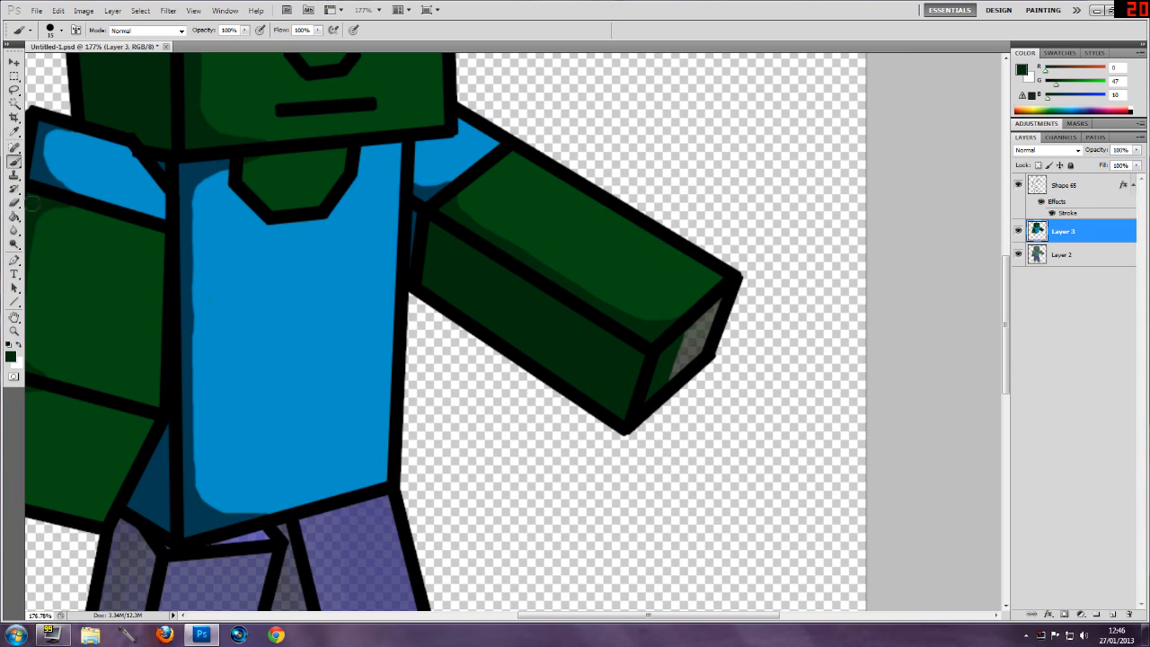
{"action": "left_click", "coordinate": [15, 132]}
{"action": "left_click", "coordinate": [569, 218]}
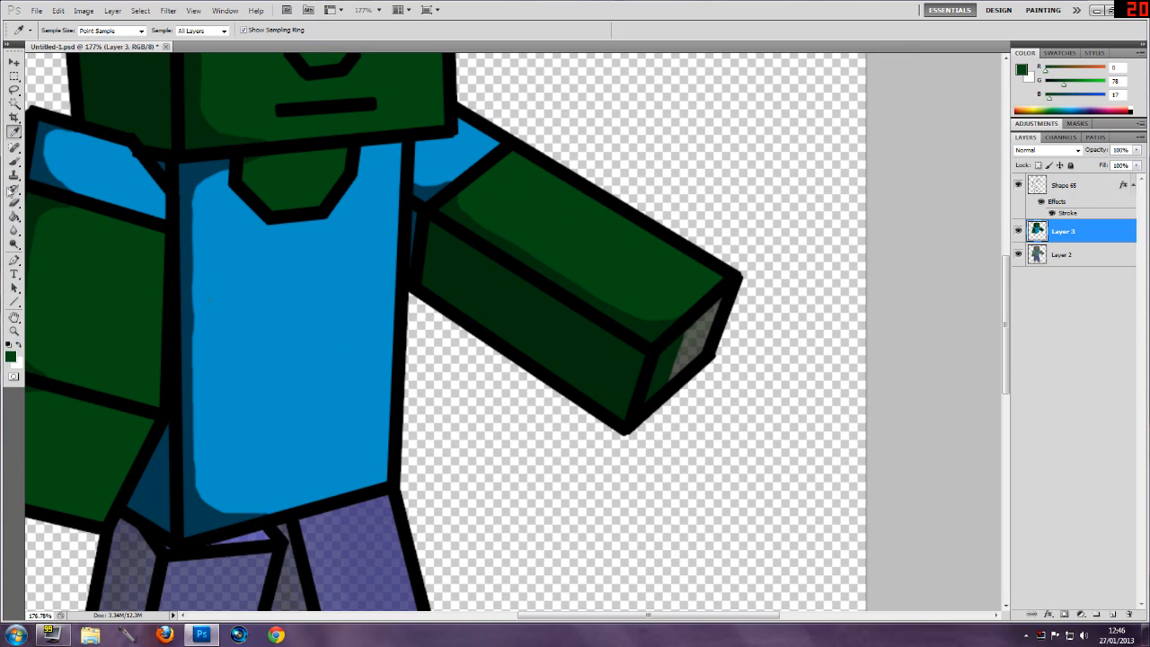
{"action": "left_click", "coordinate": [15, 161]}
{"action": "mouse_move", "coordinate": [694, 334]}
{"action": "left_mouse_down"}
{"action": "mouse_move", "coordinate": [716, 302]}
{"action": "mouse_move", "coordinate": [673, 377]}
{"action": "mouse_move", "coordinate": [685, 340]}
{"action": "left_mouse_up"}
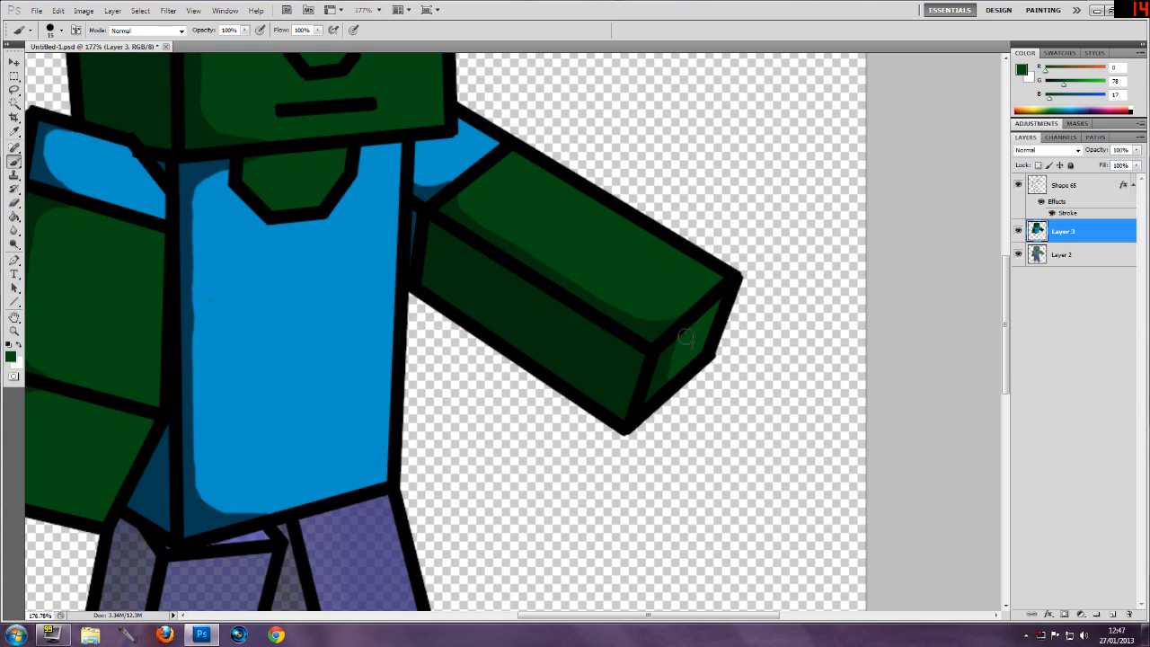
- Refine the curved shadow on the outstretched arm's end face, alternating between the sampled dark green and the skin green
{"action": "left_click", "coordinate": [14, 132]}
{"action": "left_click", "coordinate": [579, 330]}
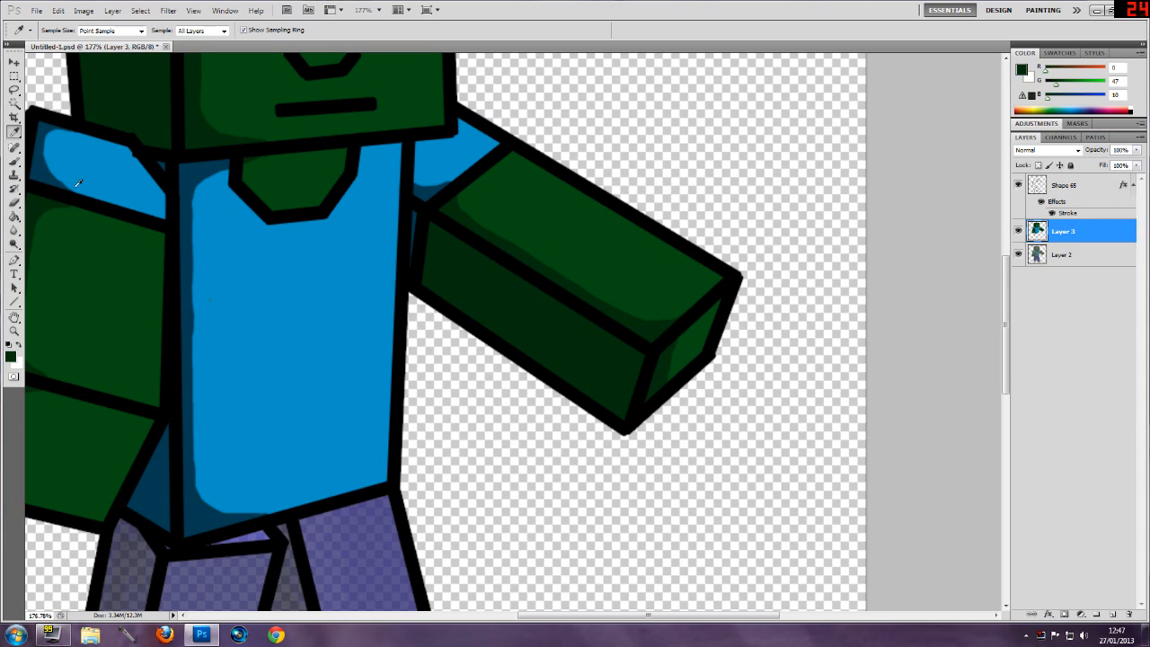
{"action": "left_click", "coordinate": [16, 162]}
{"action": "left_click_drag", "start_coordinate": [675, 326], "coordinate": [666, 380]}
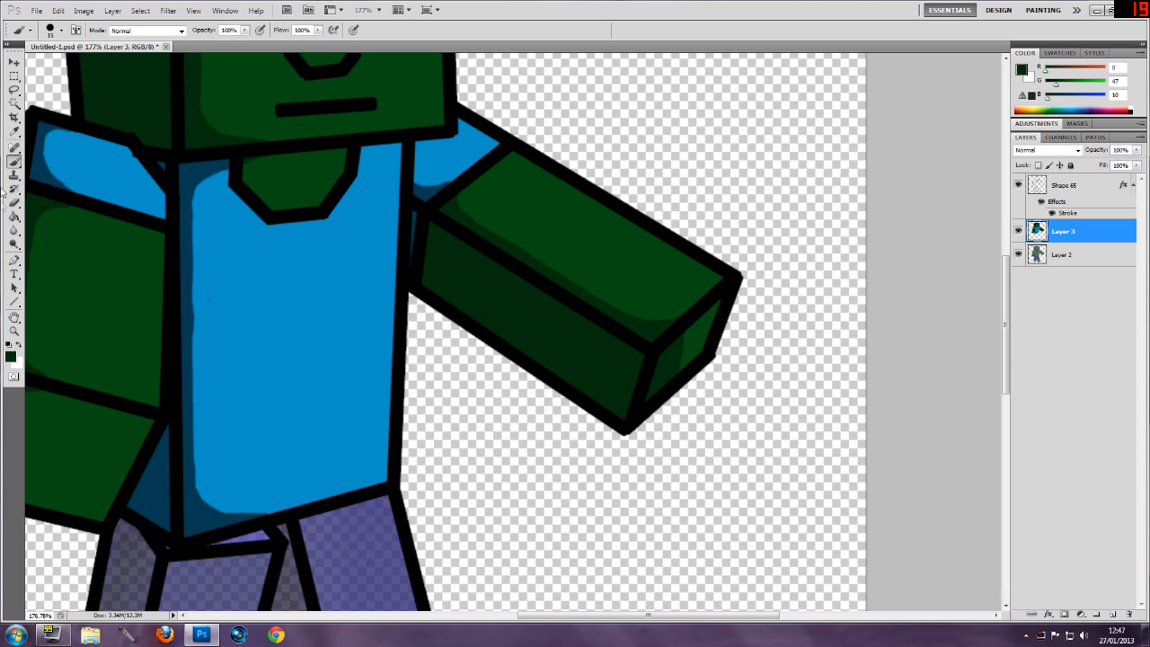
{"action": "left_click", "coordinate": [14, 131]}
{"action": "left_click", "coordinate": [704, 332]}
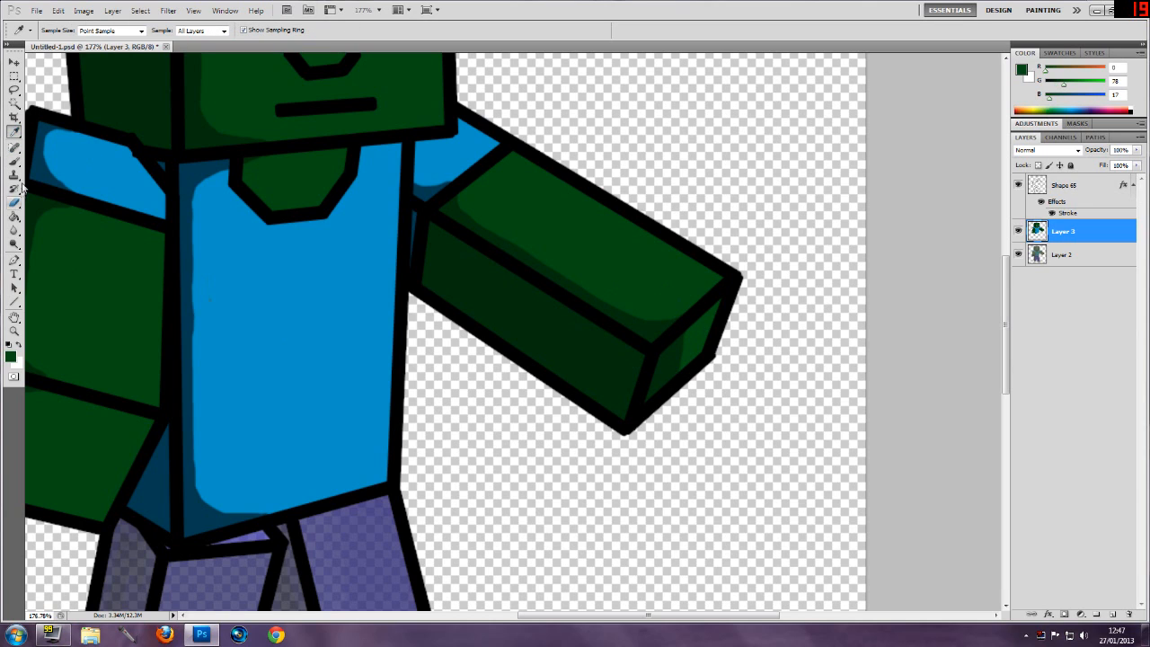
{"action": "left_click", "coordinate": [15, 162]}
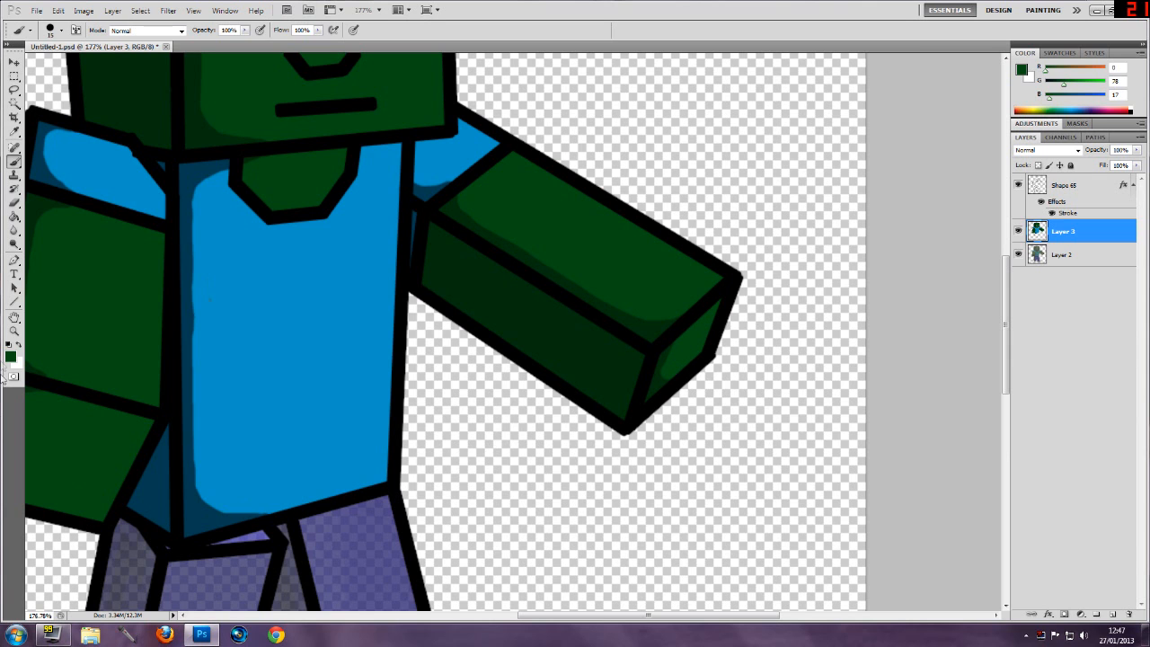
- Set the painting colour to a blue-violet, RGB 51, 0, 182, for the trousers and get the Brush ready at the legs
{"action": "left_click", "coordinate": [14, 331]}
{"action": "left_click_drag", "start_coordinate": [648, 344], "coordinate": [685, 326]}
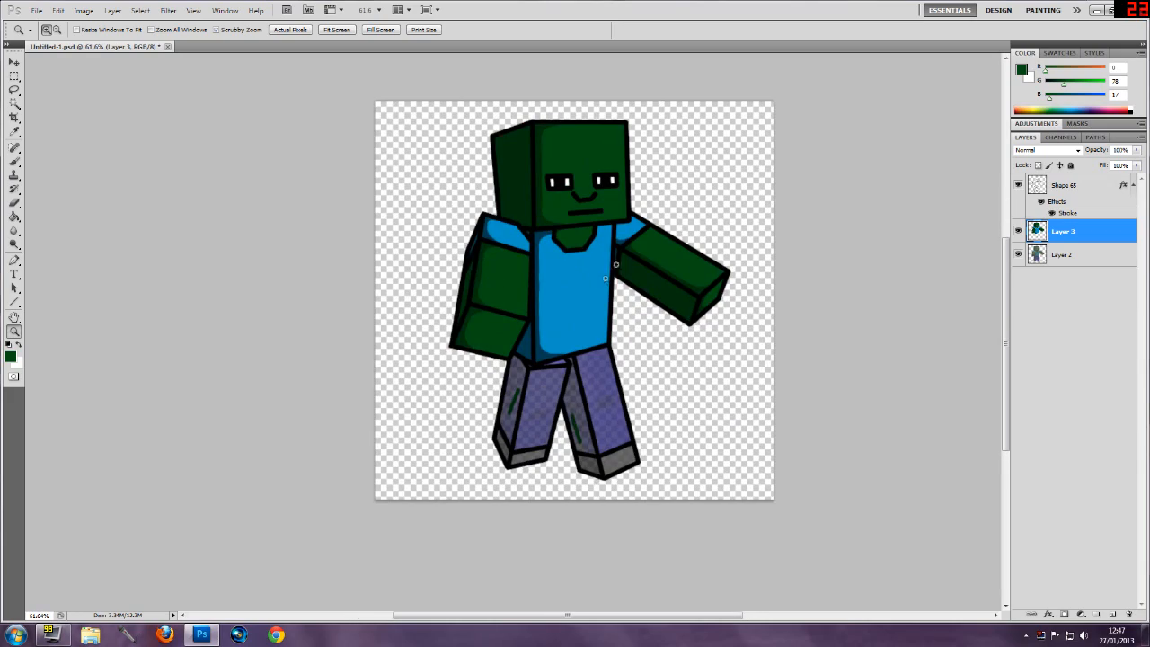
{"action": "left_click_drag", "start_coordinate": [592, 441], "coordinate": [592, 441]}
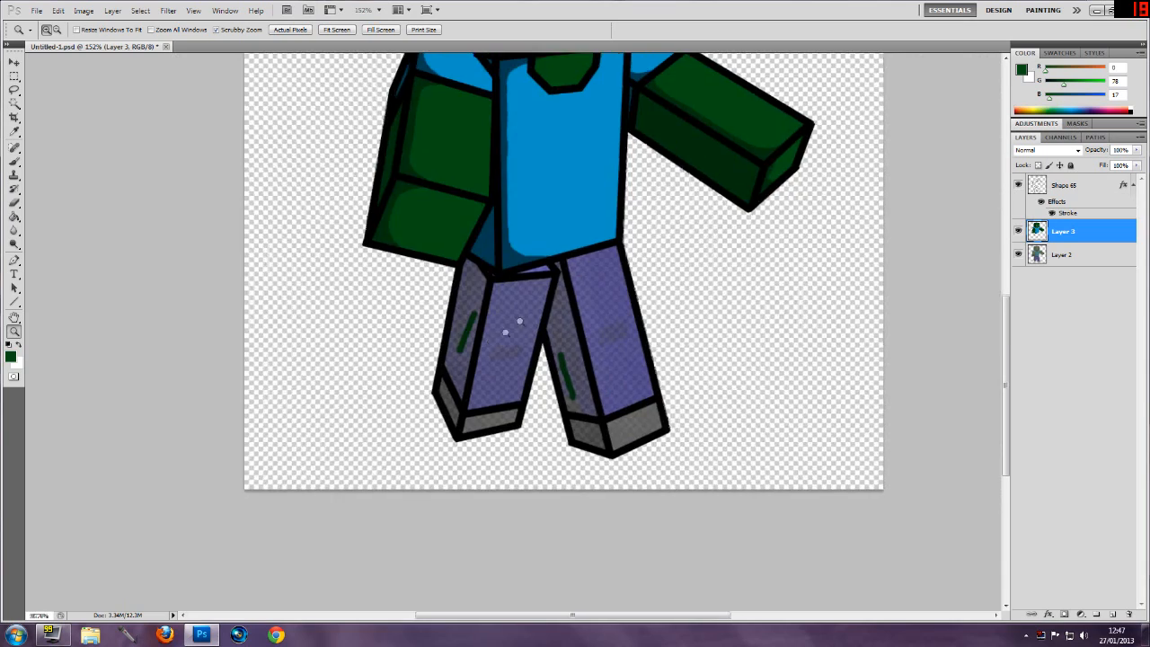
{"action": "left_click_drag", "start_coordinate": [519, 321], "coordinate": [526, 313]}
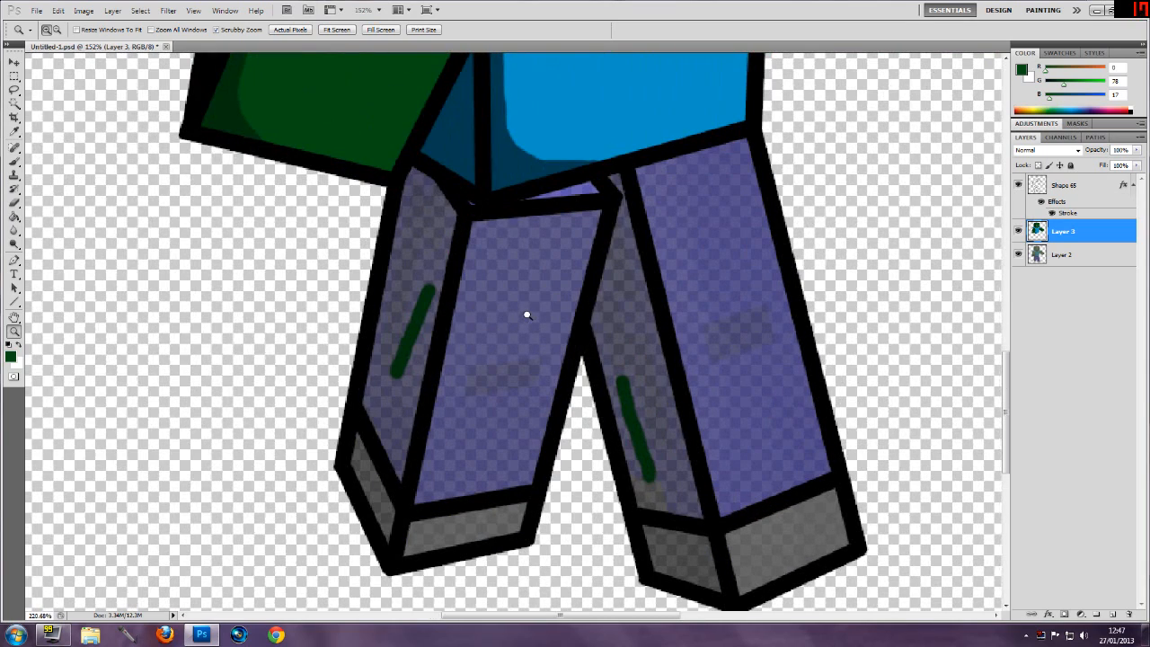
{"action": "left_click", "coordinate": [14, 132]}
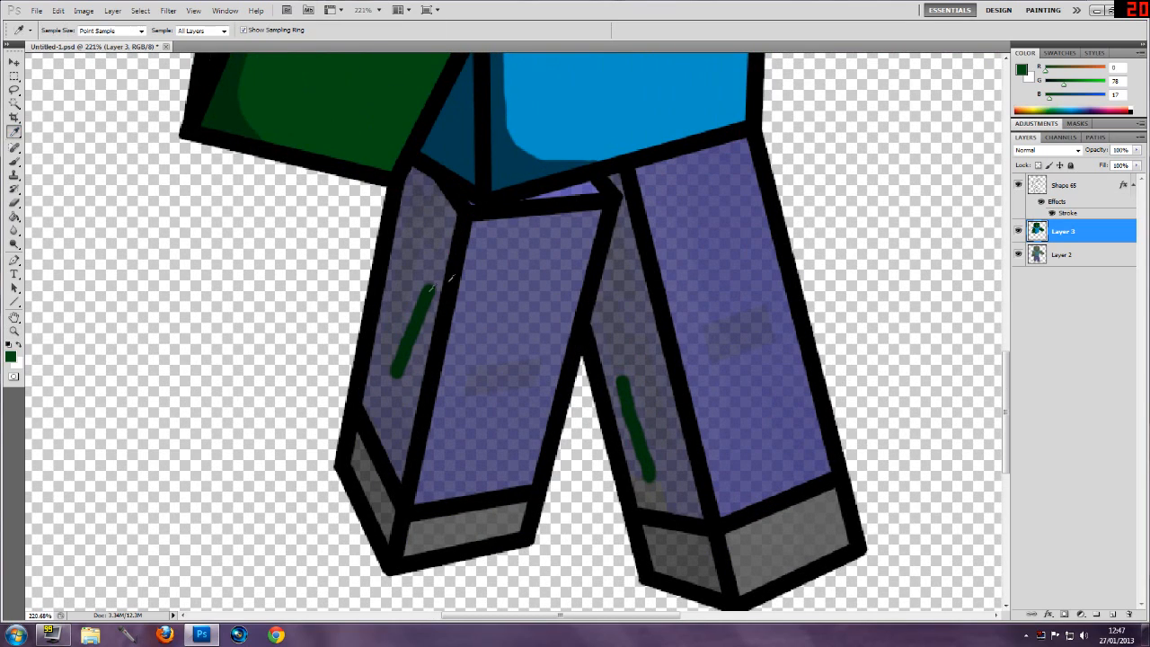
{"action": "left_click", "coordinate": [11, 357]}
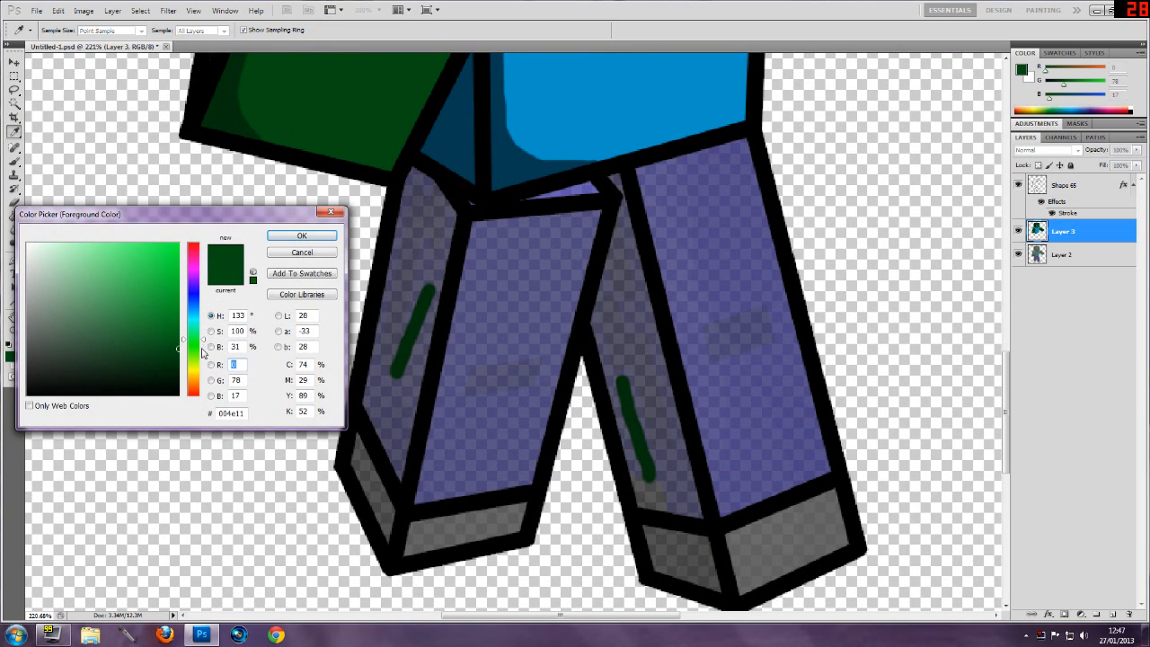
{"action": "mouse_move", "coordinate": [198, 315]}
{"action": "left_mouse_down"}
{"action": "mouse_move", "coordinate": [205, 291]}
{"action": "mouse_move", "coordinate": [188, 242]}
{"action": "mouse_move", "coordinate": [192, 287]}
{"action": "left_mouse_up"}
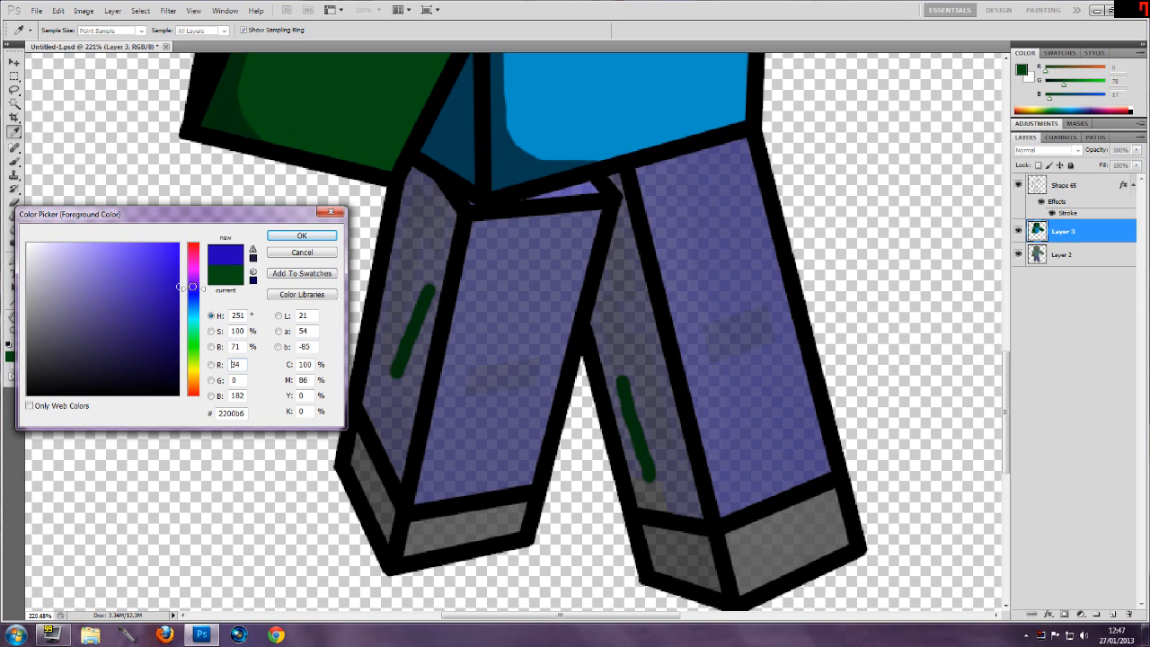
{"action": "type", "text": "51"}
{"action": "left_click", "coordinate": [301, 236]}
{"action": "key", "text": "b"}
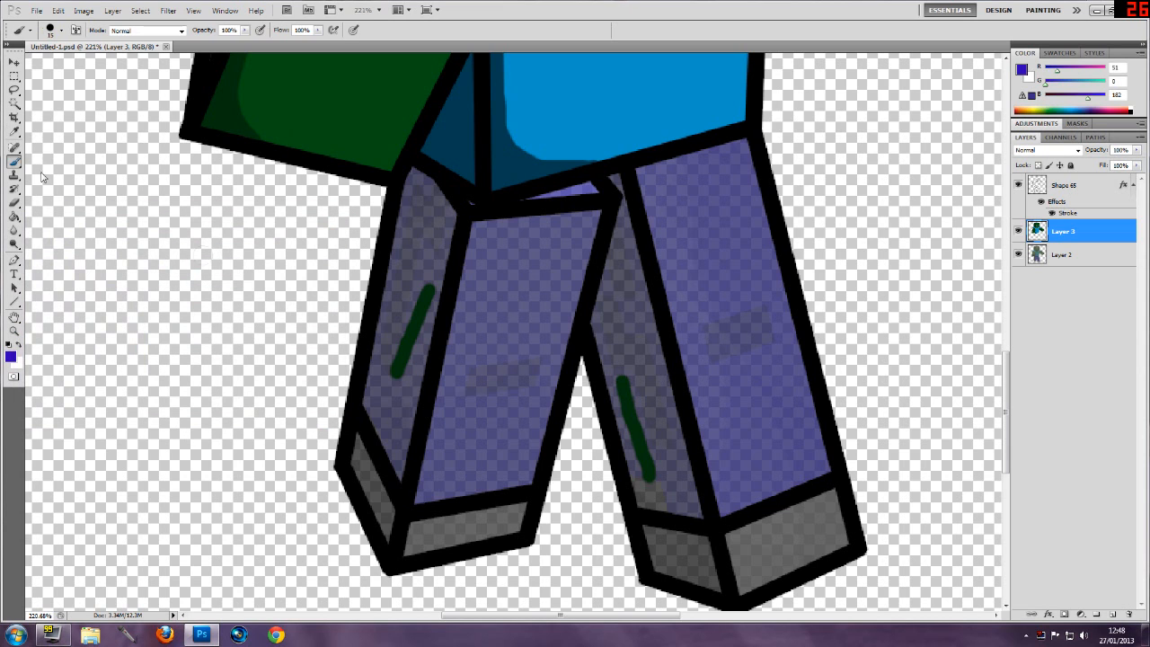
- Paint a blue-violet border inside the front face of the leg below the bent arm and flood its interior with the same colour
{"action": "mouse_move", "coordinate": [460, 325]}
{"action": "left_mouse_down"}
{"action": "mouse_move", "coordinate": [418, 494]}
{"action": "mouse_move", "coordinate": [454, 499]}
{"action": "mouse_move", "coordinate": [531, 476]}
{"action": "mouse_move", "coordinate": [531, 436]}
{"action": "mouse_move", "coordinate": [599, 207]}
{"action": "mouse_move", "coordinate": [478, 225]}
{"action": "mouse_move", "coordinate": [449, 350]}
{"action": "left_mouse_up"}
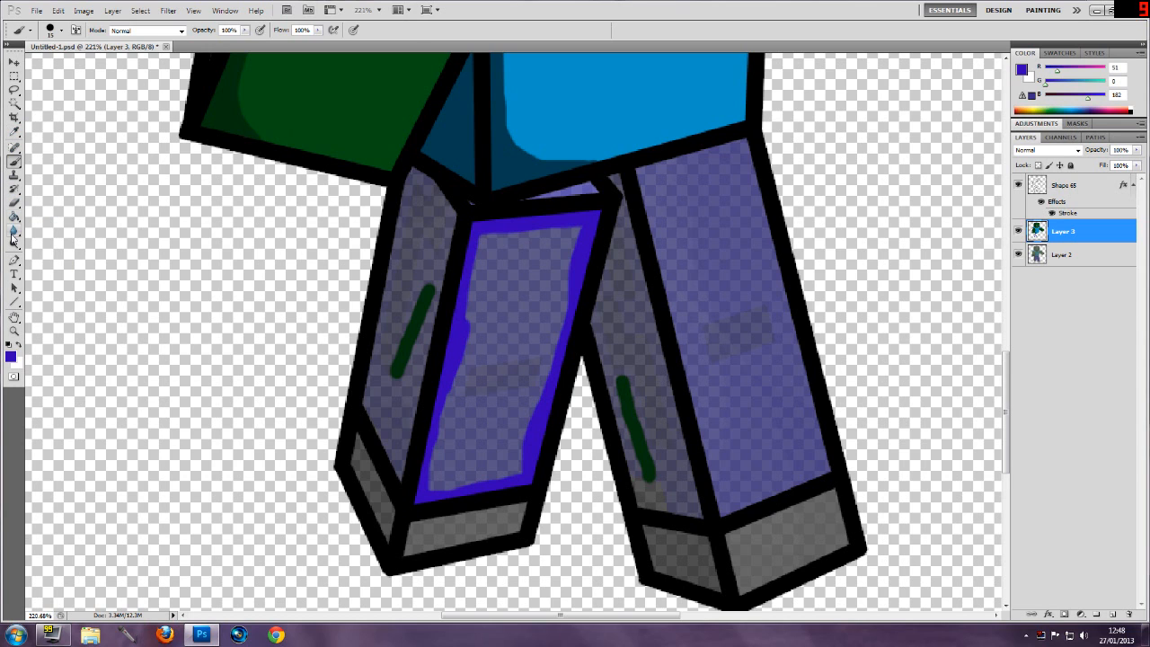
{"action": "left_click", "coordinate": [14, 217]}
{"action": "left_click", "coordinate": [490, 299]}
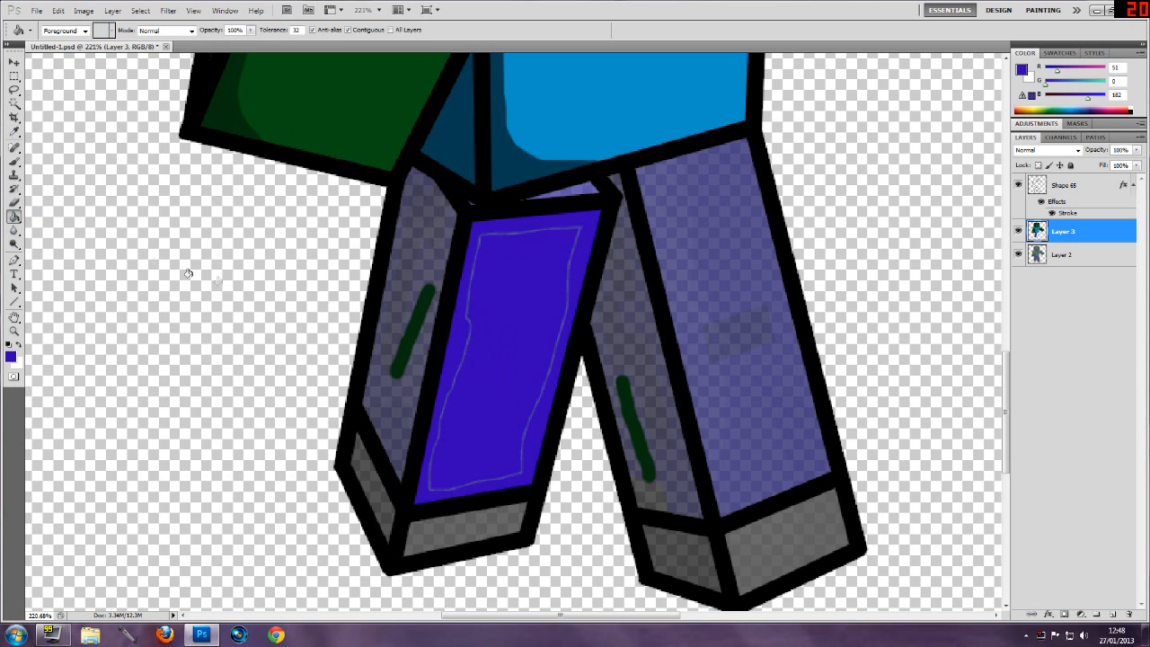
{"action": "left_click", "coordinate": [18, 164]}
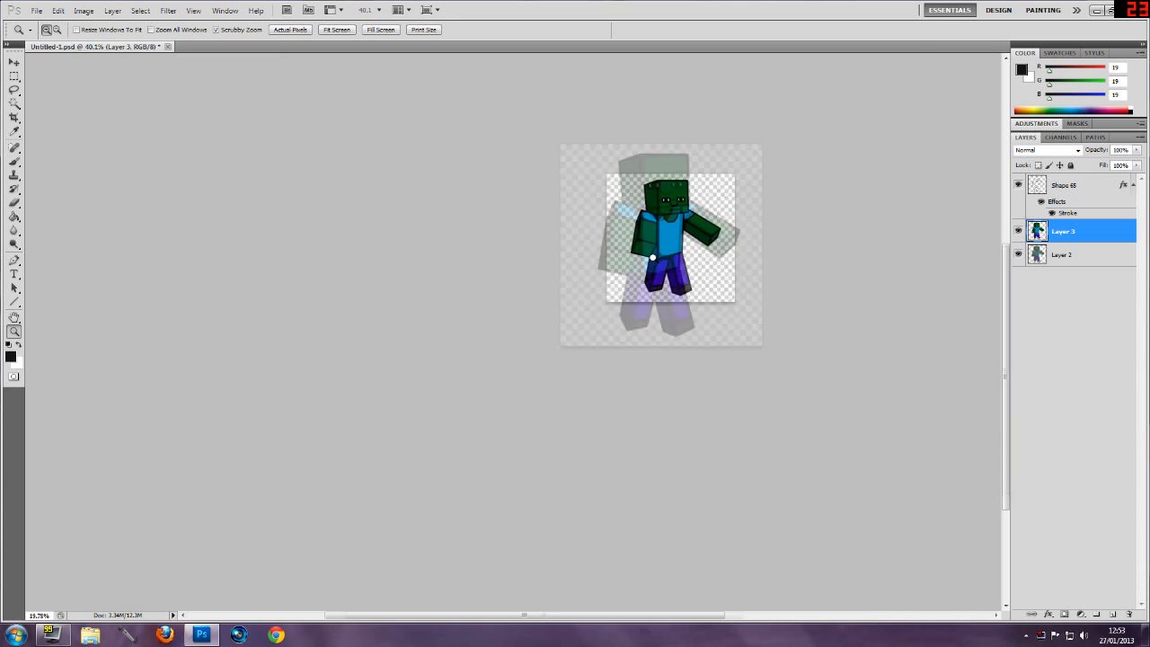
- View the whole figure and hide the Layer 2 reference and the Shape 65 outline, leaving only the painted Layer 3 showing
{"action": "left_click_drag", "start_coordinate": [718, 241], "coordinate": [787, 198]}
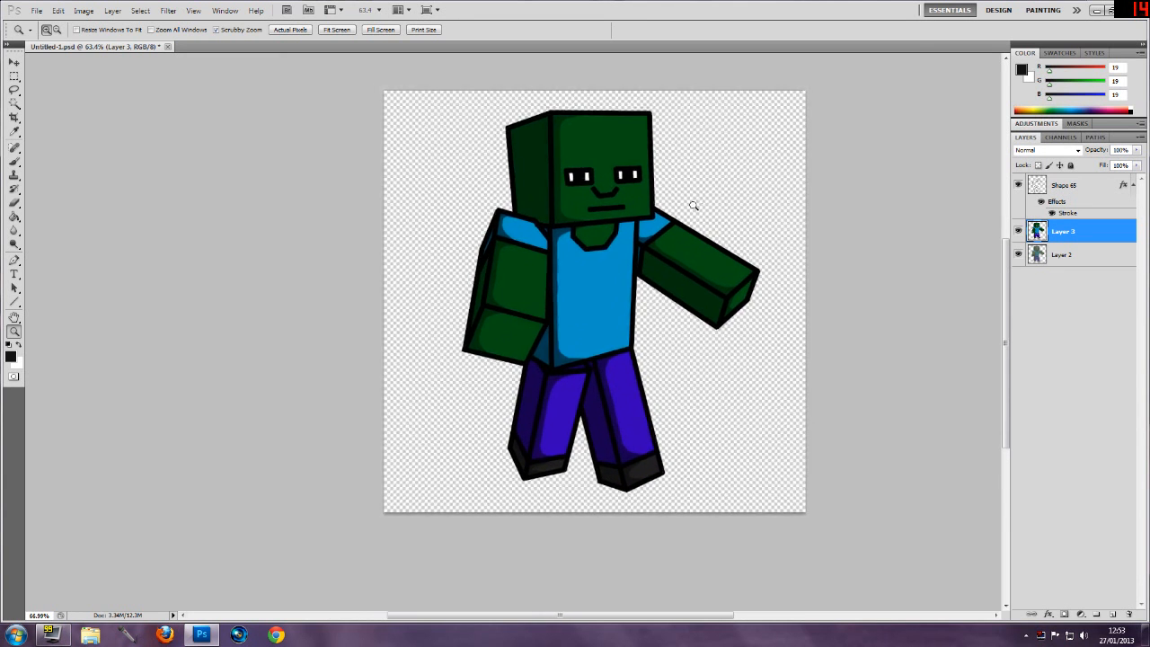
{"action": "left_click_drag", "start_coordinate": [693, 206], "coordinate": [675, 216]}
{"action": "left_click_drag", "start_coordinate": [735, 257], "coordinate": [790, 231]}
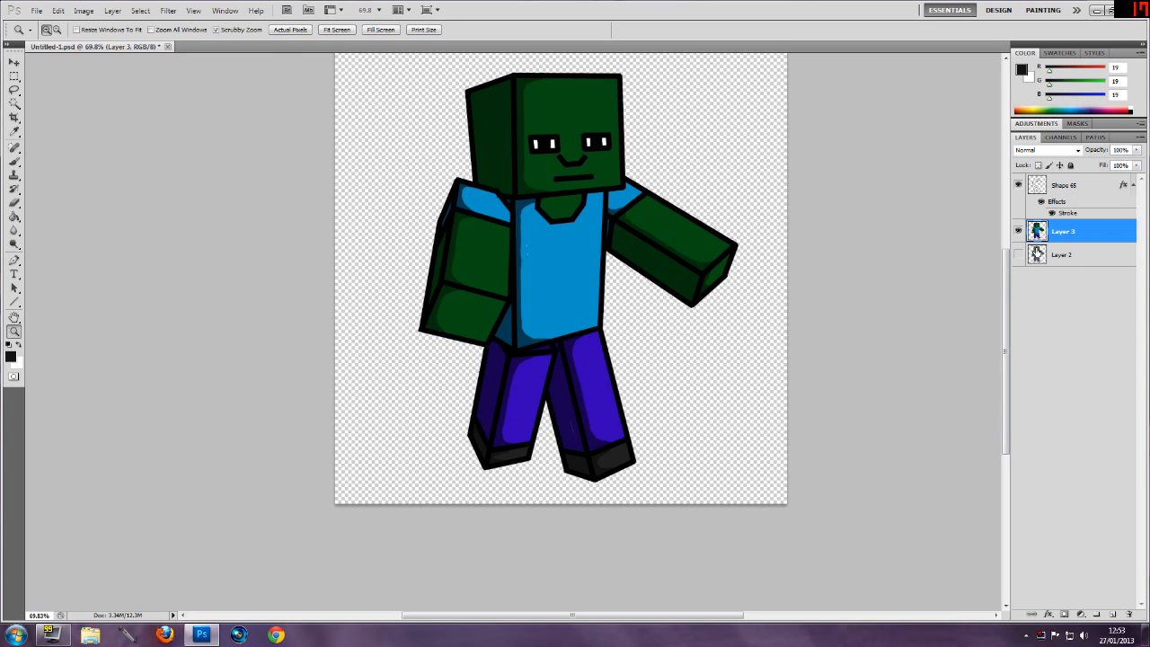
{"action": "left_click", "coordinate": [1019, 185]}
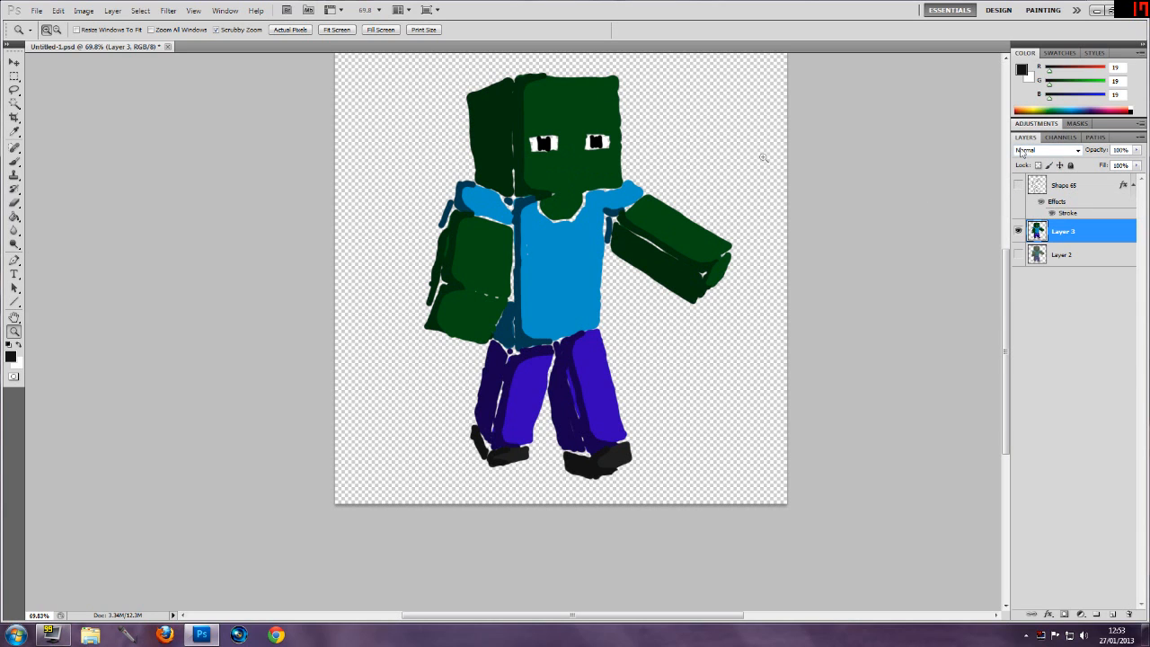
- Toggle the Shape 65 outline to compare the figure with and without it, leaving the outline showing over the painted Layer 3
{"action": "left_click_drag", "start_coordinate": [638, 258], "coordinate": [588, 259]}
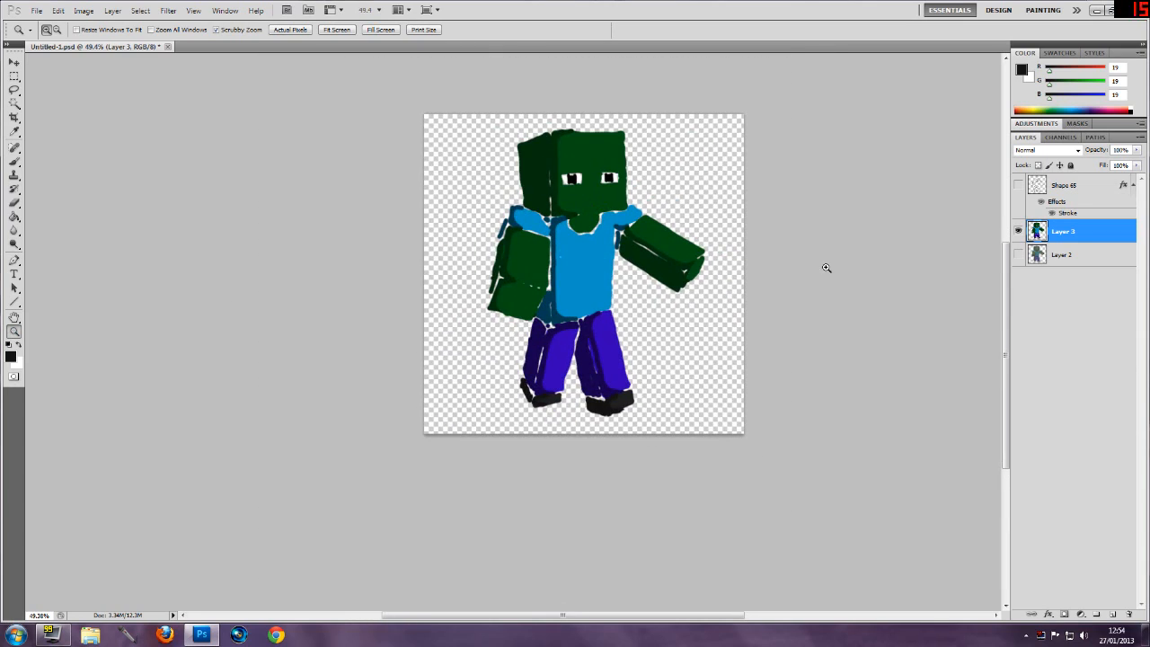
{"action": "left_click", "coordinate": [1018, 185]}
{"action": "left_click", "coordinate": [1019, 185]}
{"action": "left_click", "coordinate": [1019, 185]}
{"action": "left_click", "coordinate": [1020, 186]}
{"action": "left_click", "coordinate": [1020, 186]}
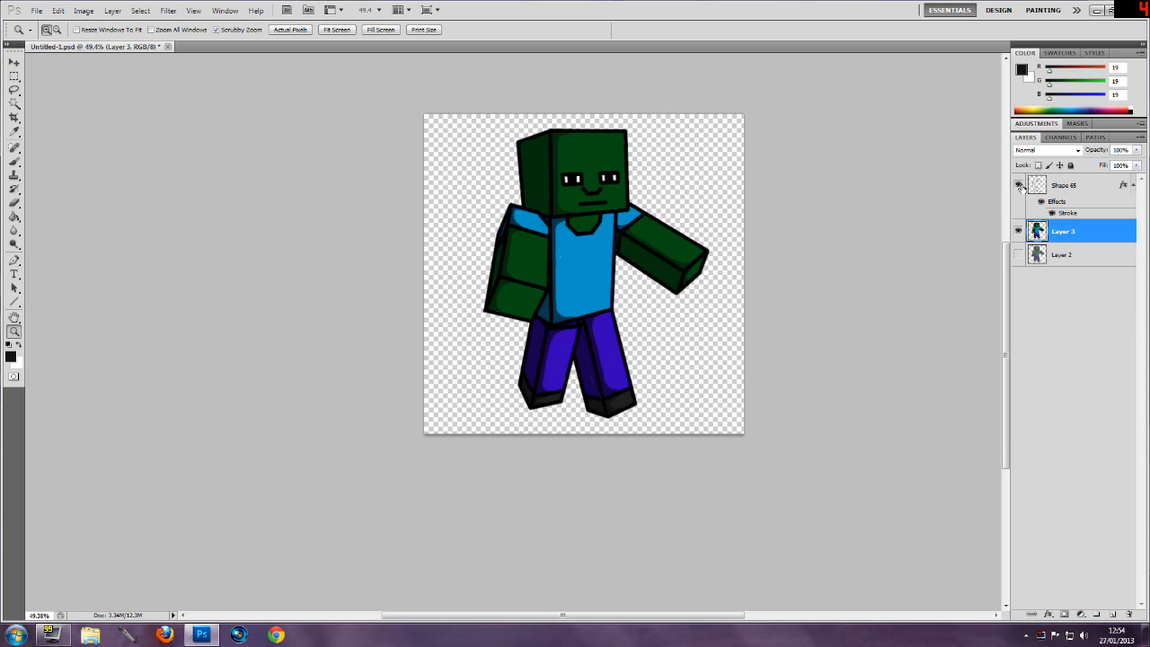
{"action": "left_click_drag", "start_coordinate": [578, 246], "coordinate": [598, 221]}
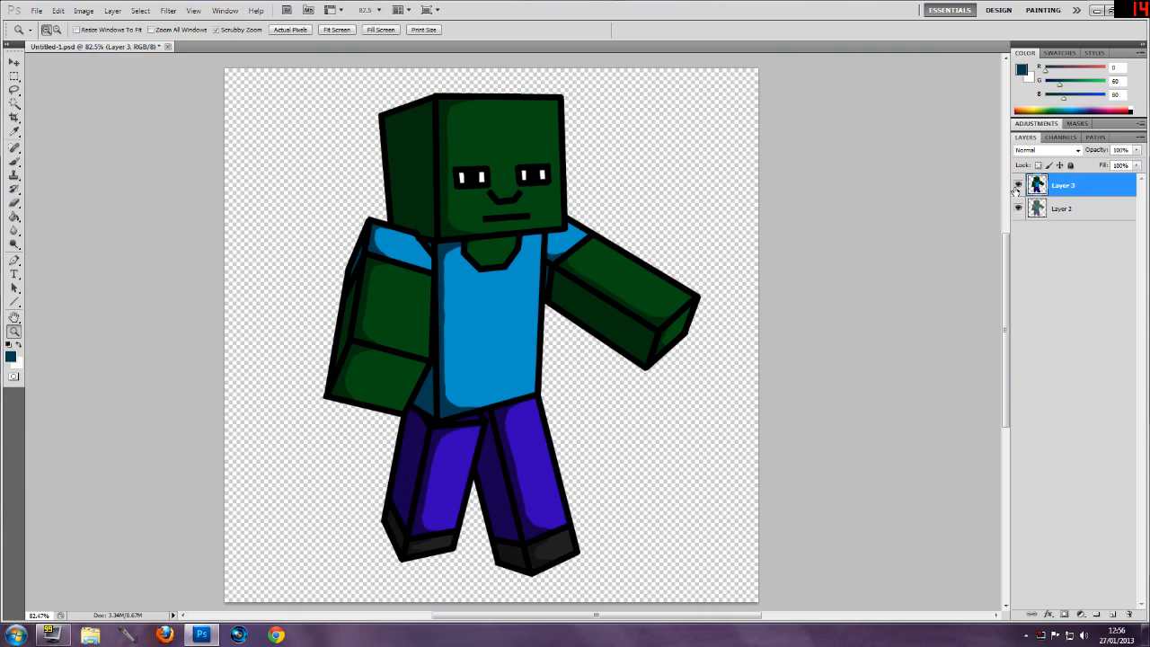
- Toggle the merged Layer 3 artwork off and on to compare the finished cartoon zombie with the original Layer 2 reference
{"action": "left_click", "coordinate": [1020, 186]}
{"action": "left_click", "coordinate": [1019, 186]}
{"action": "left_click", "coordinate": [1019, 186]}
{"action": "left_click", "coordinate": [1020, 186]}
{"action": "left_click", "coordinate": [1020, 186]}
{"action": "left_click", "coordinate": [1020, 186]}
{"action": "left_click", "coordinate": [1019, 186]}
{"action": "left_click", "coordinate": [1019, 186]}
{"action": "left_click", "coordinate": [1020, 186]}
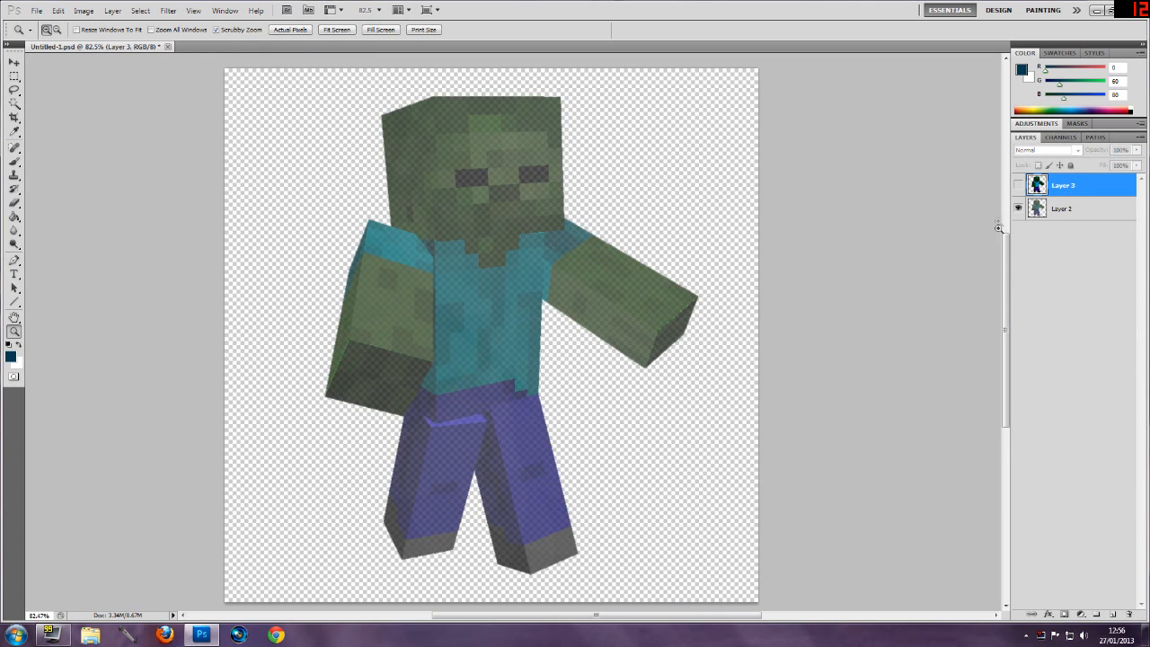
{"action": "left_click", "coordinate": [1020, 186]}
{"action": "left_click", "coordinate": [1019, 186]}
{"action": "left_click", "coordinate": [1015, 188]}
{"action": "left_click", "coordinate": [1019, 186]}
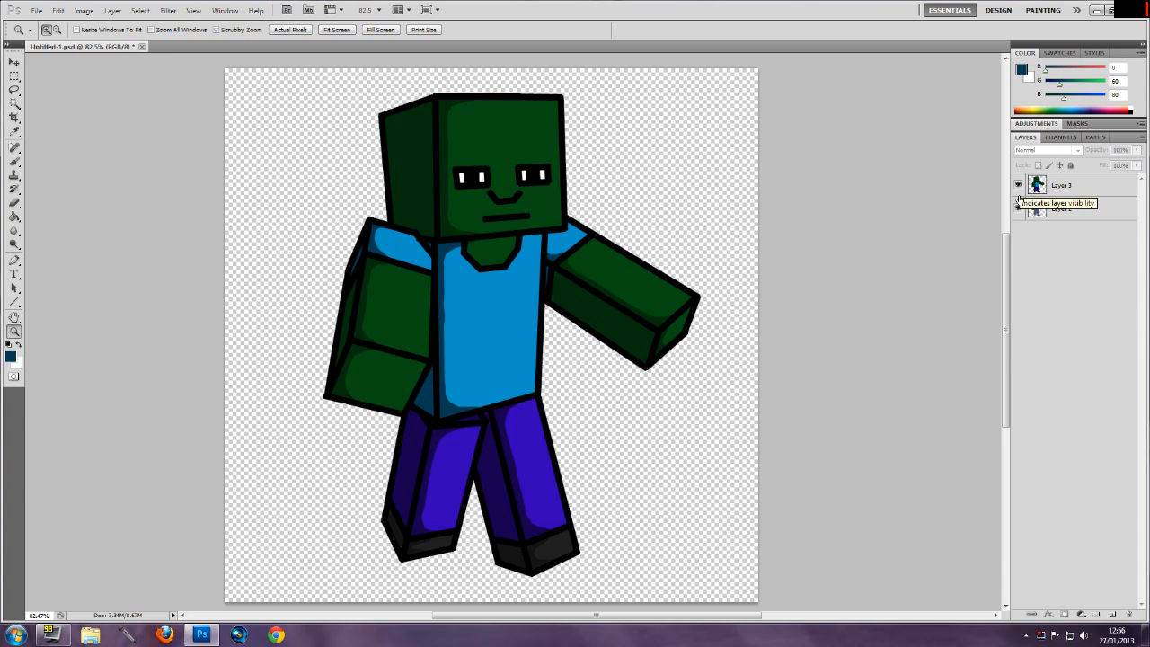
{"action": "left_click", "coordinate": [1017, 186]}
{"action": "left_click", "coordinate": [1017, 186]}
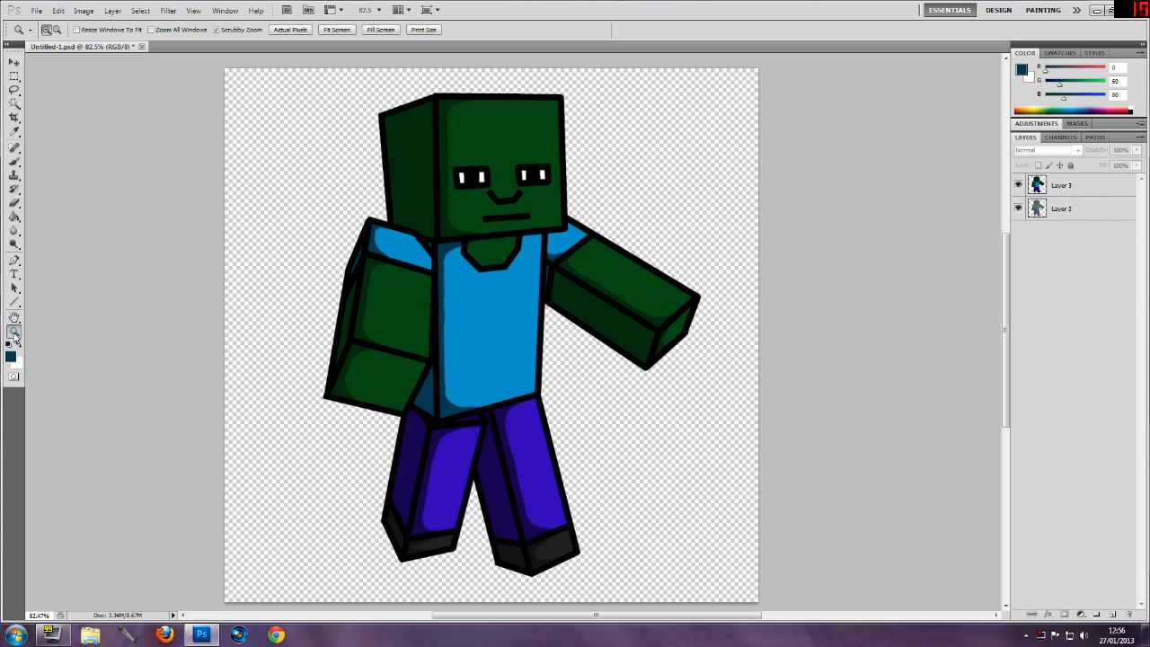
- Save a copy of the finished zombie to the Desktop as a PNG named Zombie, with interlacing set to None
{"action": "left_click_drag", "start_coordinate": [390, 314], "coordinate": [641, 192]}
{"action": "left_click", "coordinate": [37, 10]}
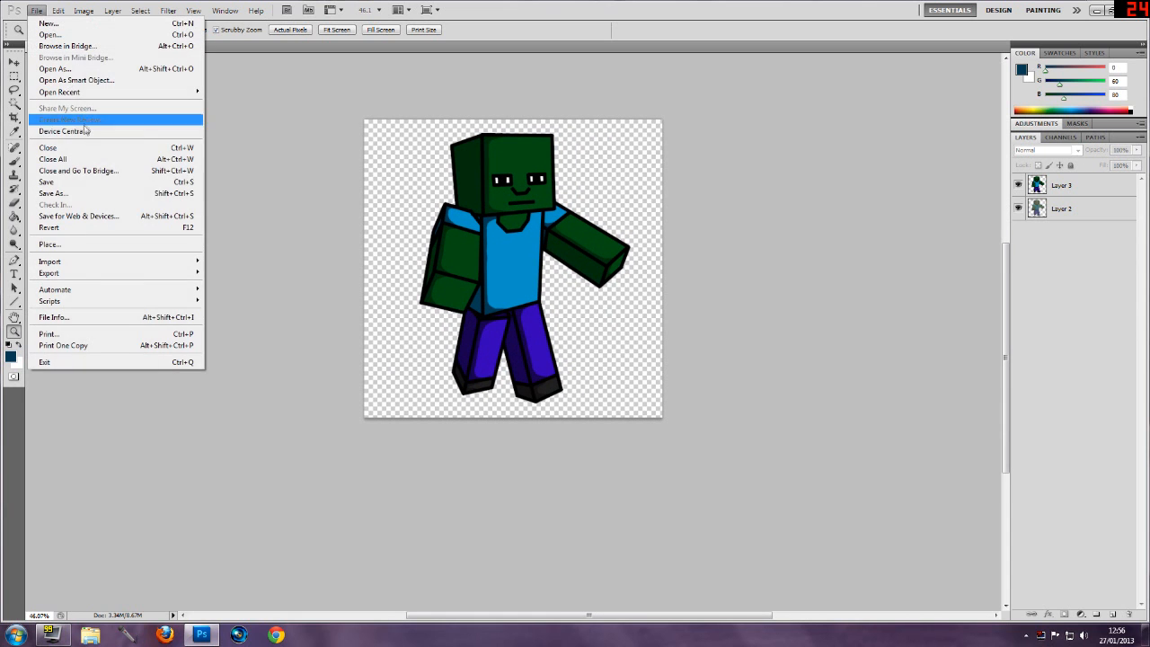
{"action": "left_click", "coordinate": [54, 193]}
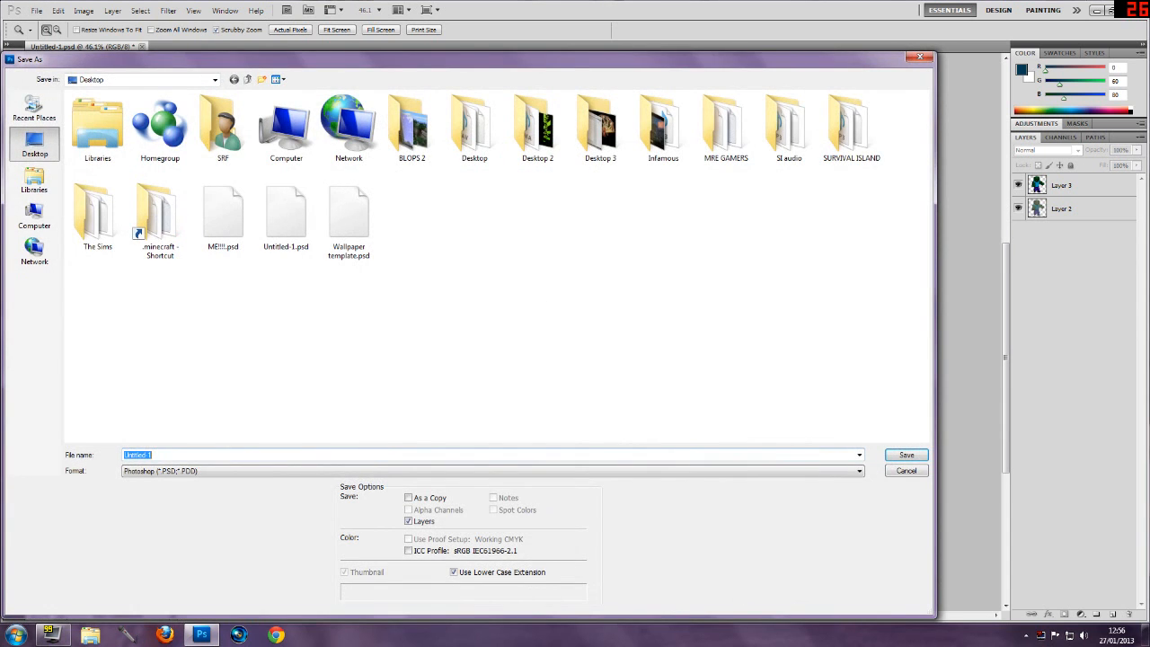
{"action": "left_click", "coordinate": [359, 472]}
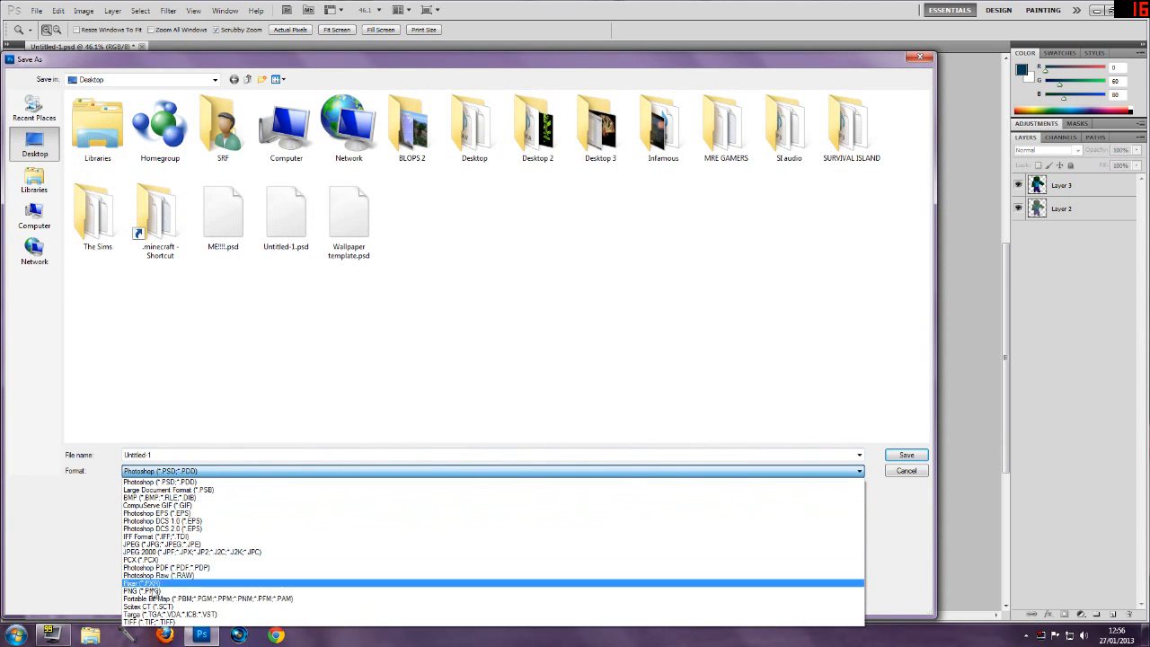
{"action": "left_click", "coordinate": [142, 590]}
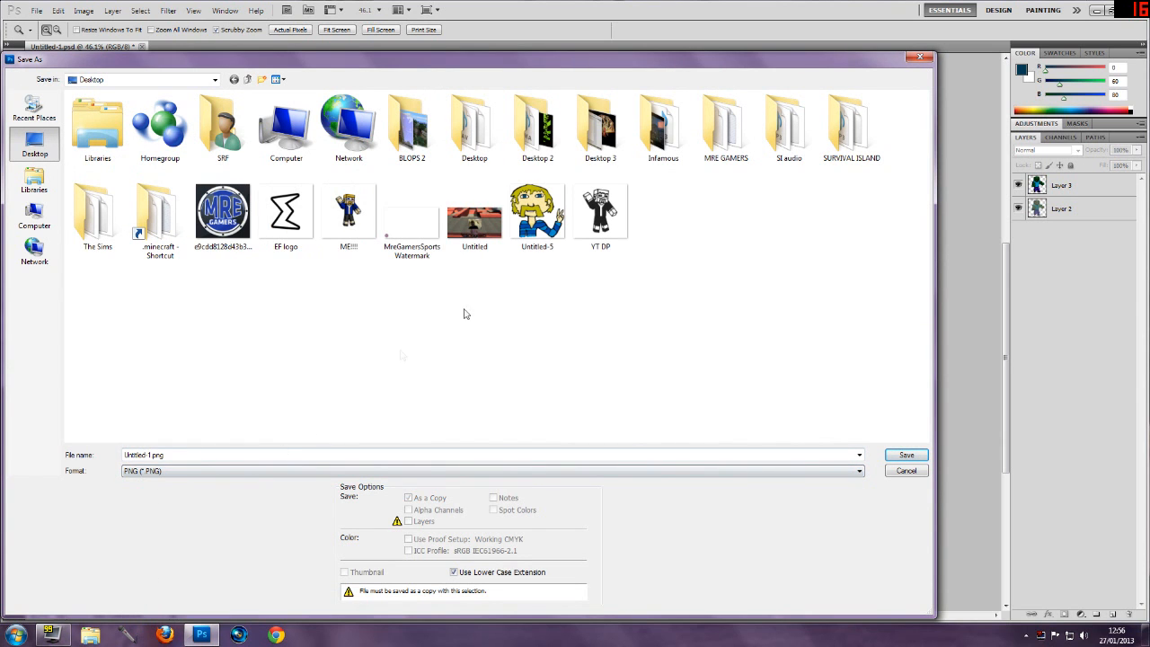
{"action": "left_click", "coordinate": [314, 455]}
{"action": "type", "text": "Zombie"}
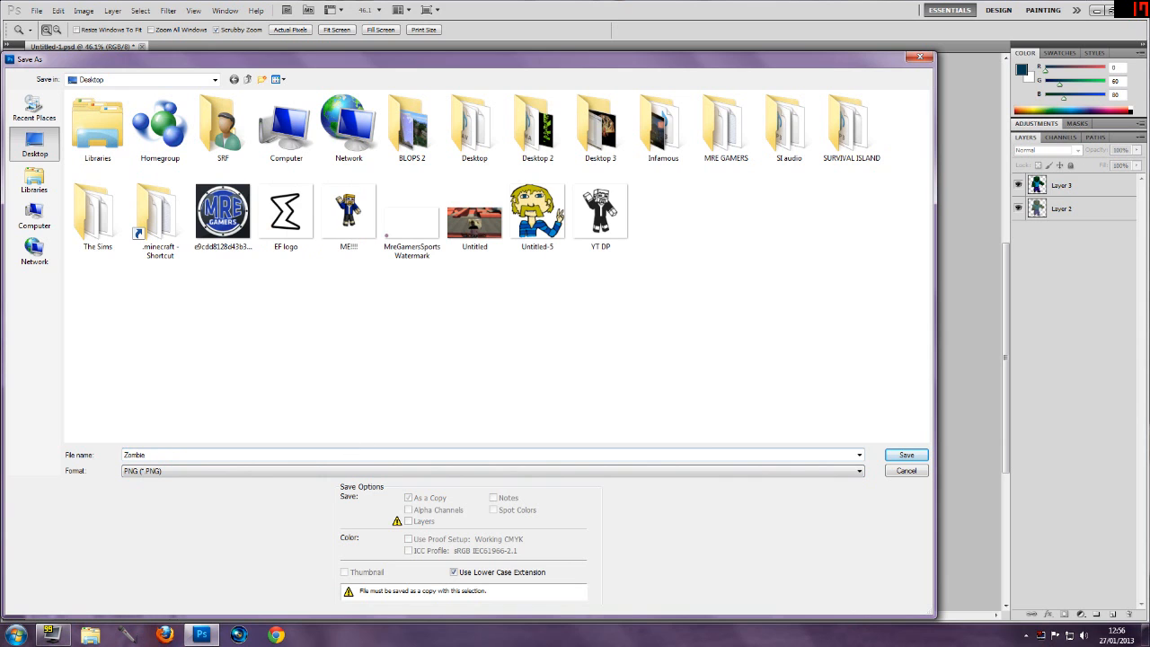
{"action": "left_click", "coordinate": [907, 455]}
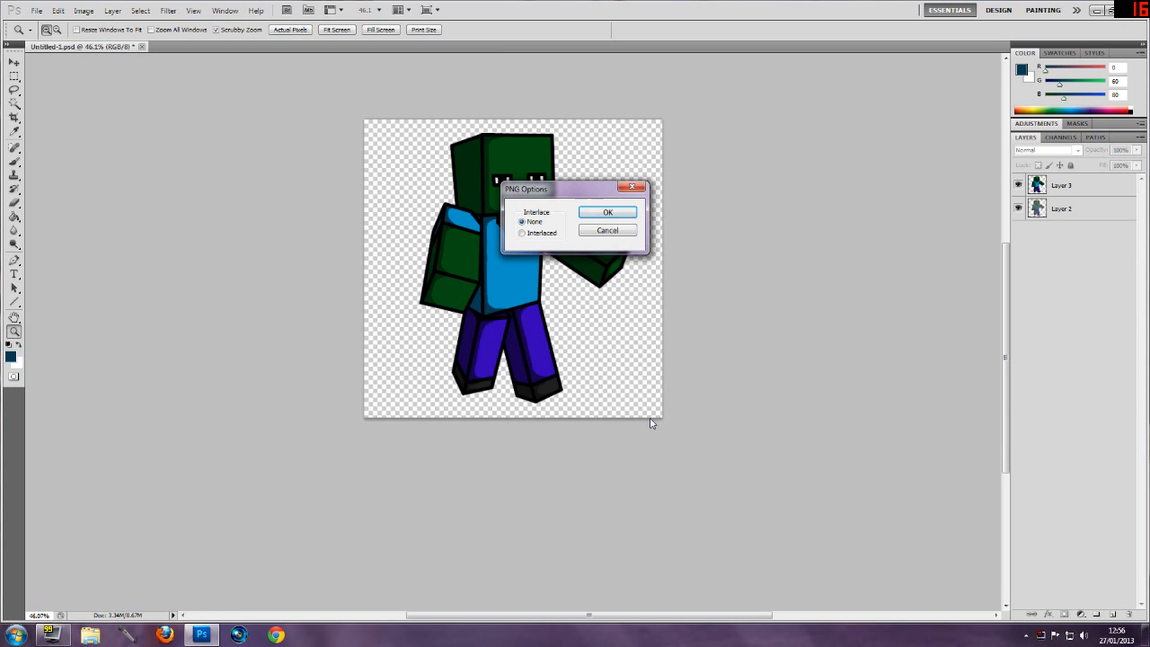
{"action": "left_click", "coordinate": [597, 215]}
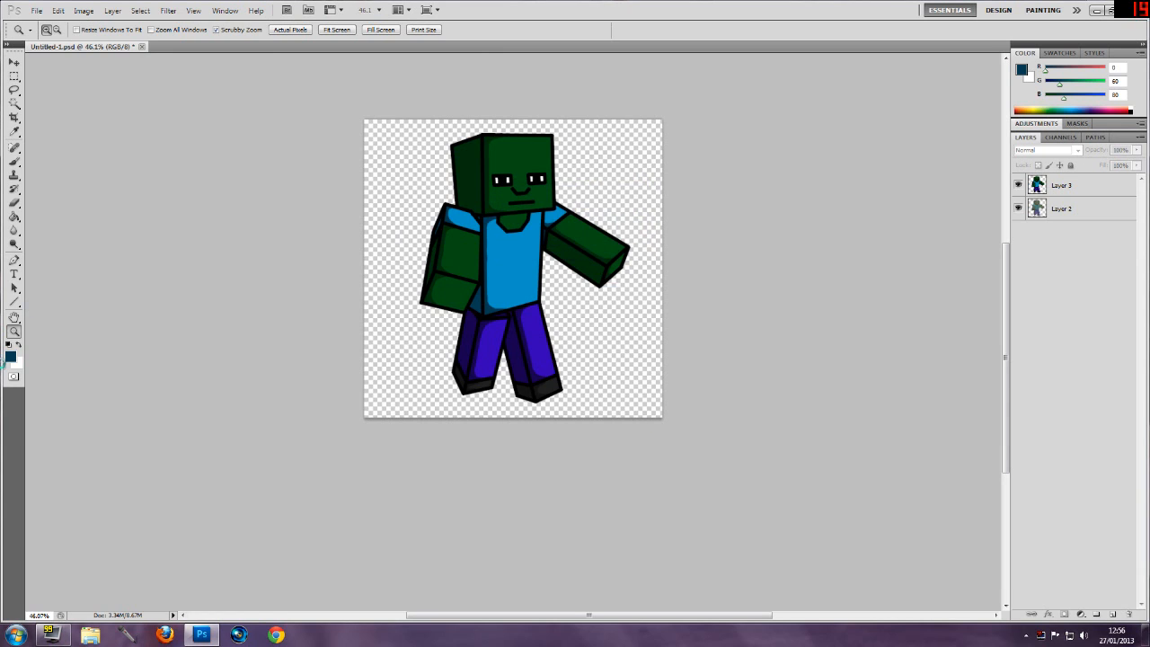
{"action": "left_click_drag", "start_coordinate": [500, 243], "coordinate": [598, 184]}
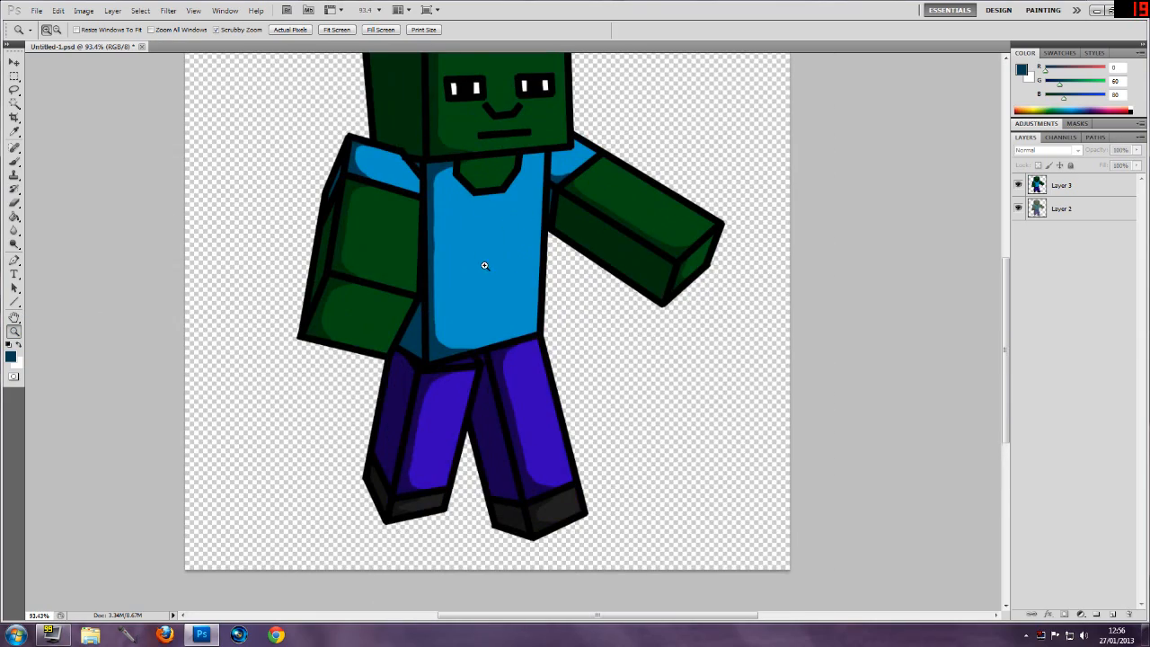
{"action": "scroll", "coordinate": [444, 425], "scroll_direction": "up", "scroll_amount": 3}
{"action": "scroll", "coordinate": [446, 425], "scroll_direction": "down", "scroll_amount": 2}
{"action": "scroll", "coordinate": [445, 425], "scroll_direction": "up", "scroll_amount": 2}
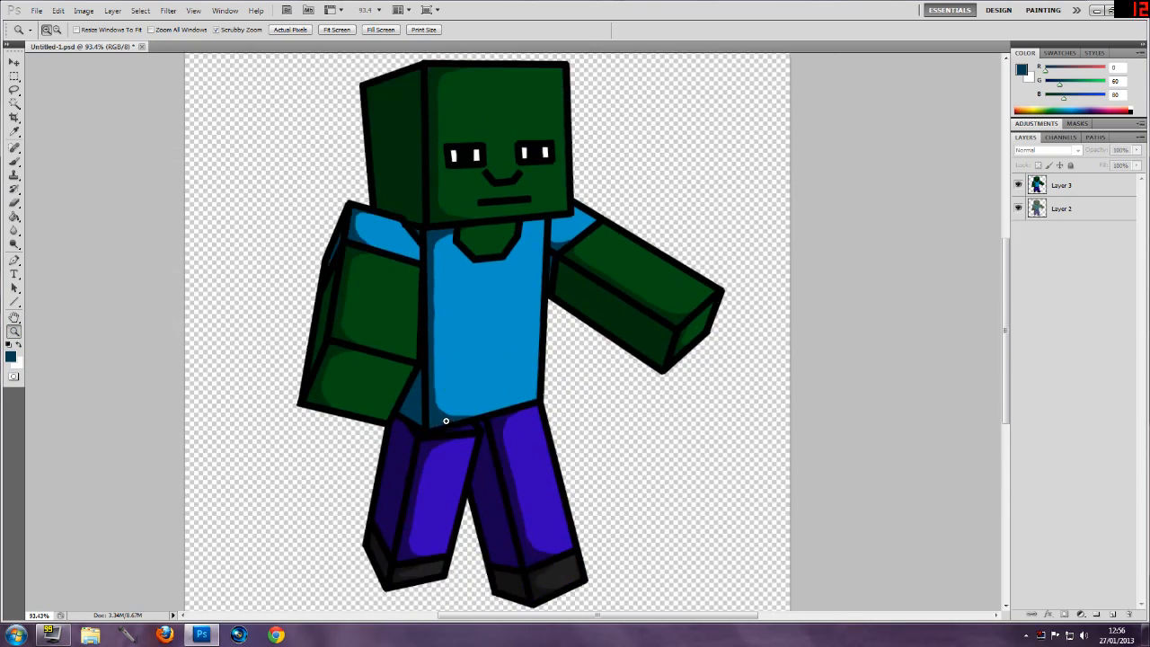